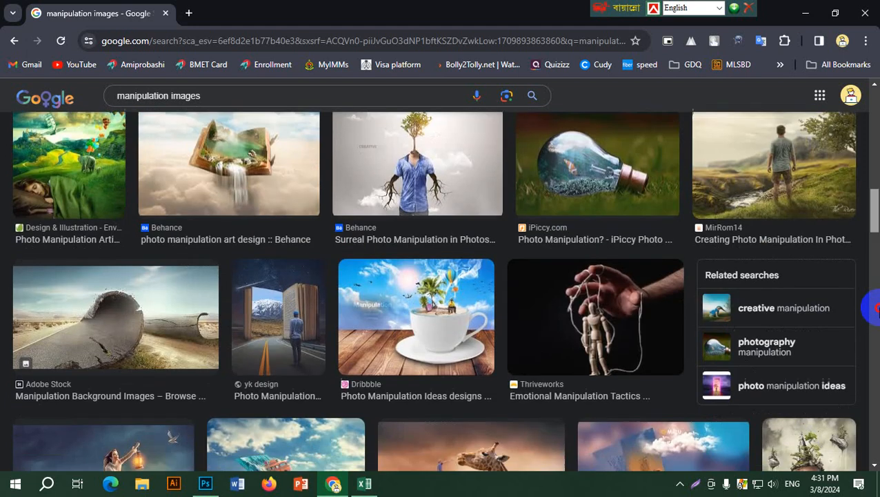
- Preview the manipulation examples one by one: cycling in water, the book reader, the beach seamstress, the sleeping girl and the four-picture collage
scroll(872, 304, up, 6)
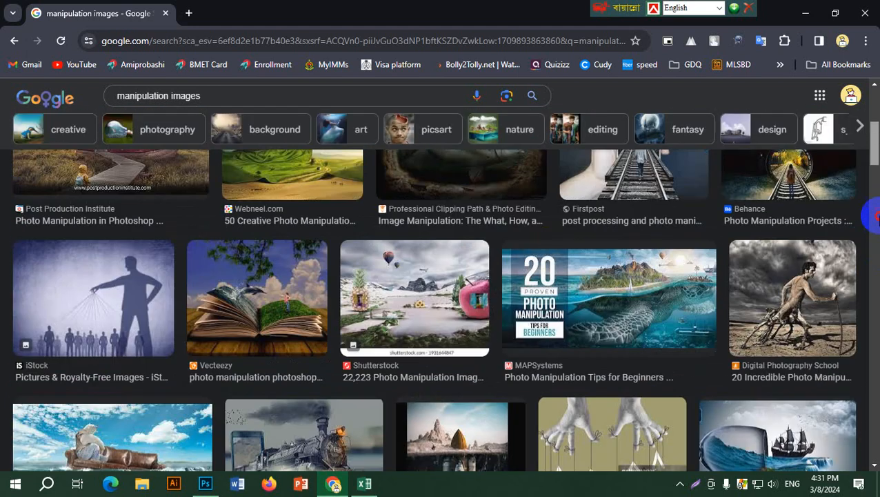
click(199, 304)
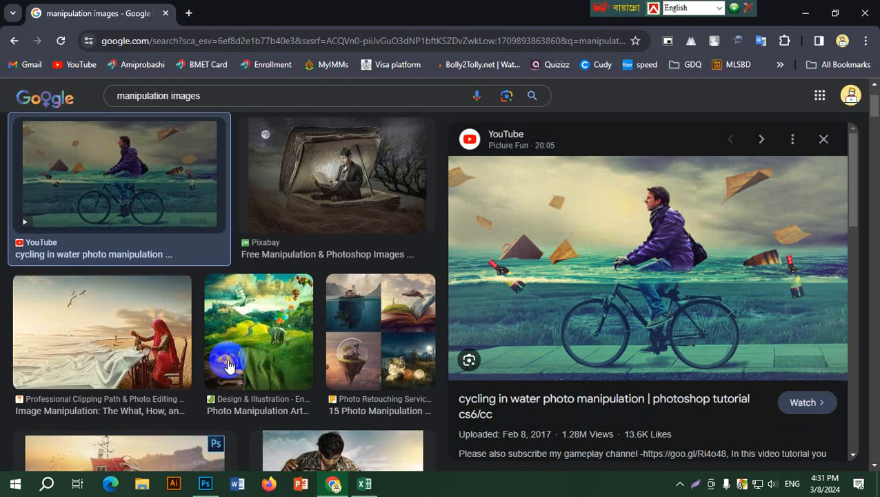
click(321, 165)
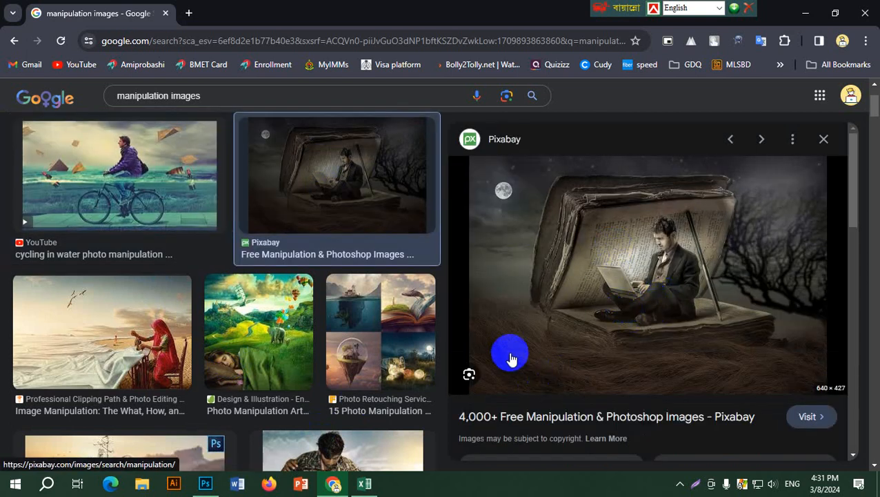
click(108, 353)
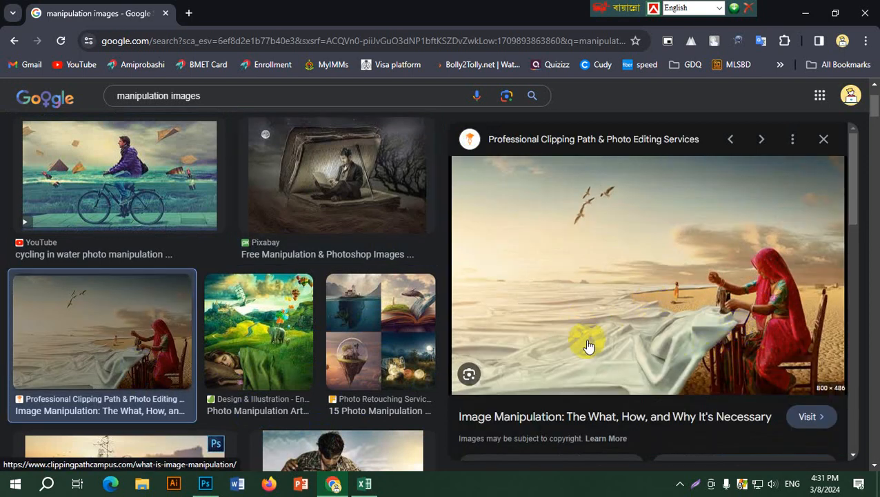
click(256, 347)
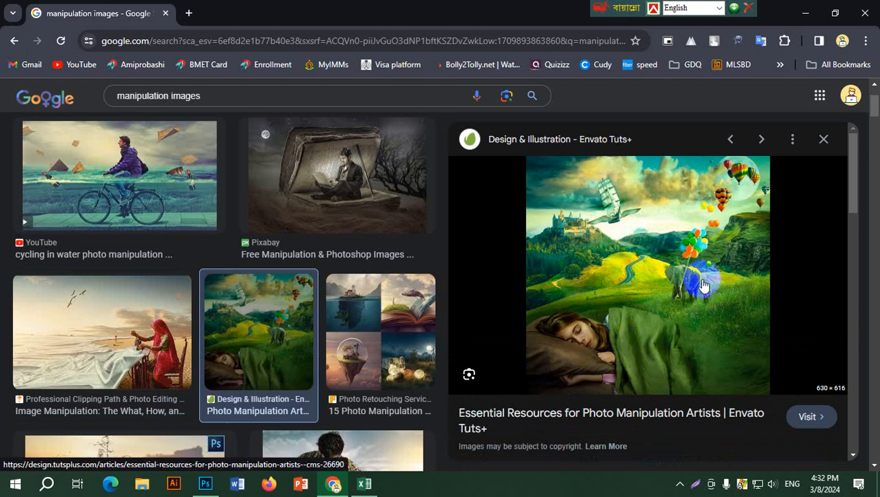
click(355, 334)
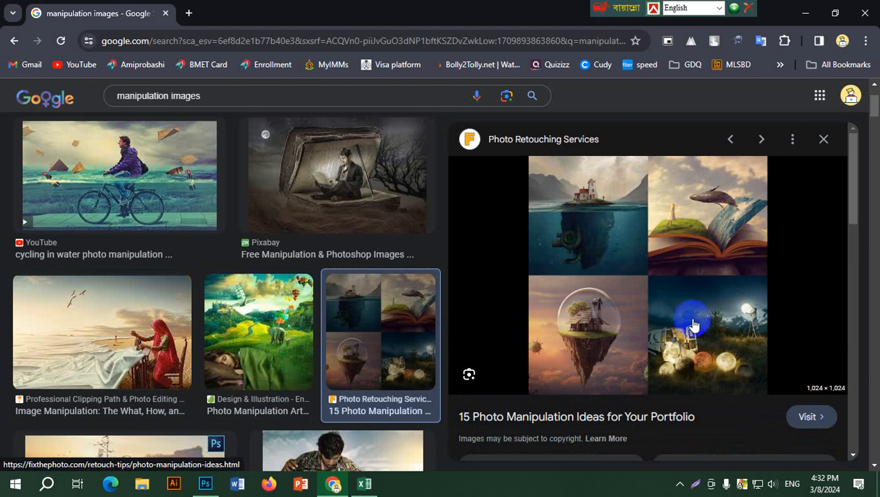
- Open the article behind the four-picture collage, skim its photo manipulation ideas and close it again
click(588, 314)
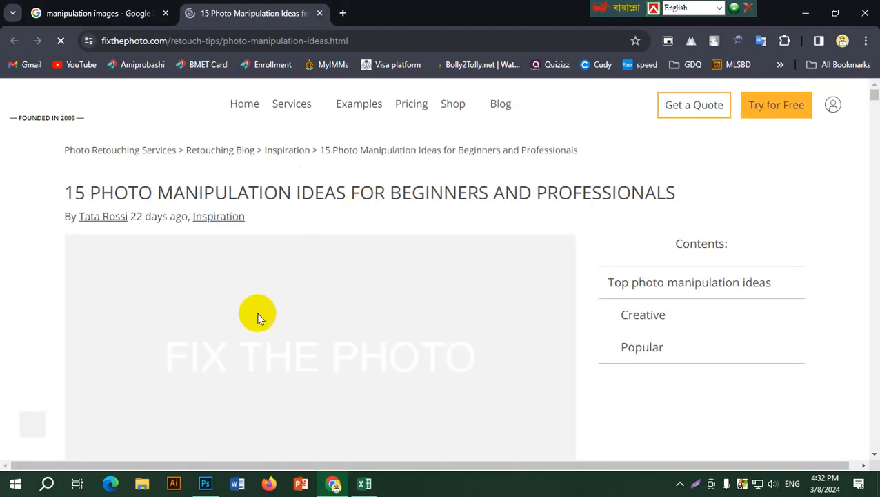
scroll(410, 342, down, 2)
scroll(410, 342, down, 10)
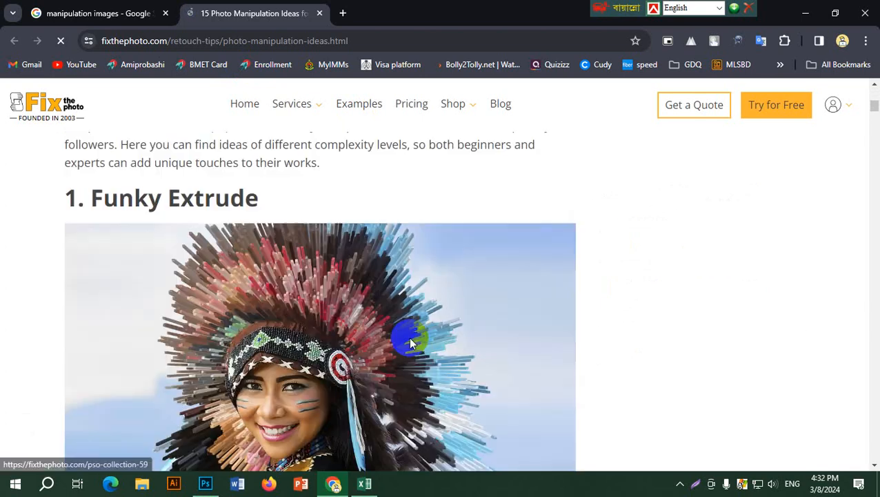
scroll(409, 341, down, 10)
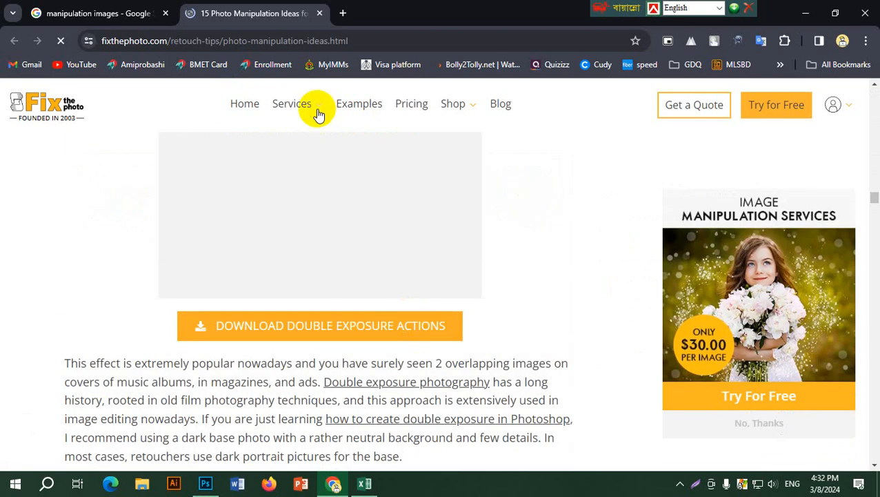
mouse_move(315, 111)
middle_click(270, 8)
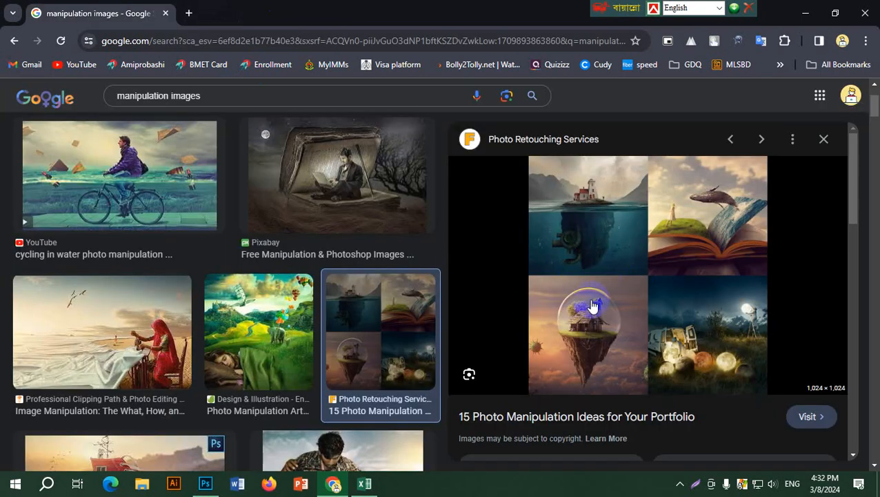
- View the four-picture collage at full size in its own tab, examine the floating house and the moon scene, and close it
right_click(605, 278)
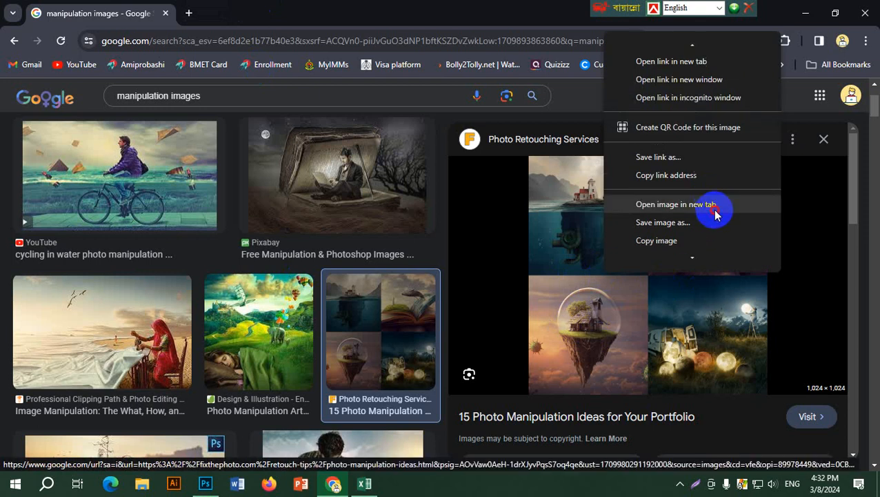
click(716, 210)
click(232, 11)
click(368, 355)
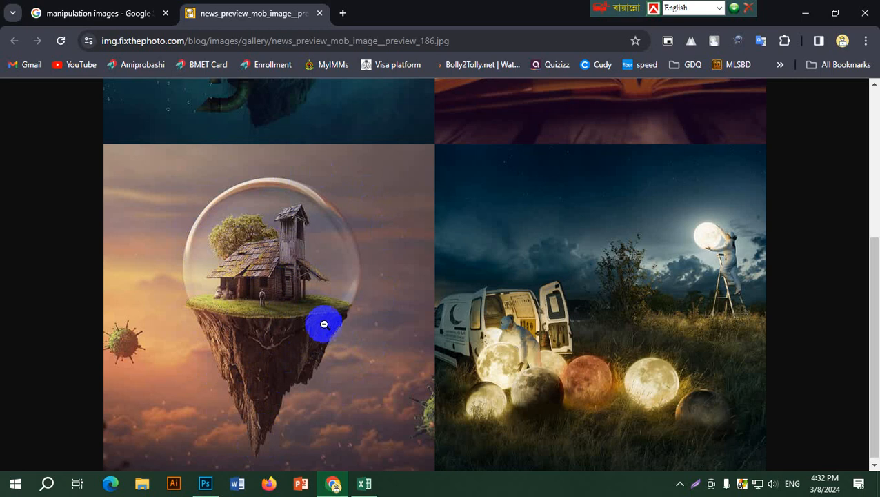
click(714, 245)
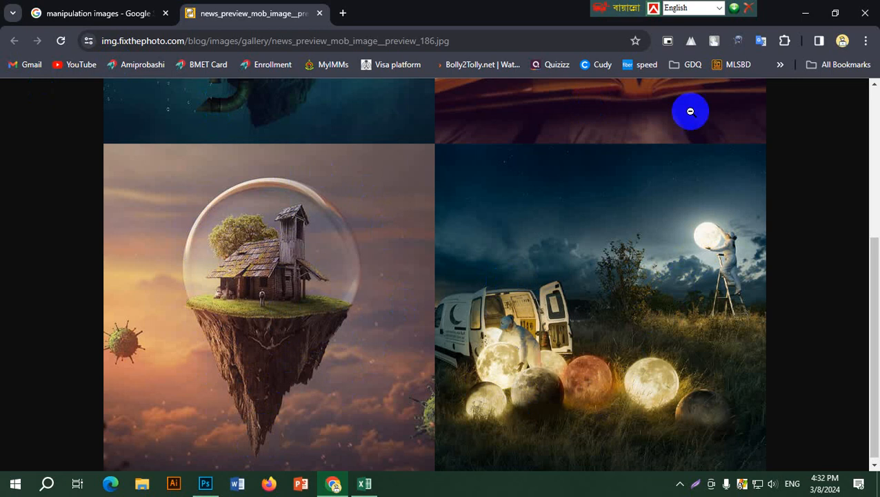
middle_click(276, 7)
- Compare previews of further manipulation examples, including the Shutterstock landscape and Behance lens tunnel, ending on Firstpost's railway coming out of a phone
scroll(351, 343, down, 6)
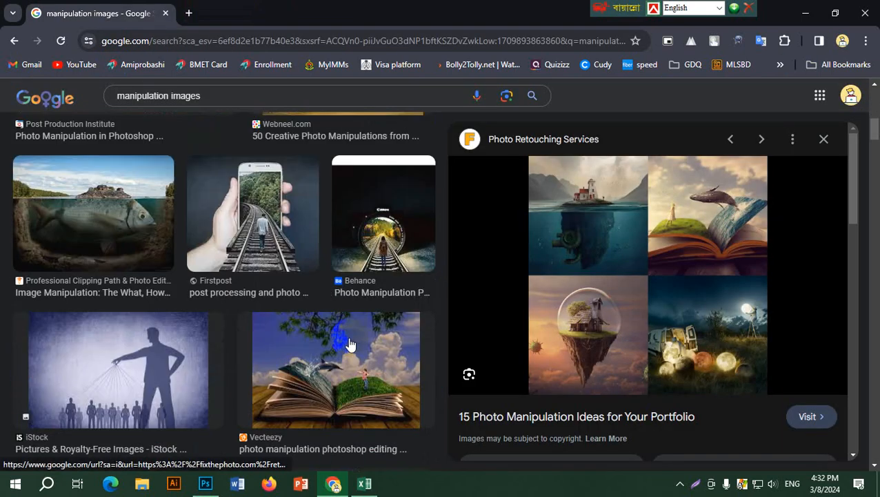
click(228, 238)
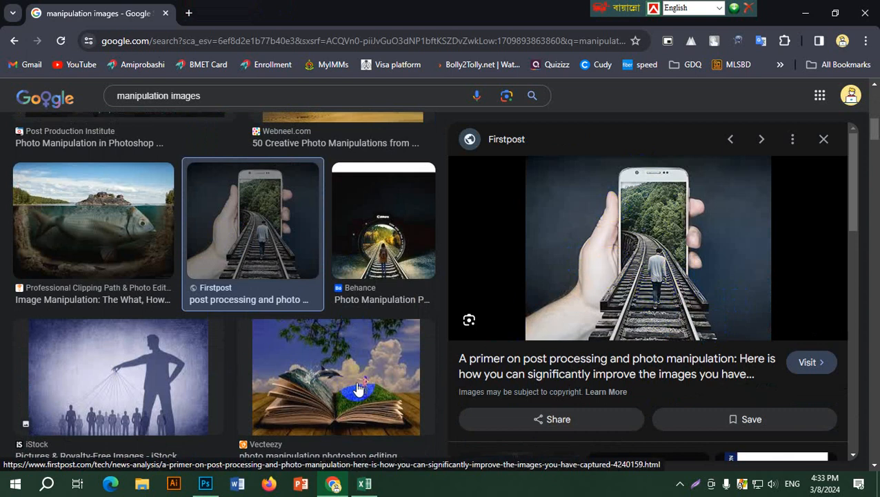
scroll(369, 388, down, 3)
click(105, 340)
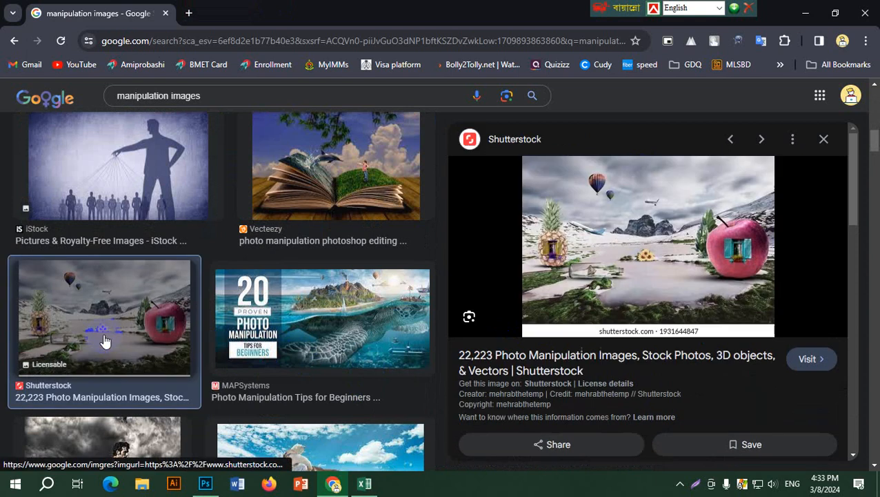
scroll(294, 315, up, 3)
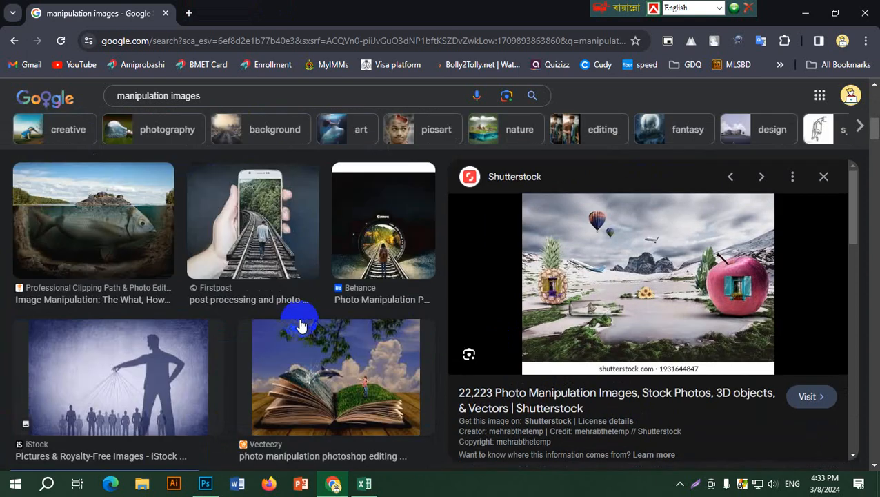
click(257, 231)
click(386, 221)
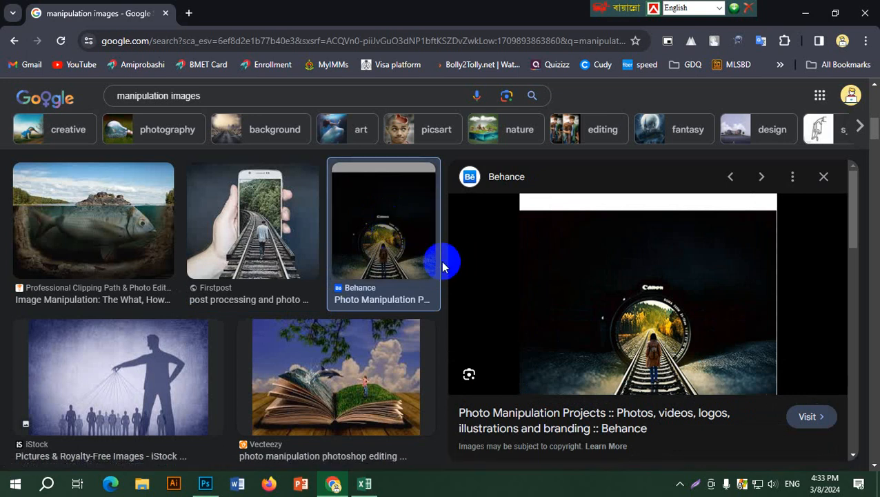
click(283, 227)
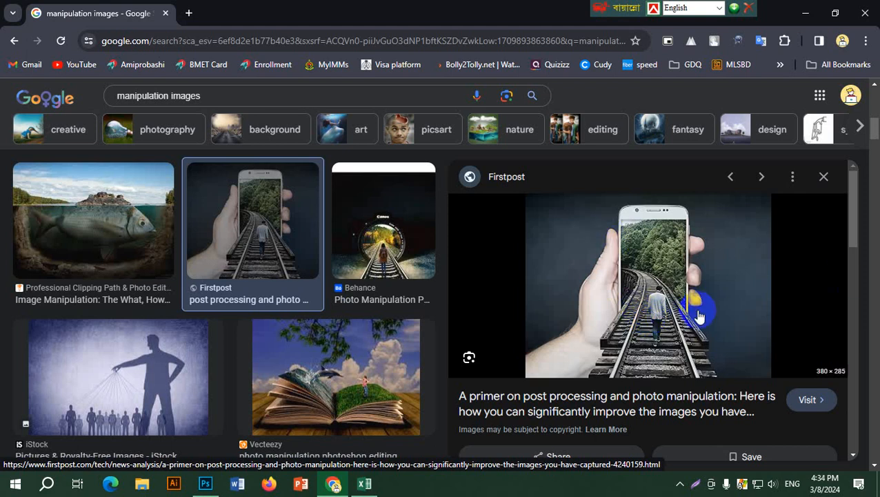
- Search Google for "mobile on hand" in a separate tab, keeping the manipulation examples open
middle_click(59, 100)
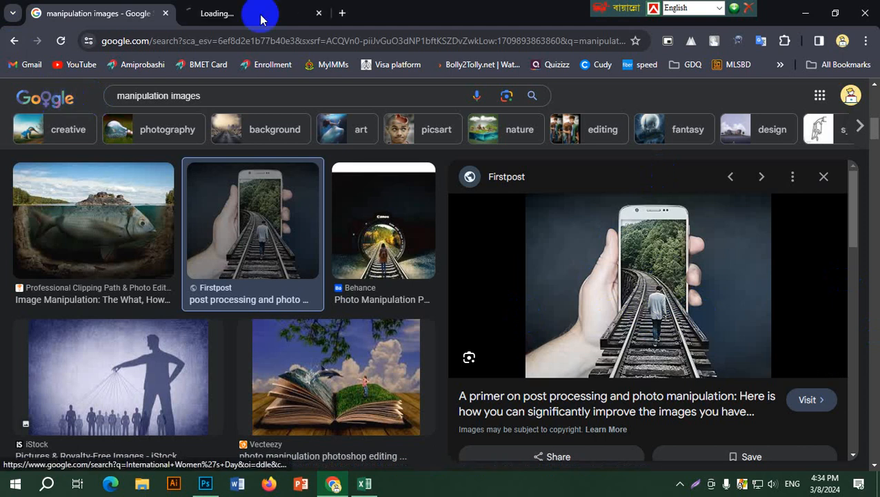
click(276, 6)
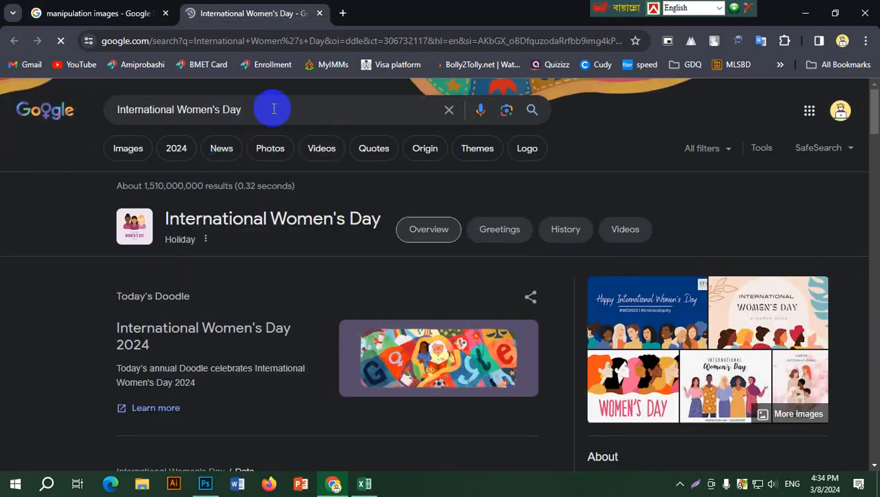
drag(275, 109, 44, 109)
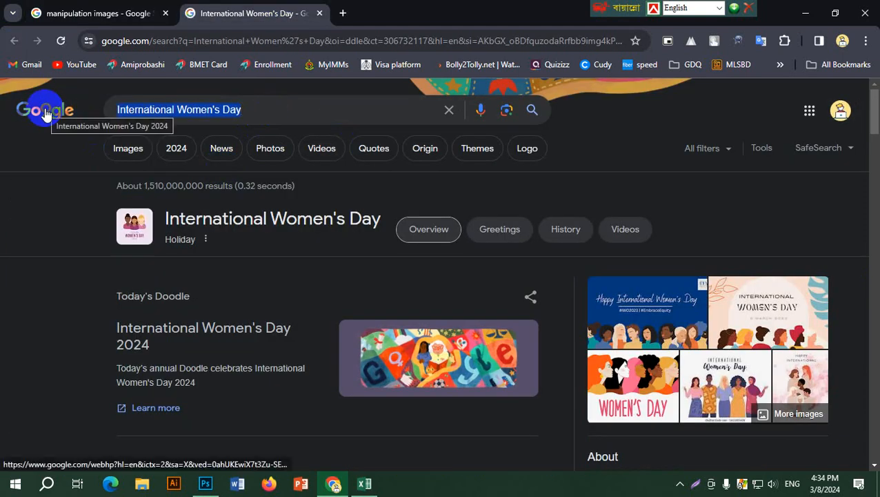
text(mobile on)
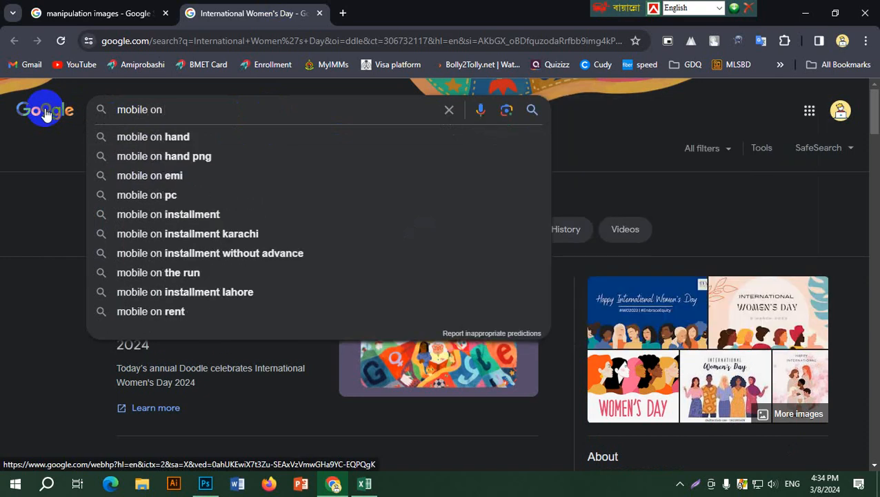
text( han)
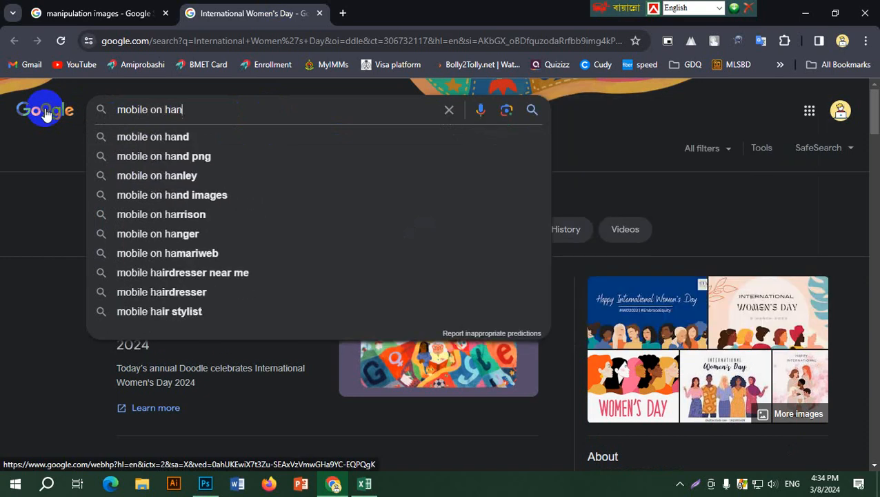
text(d)
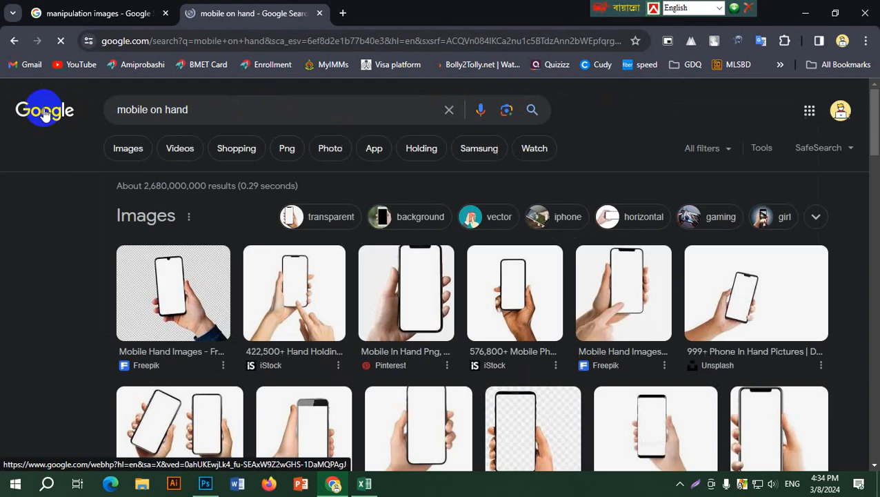
- Show the full image results for the "mobile on hand" search and browse through them
scroll(729, 276, down, 3)
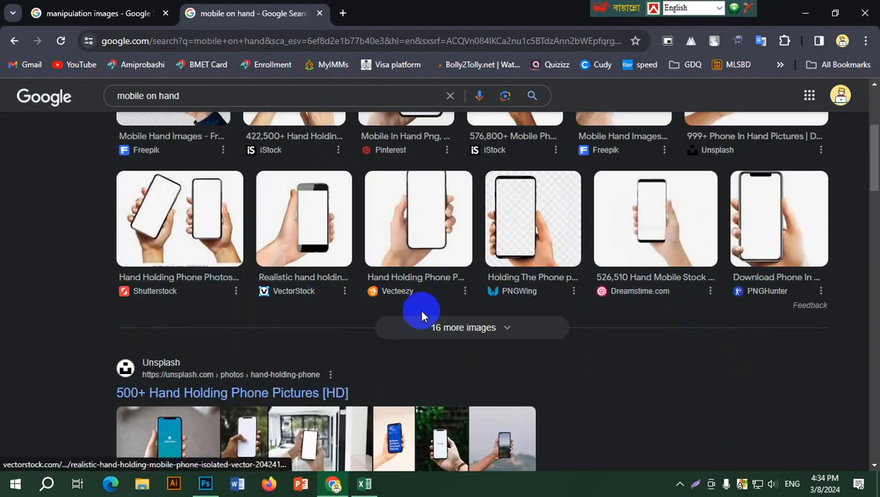
scroll(145, 291, up, 3)
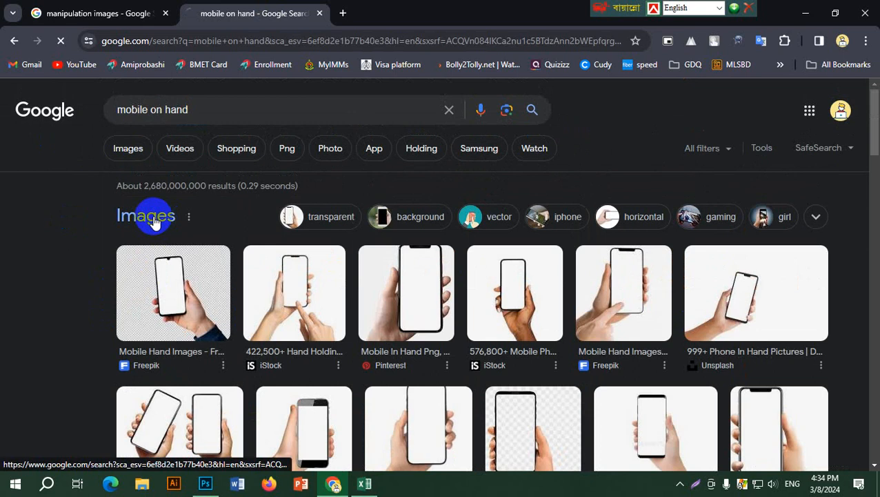
scroll(552, 281, down, 6)
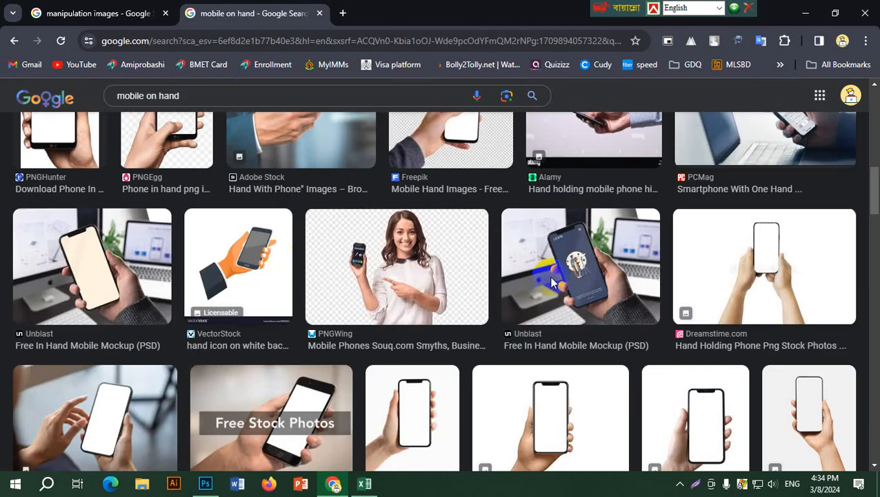
- Filter the "mobile on hand" image results by the Transparent color option
scroll(568, 334, up, 5)
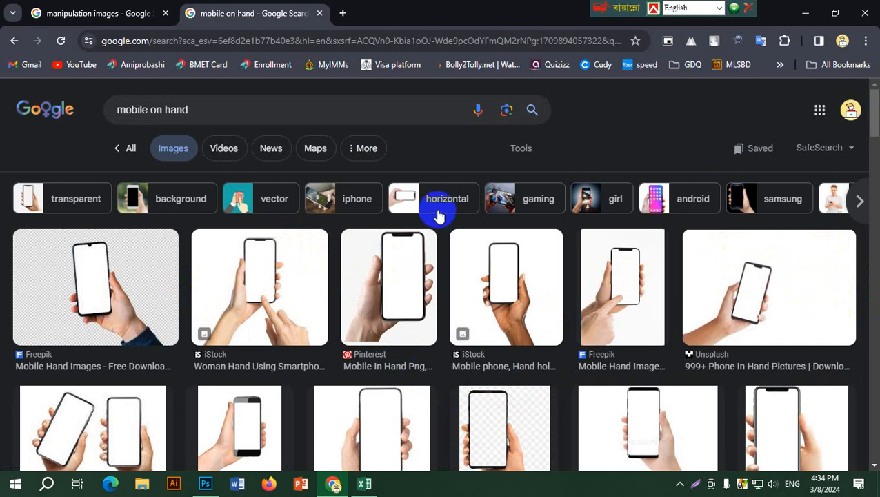
click(521, 148)
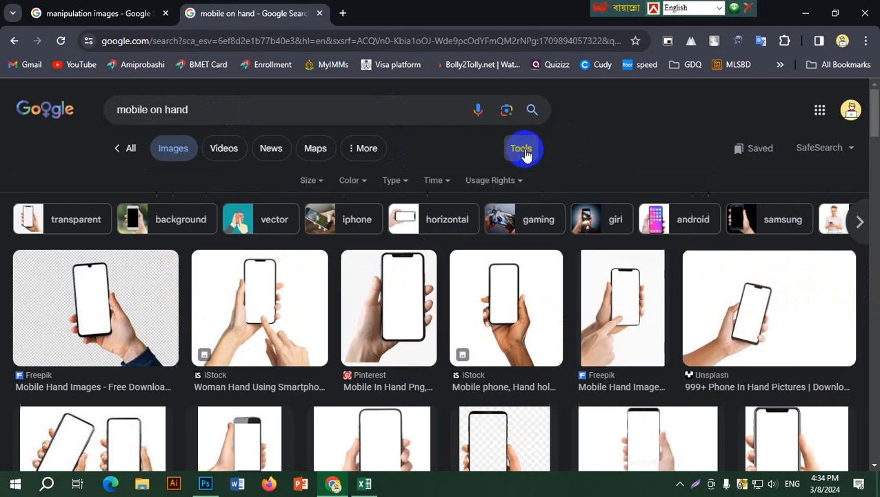
click(355, 181)
click(364, 242)
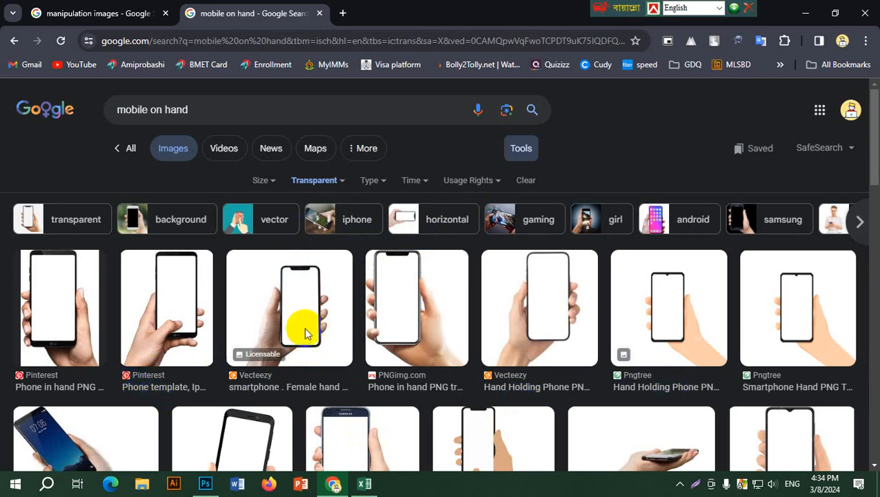
- Browse the transparent "mobile on hand" image results for suitable hand-holding-phone pictures
scroll(300, 329, down, 3)
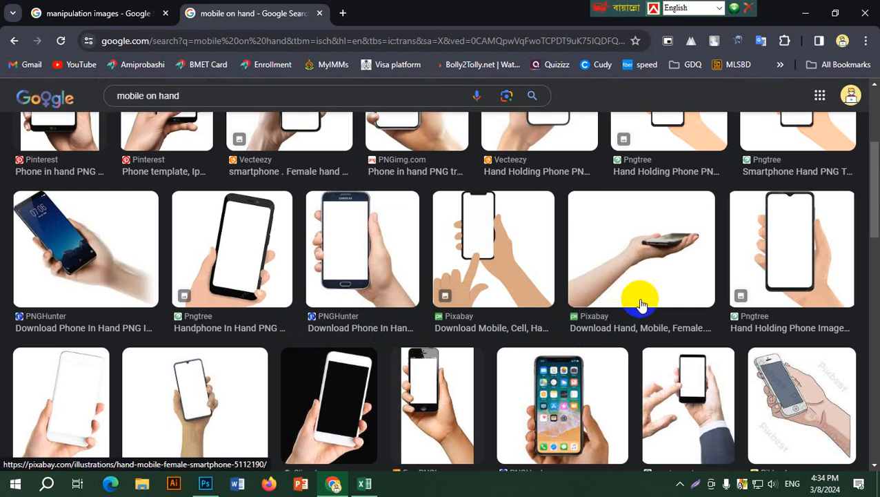
scroll(662, 304, down, 3)
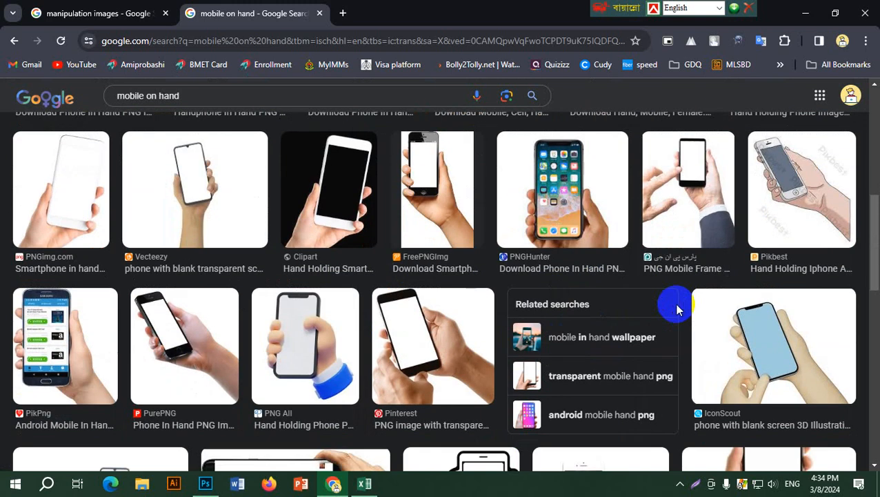
scroll(552, 301, down, 6)
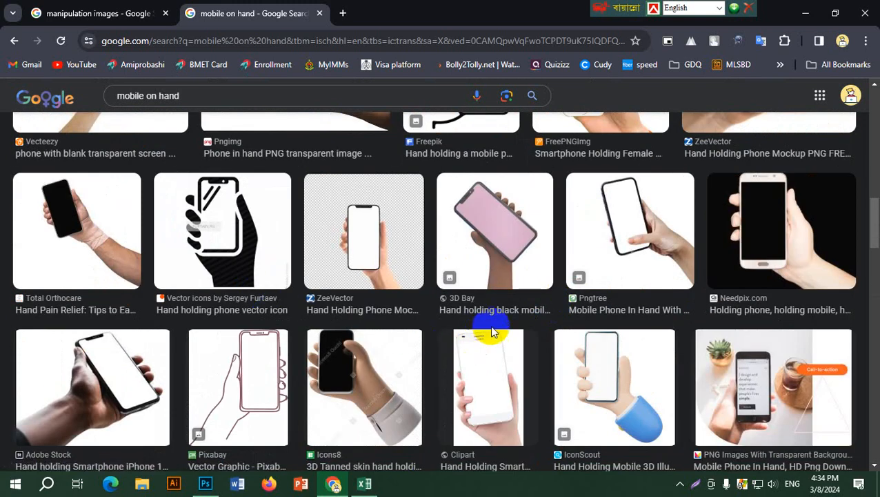
scroll(222, 354, up, 6)
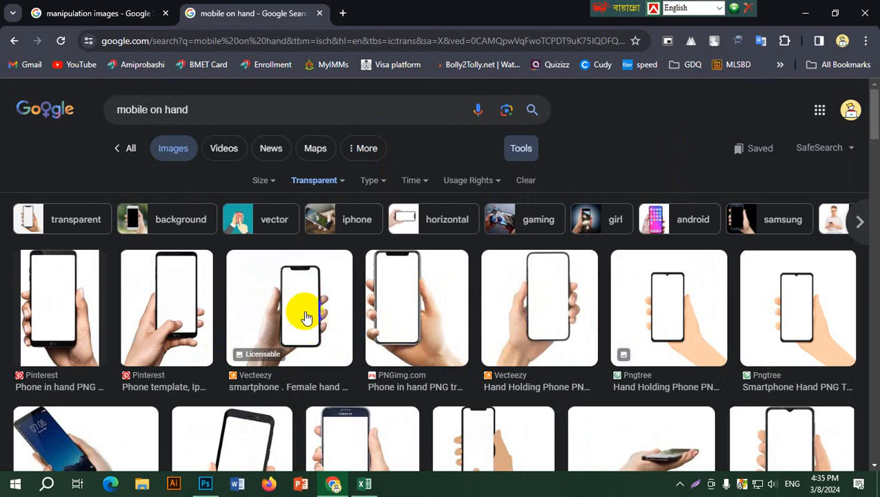
- Hide and reshow the image search filters, and review the color filter options while keeping Transparent selected
click(523, 149)
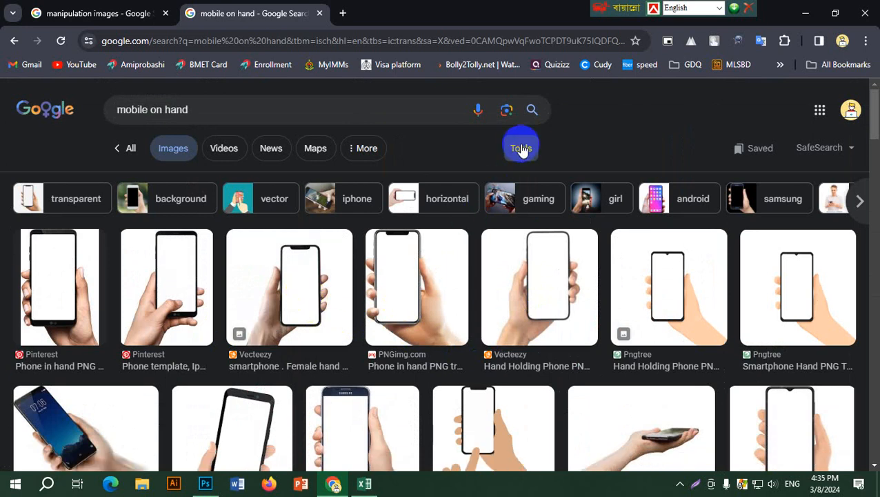
click(522, 149)
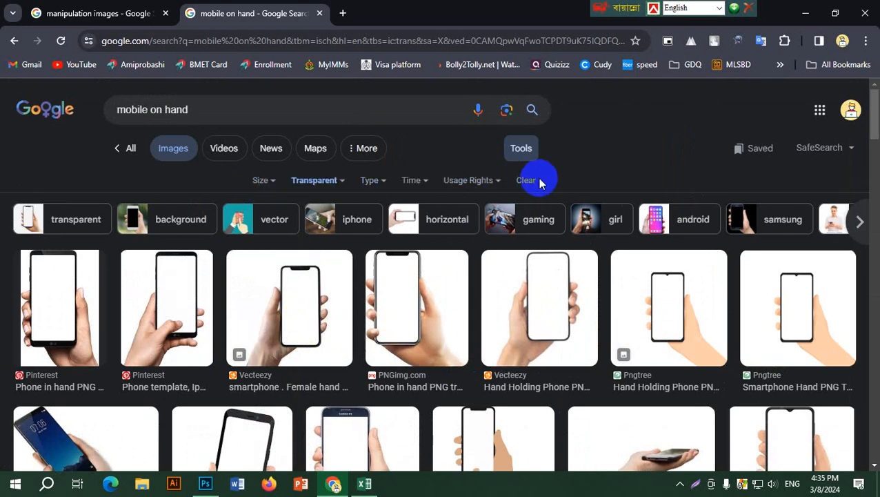
click(331, 187)
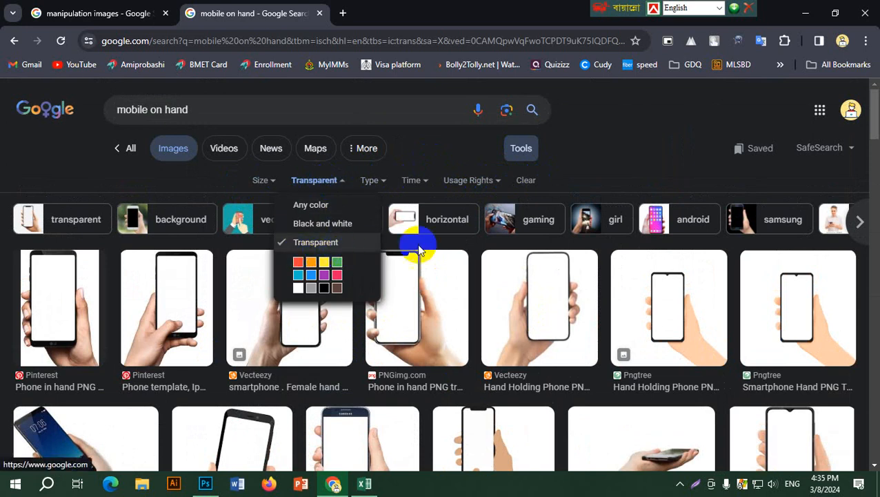
click(585, 165)
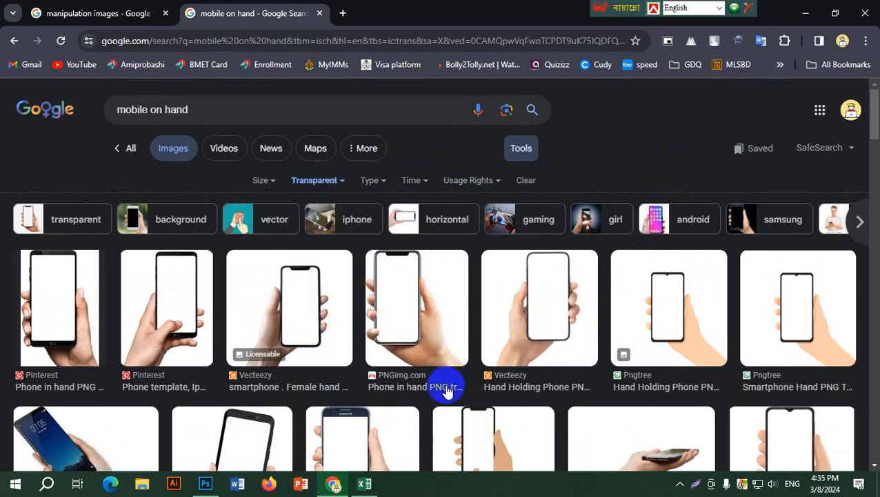
- Preview two Vecteezy hand-holding-phone images, ending on the female hand holding a modern black phone vertically, and examine its details
click(544, 293)
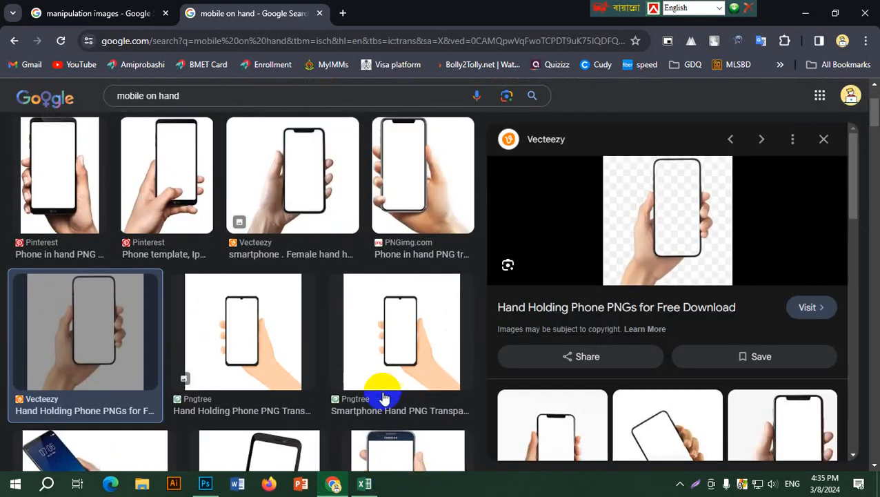
scroll(311, 390, up, 2)
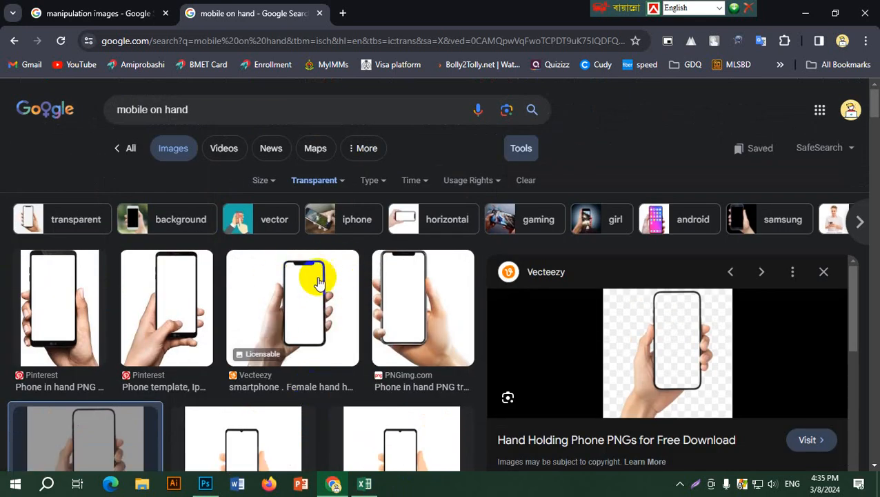
click(301, 308)
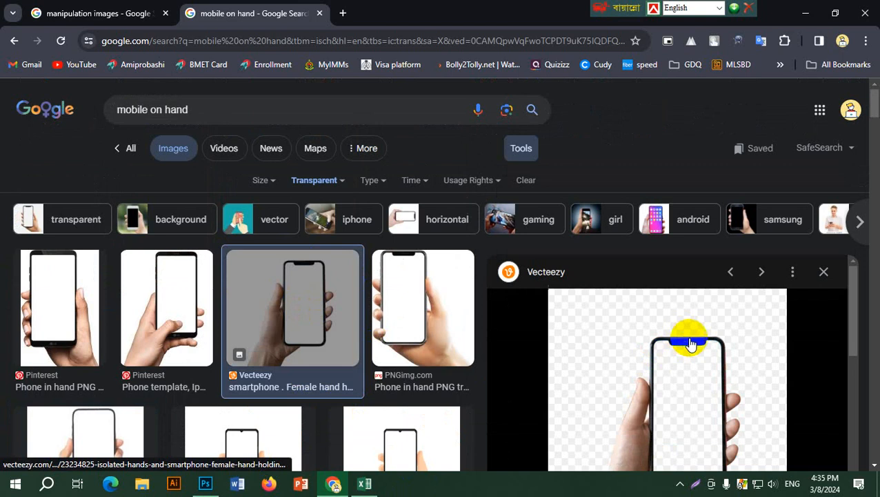
scroll(689, 351, down, 3)
scroll(679, 358, up, 3)
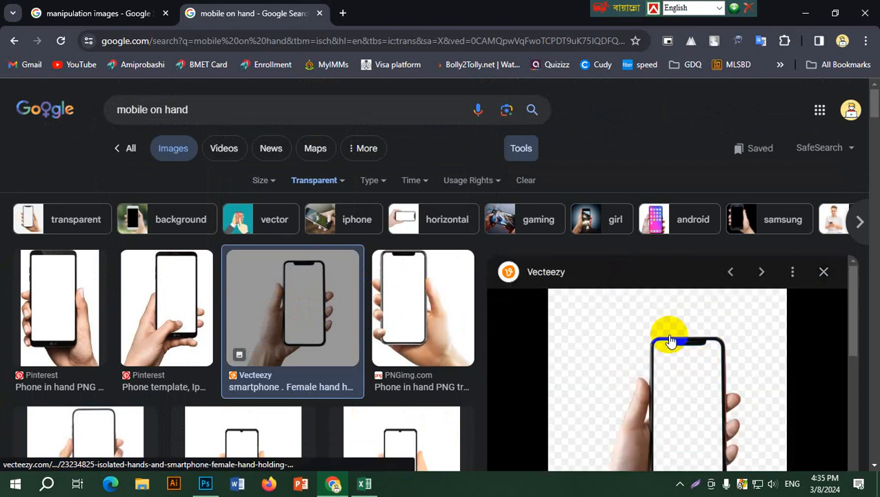
scroll(680, 342, down, 3)
scroll(683, 338, up, 3)
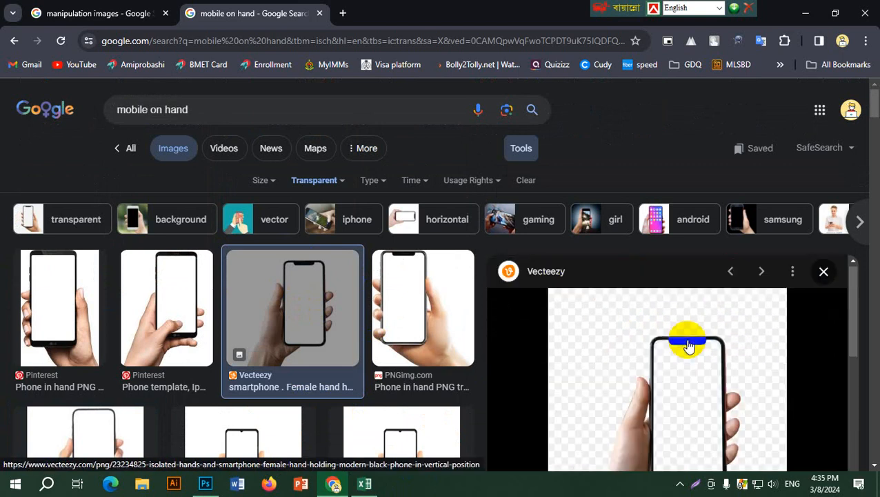
scroll(644, 353, down, 3)
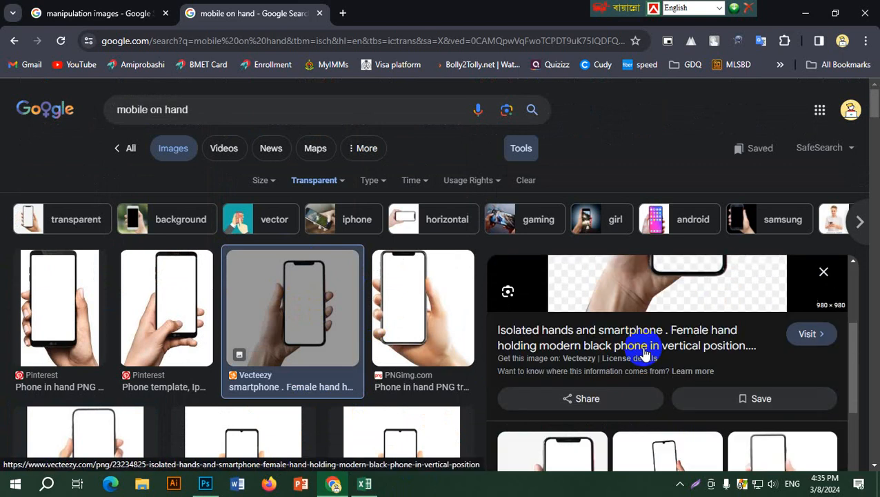
- Open the previewed Vecteezy female-hand smartphone image in a new tab and view it there
right_click(623, 289)
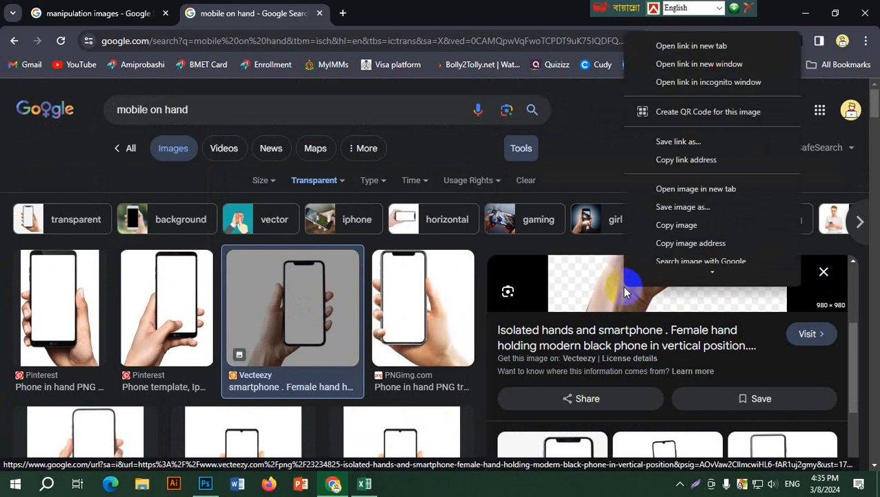
click(749, 185)
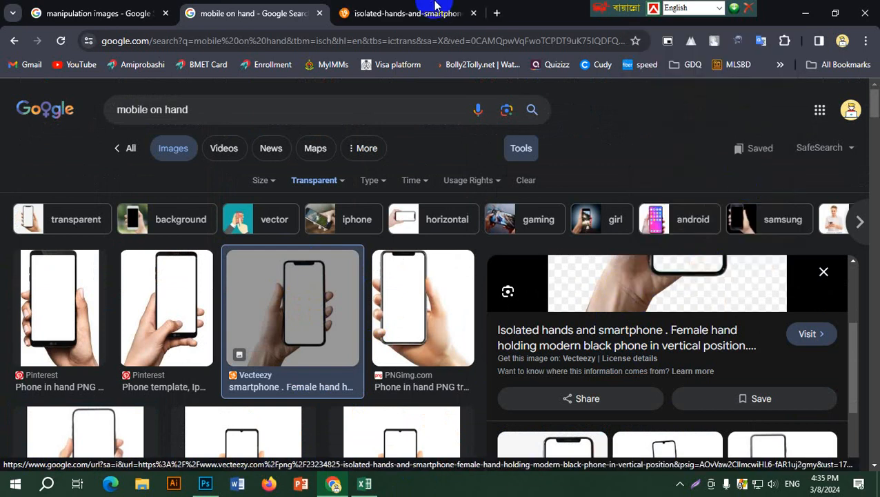
click(419, 11)
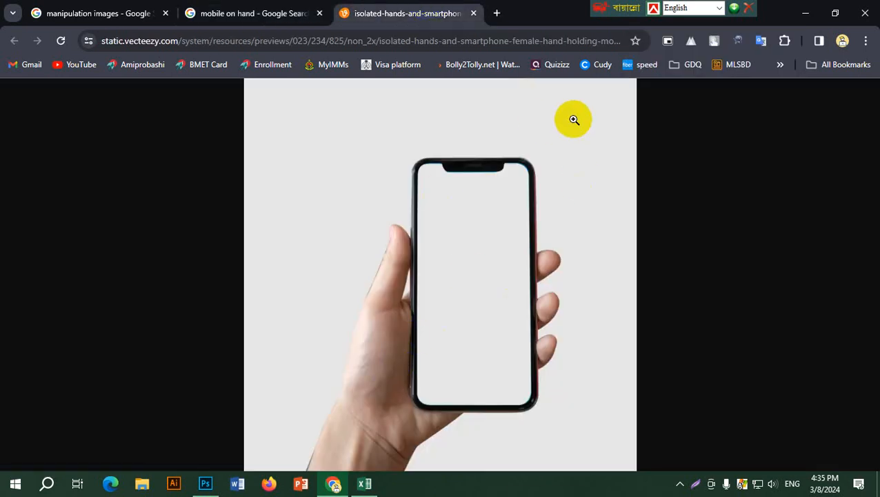
- Return to the image results and compare the PNGimg.com and Pinterest phone previews, ending on the Vecteezy female-hand image and its related images
click(265, 26)
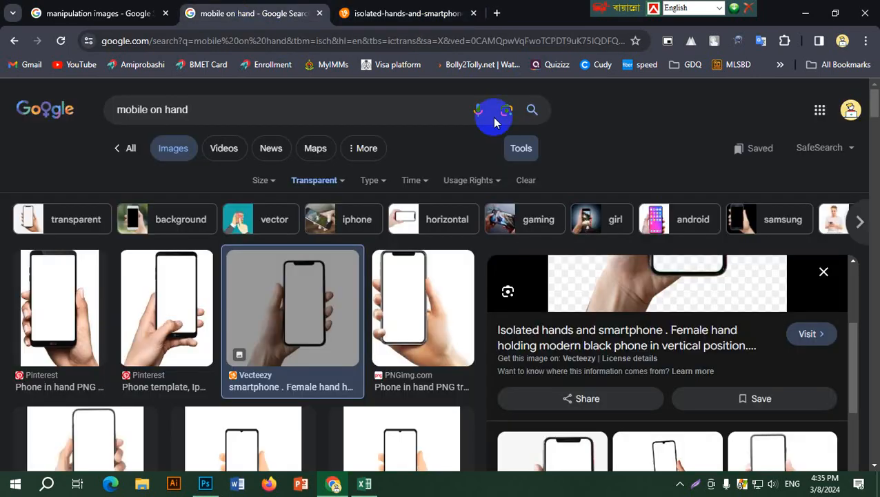
click(440, 312)
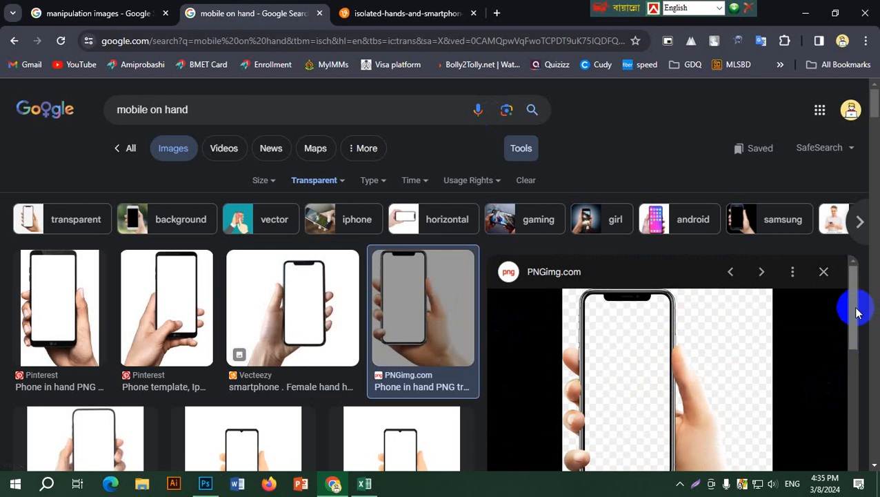
mouse_move(855, 312)
mouse_down()
mouse_move(859, 329)
mouse_move(851, 318)
mouse_up()
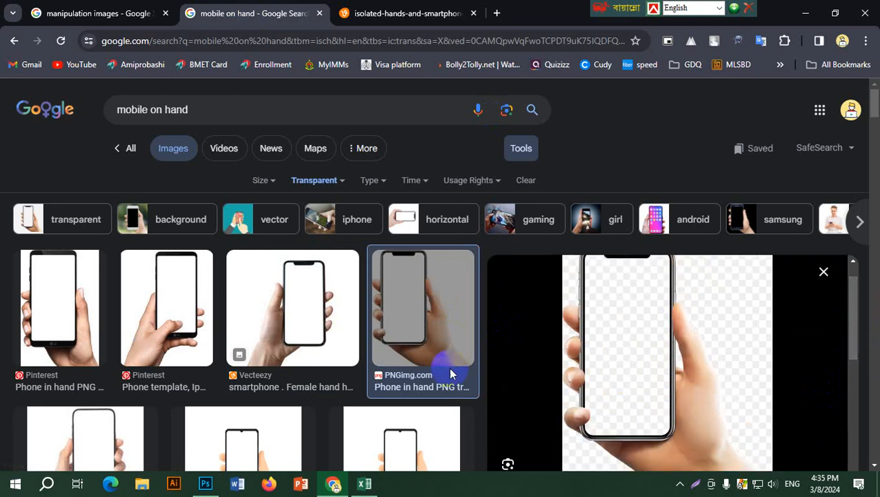
click(200, 311)
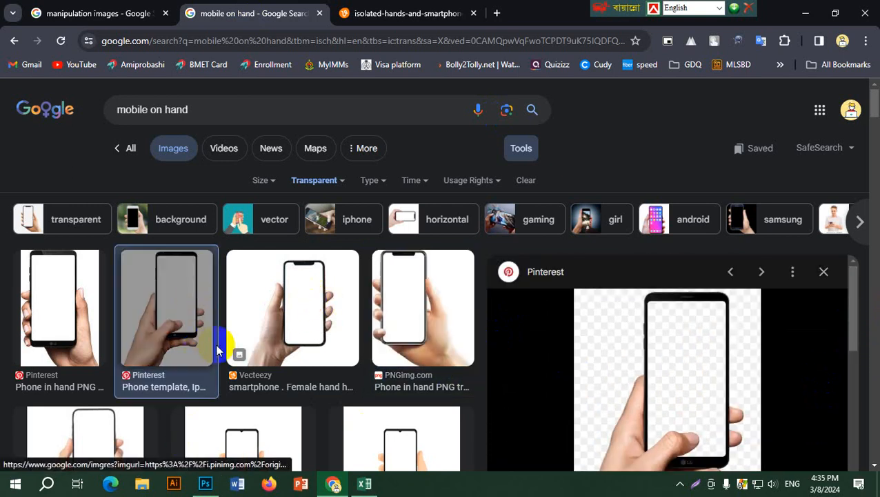
click(305, 327)
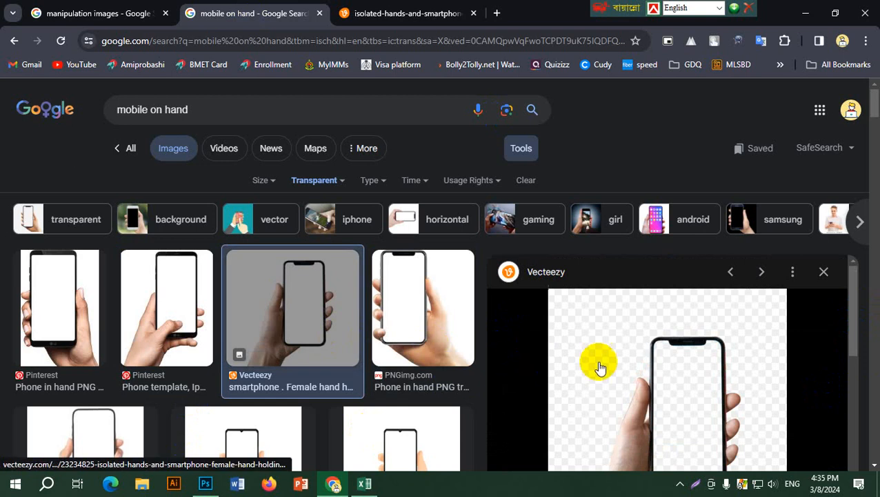
scroll(684, 353, down, 3)
scroll(719, 355, up, 3)
scroll(629, 338, down, 5)
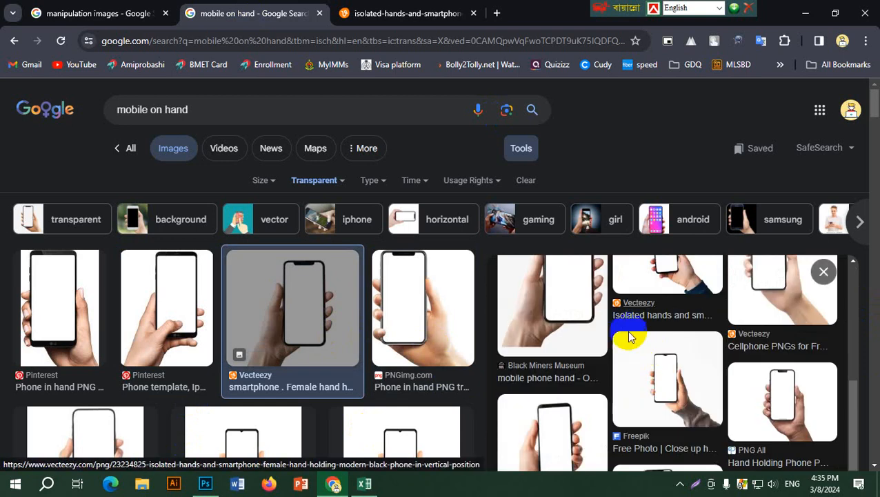
scroll(629, 337, up, 5)
- Check which file type is offered for saving the previewed Vecteezy image, and cancel without saving
right_click(640, 442)
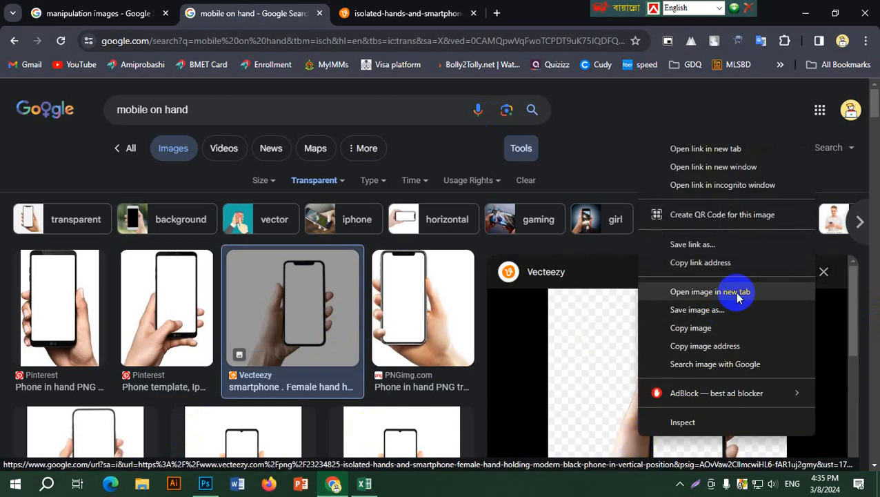
click(719, 314)
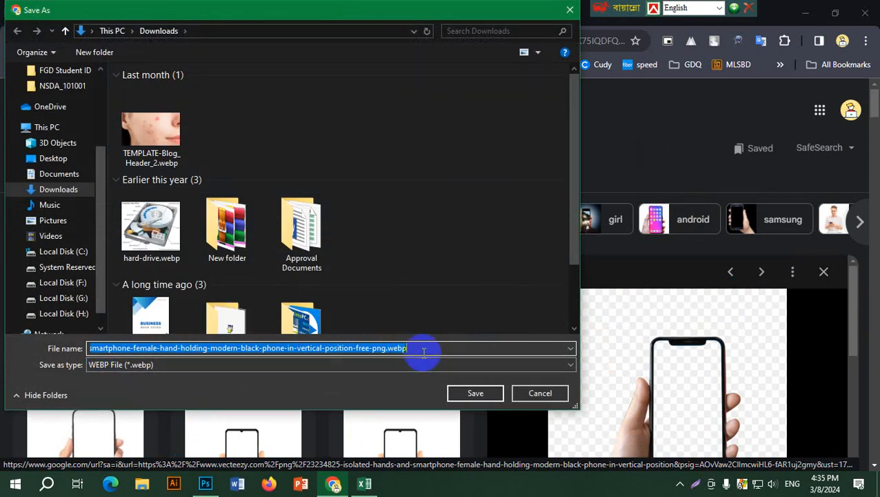
click(160, 369)
click(164, 374)
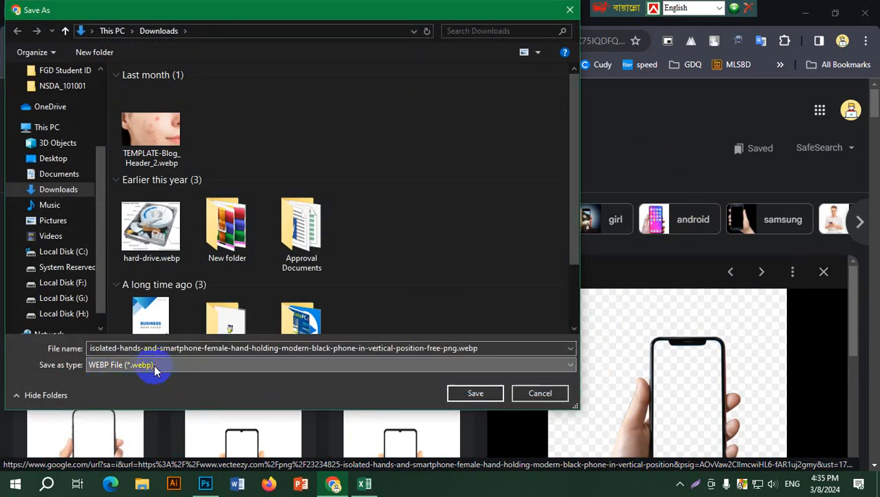
click(540, 393)
- Check the save file type for the Vecteezy image opened in its own tab, and cancel without saving
click(387, 11)
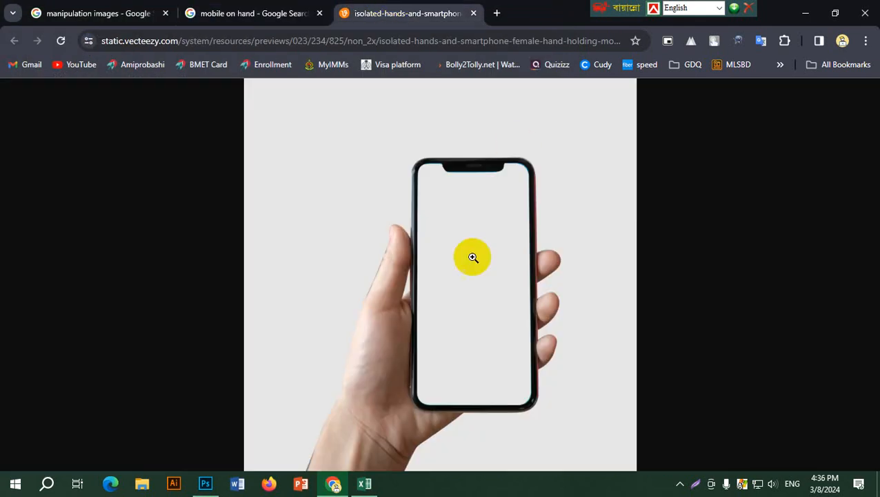
right_click(401, 349)
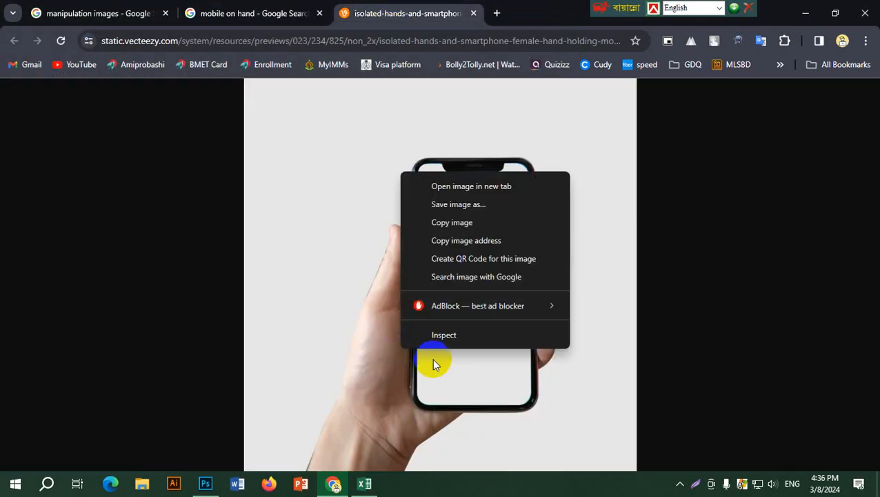
click(482, 204)
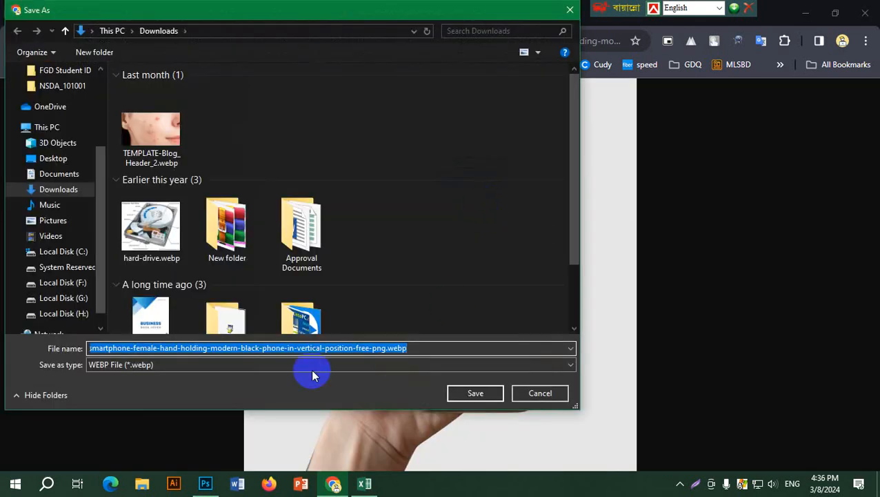
click(540, 394)
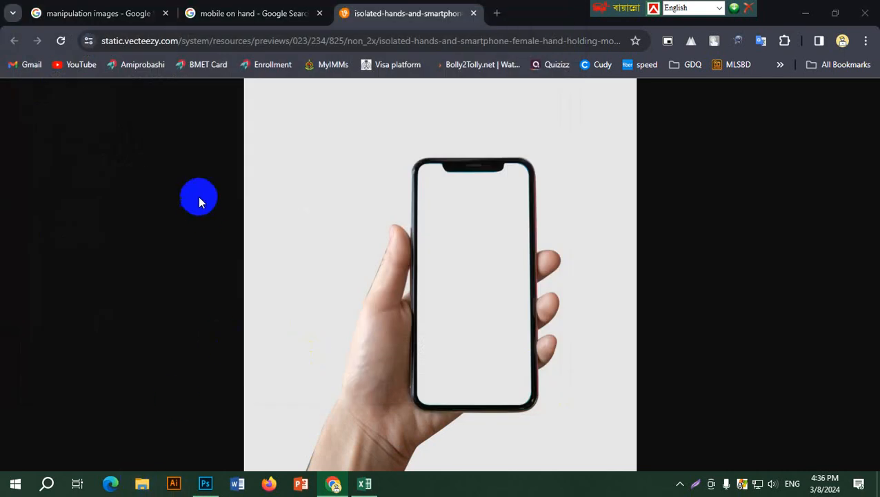
- Open the ZoomIt.zip archive from the personal folder on Local Disk (F:) in File Explorer
key(super+e)
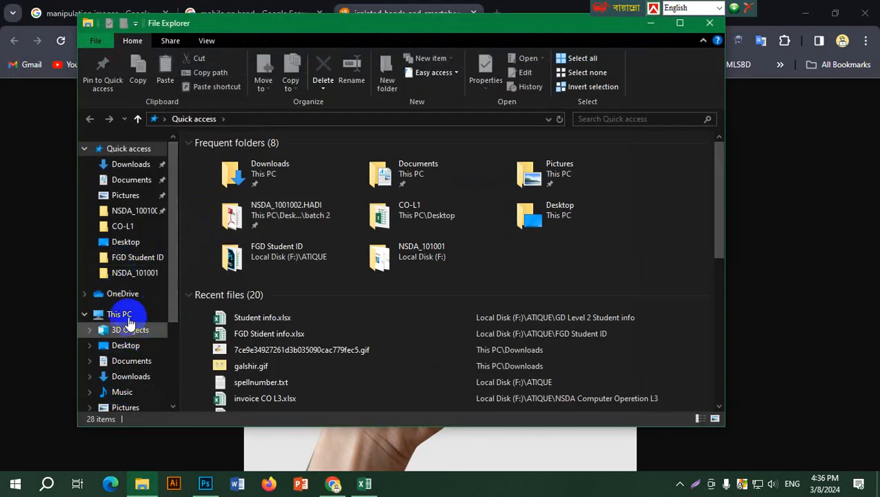
click(129, 318)
double_click(587, 288)
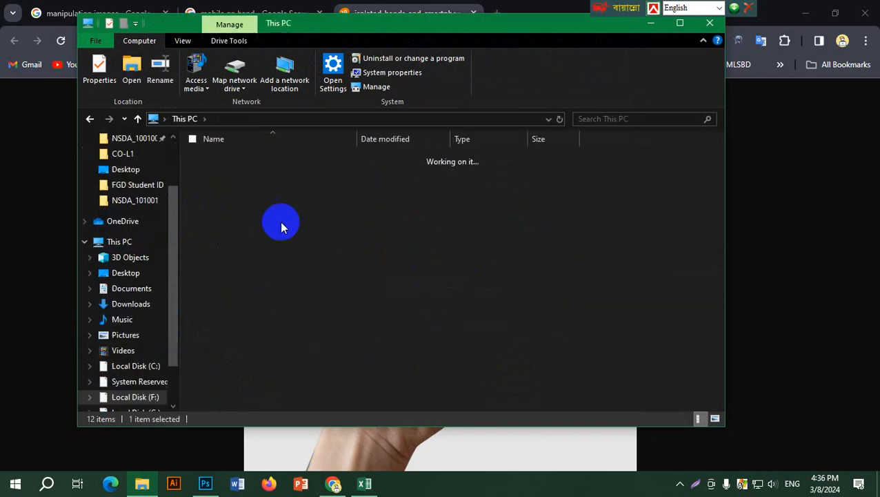
double_click(225, 172)
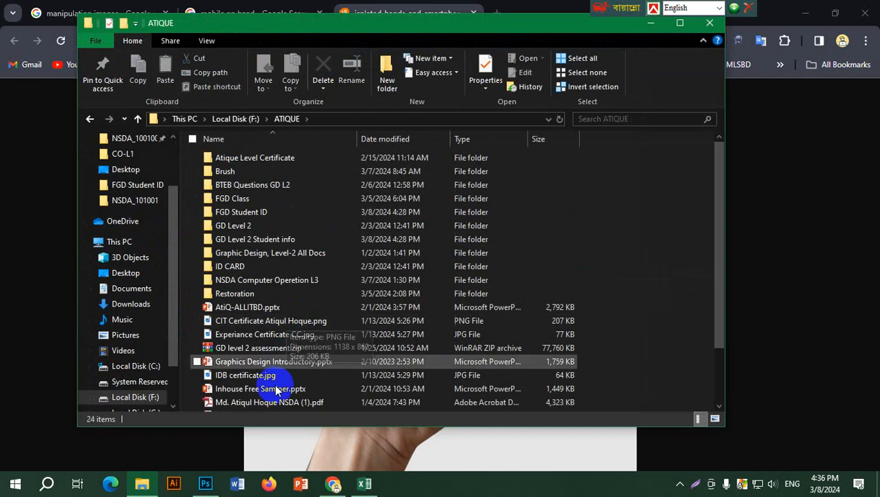
scroll(276, 373, down, 2)
double_click(227, 404)
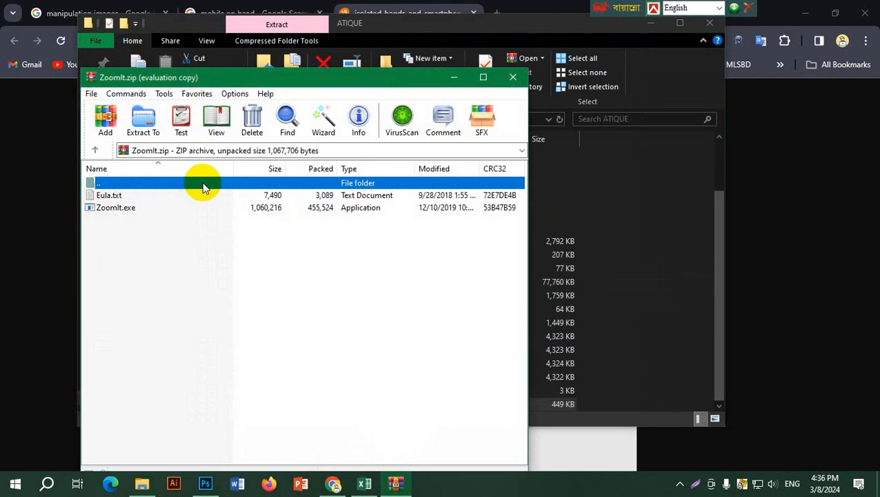
- Dismiss the WinRAR licence reminder and extract ZoomIt.exe from the archive into the open folder on Local Disk (F:)
click(114, 210)
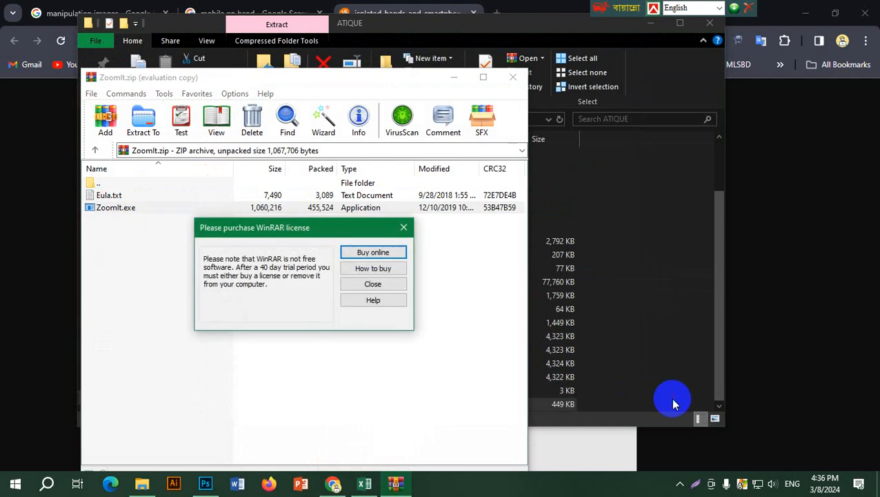
click(389, 284)
drag(97, 209, 688, 388)
scroll(441, 310, up, 2)
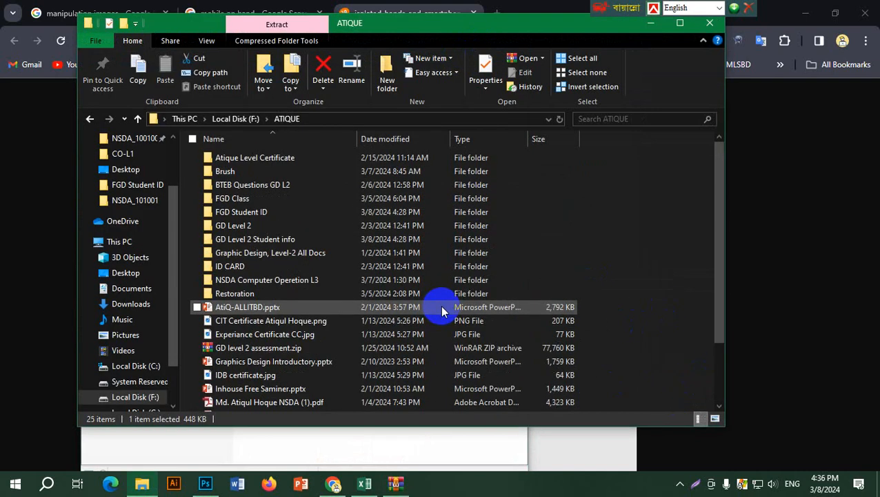
- Run the extracted ZoomIt.exe, accept its default settings, and close the File Explorer and WinRAR windows
scroll(286, 350, down, 2)
click(242, 390)
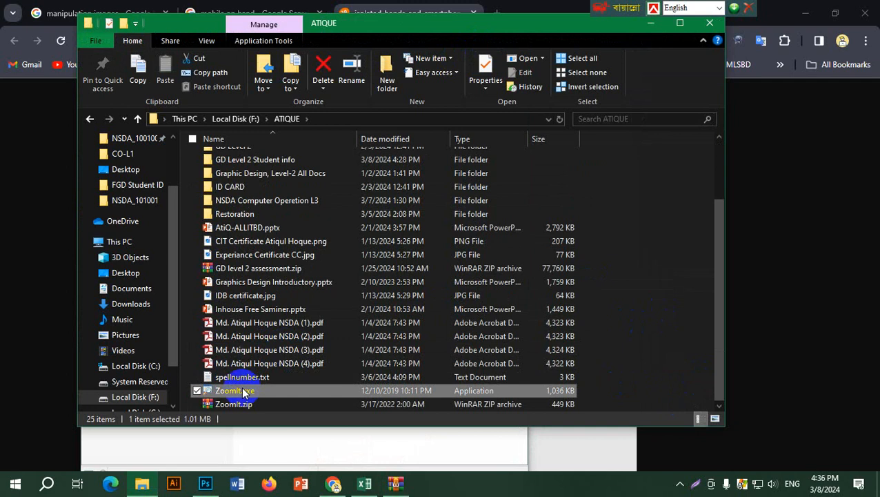
double_click(243, 391)
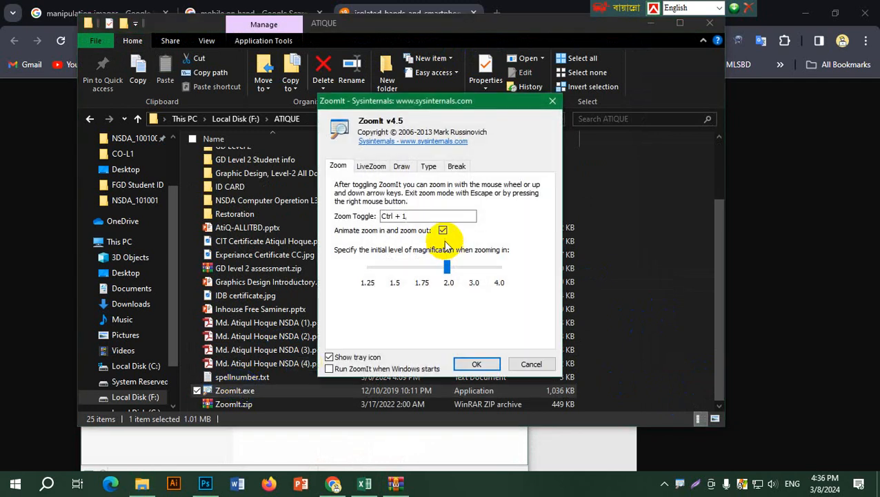
click(491, 364)
click(710, 26)
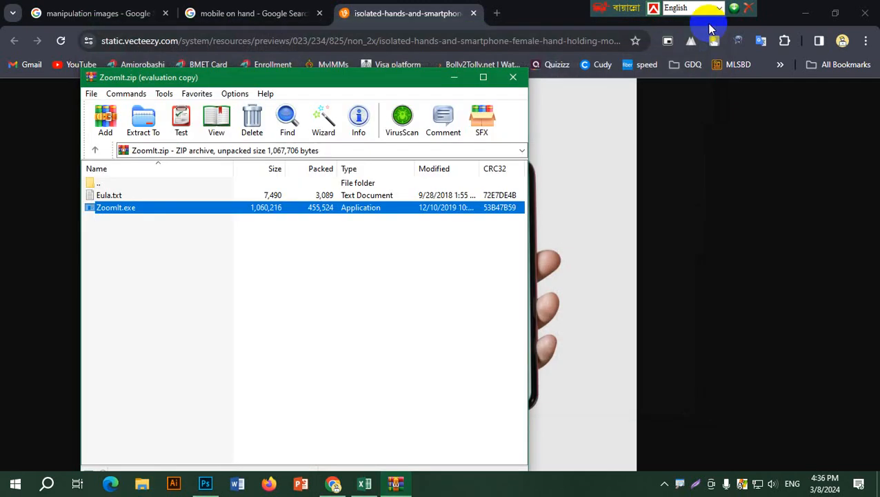
click(518, 78)
- Close the separate Vecteezy image tab and preview the PNGimg.com phone-in-hand image in the search results
middle_click(348, 6)
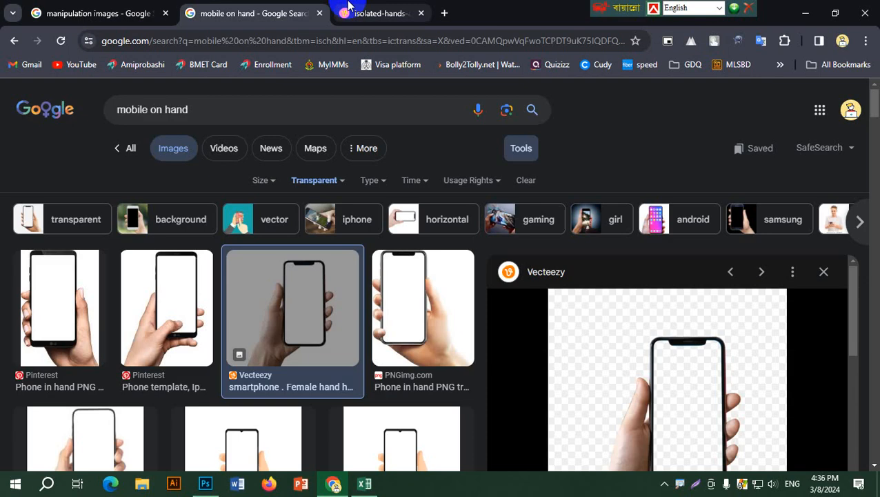
click(429, 304)
scroll(681, 382, down, 3)
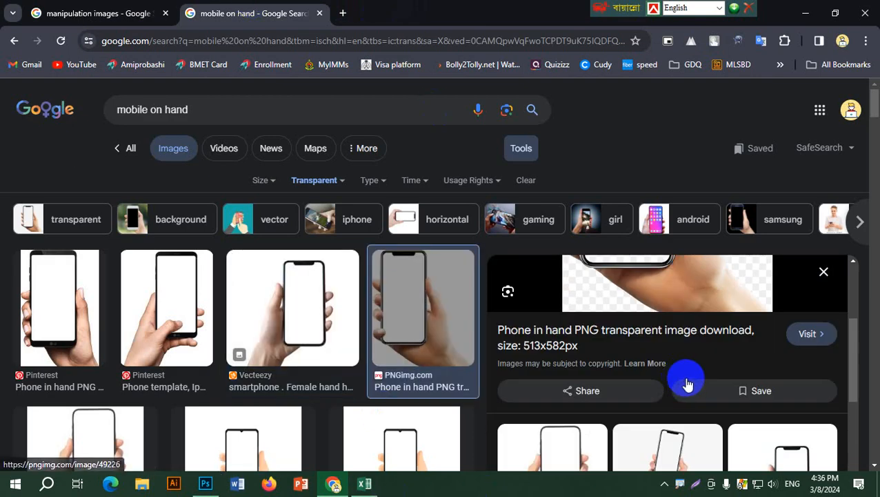
scroll(688, 383, up, 3)
- Save the previewed PNGimg.com image to Downloads as "pngimg.com - phone_hand_PNG91.png", circling the PNG file type and extension with ZoomIt before saving
right_click(692, 428)
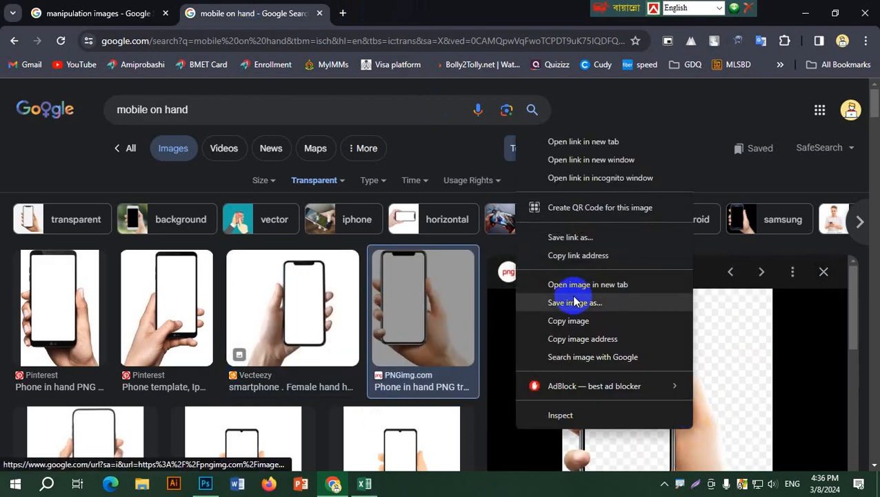
click(534, 302)
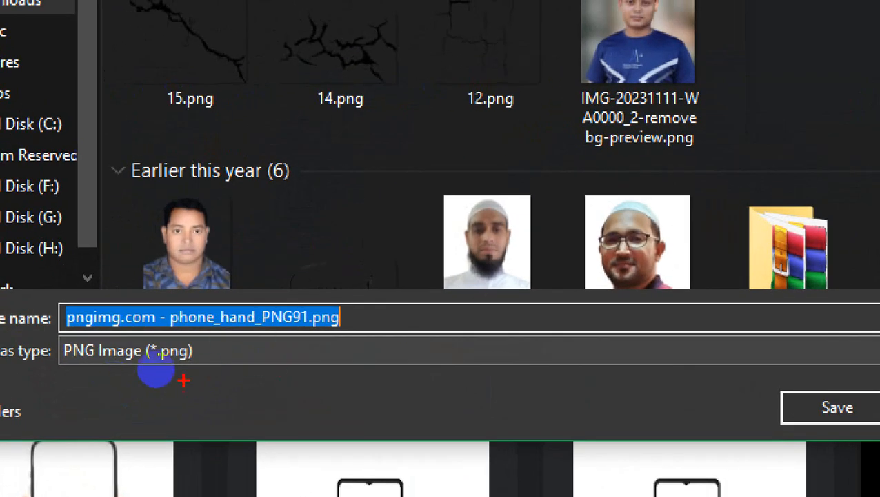
mouse_move(189, 375)
mouse_down()
mouse_move(124, 334)
mouse_move(41, 373)
mouse_move(252, 359)
mouse_up()
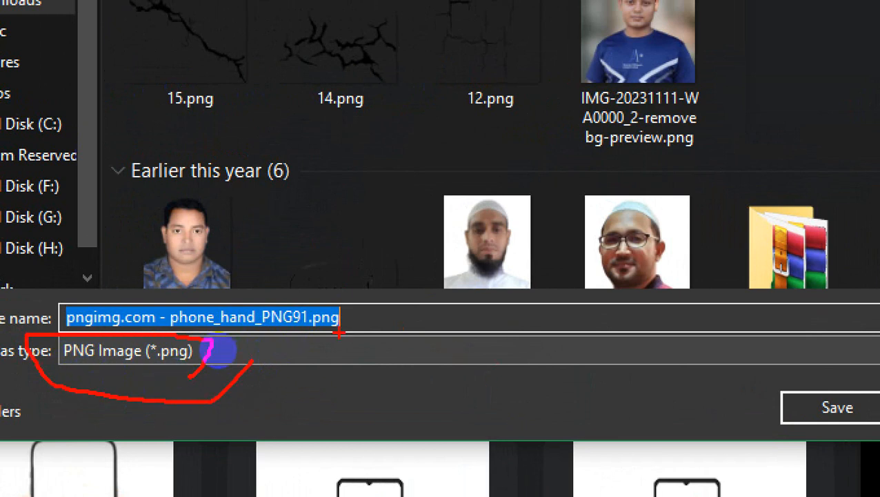
drag(286, 301, 364, 350)
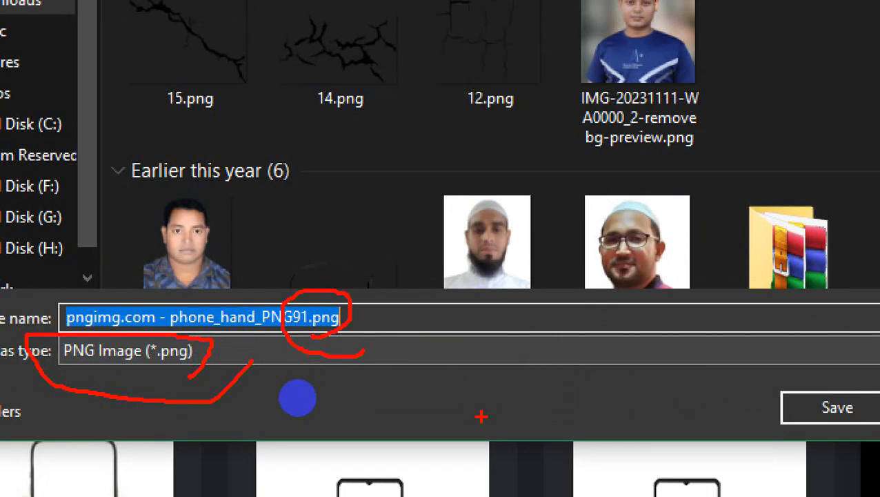
key(Escape)
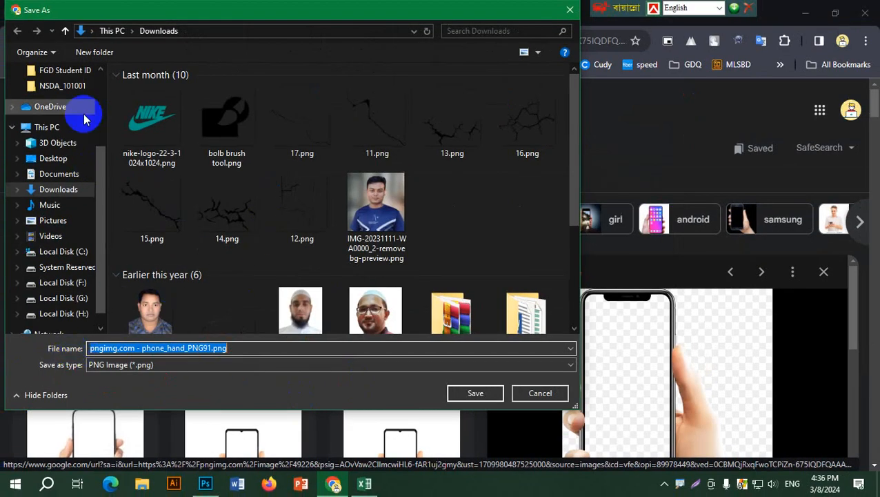
click(65, 190)
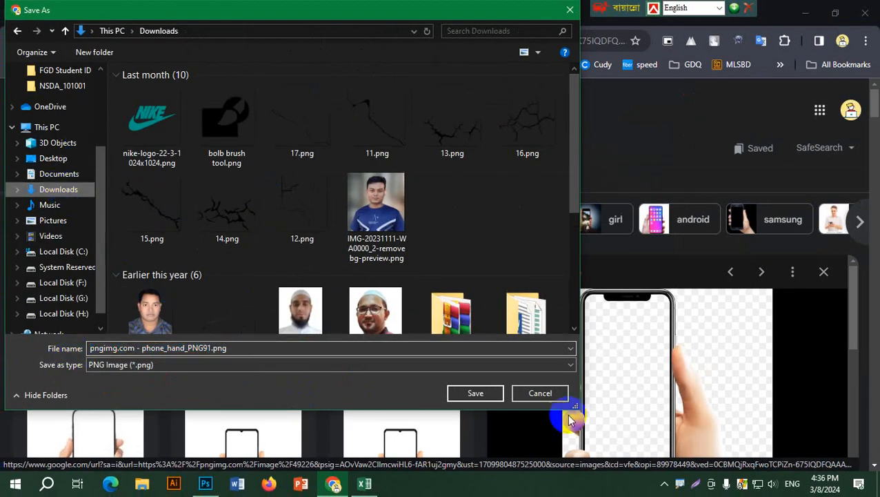
click(468, 395)
- Find the PNGHunter image of a hand holding a Samsung phone and save it to Downloads as a PNG image
scroll(483, 345, down, 3)
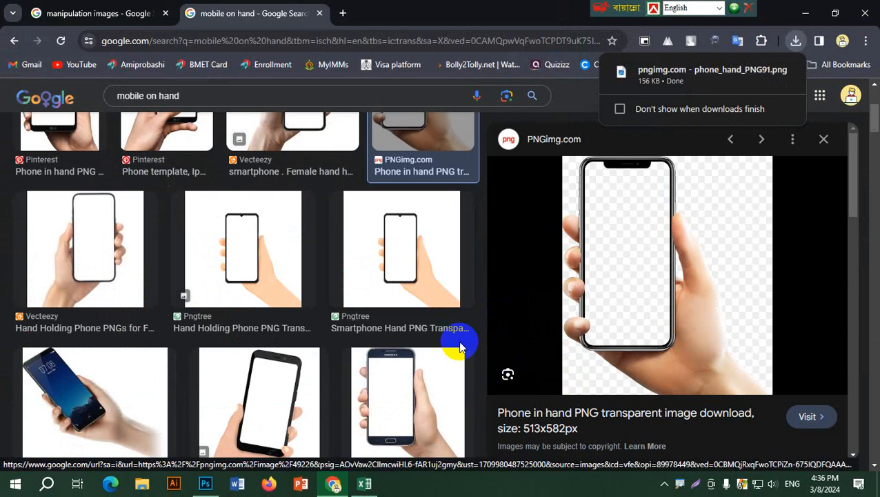
scroll(460, 347, down, 3)
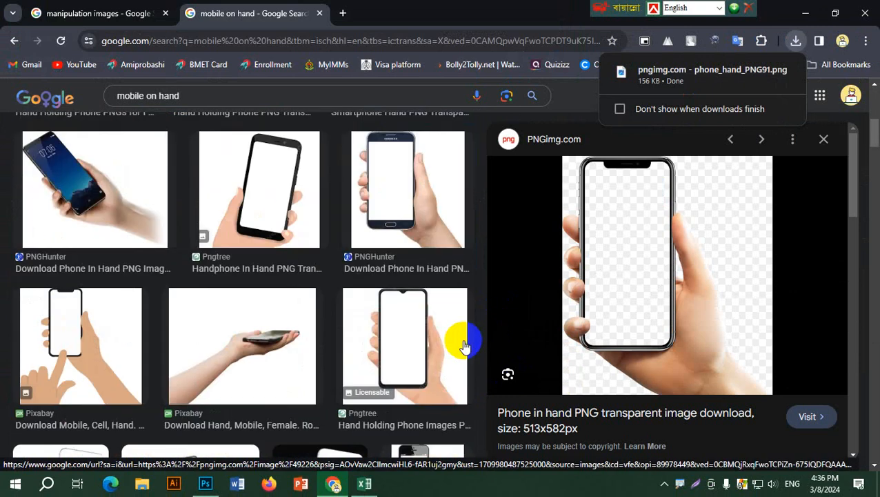
click(422, 202)
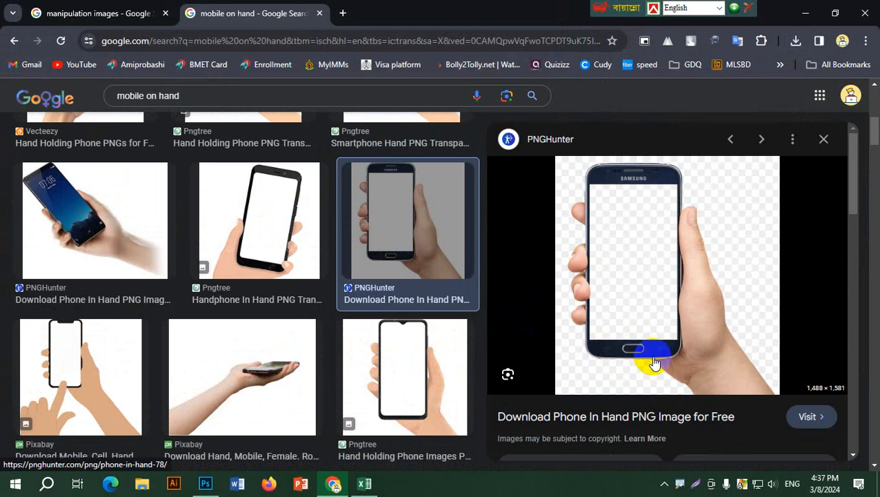
right_click(705, 319)
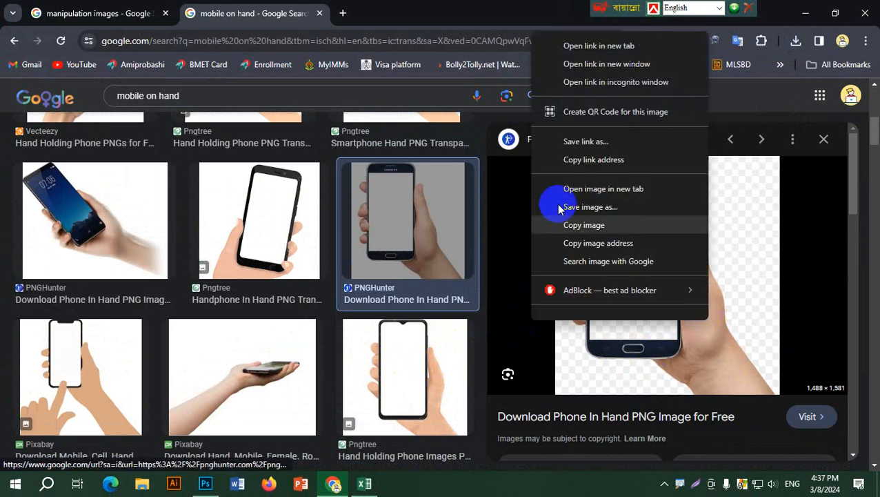
click(609, 207)
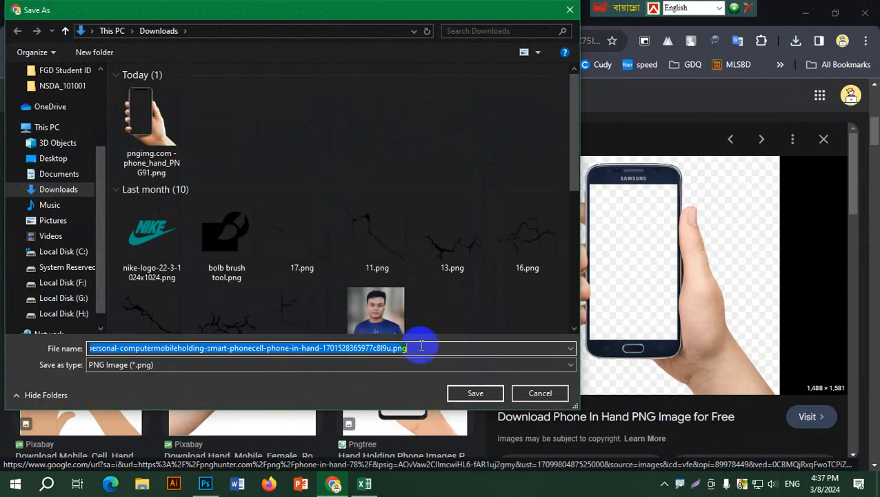
click(475, 399)
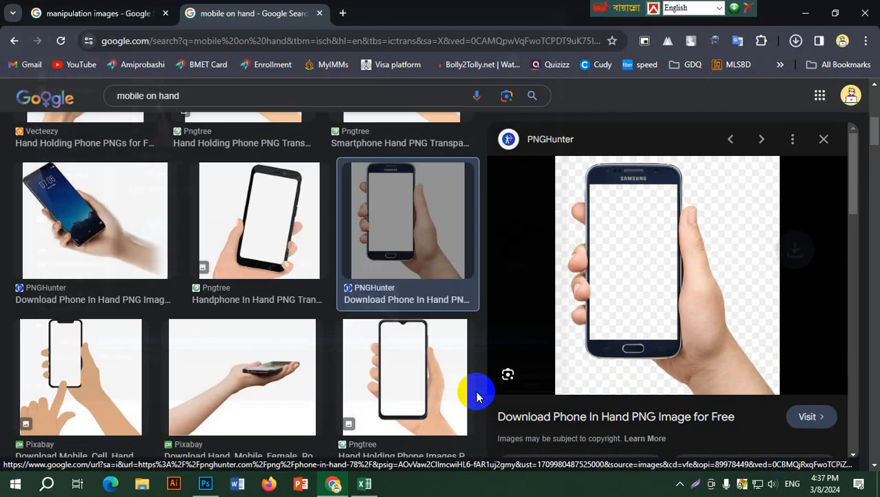
- Recheck the Firstpost railway-and-phone reference image, and search the images for "man walking on rail line in toforest" in the other tab
click(97, 8)
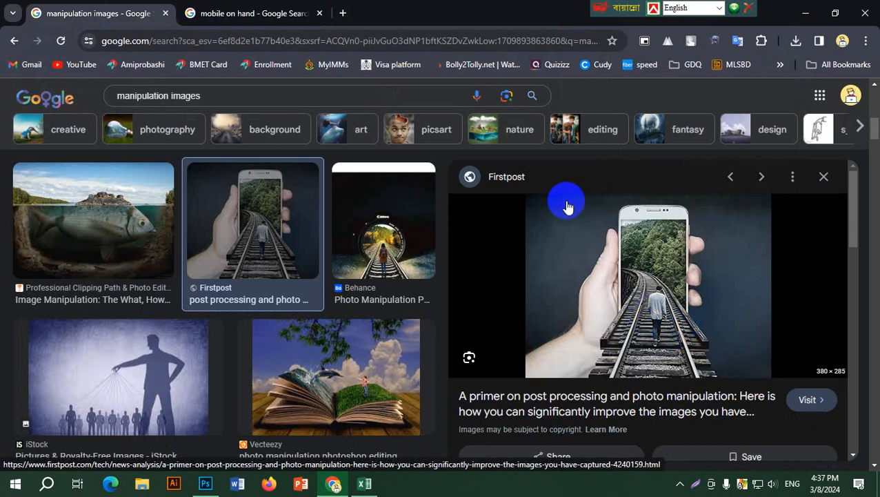
click(240, 7)
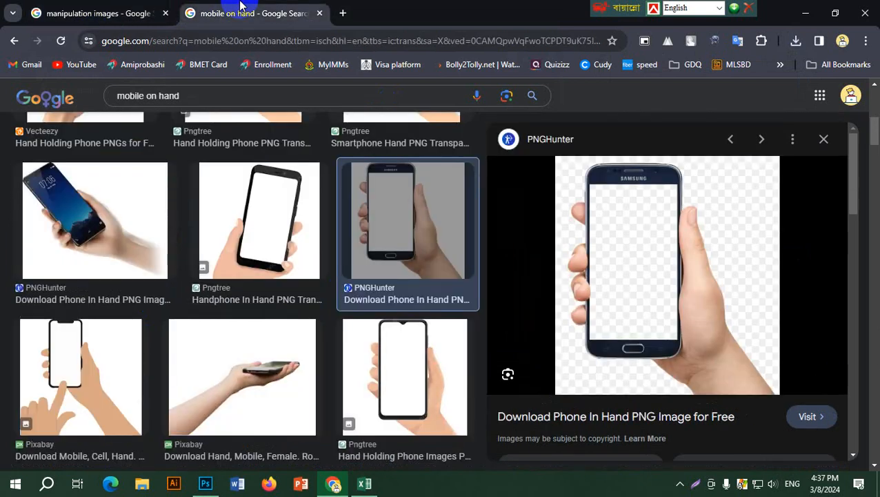
click(221, 94)
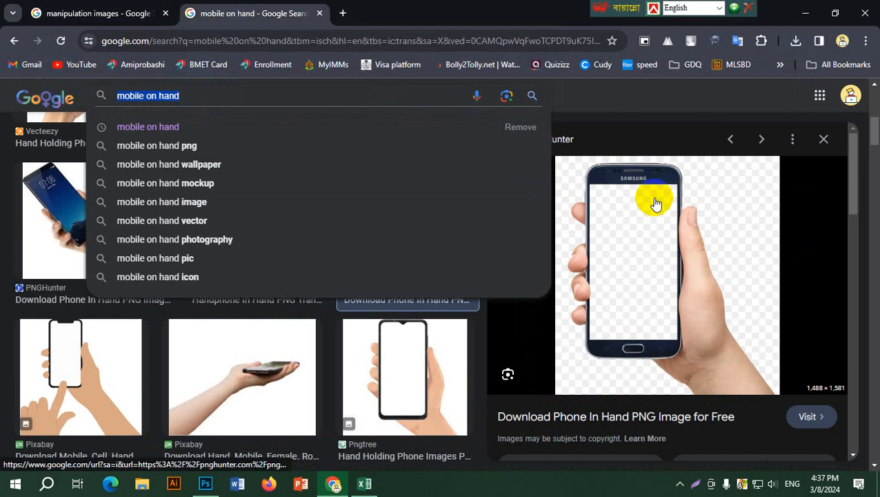
text(man )
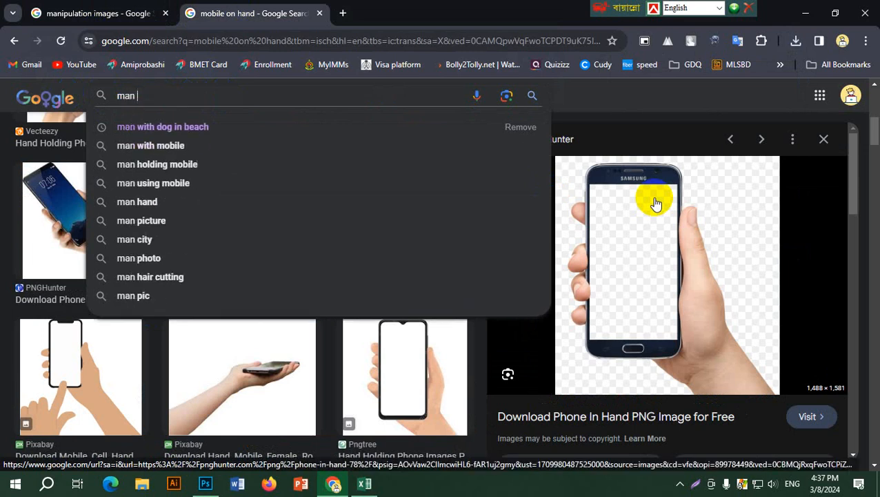
text(wak)
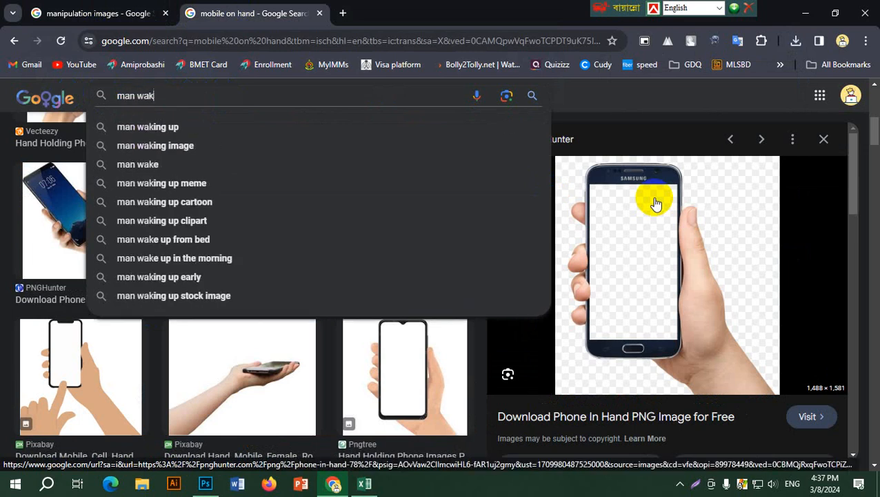
key(BackSpace)
text(lking)
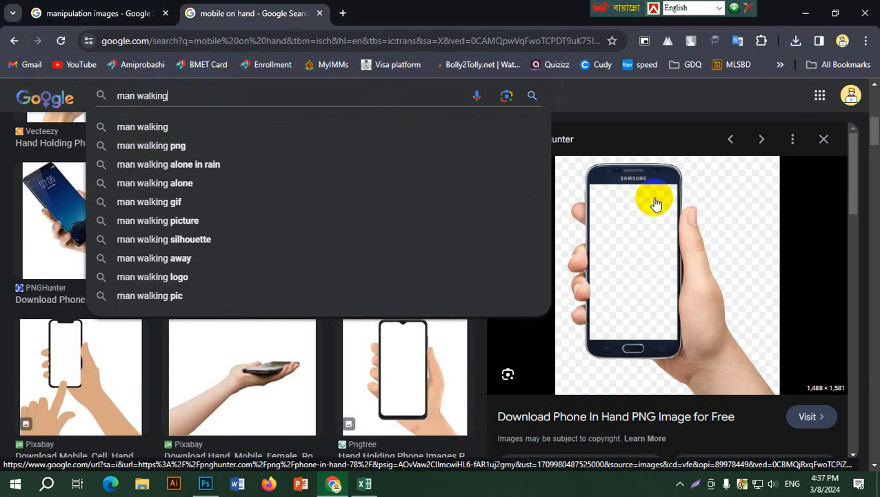
text( on t)
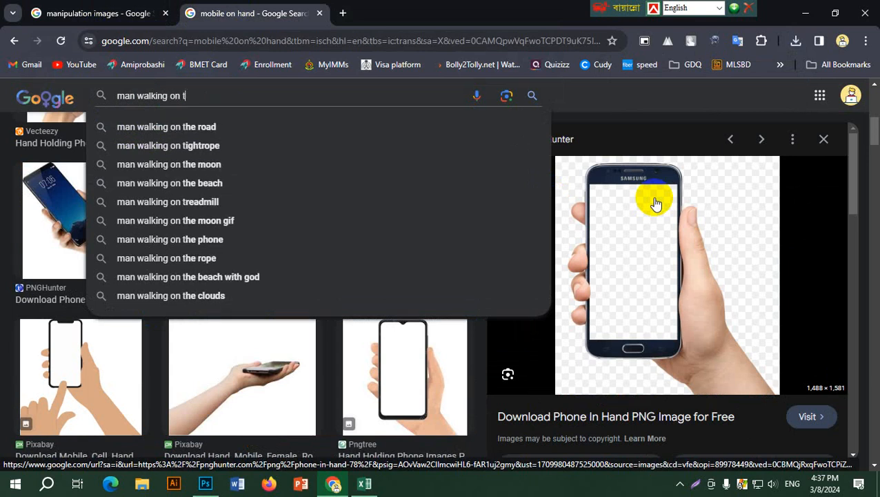
key(BackSpace)
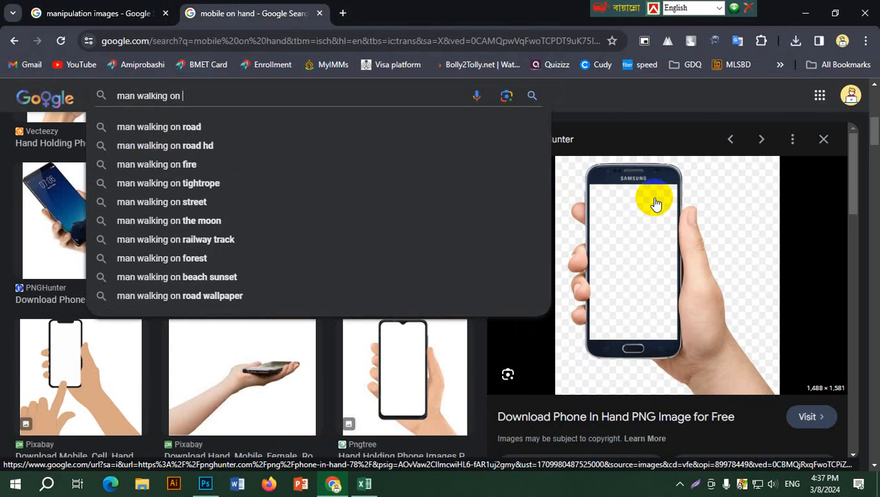
text(rail line in toforest)
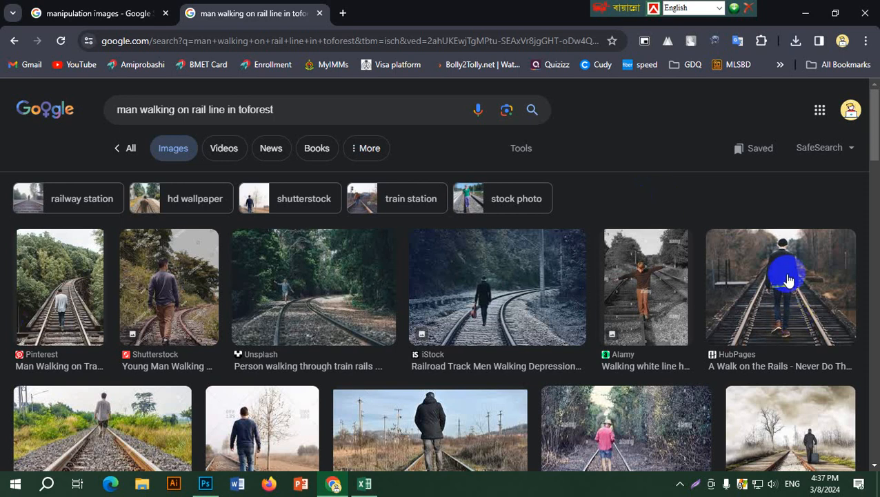
- Browse the railway walking results and preview the iStock image of a man on a curved railroad track
scroll(107, 453, down, 10)
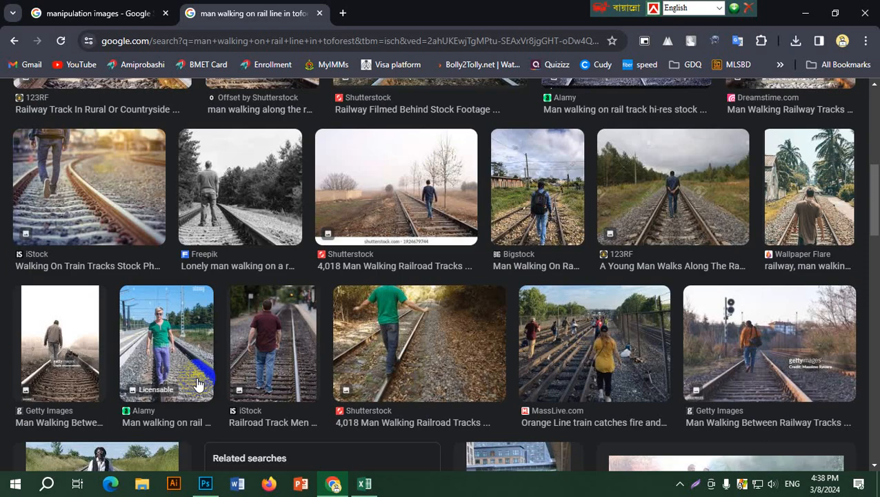
scroll(756, 360, up, 10)
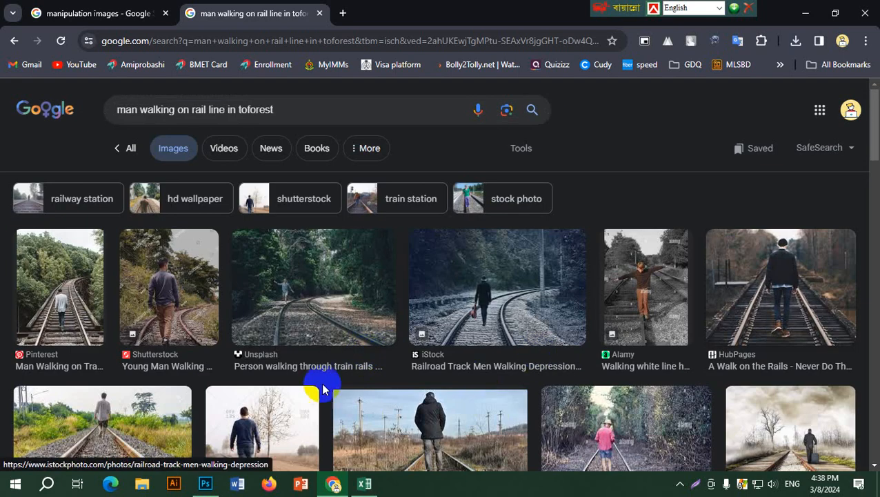
click(509, 280)
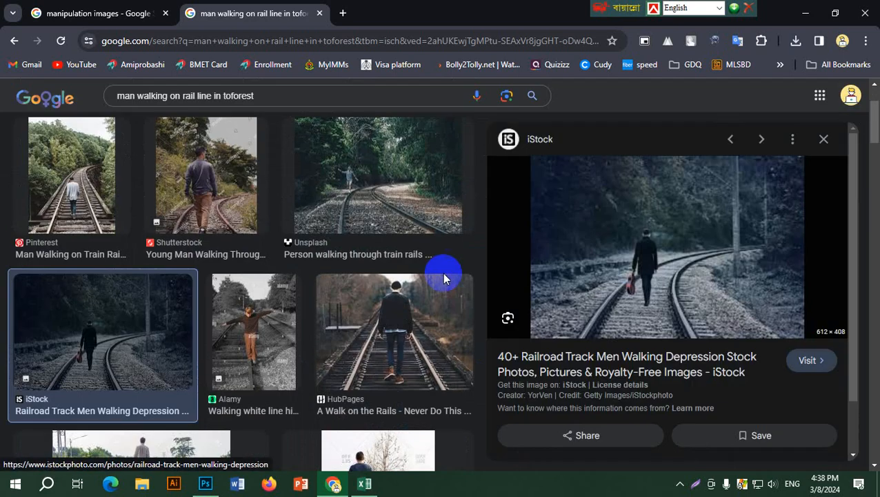
- Preview the Pinterest railway photo, choose the related GMS image of the forest railway, and open its full-size image in a new tab
click(68, 197)
scroll(662, 280, down, 3)
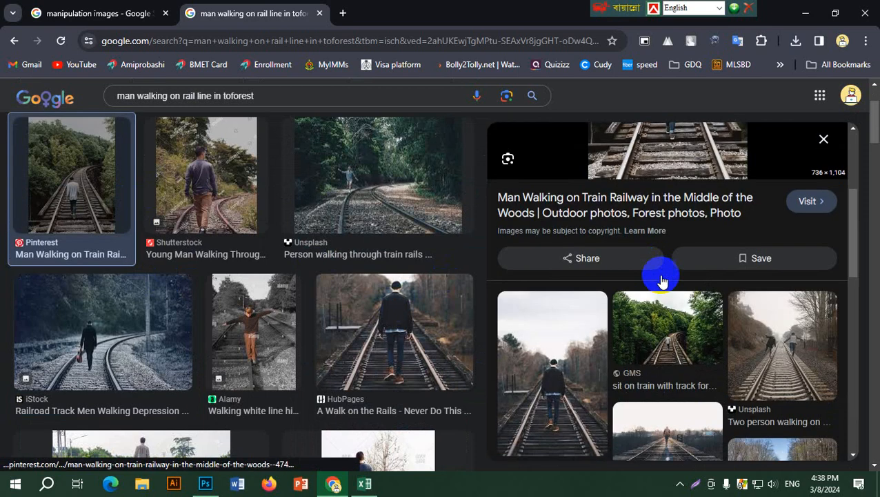
click(662, 326)
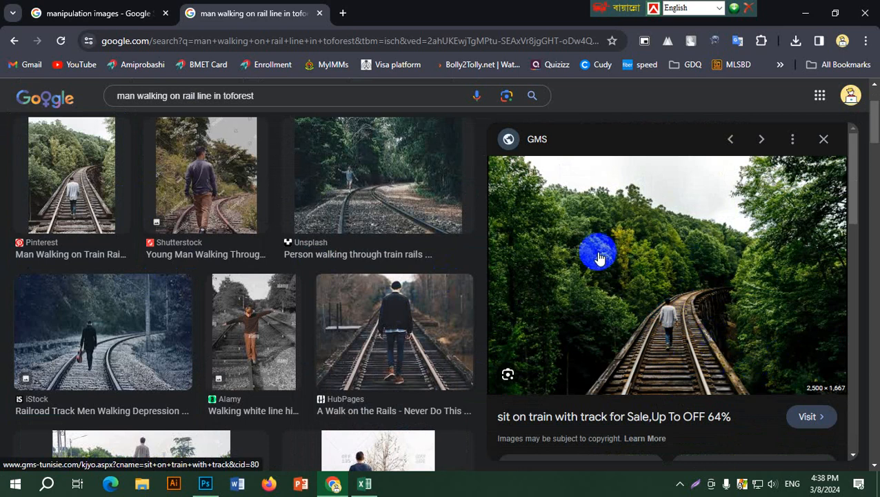
right_click(626, 229)
click(736, 388)
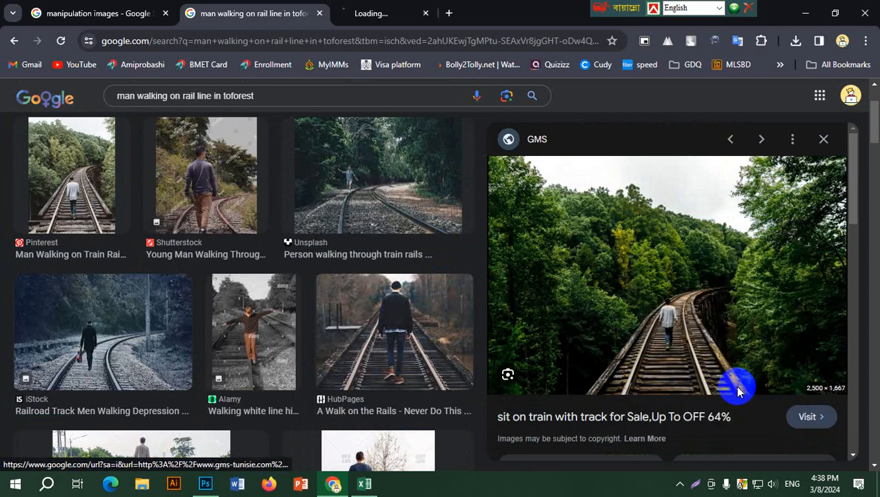
- Return to the Pinterest image of the man on the forest railway and open its full-size image in a new tab
click(90, 178)
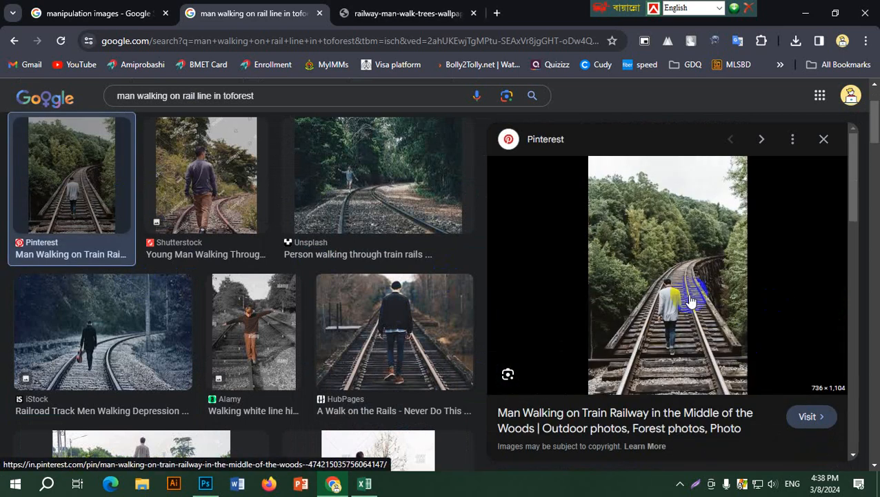
scroll(668, 334, down, 5)
scroll(701, 341, up, 5)
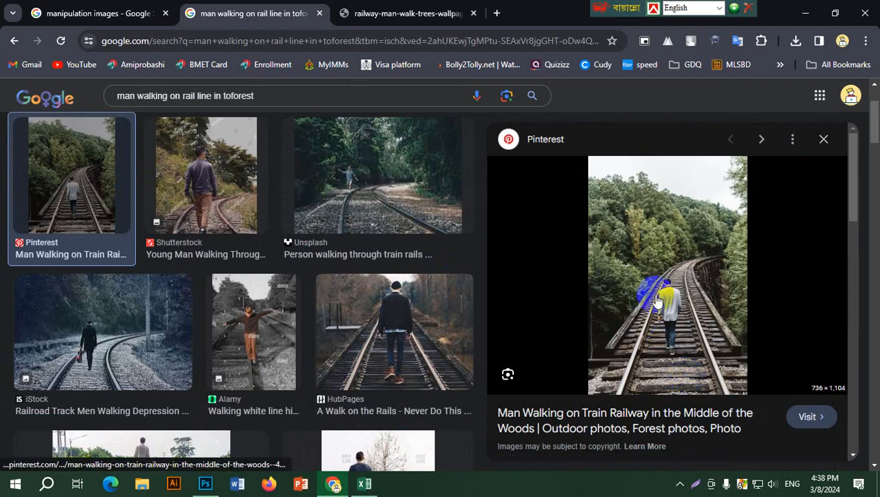
right_click(668, 241)
click(785, 396)
- Compare the two opened railway photos by switching between the wallpaperflare.com and i.pinimg.com image tabs
click(438, 8)
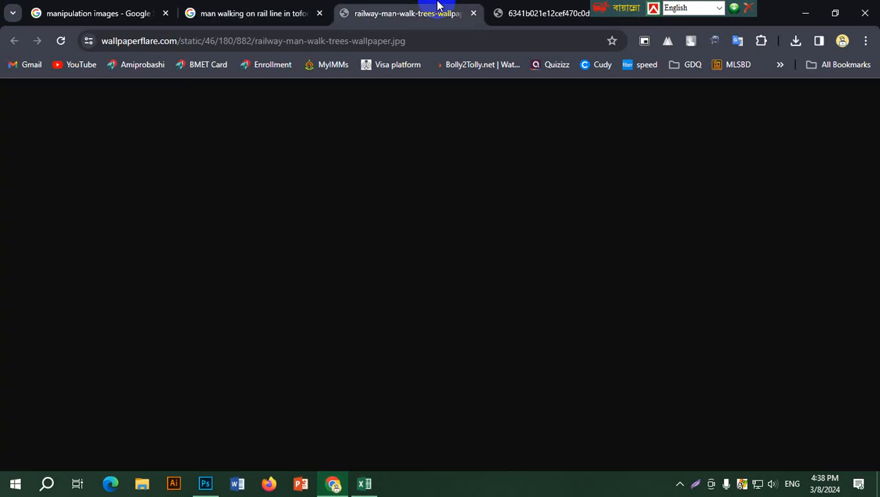
click(545, 14)
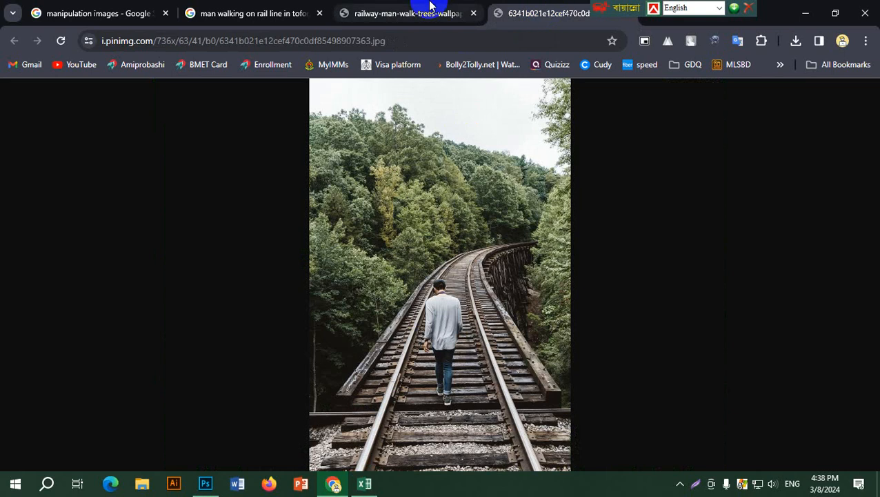
click(429, 10)
click(535, 9)
click(401, 9)
click(519, 7)
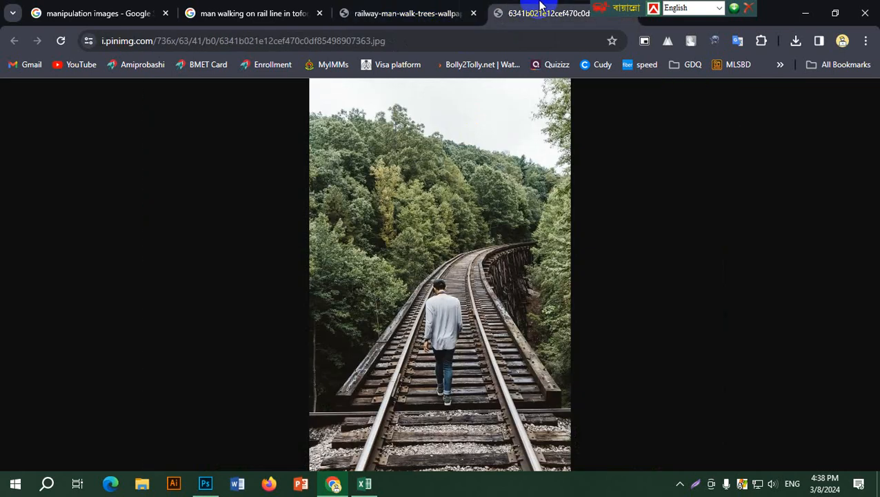
- Save the wallpaperflare.com railway image to Downloads as "railway-man-walk-trees-wallpaper.jpg"
click(393, 10)
right_click(419, 147)
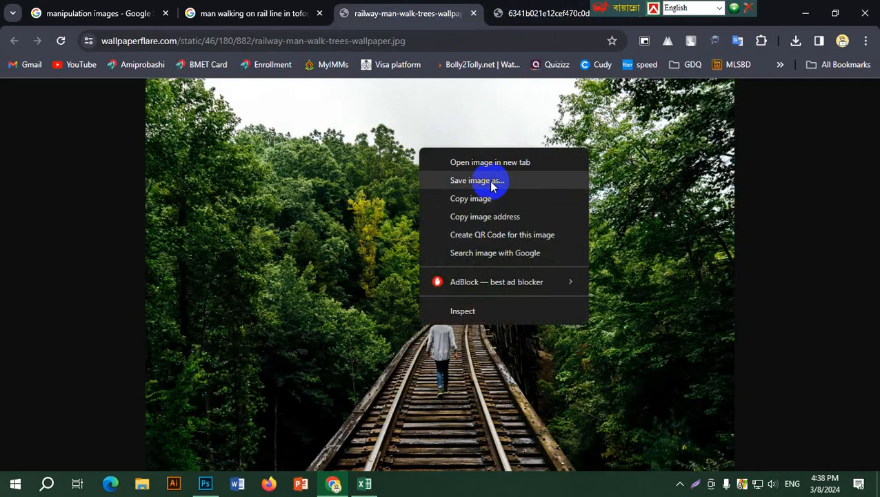
click(490, 181)
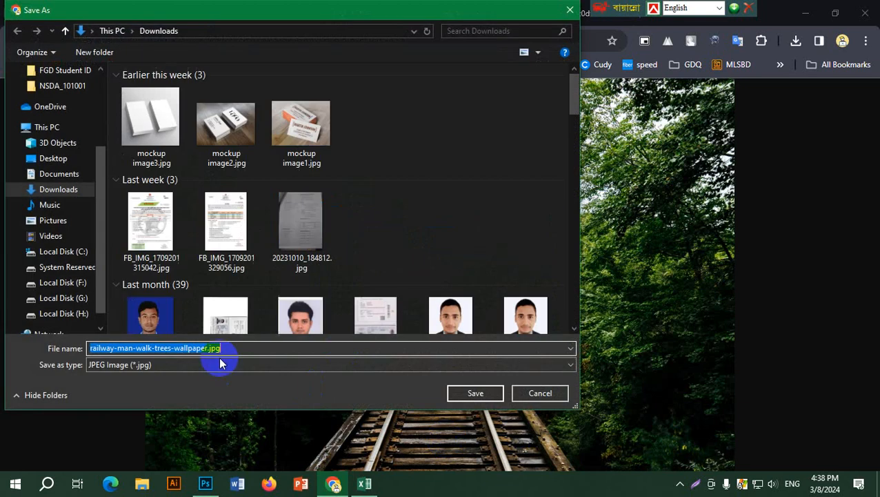
click(475, 393)
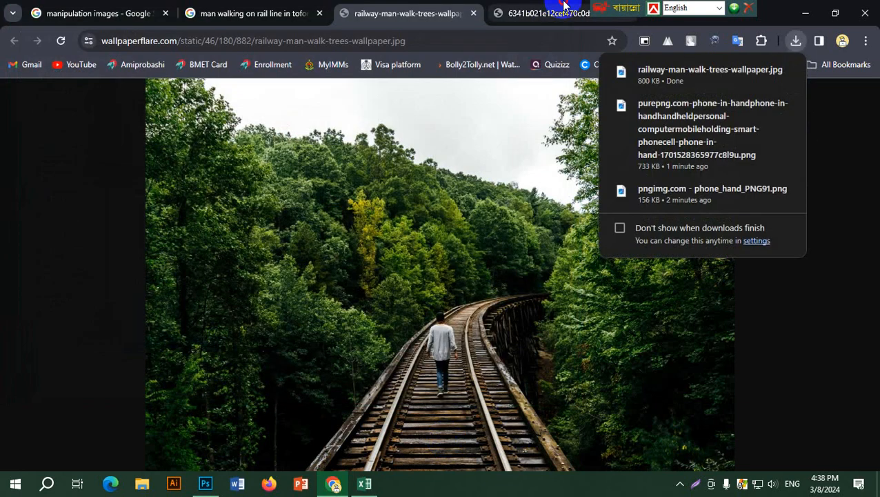
- Save the i.pinimg.com image of the man on the railway to Downloads as "6341b021e12cef470c0df85498907363.jpg"
click(551, 11)
right_click(452, 156)
click(512, 190)
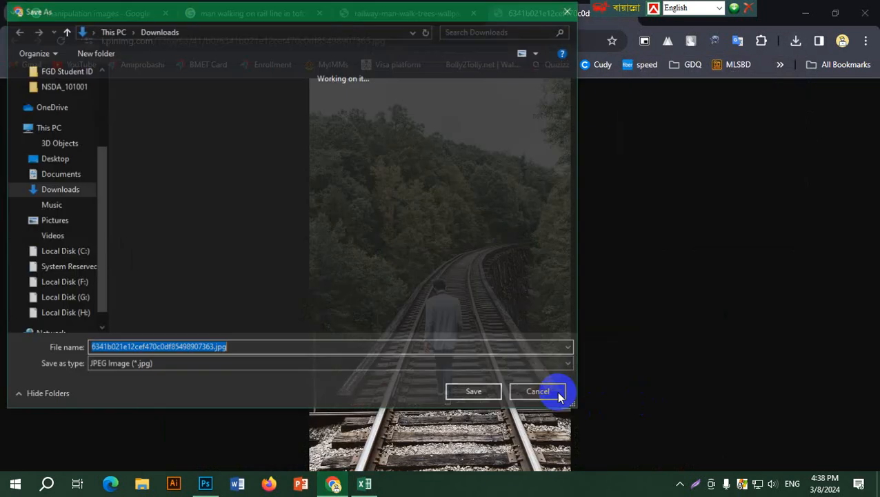
click(472, 394)
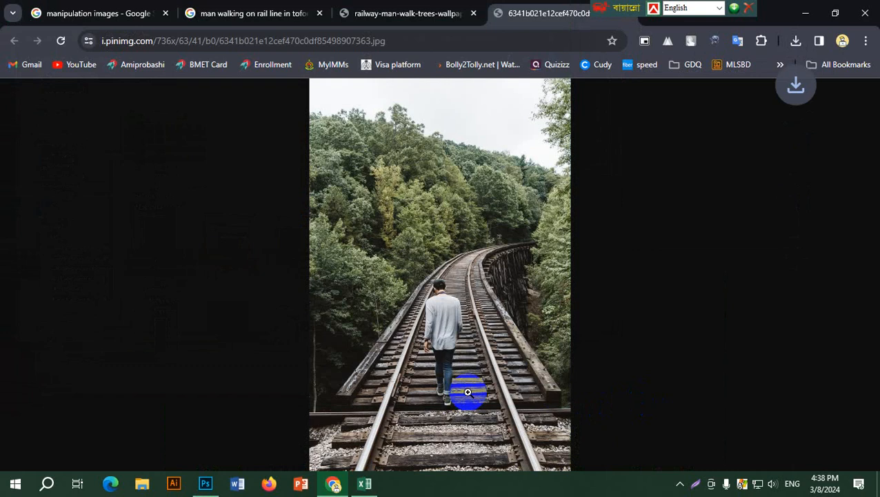
- Close both full-size railway image tabs and return to the Firstpost reference in the "manipulation images" results
middle_click(528, 4)
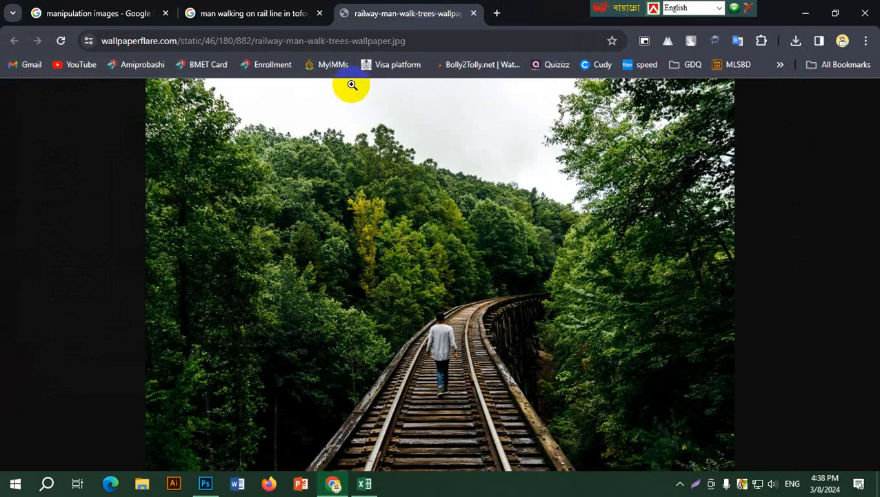
middle_click(448, 7)
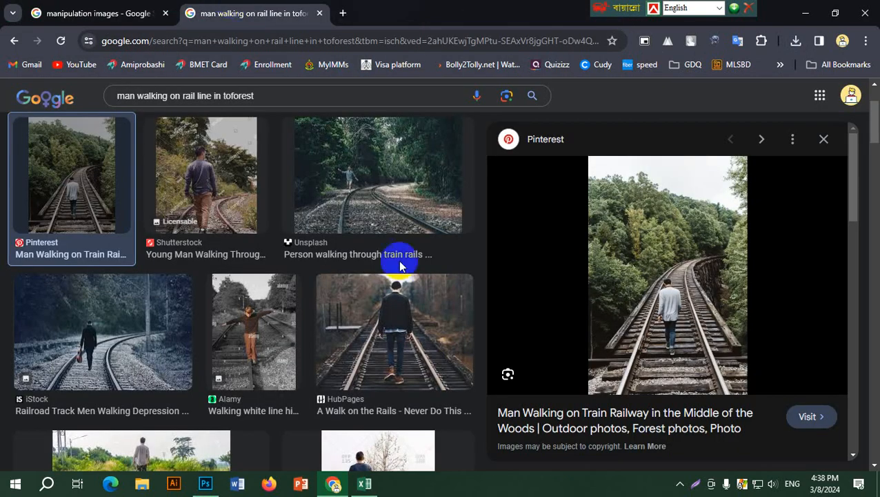
click(83, 8)
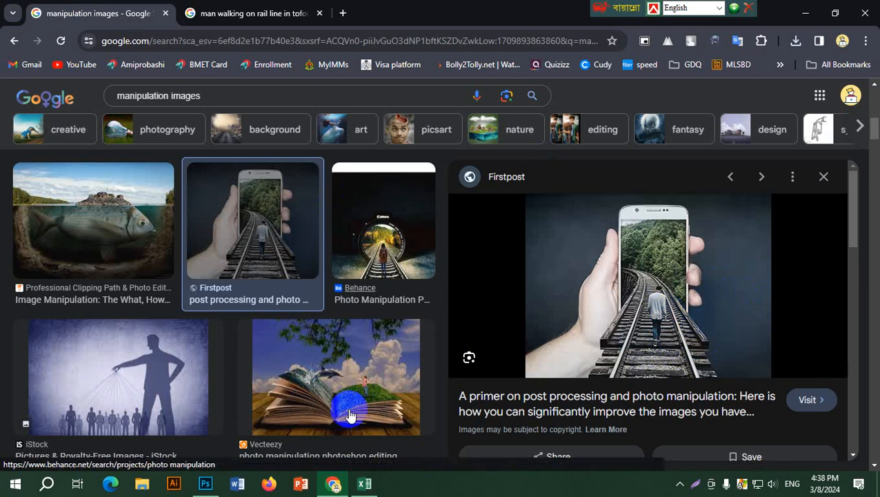
- Switch to Photoshop and create a landscape A4 document measured in inches, 11.693 x 8.268, with a resolution of 72 pixels/inch
click(206, 491)
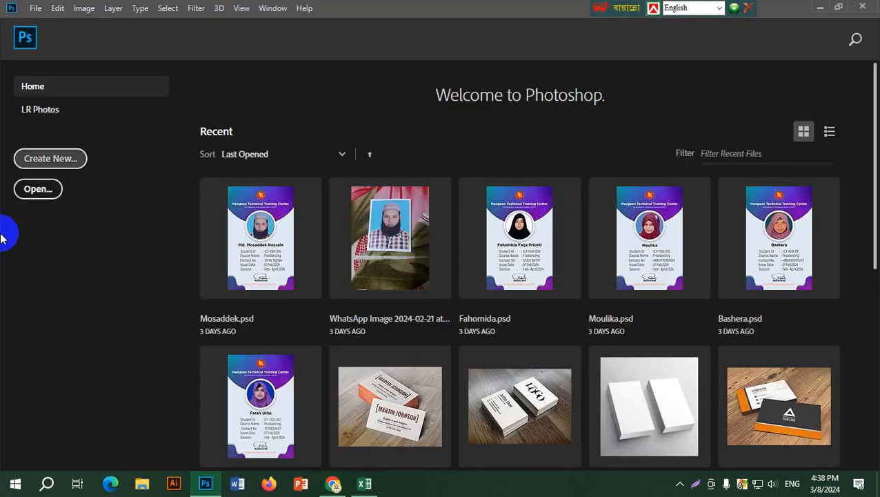
click(39, 194)
click(56, 162)
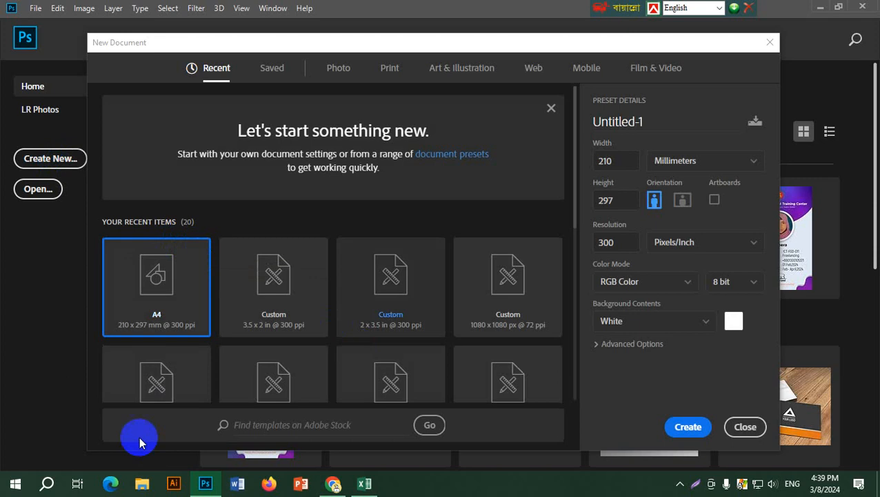
click(682, 199)
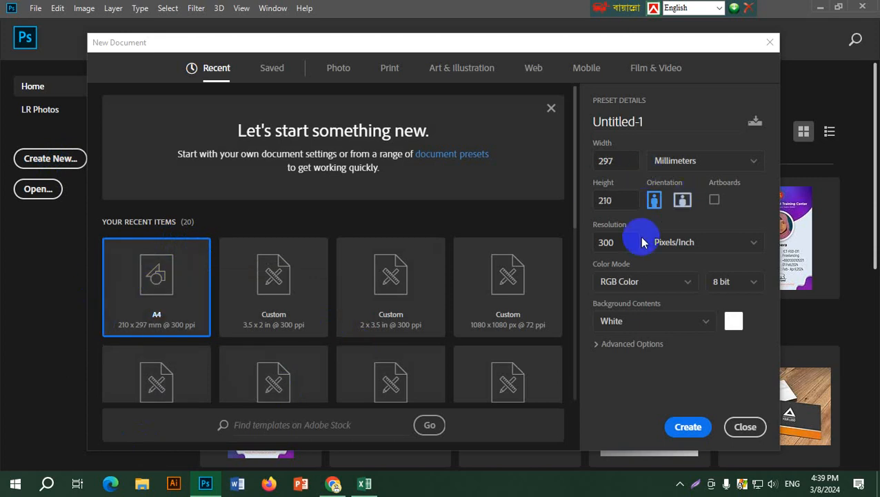
click(721, 163)
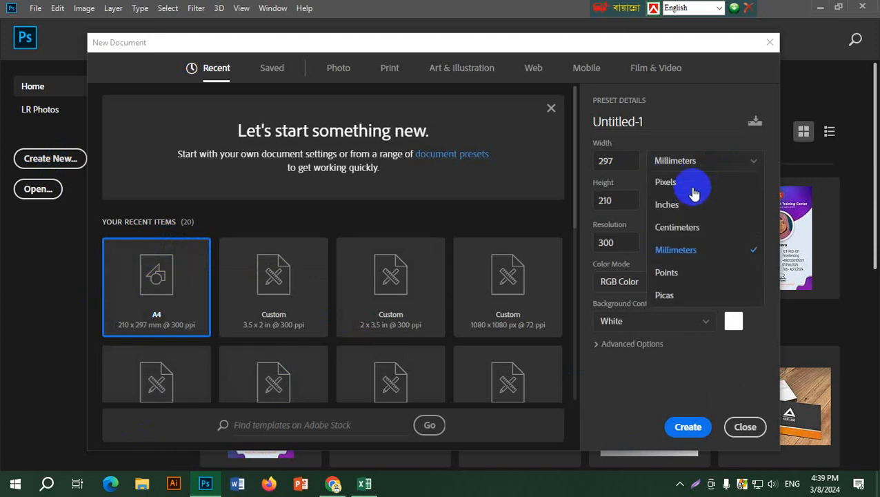
click(650, 201)
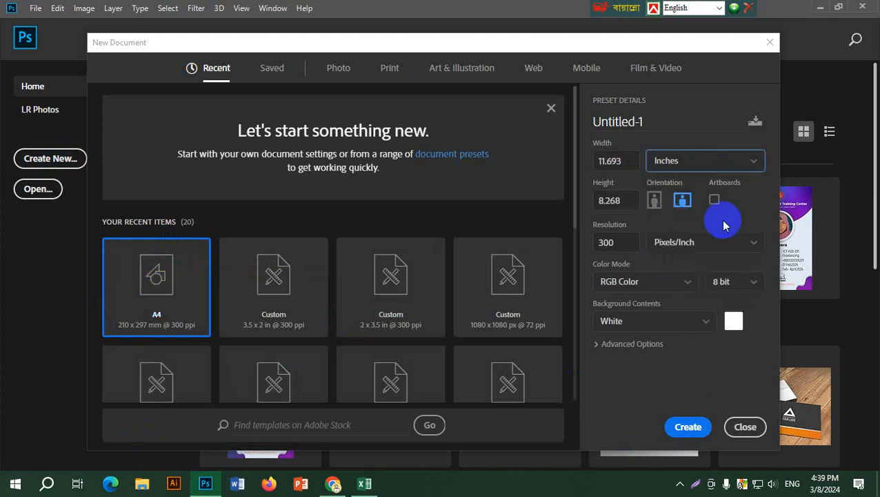
double_click(622, 244)
text(72)
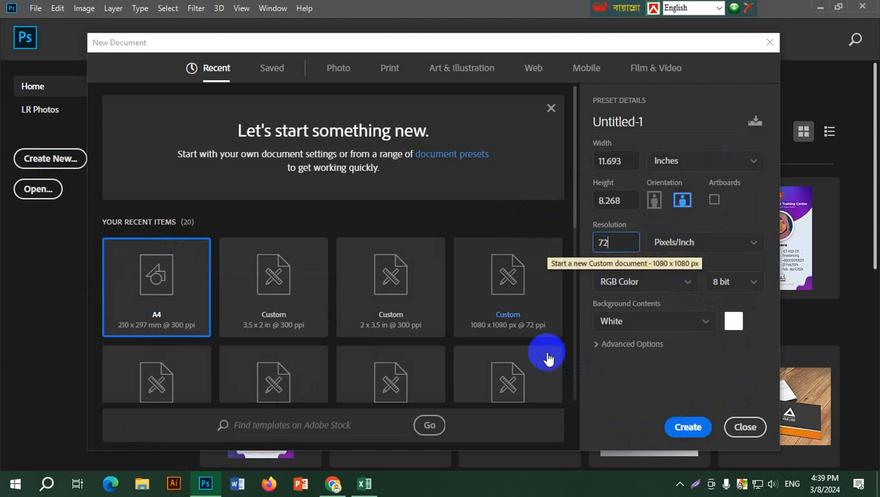
click(687, 426)
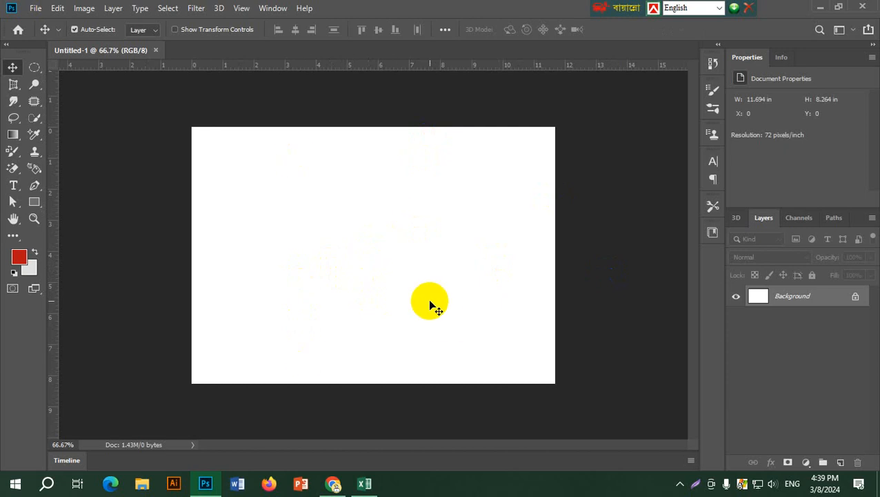
- Place "pngimg.com - phone_hand_PNG91.png" from Downloads as an embedded image and move it about 0.65 in left and 0.32 in down
click(36, 11)
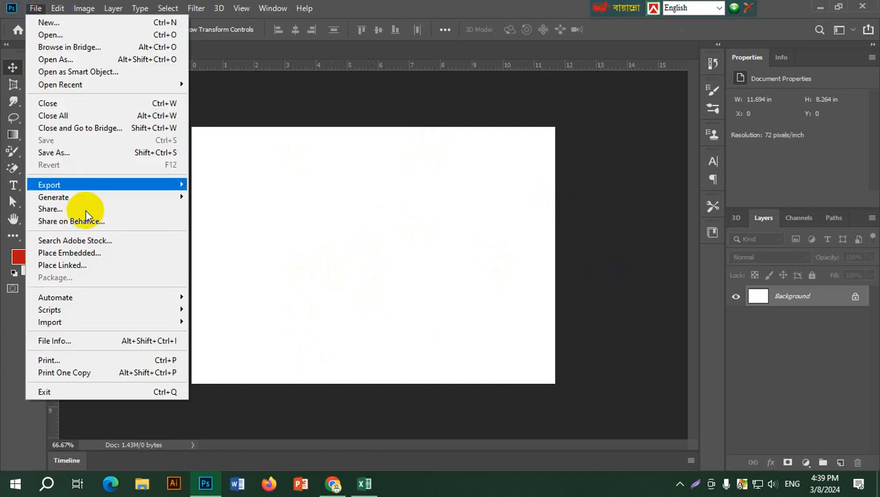
click(100, 255)
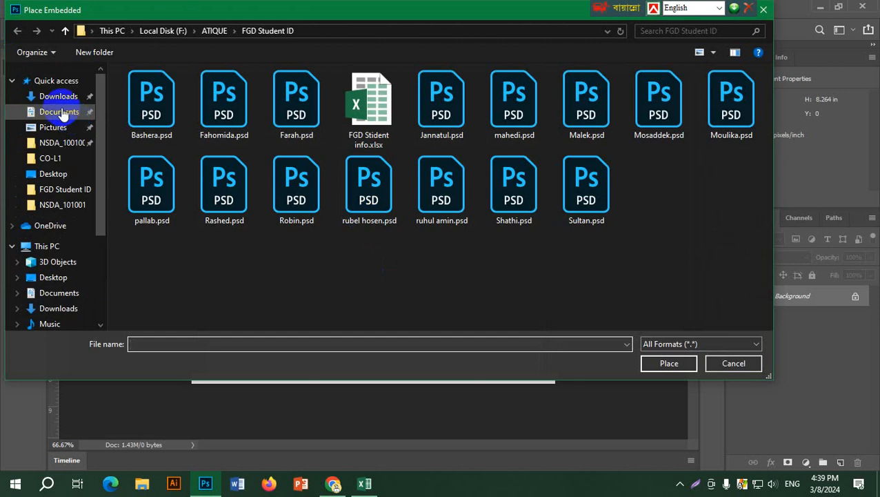
click(58, 96)
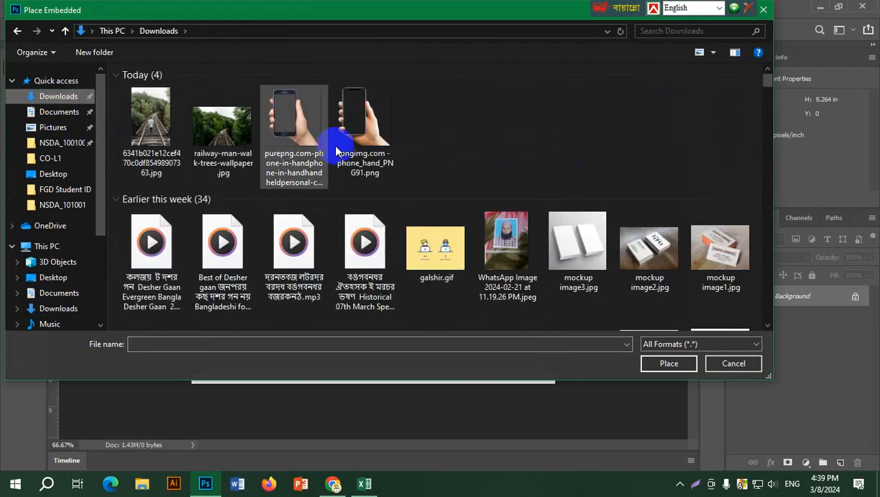
click(376, 141)
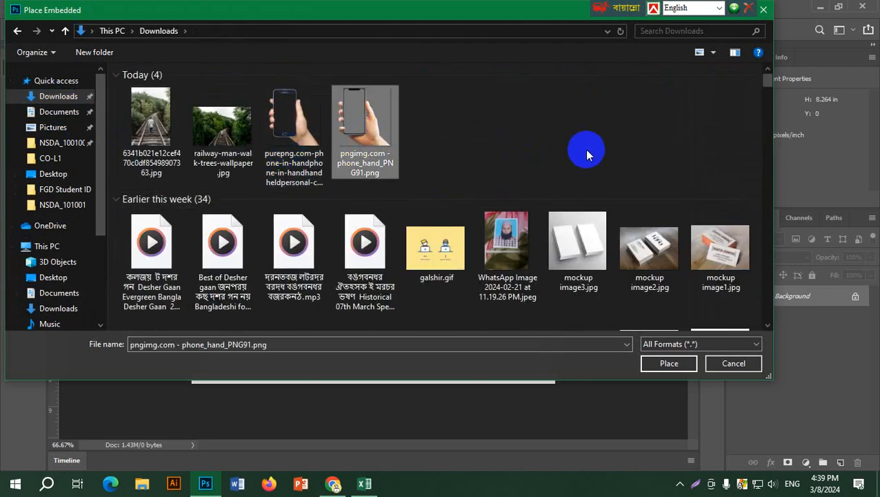
drag(587, 150, 179, 122)
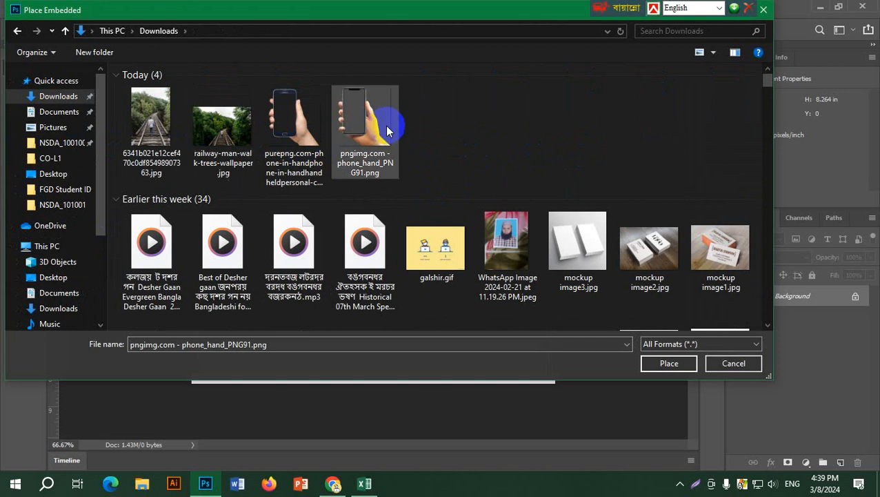
click(222, 125)
click(153, 131)
click(345, 159)
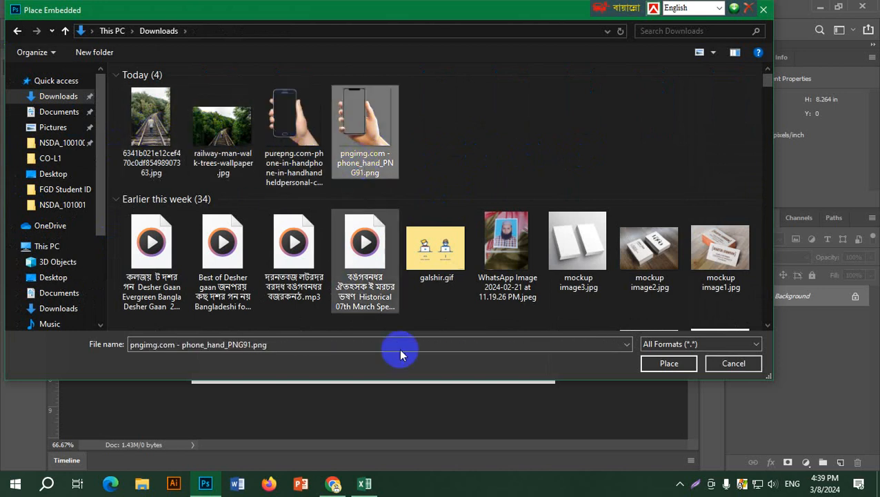
click(671, 367)
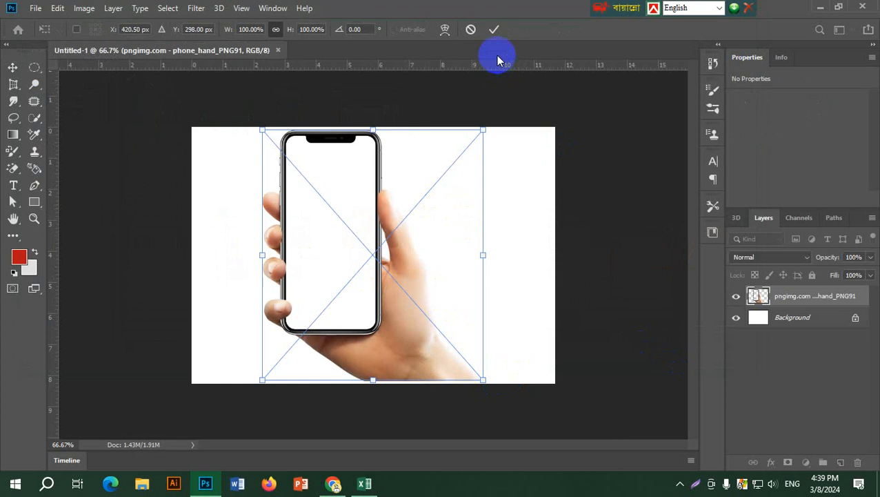
click(494, 29)
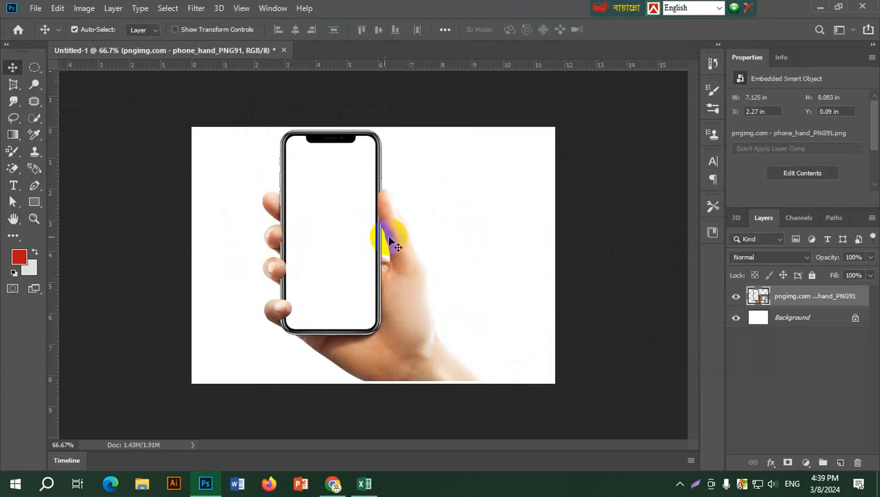
drag(385, 234, 377, 314)
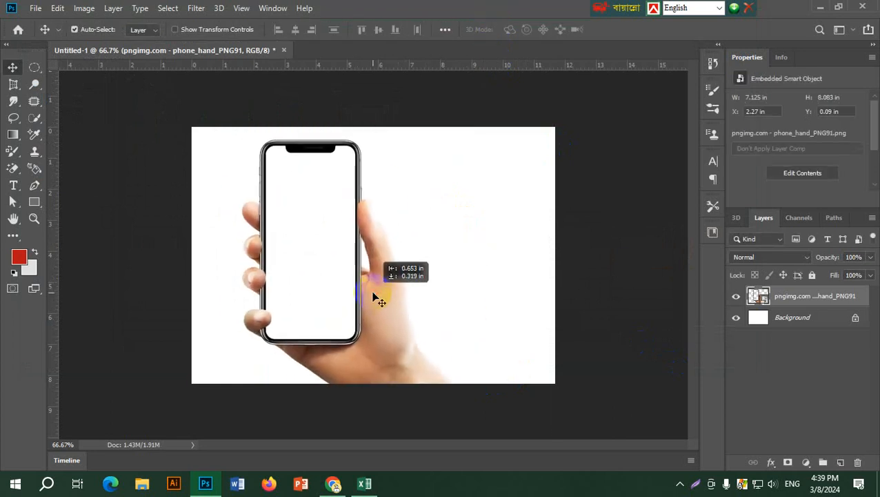
- Place the "purepng.com-phone-in-hand" image from Downloads as an embedded image, hiding the pngimg phone layer and moving the new phone to about X 3.33 in
click(35, 10)
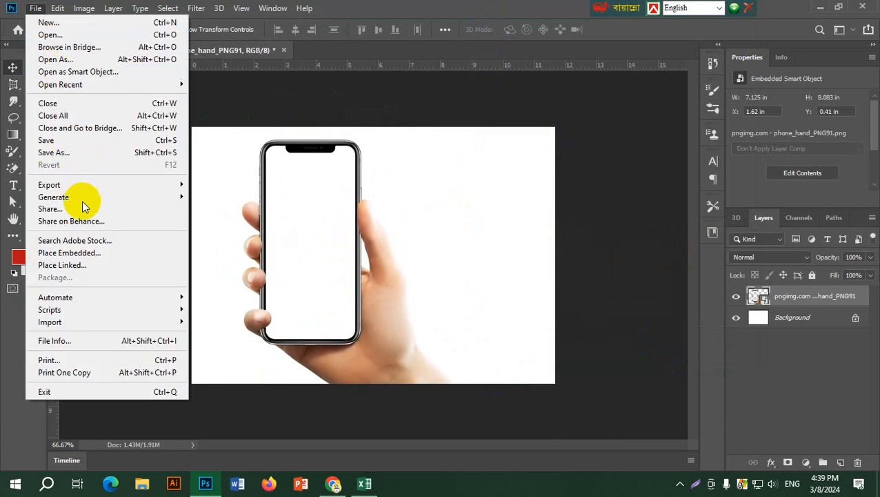
click(81, 253)
click(333, 112)
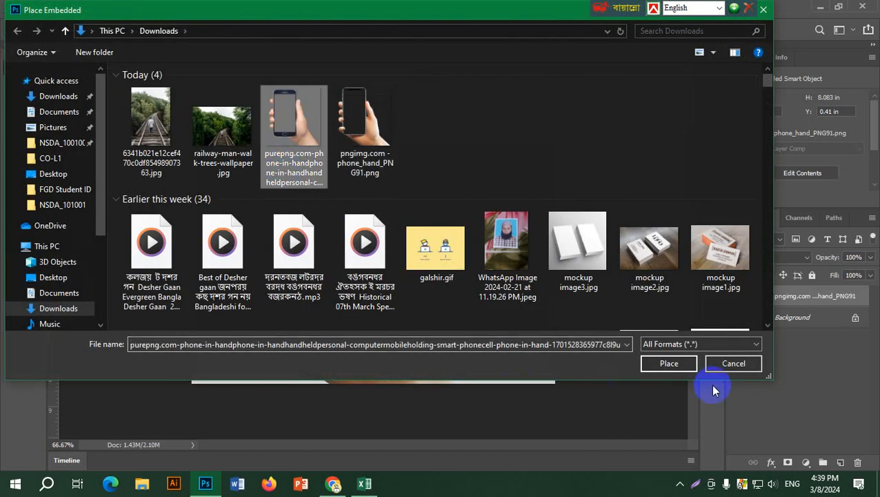
click(671, 364)
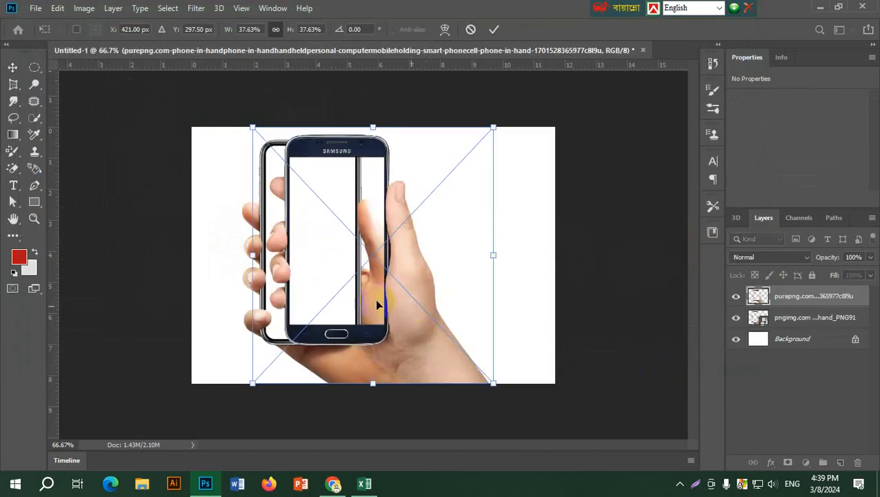
drag(362, 282, 462, 285)
click(736, 318)
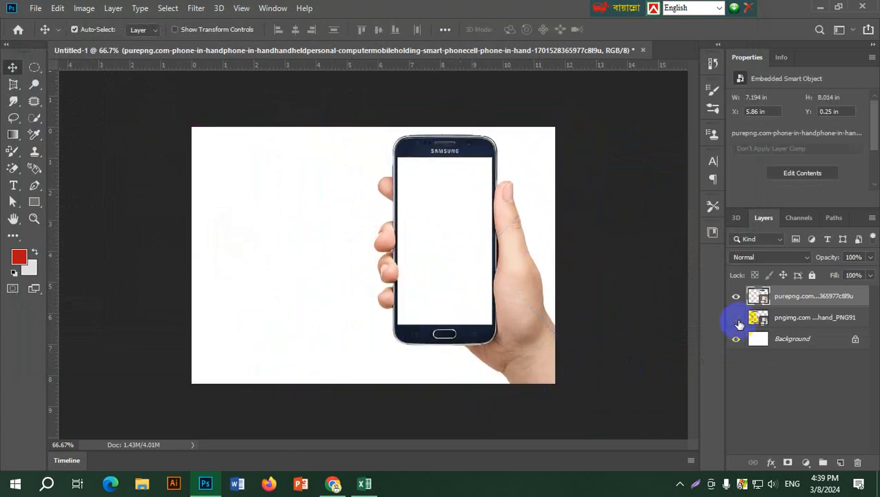
drag(506, 315, 429, 319)
- Place "railway-man-walk-trees-wallpaper.jpg" as an embedded image and enlarge it to about 12.68 x 8.44 in so it covers the canvas
click(35, 7)
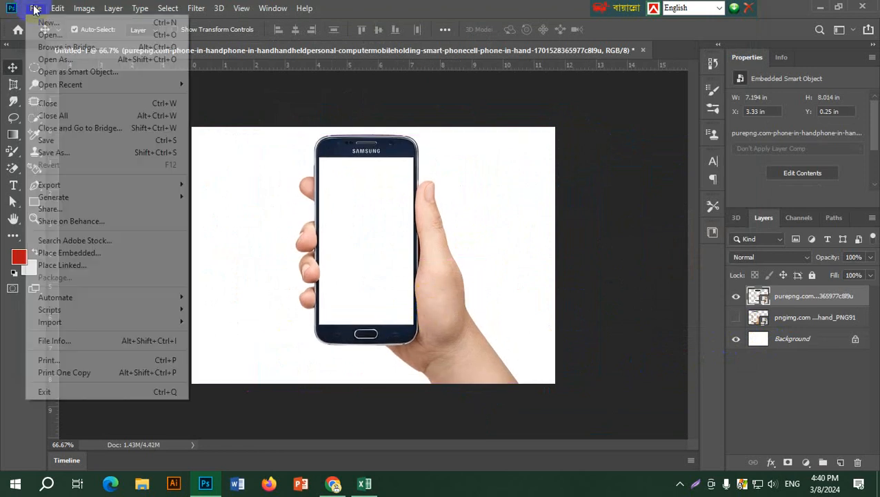
click(93, 252)
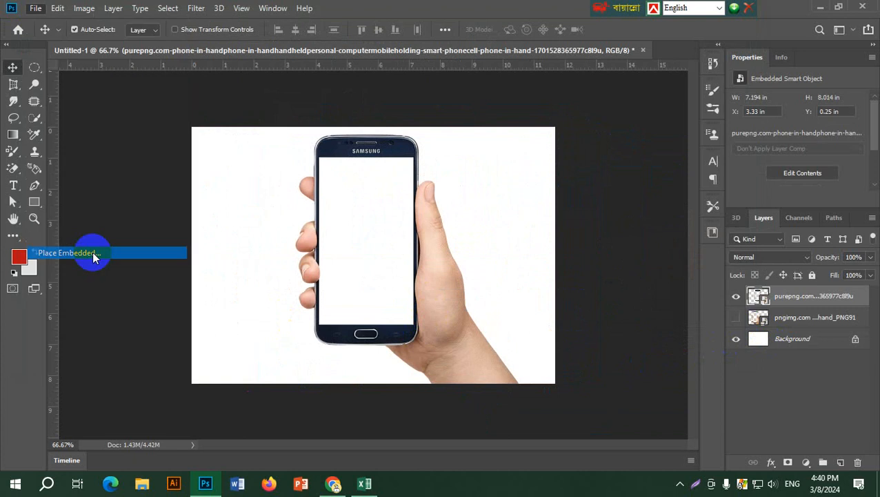
click(224, 149)
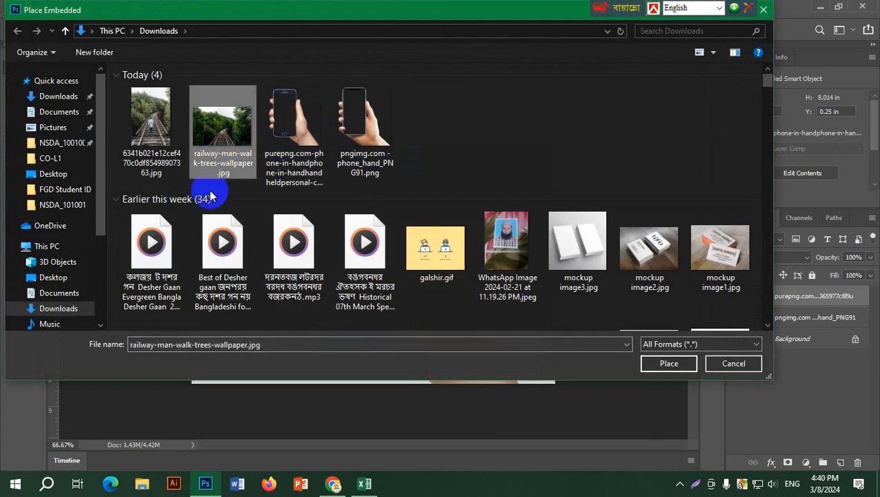
click(669, 364)
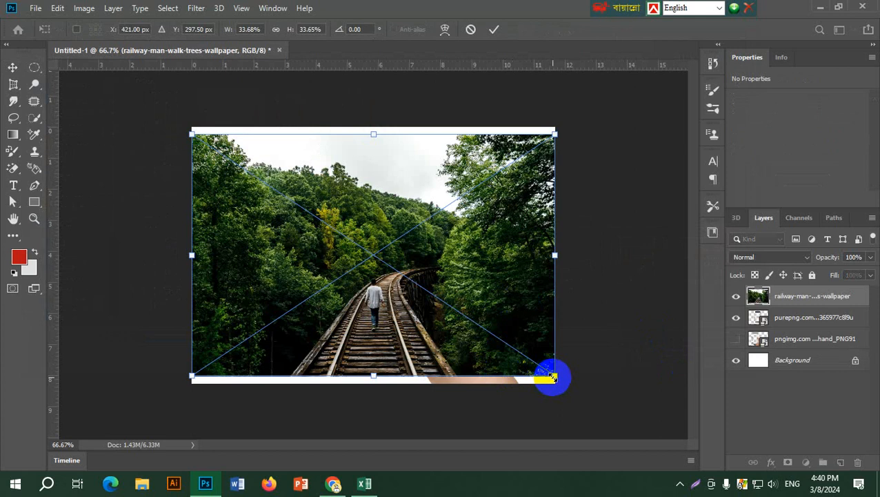
drag(554, 377, 578, 403)
mouse_move(404, 335)
mouse_down()
mouse_move(393, 320)
mouse_move(395, 330)
mouse_up()
click(494, 29)
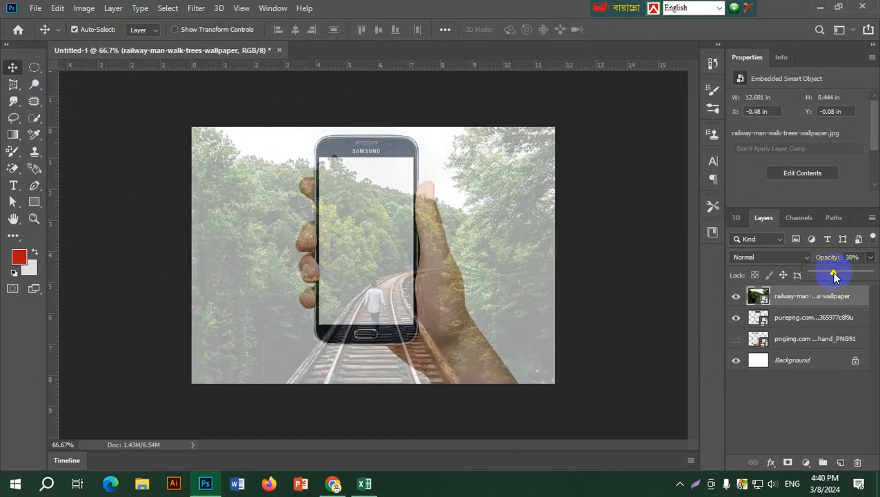
- Lower the railway layer's opacity to 39% and shift it up and left to about X -0.98 in, Y -0.43 in over the phone
drag(818, 275, 847, 277)
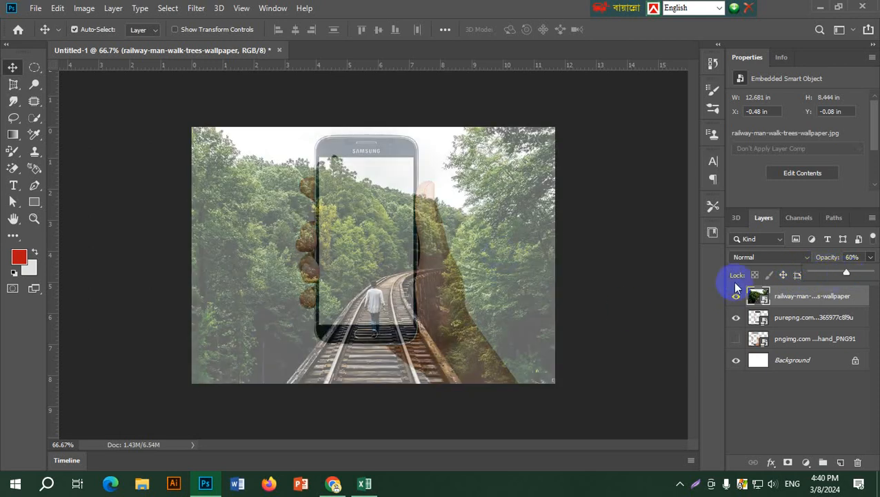
mouse_move(848, 273)
mouse_down()
mouse_move(857, 276)
mouse_move(833, 276)
mouse_up()
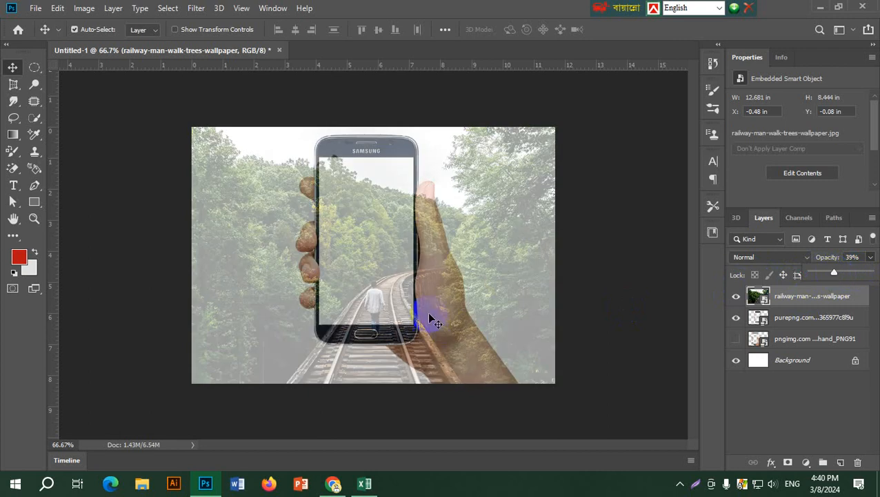
drag(430, 373, 438, 339)
mouse_move(413, 373)
mouse_down()
mouse_move(436, 337)
mouse_move(398, 358)
mouse_move(406, 364)
mouse_up()
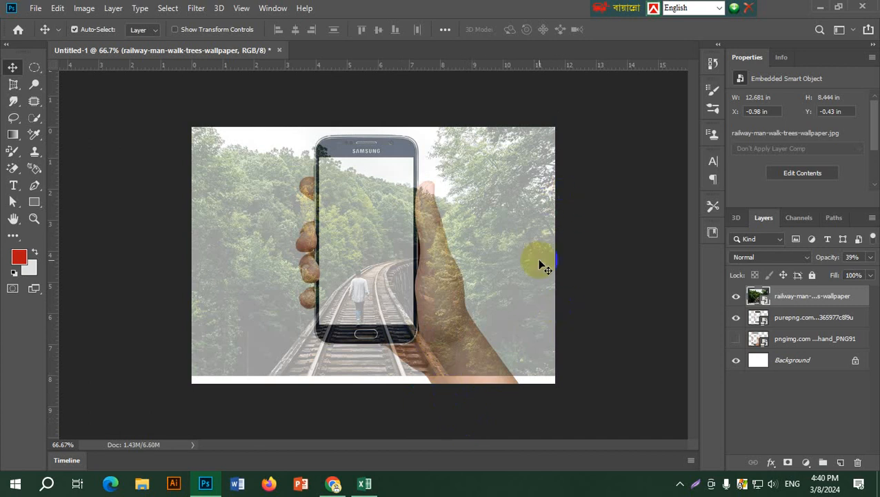
- Scale the railway image to about 13.14 x 8.75 in and position it at about X -1.08 in, Y -0.23 in, with the man over the phone's lower part
key(ctrl+t)
key(ctrl+t)
drag(556, 113, 534, 141)
drag(478, 287, 498, 295)
drag(546, 141, 556, 132)
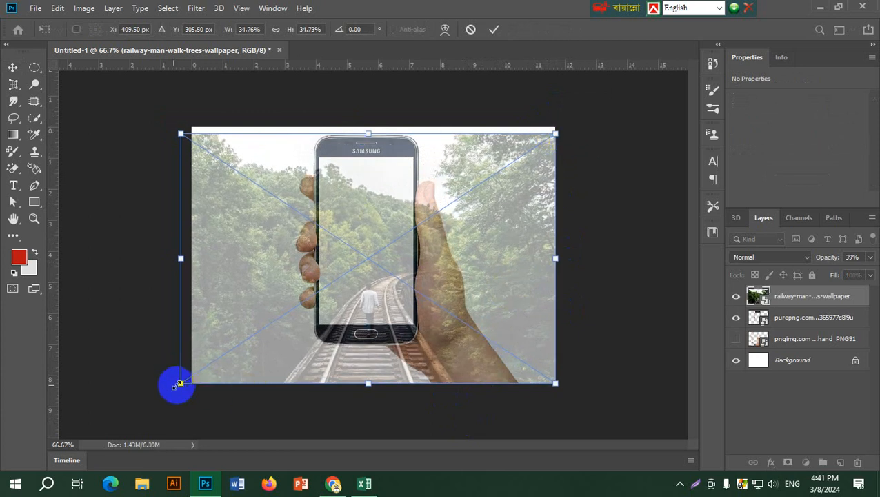
drag(178, 388, 138, 394)
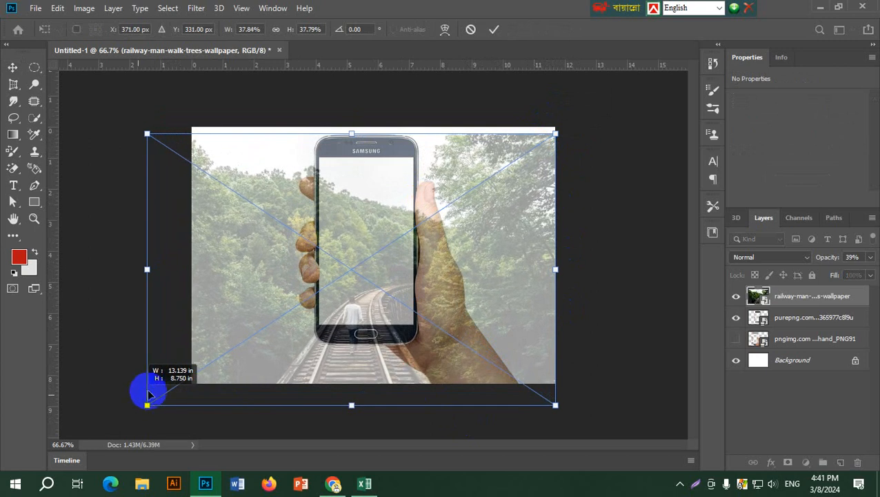
drag(464, 277, 469, 243)
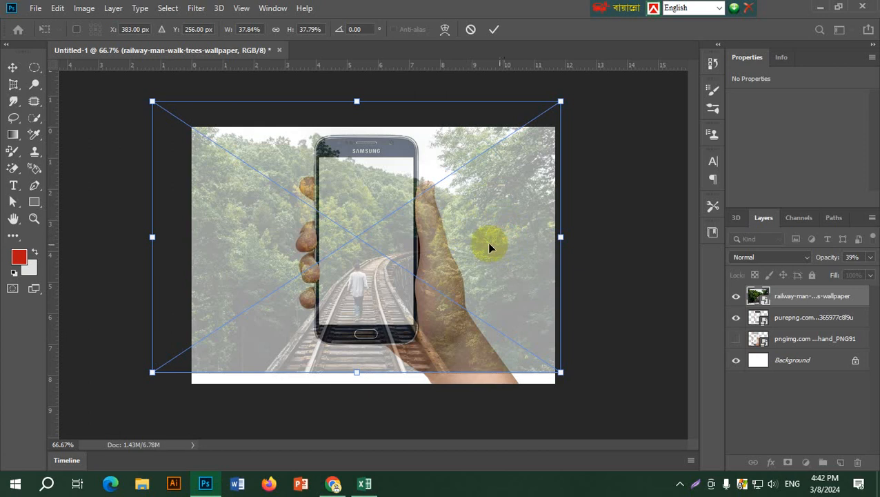
mouse_move(489, 243)
mouse_down()
mouse_move(497, 257)
mouse_move(488, 249)
mouse_up()
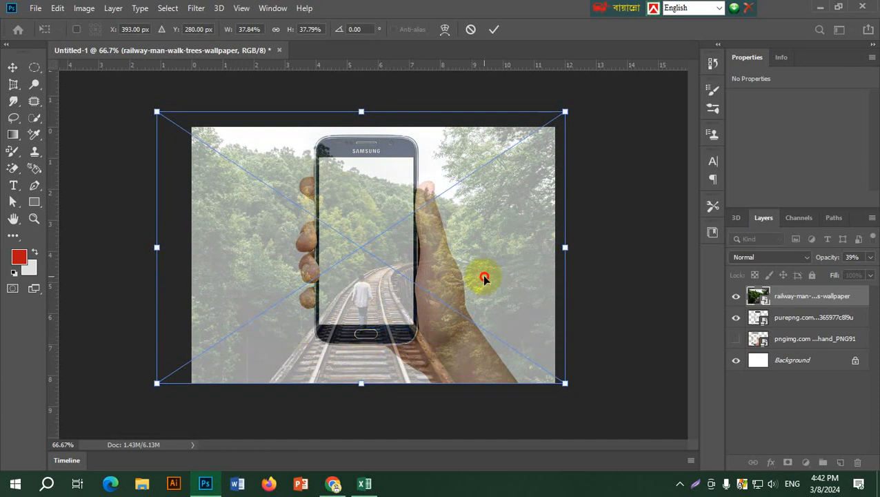
drag(484, 278, 455, 285)
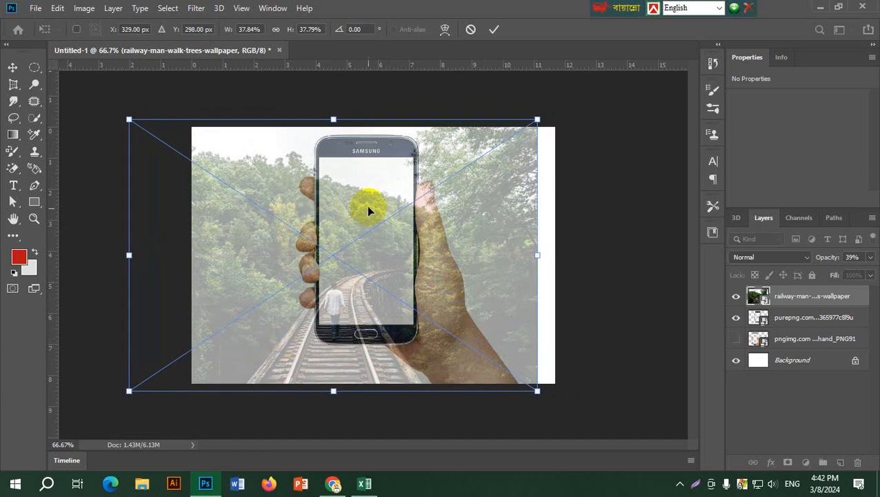
drag(493, 296, 521, 295)
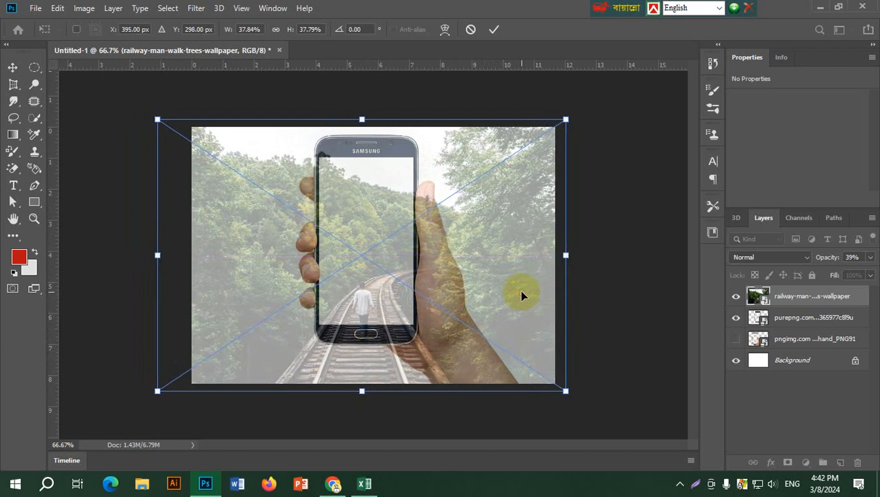
click(495, 29)
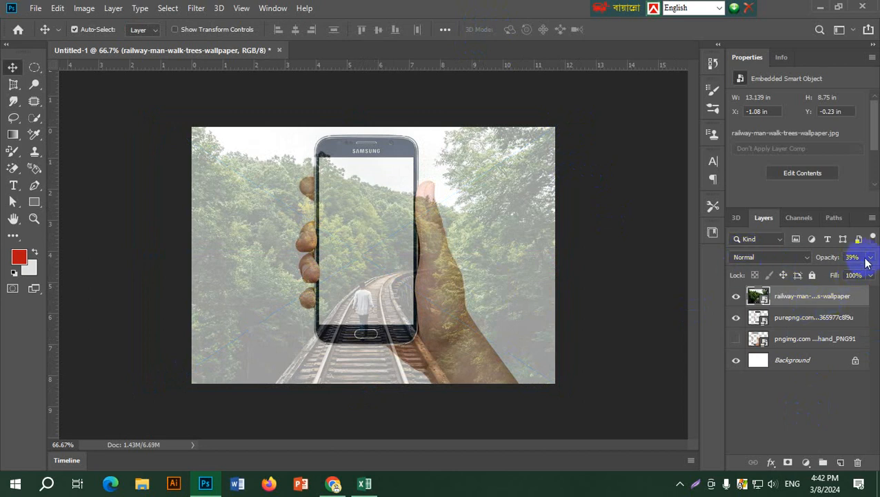
- Set the railway layer's opacity to 100% and rasterize the layer
drag(834, 273, 871, 272)
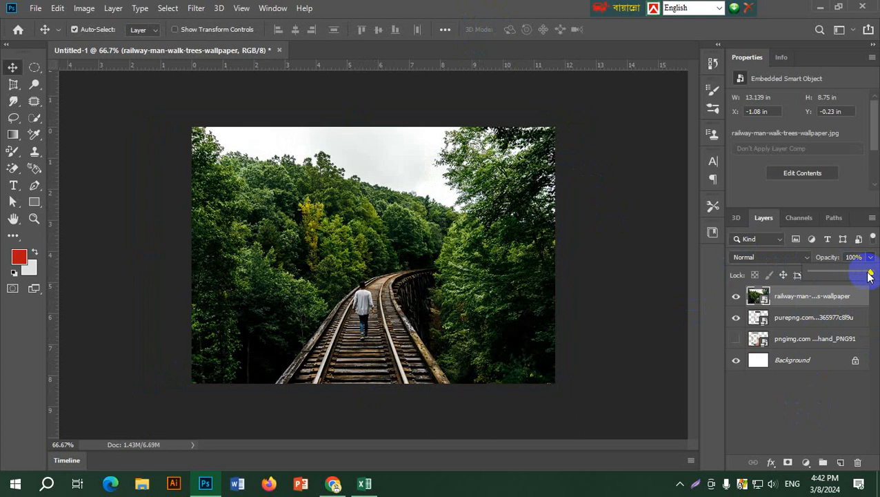
drag(870, 275, 863, 255)
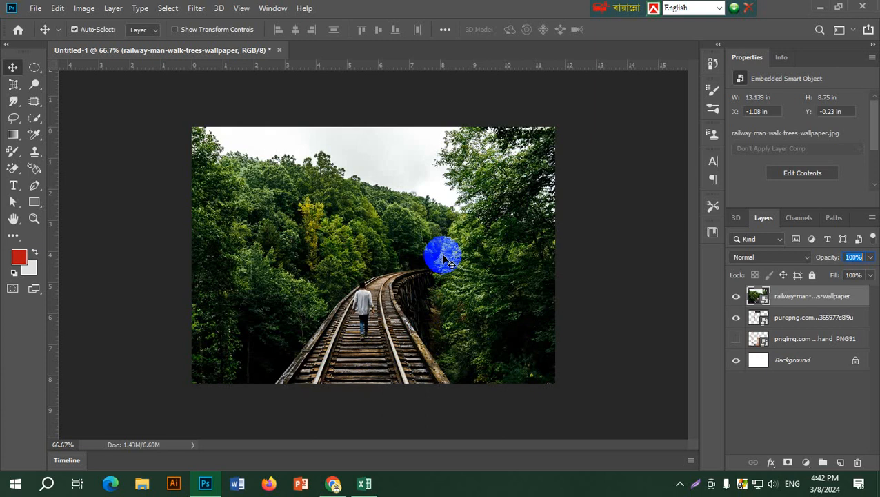
click(774, 297)
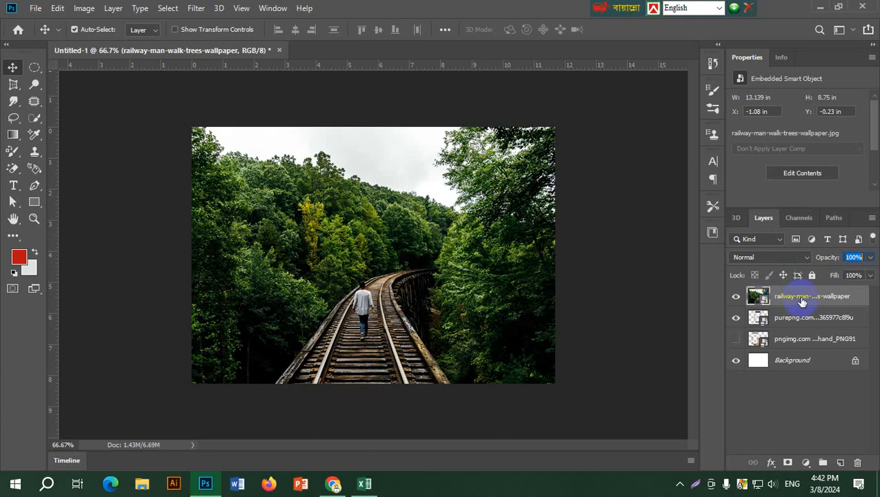
right_click(795, 297)
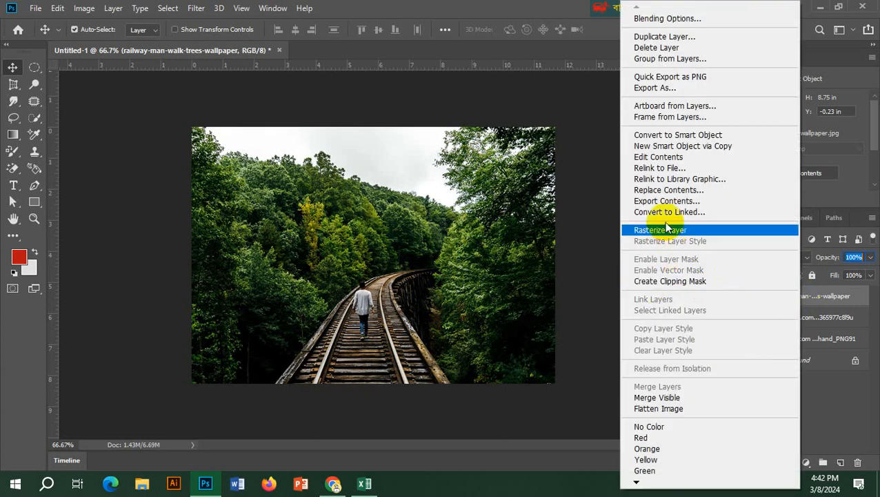
click(685, 231)
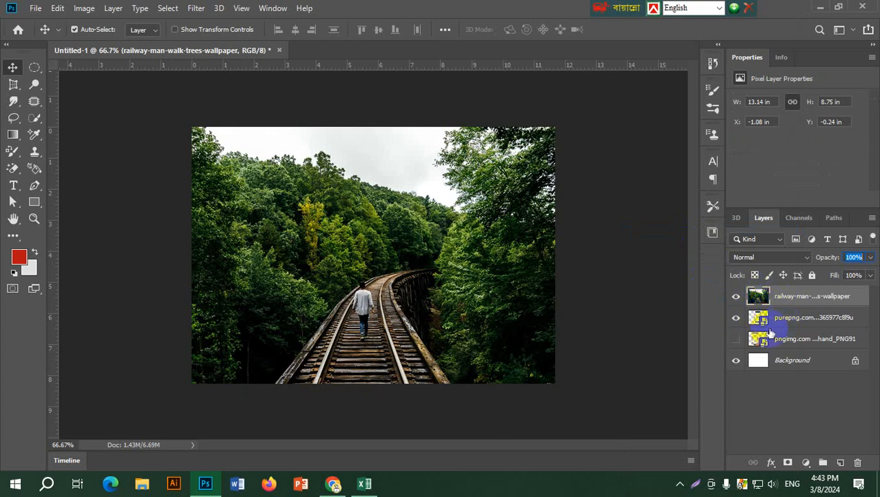
- Add a layer mask to the railway layer and paint it black with the 200 px soft Brush over the image's upper-left corner
click(787, 463)
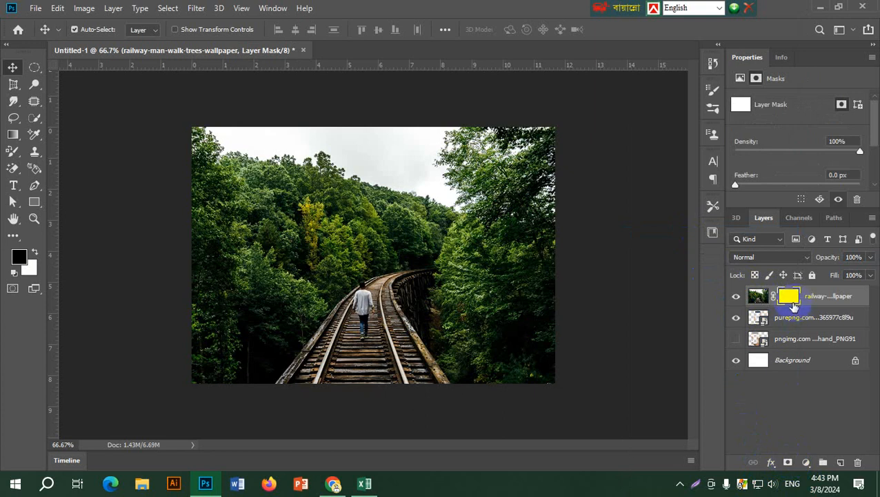
click(18, 158)
click(66, 153)
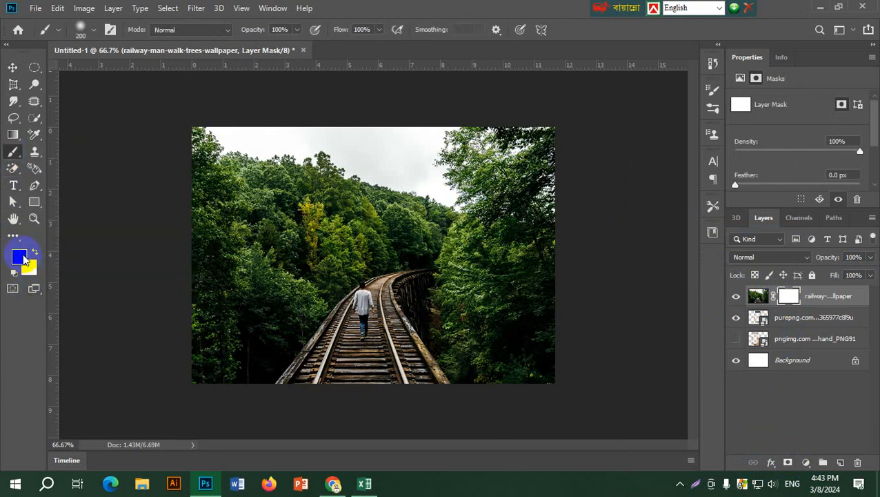
click(15, 273)
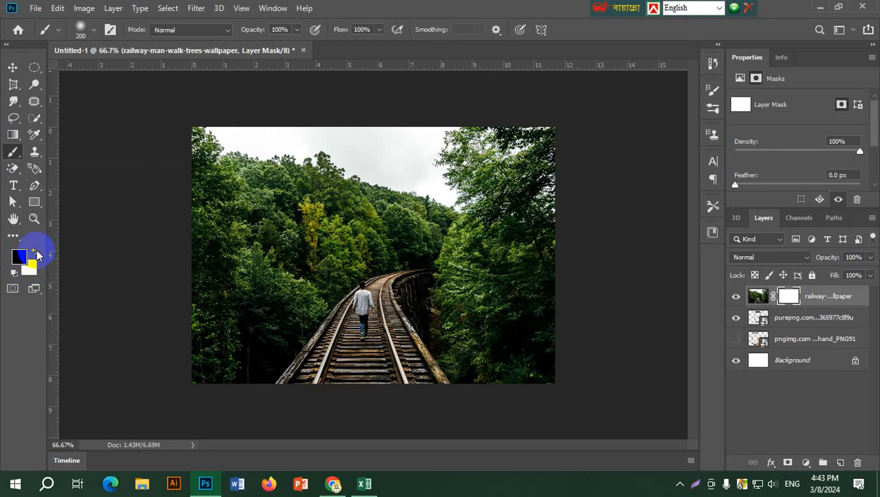
mouse_move(239, 188)
mouse_down()
mouse_move(240, 144)
mouse_move(179, 260)
mouse_move(210, 104)
mouse_move(141, 226)
mouse_up()
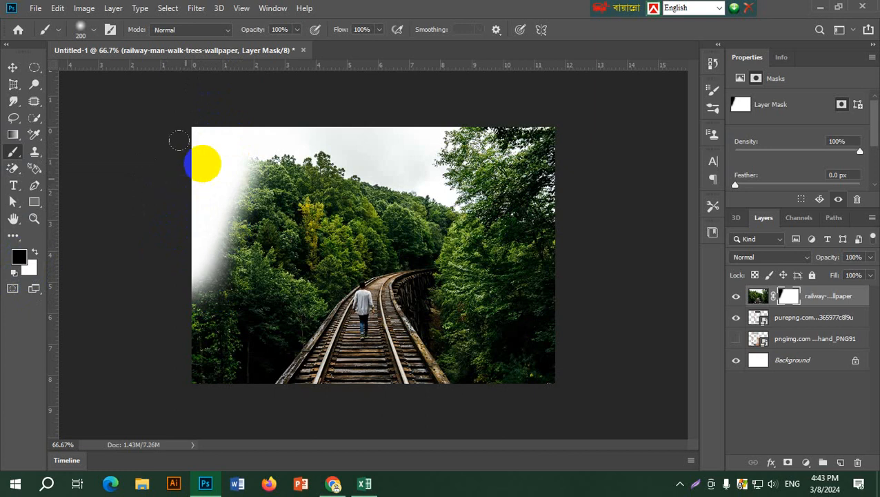
mouse_move(207, 135)
mouse_down()
mouse_move(180, 183)
mouse_move(212, 128)
mouse_up()
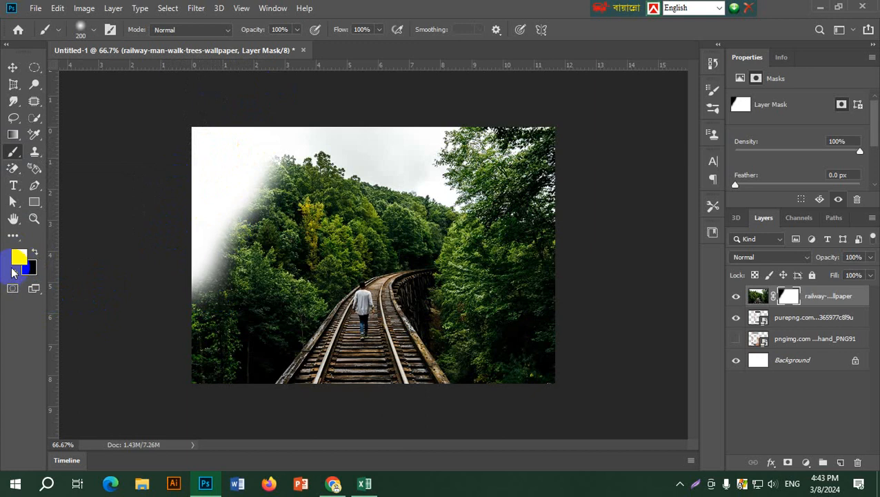
- Make black the foreground colour and paint more of the railway mask's upper-left area up to the phone's upper-left corner
click(13, 272)
click(36, 251)
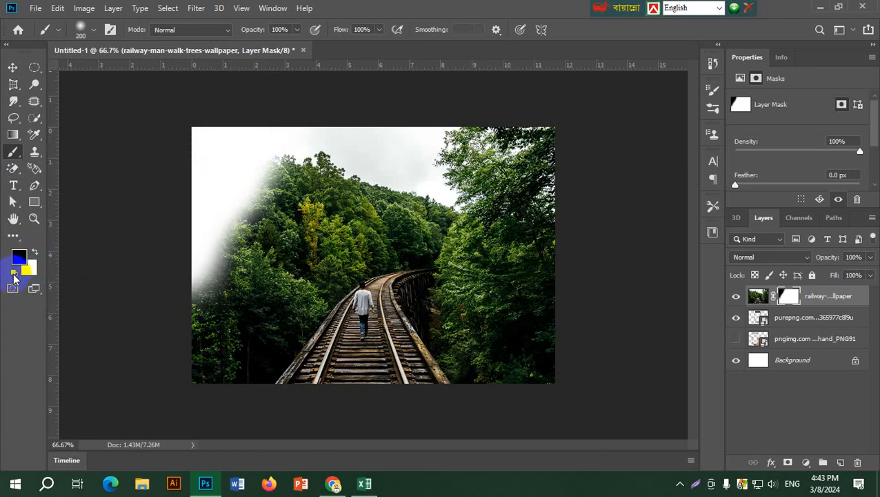
click(13, 275)
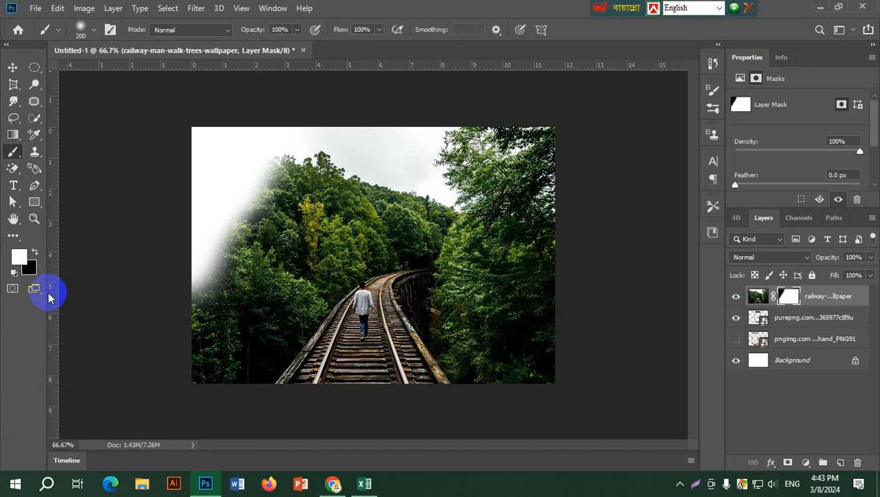
click(33, 253)
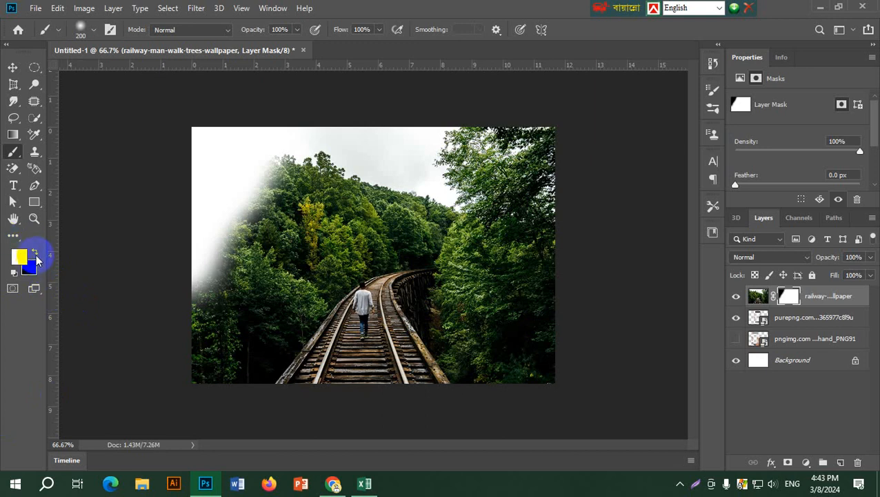
click(21, 260)
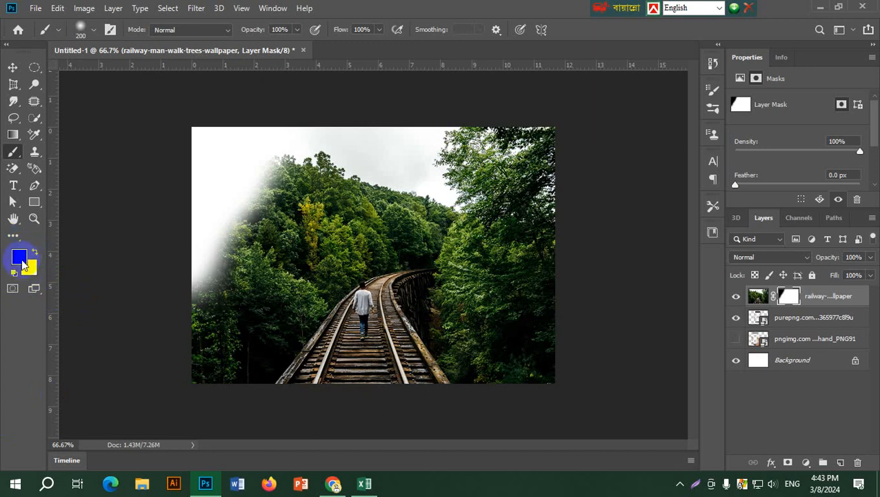
key(d)
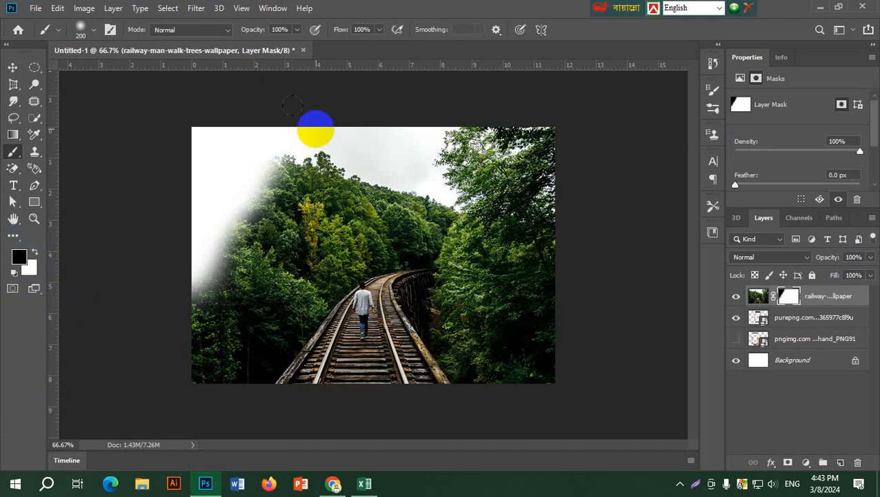
mouse_move(295, 105)
mouse_down()
mouse_move(208, 257)
mouse_move(234, 276)
mouse_up()
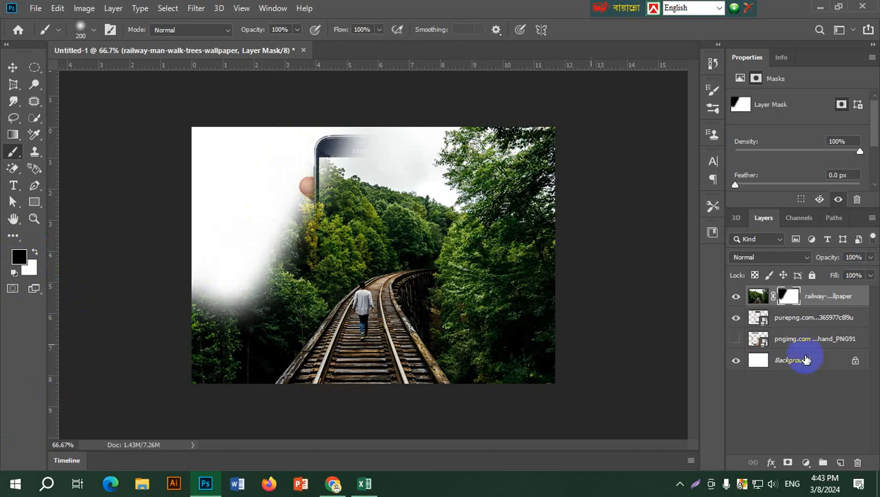
click(788, 297)
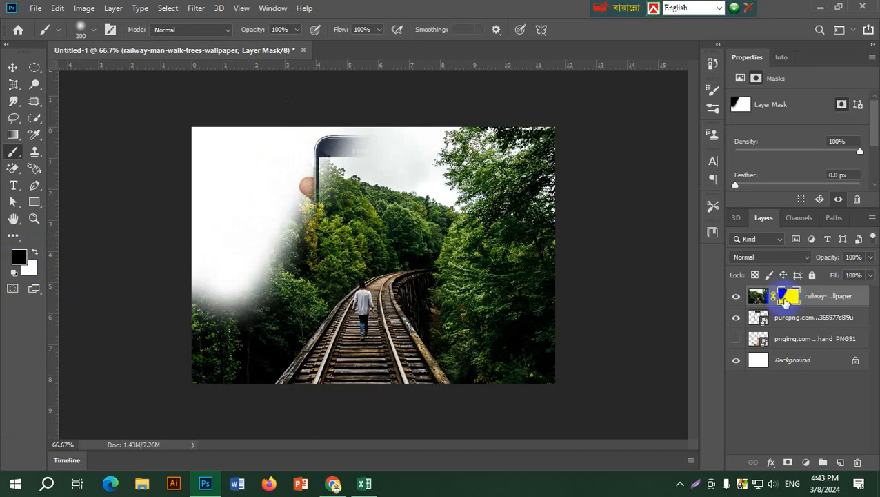
mouse_move(196, 262)
mouse_down()
mouse_move(202, 342)
mouse_move(242, 292)
mouse_move(236, 355)
mouse_move(250, 218)
mouse_move(301, 151)
mouse_move(295, 131)
mouse_move(273, 140)
mouse_move(272, 125)
mouse_move(276, 341)
mouse_up()
key(ctrl+z)
key(ctrl+z)
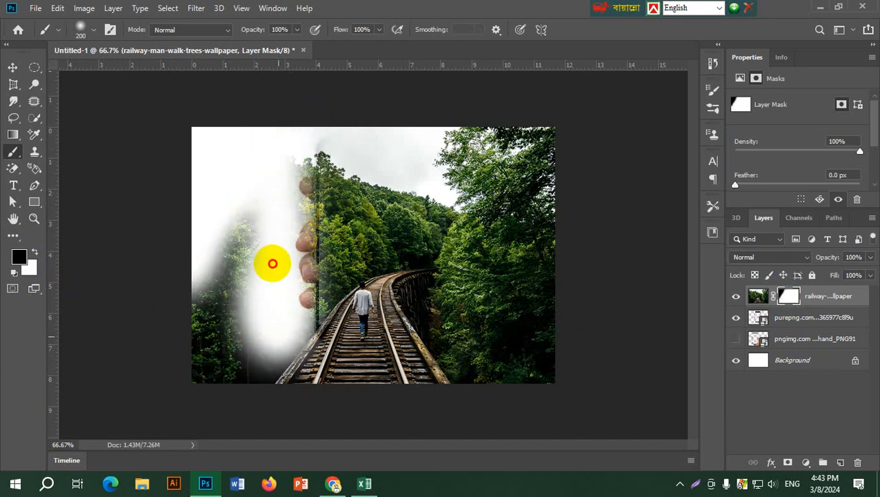
mouse_move(272, 263)
mouse_down()
mouse_move(260, 351)
mouse_move(249, 244)
mouse_move(235, 311)
mouse_move(212, 358)
mouse_move(212, 243)
mouse_move(211, 323)
mouse_up()
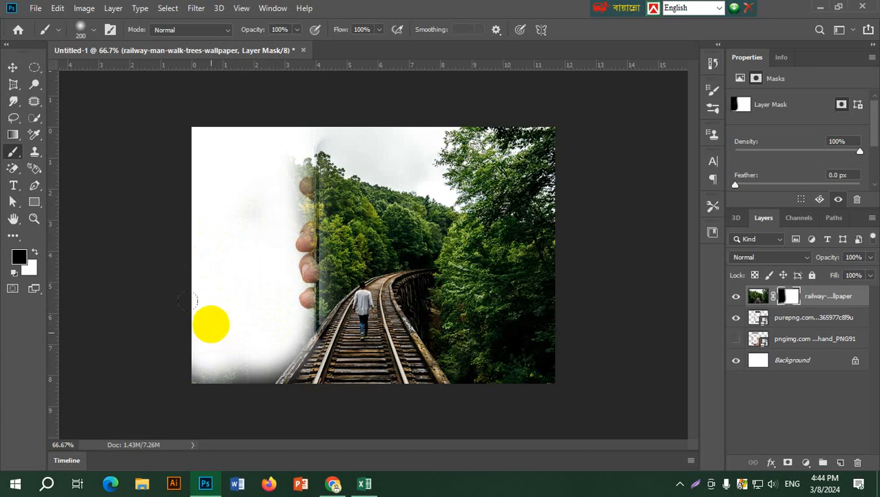
key(ctrl+z)
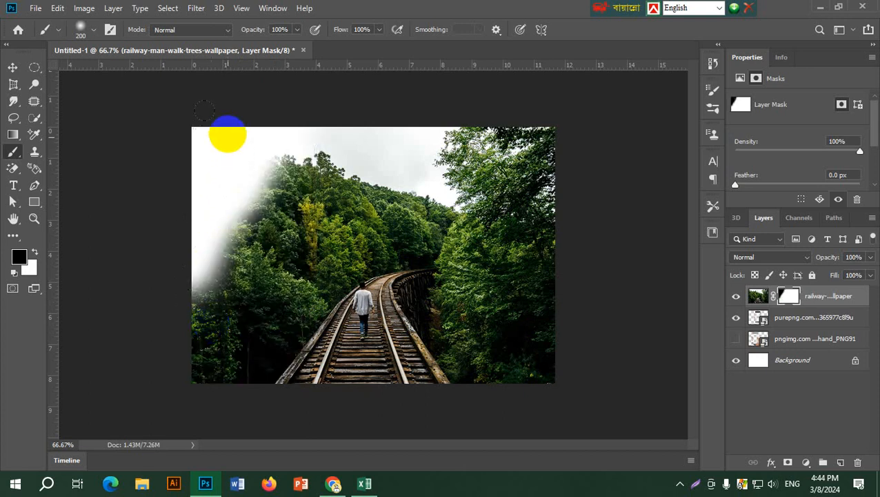
- Set the Brush hardness to 100% and paint the railway mask black over the image's left side up to the phone-holding fingers
drag(226, 134, 229, 318)
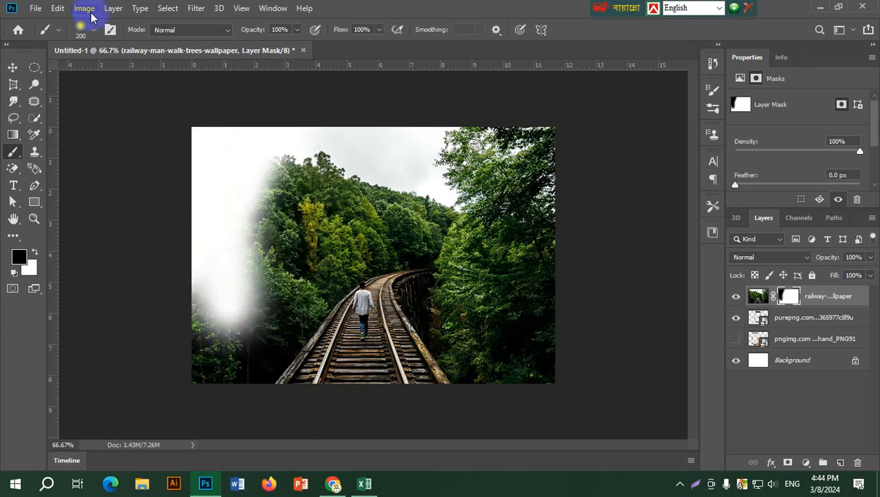
click(95, 30)
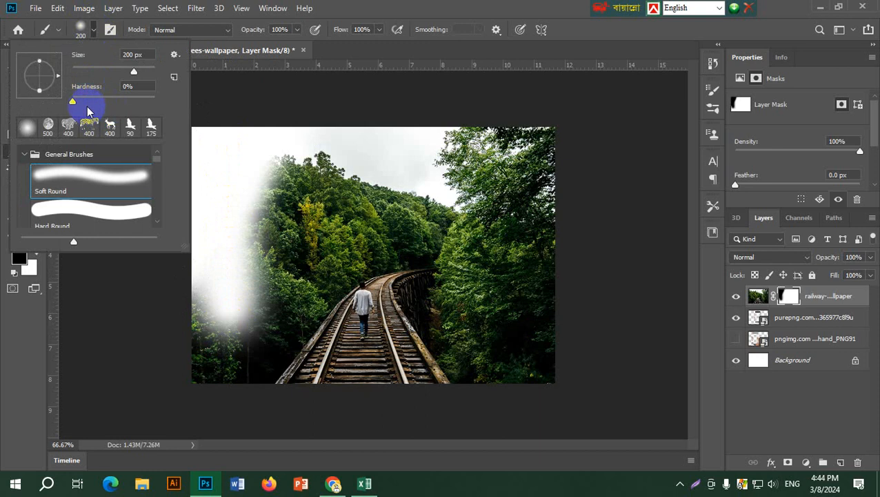
drag(72, 103, 155, 102)
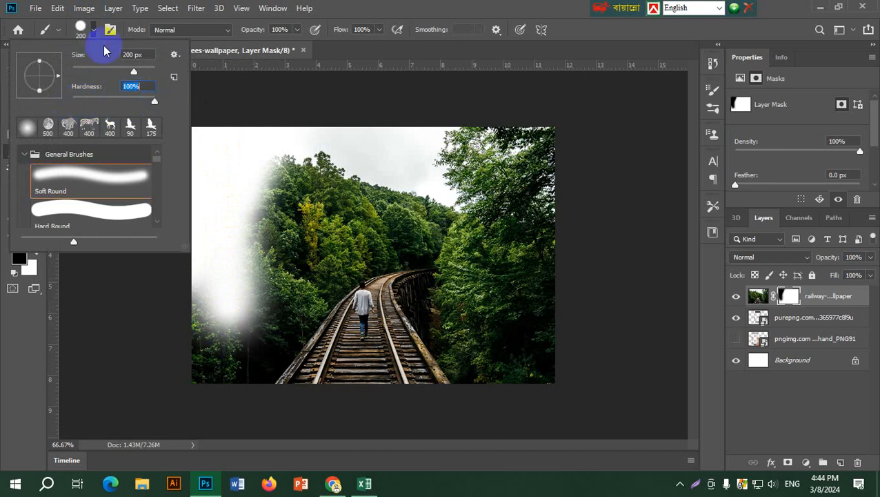
click(95, 30)
mouse_move(275, 157)
mouse_down()
mouse_move(255, 135)
mouse_move(257, 364)
mouse_move(213, 290)
mouse_move(207, 216)
mouse_up()
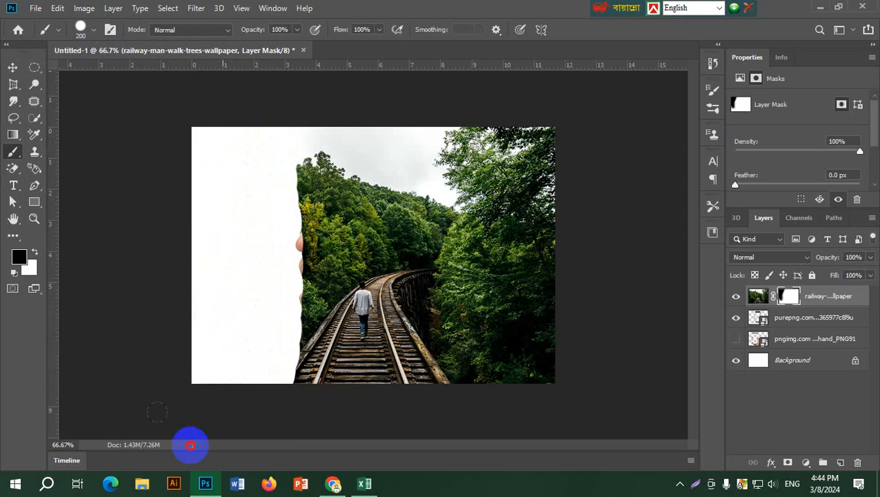
- Set the railway layer's opacity to 47% and try masking the railway over the fingers beside the phone's left edge
click(871, 257)
drag(870, 274, 834, 275)
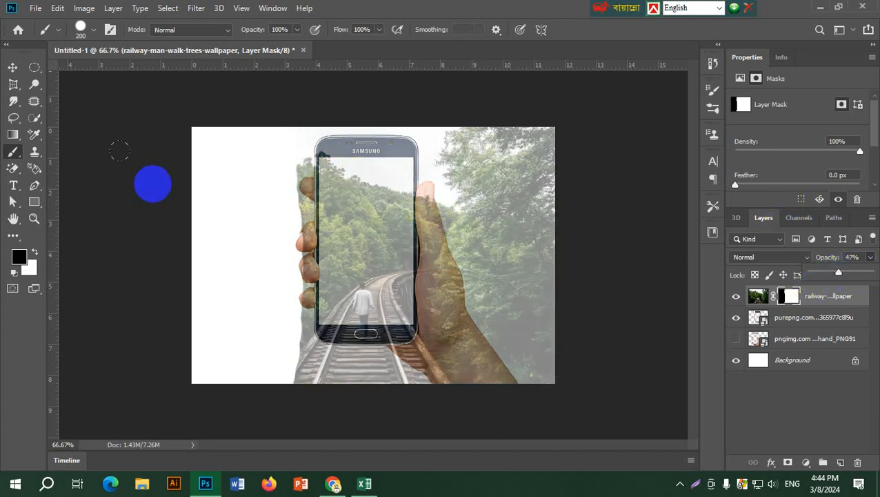
drag(272, 151, 276, 332)
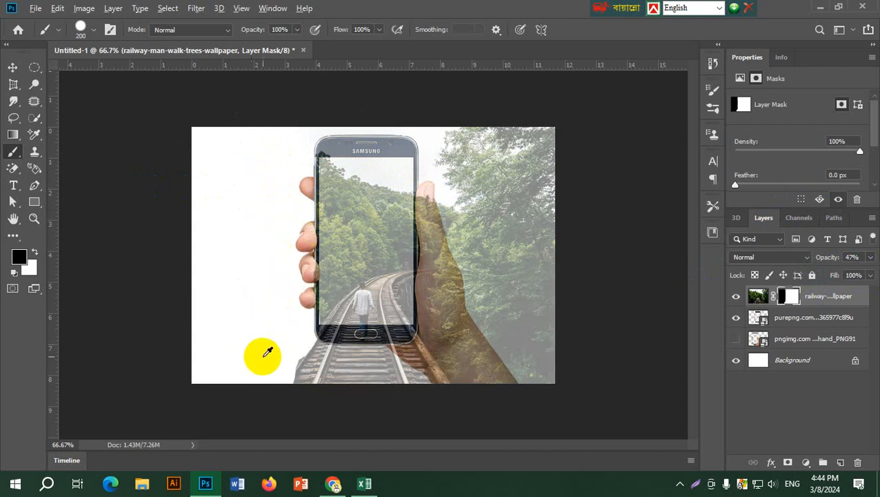
alt+scroll(258, 354, up, 2)
scroll(269, 363, down, 3)
key(ctrl+z)
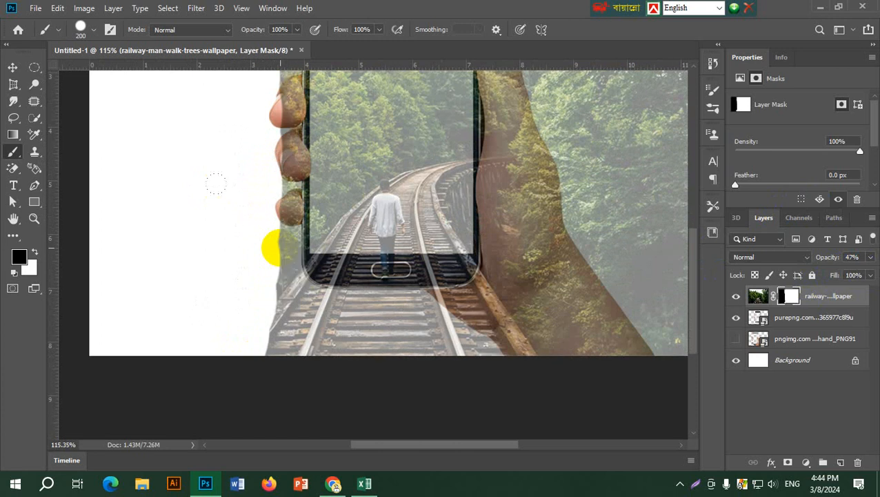
- Reduce the brush to 50 px and mask the railway image around the phone's top edge, left edge and fingers
mouse_move(313, 150)
mouse_down()
mouse_move(332, 361)
mouse_move(345, 338)
mouse_up()
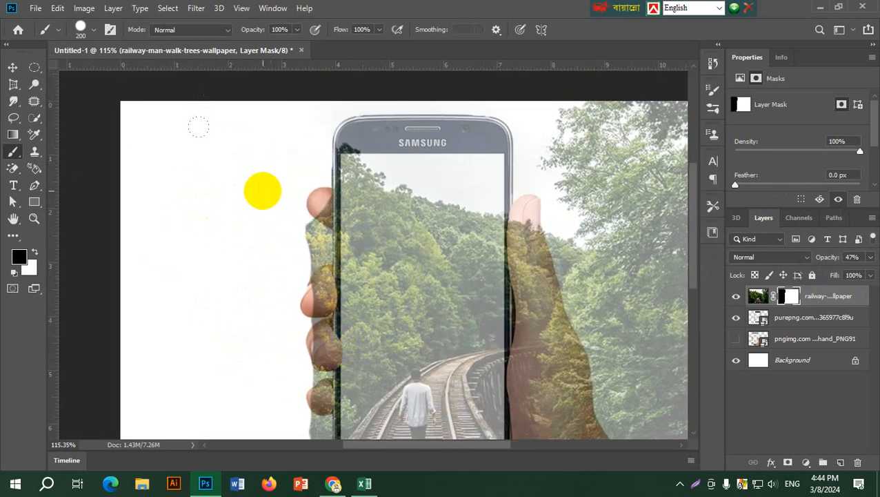
key(bracketleft)
key(bracketleft)
key(bracketleft)
key(bracketleft)
key(bracketleft)
key(bracketleft)
key(bracketleft)
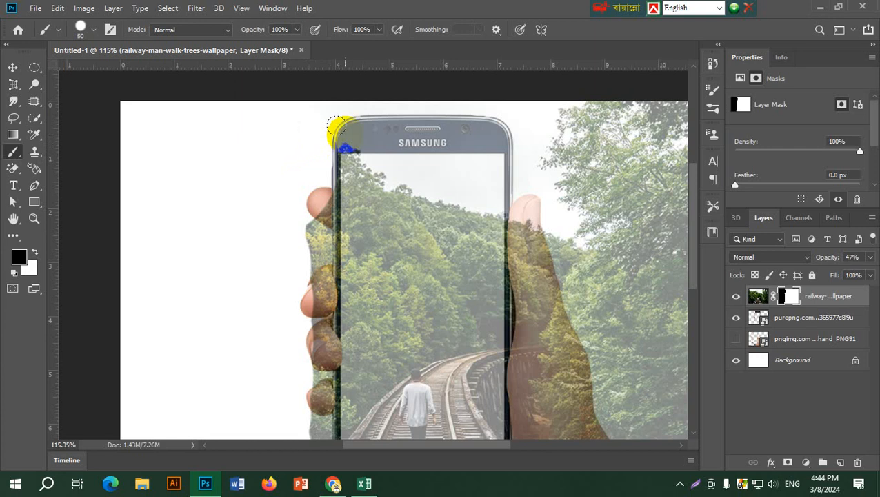
drag(345, 135, 531, 124)
mouse_move(343, 110)
mouse_down()
mouse_move(378, 118)
mouse_move(350, 132)
mouse_move(380, 133)
mouse_move(364, 135)
mouse_move(522, 134)
mouse_move(511, 124)
mouse_move(317, 129)
mouse_move(325, 149)
mouse_move(323, 260)
mouse_move(304, 353)
mouse_up()
- Paint the railway mask black beside the track's left edge, from below the phone's lower-left corner to the image's bottom
scroll(358, 342, up, 3)
mouse_move(290, 138)
mouse_down()
mouse_move(291, 117)
mouse_move(294, 223)
mouse_move(271, 295)
mouse_move(270, 186)
mouse_move(291, 238)
mouse_move(278, 322)
mouse_move(277, 354)
mouse_move(282, 290)
mouse_move(281, 383)
mouse_move(255, 373)
mouse_move(333, 102)
mouse_move(325, 131)
mouse_move(279, 188)
mouse_move(296, 143)
mouse_up()
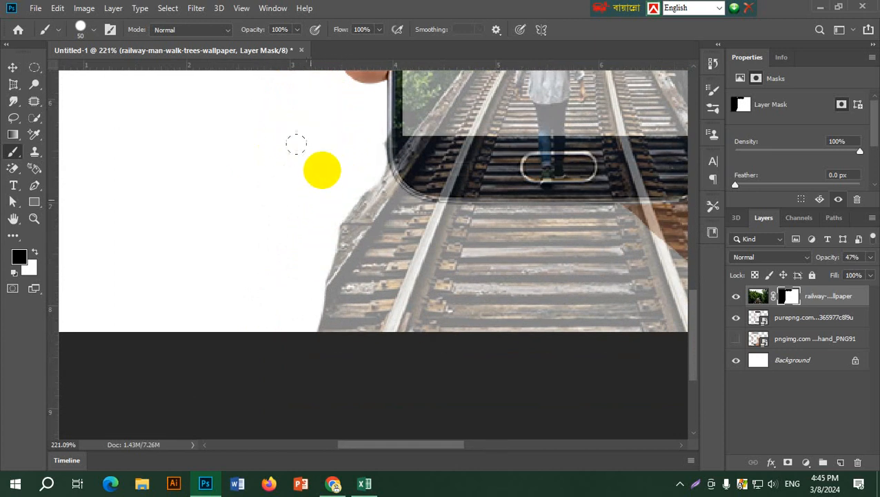
drag(326, 193, 296, 229)
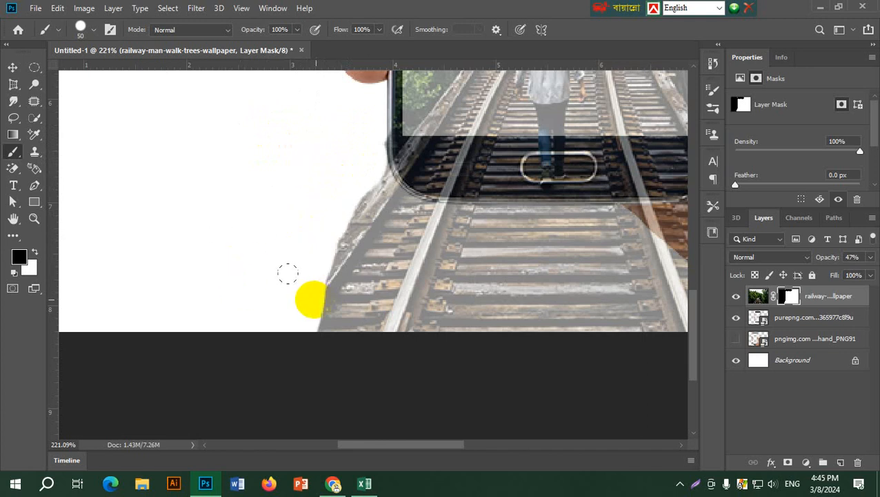
drag(311, 298, 386, 315)
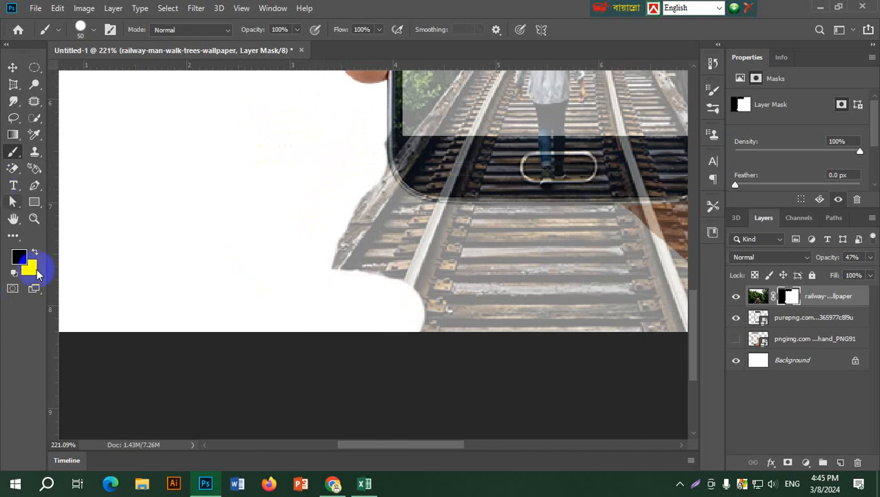
- Restore the track's lower-left part by painting the mask white, and trim the excess outside the track's edge with black
click(35, 253)
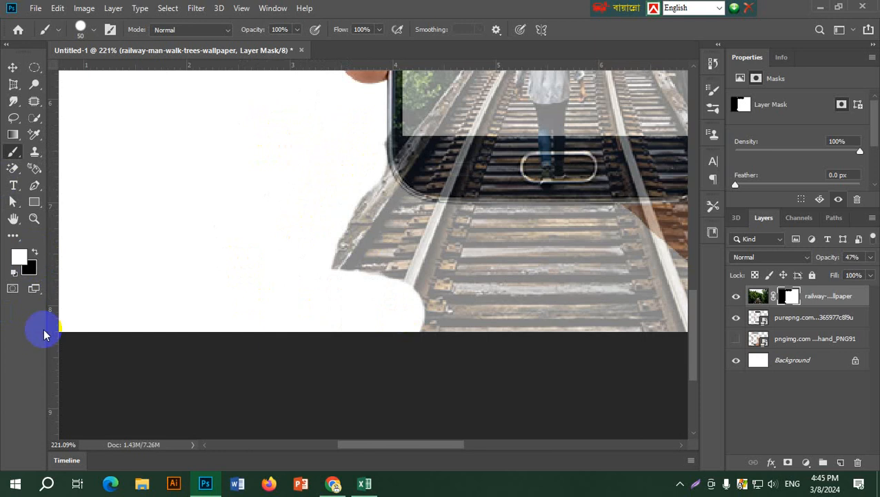
mouse_move(445, 307)
mouse_down()
mouse_move(336, 310)
mouse_move(376, 220)
mouse_move(344, 281)
mouse_move(273, 366)
mouse_move(323, 289)
mouse_move(311, 315)
mouse_up()
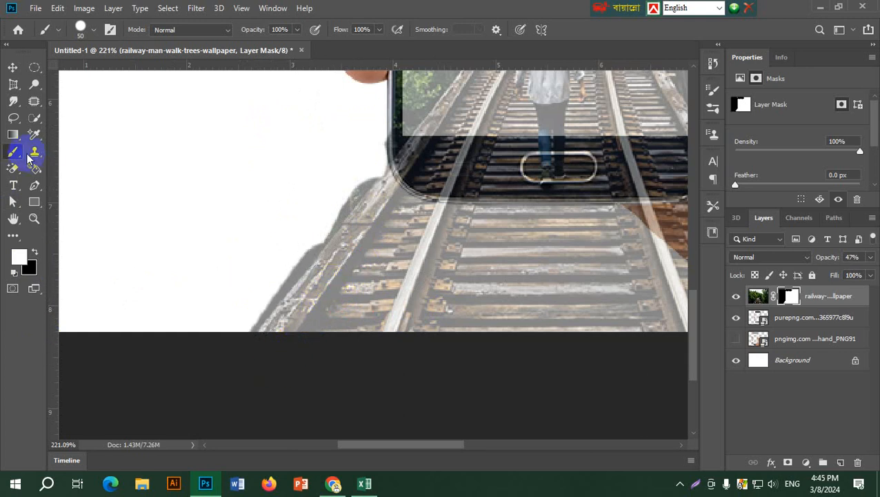
mouse_move(324, 235)
mouse_down()
mouse_move(278, 290)
mouse_move(262, 245)
mouse_move(217, 265)
mouse_up()
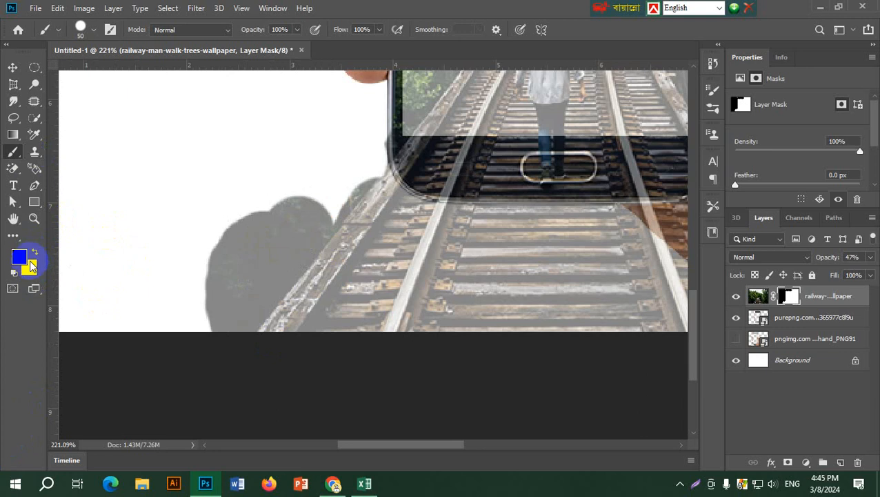
key(d)
mouse_move(347, 158)
mouse_down()
mouse_move(213, 334)
mouse_move(262, 155)
mouse_move(213, 295)
mouse_move(294, 191)
mouse_move(290, 215)
mouse_move(334, 161)
mouse_up()
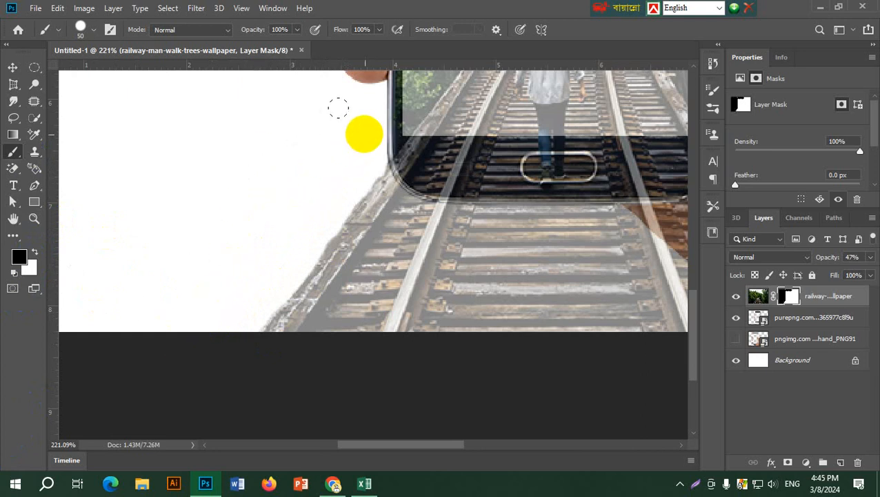
- Mask the railway image over the palm and wrist, from the phone's lower-right corner along the track to the image's lower-right edge
scroll(285, 207, up, 4)
scroll(207, 234, right, 6)
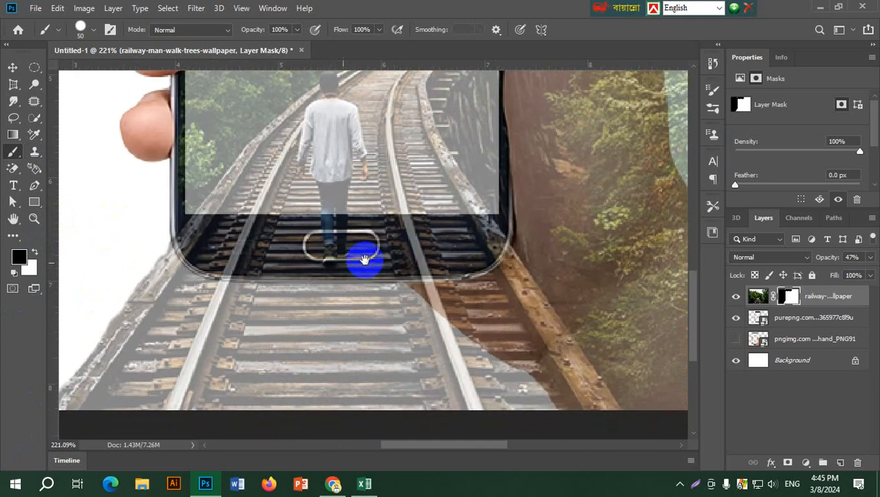
drag(365, 259, 185, 204)
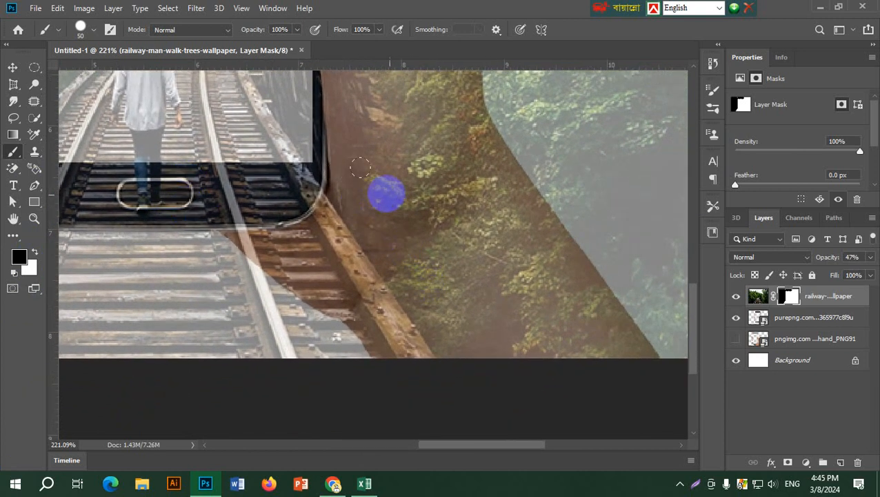
mouse_move(360, 163)
mouse_down()
mouse_move(382, 218)
mouse_move(459, 329)
mouse_move(697, 344)
mouse_up()
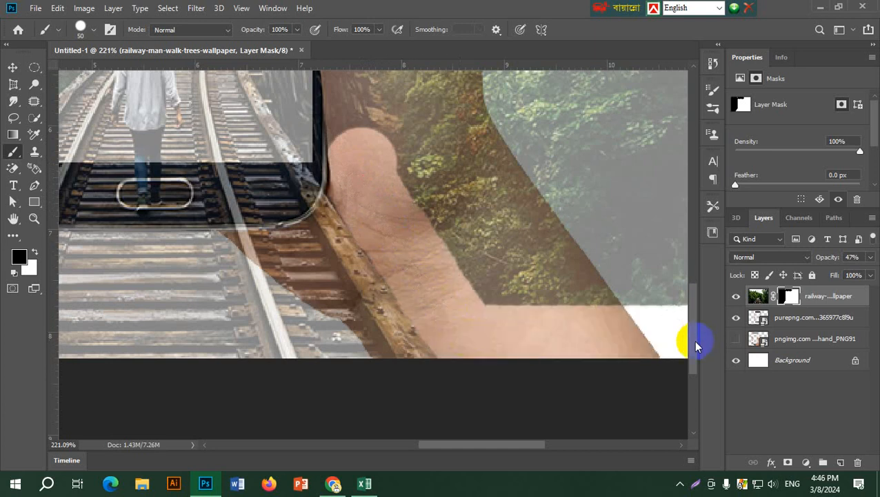
mouse_move(589, 256)
mouse_down()
mouse_move(450, 265)
mouse_move(441, 254)
mouse_up()
mouse_move(491, 338)
mouse_down()
mouse_move(407, 310)
mouse_move(530, 275)
mouse_move(707, 288)
mouse_up()
mouse_move(360, 202)
mouse_down()
mouse_move(458, 365)
mouse_move(440, 362)
mouse_move(407, 269)
mouse_move(412, 338)
mouse_up()
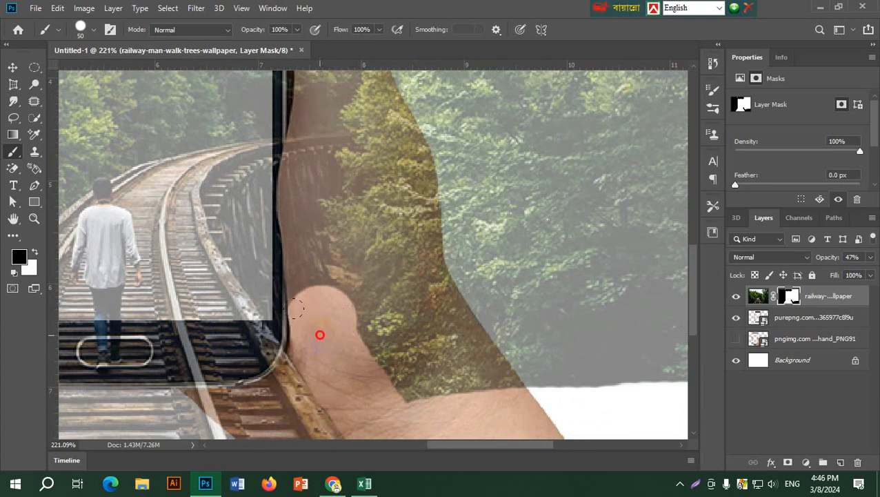
- Paint the railway mask black along the phone's right edge, over the thumb up to its tip and the phone's upper-right corner
mouse_move(317, 305)
mouse_down()
mouse_move(313, 140)
mouse_move(337, 247)
mouse_move(318, 265)
mouse_move(328, 220)
mouse_move(322, 135)
mouse_up()
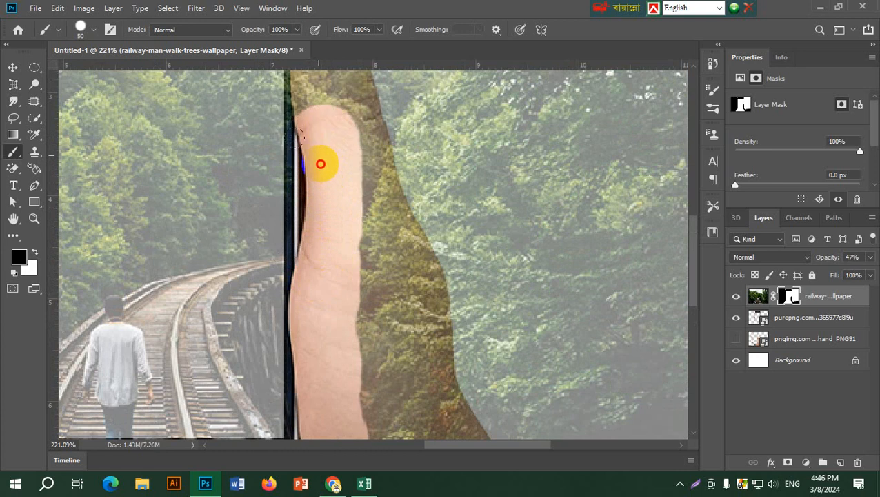
drag(339, 191, 343, 275)
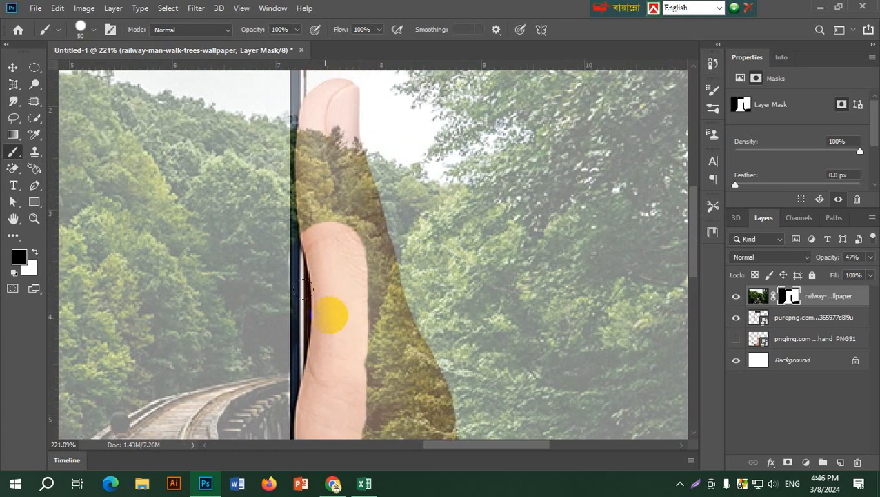
mouse_move(329, 313)
mouse_down()
mouse_move(320, 108)
mouse_move(345, 137)
mouse_move(352, 341)
mouse_move(333, 298)
mouse_move(330, 237)
mouse_move(334, 304)
mouse_move(326, 265)
mouse_move(326, 237)
mouse_move(352, 359)
mouse_move(346, 367)
mouse_move(347, 326)
mouse_move(349, 431)
mouse_move(365, 274)
mouse_move(322, 260)
mouse_up()
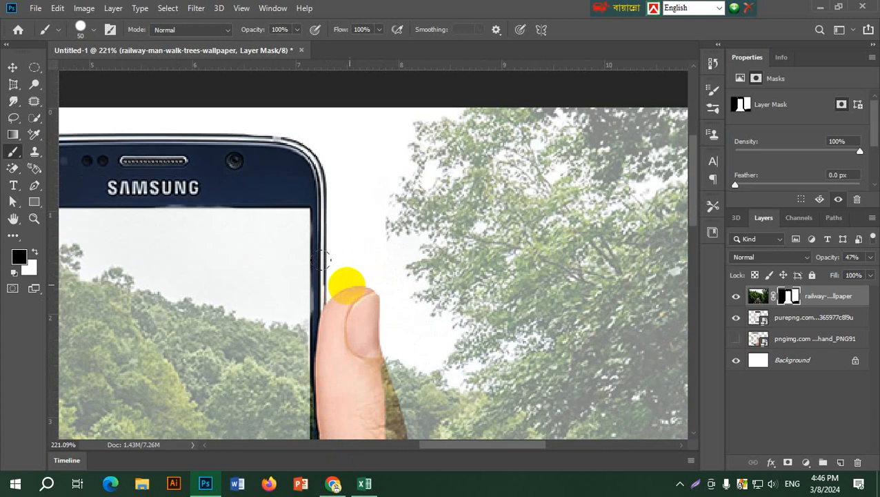
drag(324, 291, 373, 286)
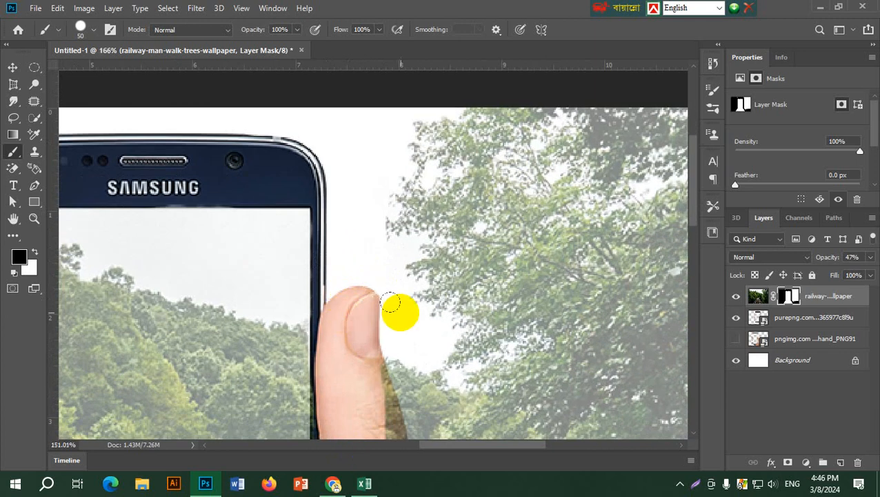
- Mask the remaining forest over the hand and right background with a 125 px brush, and set the railway layer's opacity to 100%
key(ctrl+0)
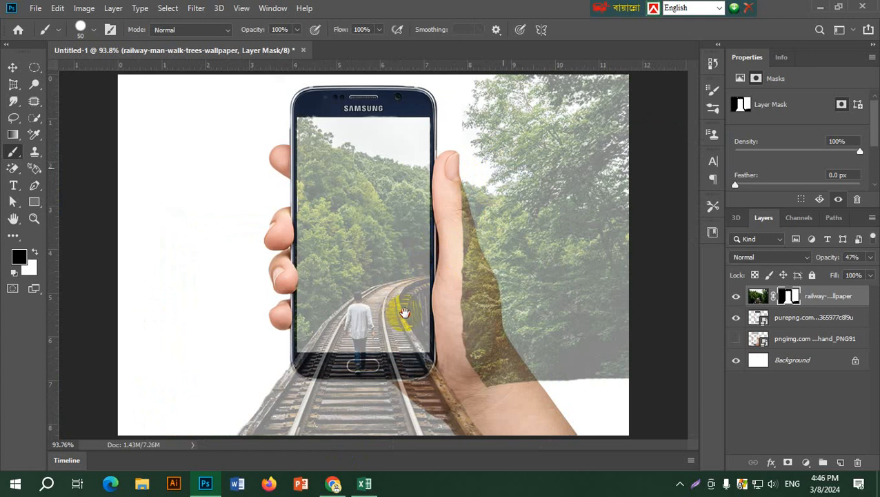
drag(471, 298, 495, 382)
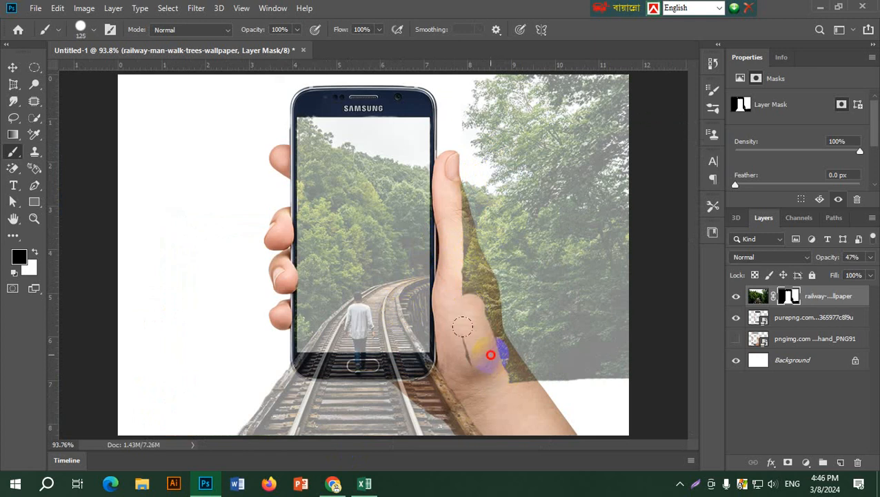
mouse_move(490, 355)
mouse_down()
mouse_move(577, 343)
mouse_move(573, 304)
mouse_move(528, 318)
mouse_move(483, 295)
mouse_move(491, 189)
mouse_move(517, 236)
mouse_move(607, 267)
mouse_move(643, 134)
mouse_up()
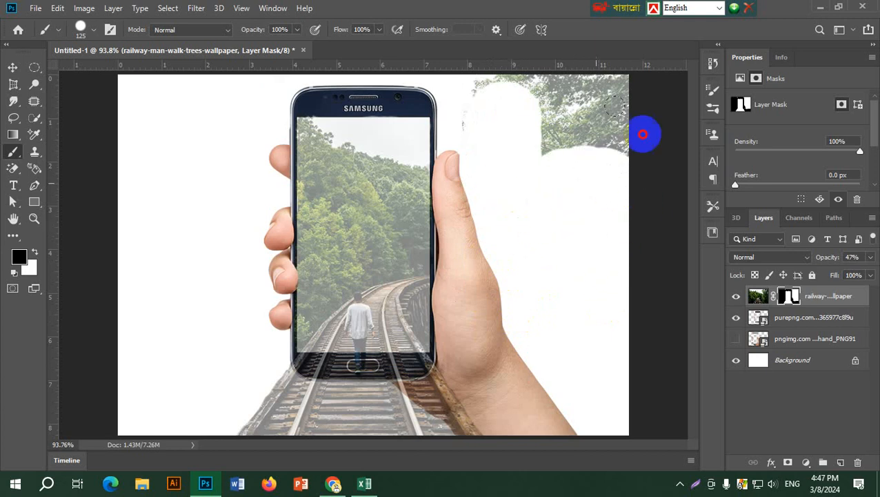
drag(616, 105, 604, 138)
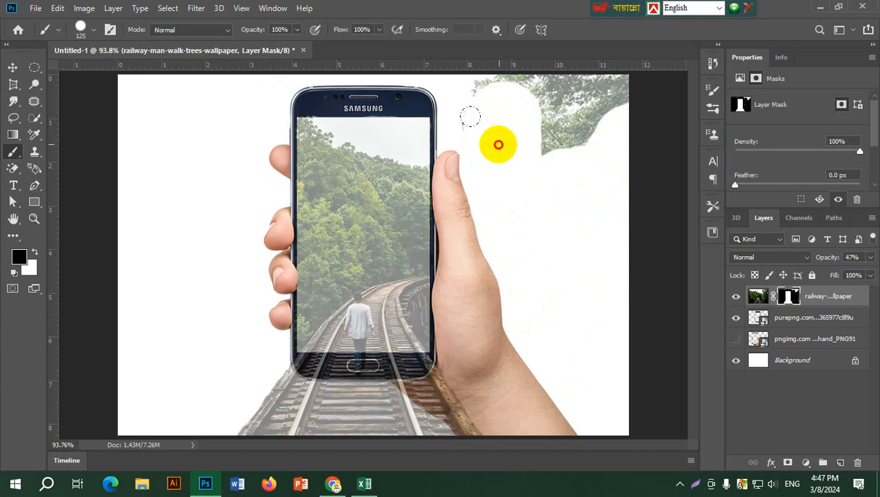
mouse_move(498, 144)
mouse_down()
mouse_move(492, 114)
mouse_move(519, 84)
mouse_move(638, 84)
mouse_move(561, 125)
mouse_move(607, 116)
mouse_up()
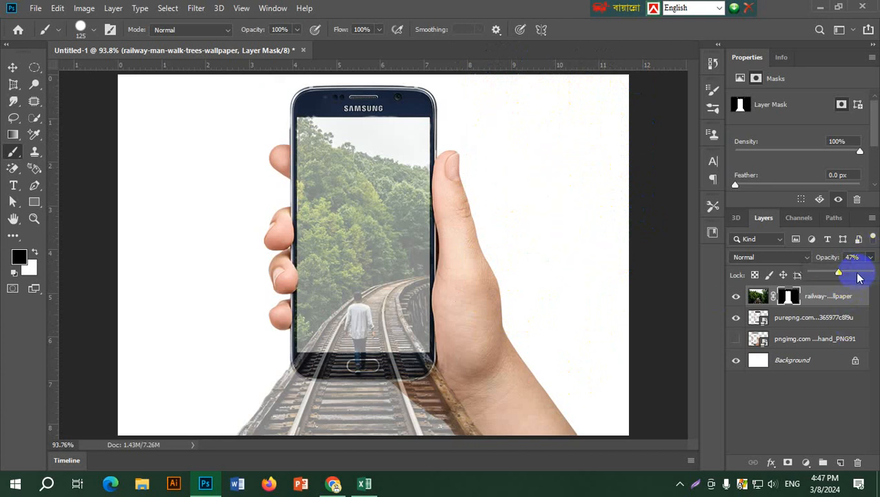
click(871, 274)
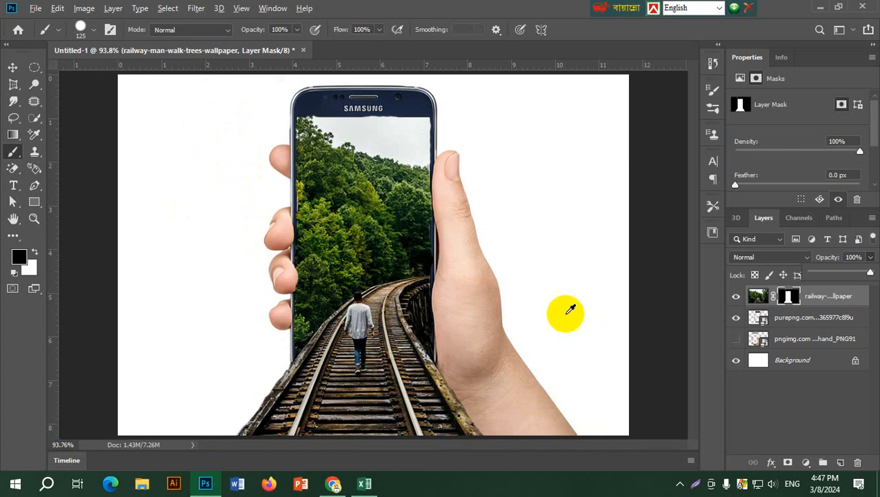
scroll(566, 310, down, 2)
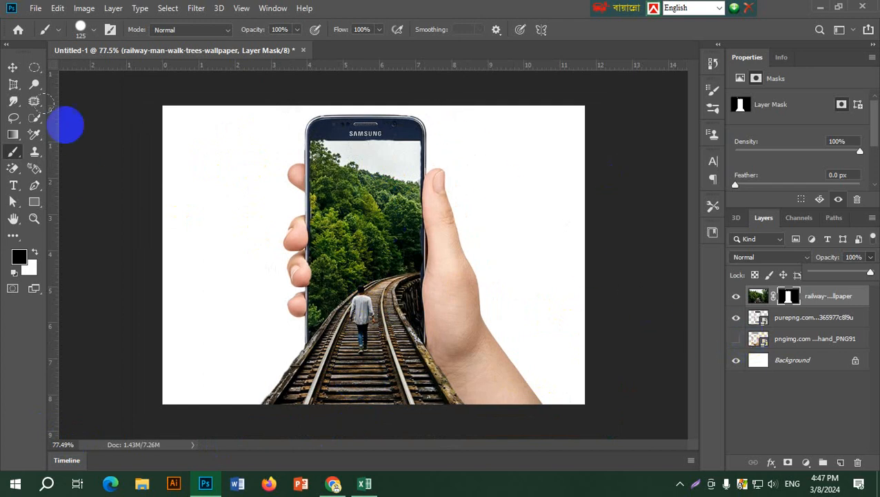
- Place railway-man-walk-trees-wallpaper.jpg as an embedded image and move its layer directly beneath the visible phone layer
click(36, 8)
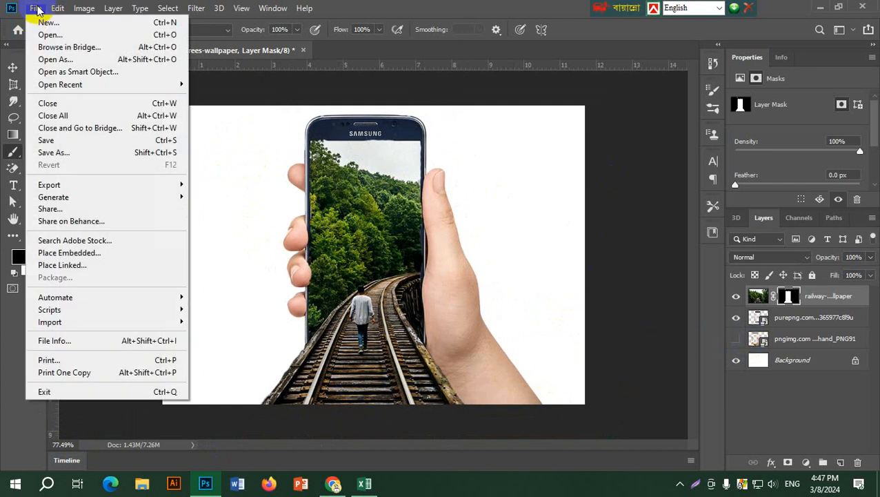
click(88, 254)
click(227, 128)
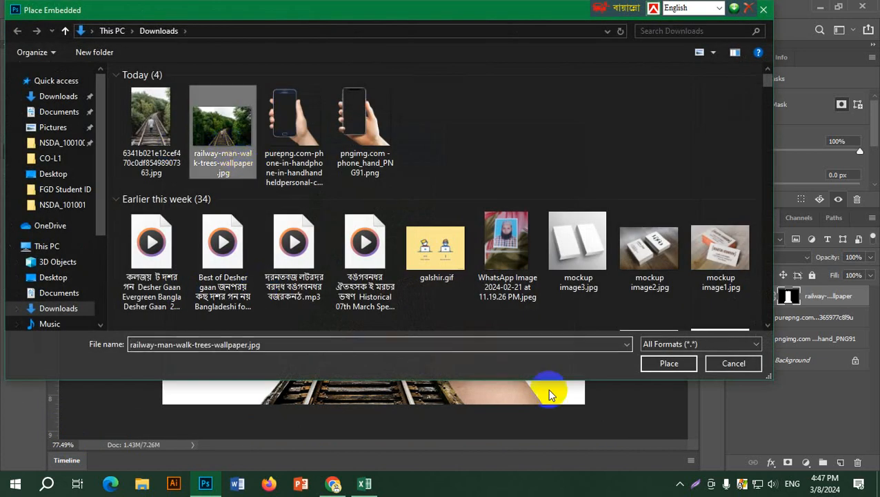
click(667, 364)
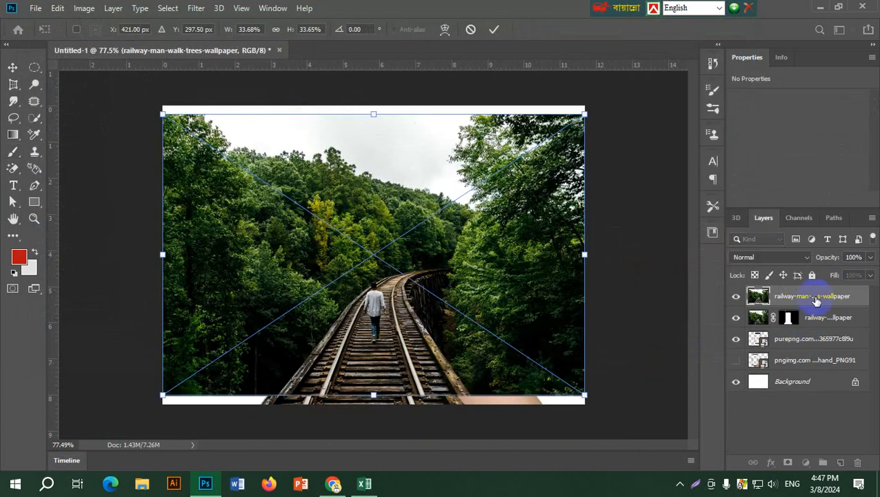
drag(823, 324, 837, 356)
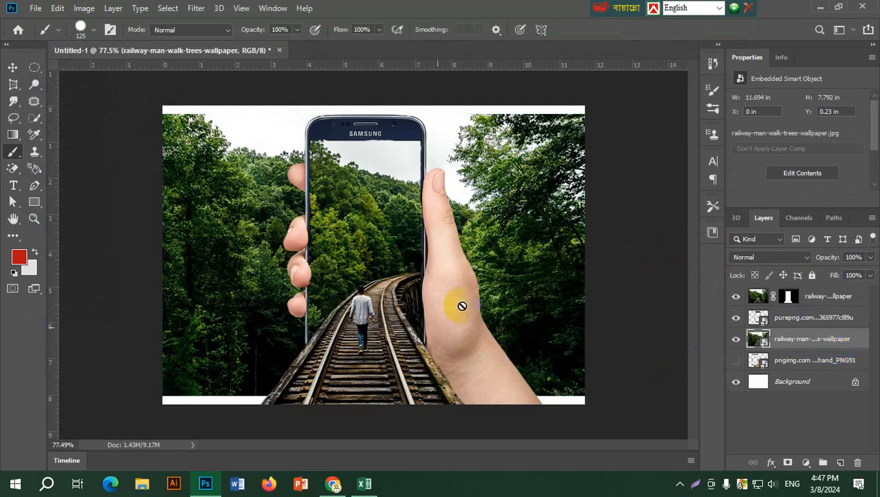
- Scale the background railway image to about 41% and position it to cover the whole canvas behind the phone
key(ctrl+t)
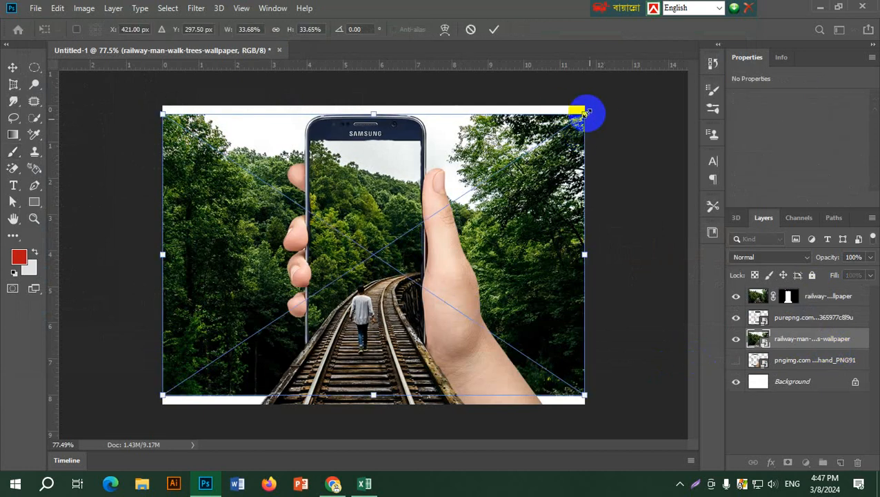
drag(587, 109, 654, 9)
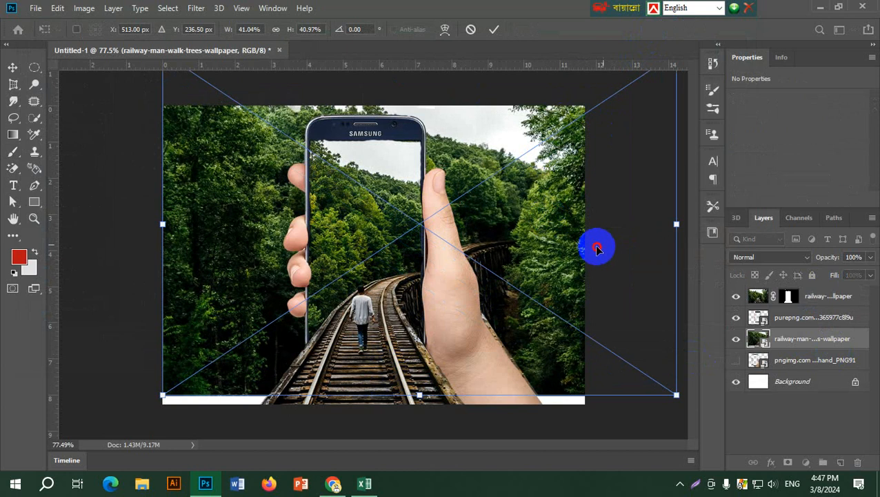
drag(595, 247, 577, 259)
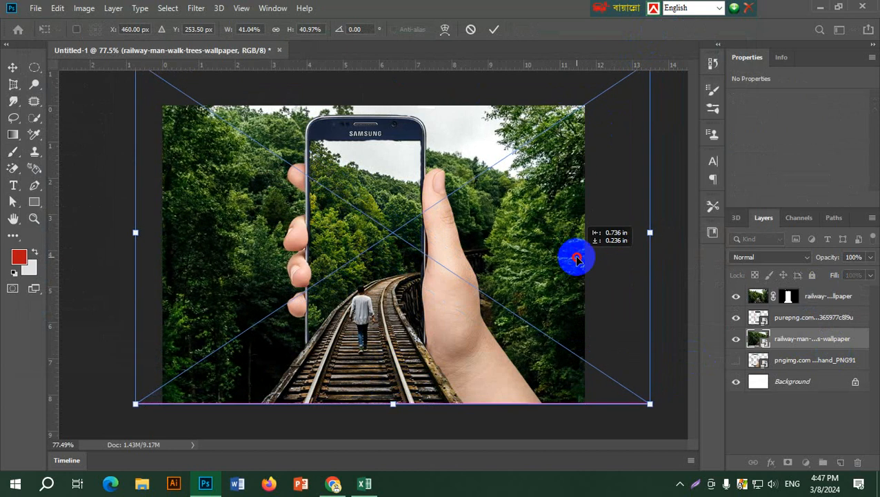
click(494, 29)
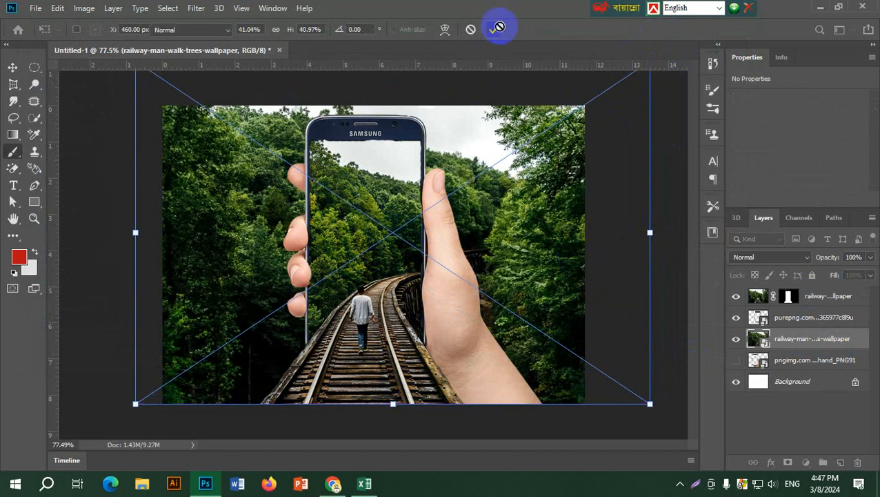
scroll(663, 294, down, 3)
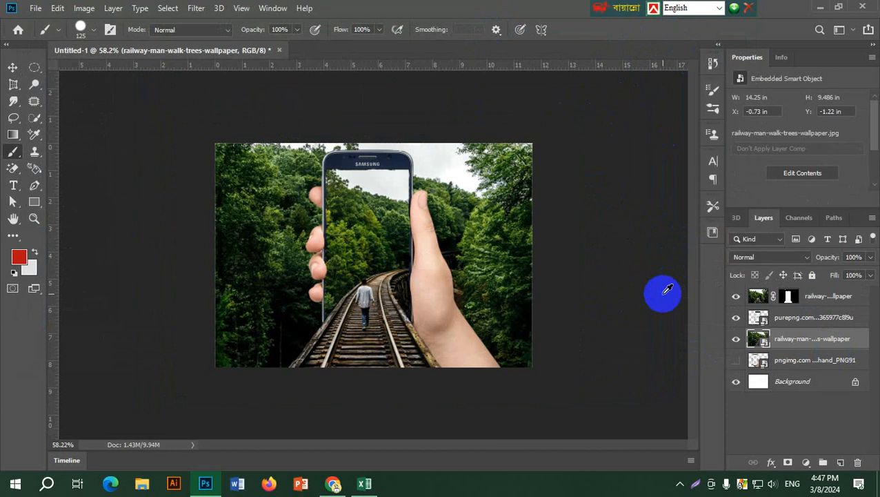
scroll(663, 293, down, 1)
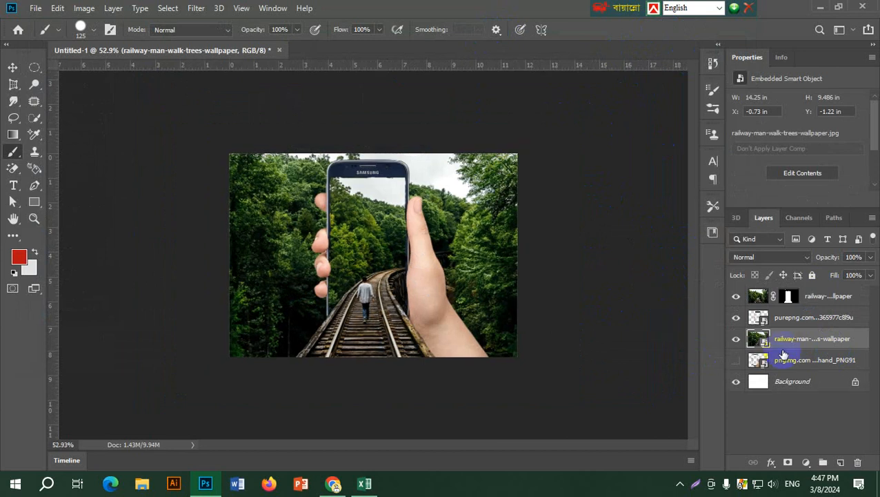
- Hide the railway background layer beneath the phone to view the masked composition on white
click(736, 342)
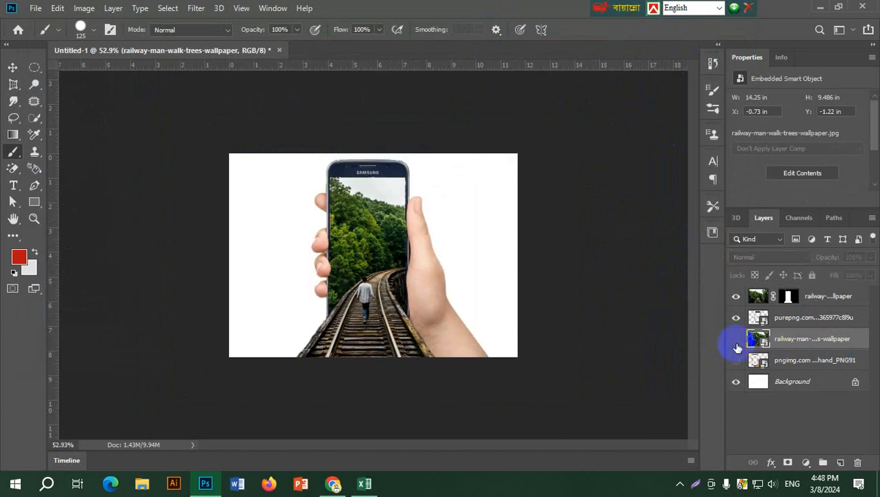
scroll(407, 304, up, 5)
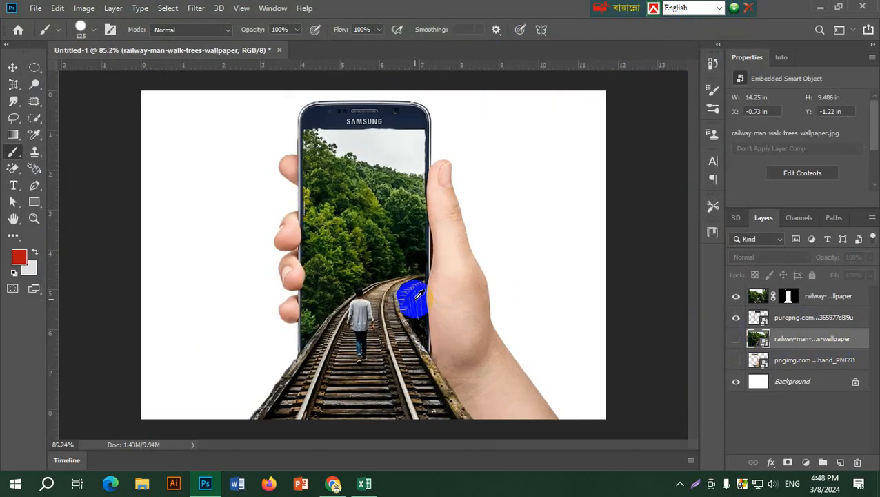
click(316, 331)
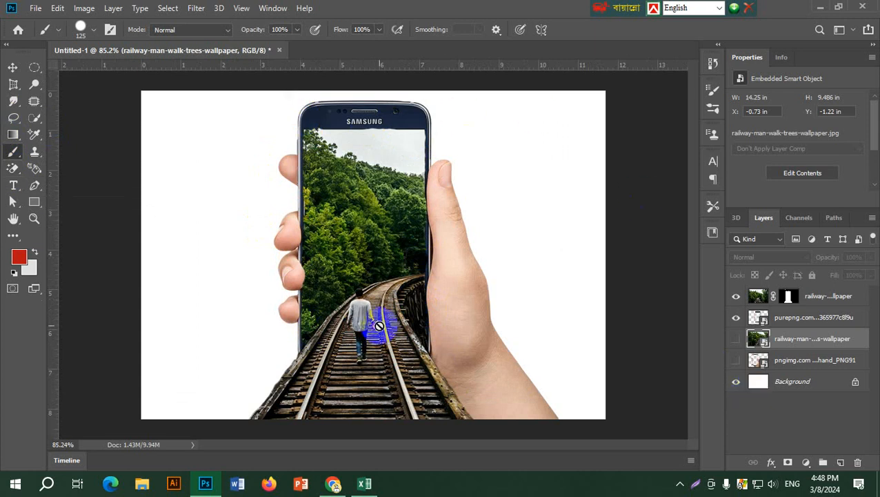
mouse_move(831, 338)
mouse_down()
mouse_move(850, 457)
mouse_move(862, 459)
mouse_move(824, 340)
mouse_up()
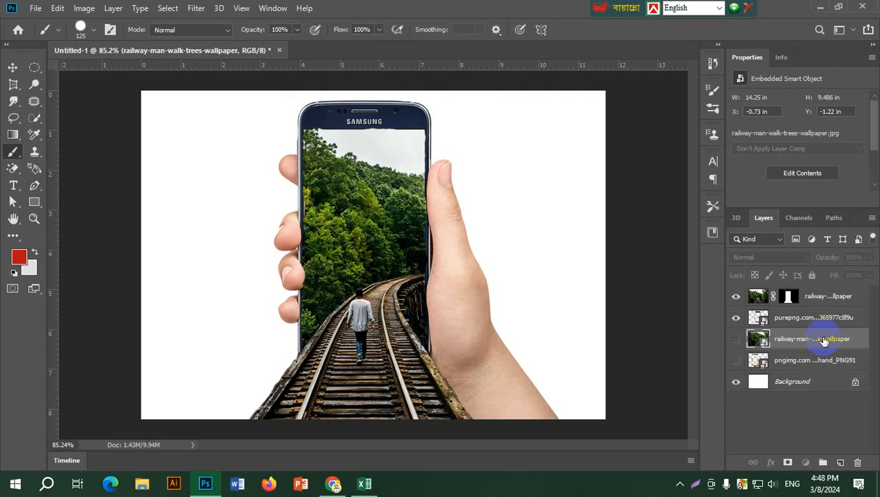
- Delete all the railway and phone layers, leaving only the white Background layer
click(835, 301)
drag(834, 298, 859, 461)
drag(814, 297, 858, 464)
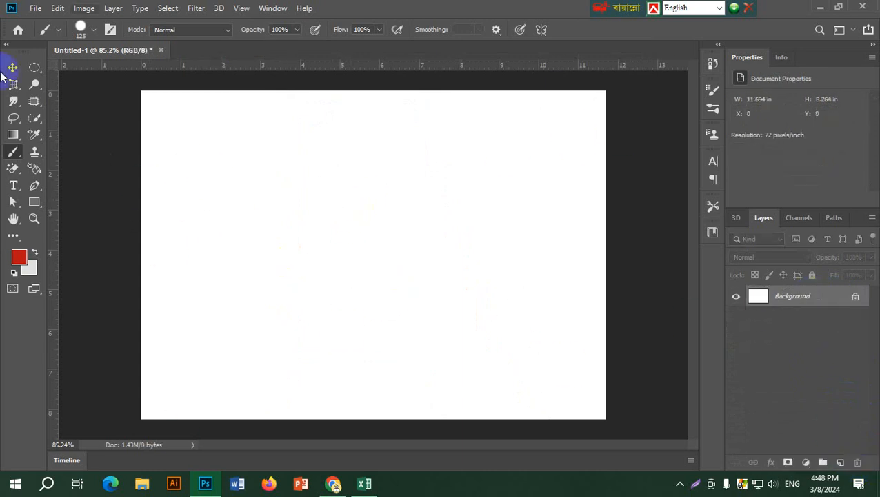
- Place the purepng.com phone-in-hand image as an embedded image, positioned slightly right of the canvas centre
click(36, 8)
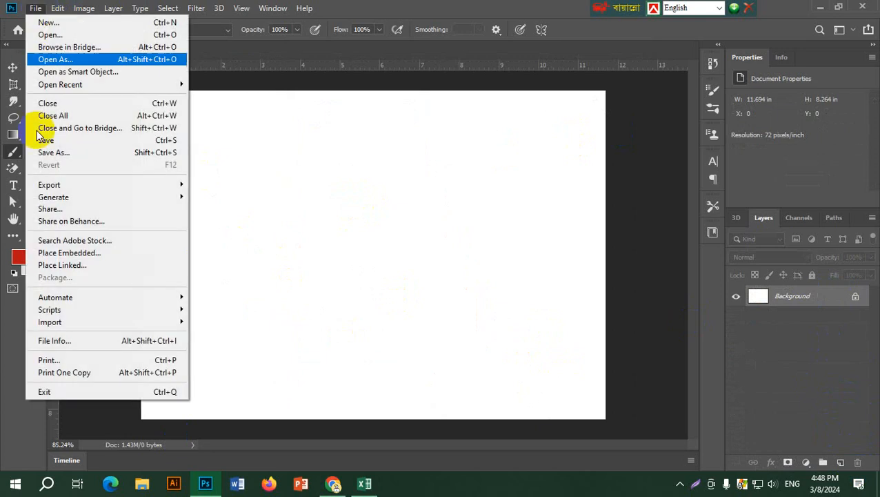
click(79, 252)
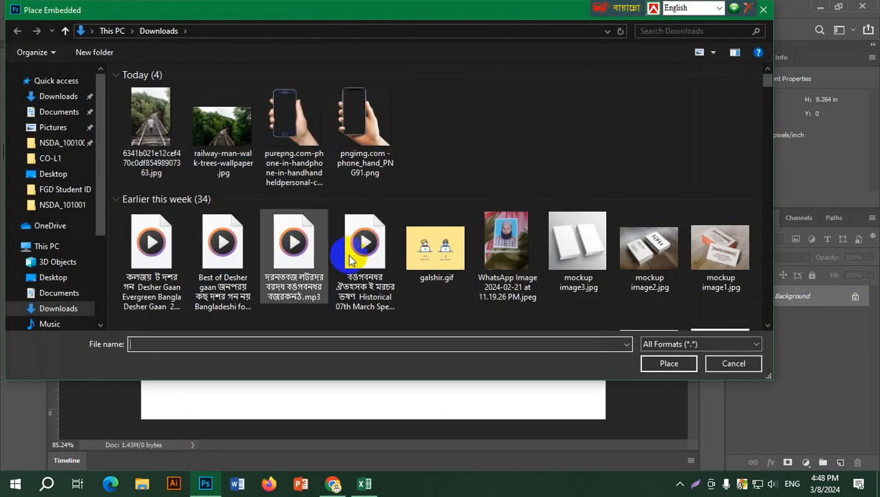
click(297, 128)
click(675, 365)
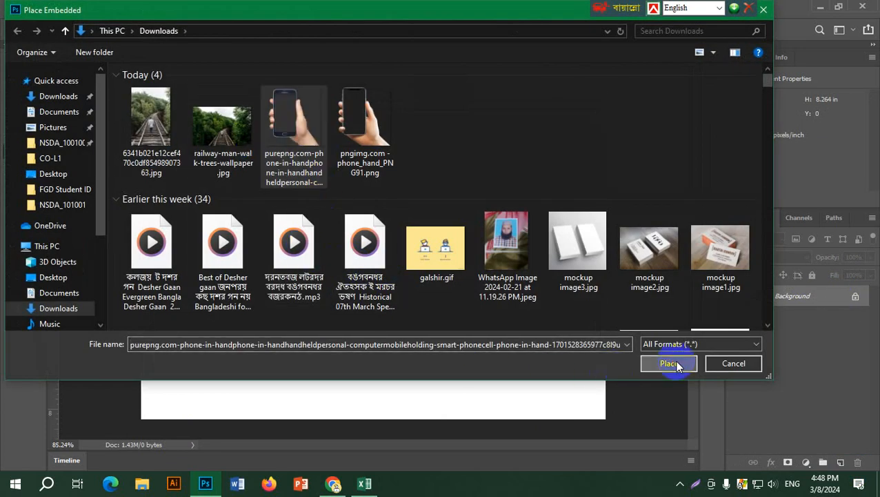
mouse_move(464, 402)
mouse_down()
mouse_move(540, 401)
mouse_move(450, 396)
mouse_move(478, 398)
mouse_up()
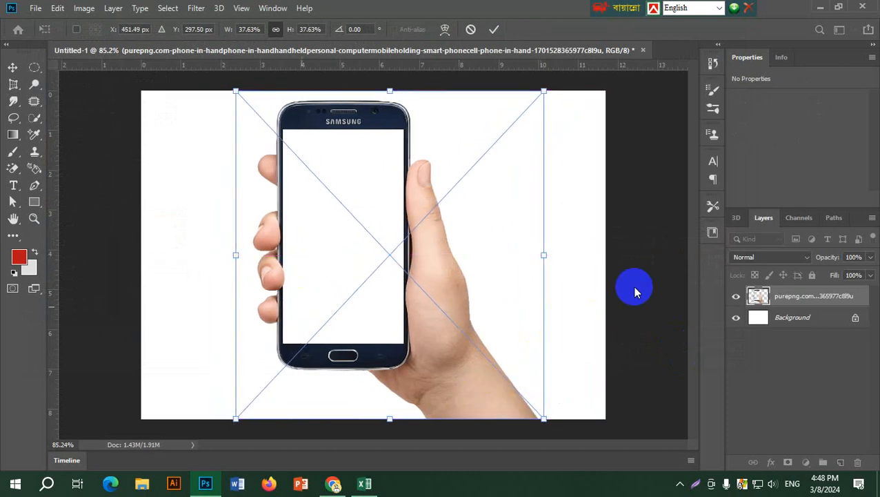
click(494, 29)
key(b)
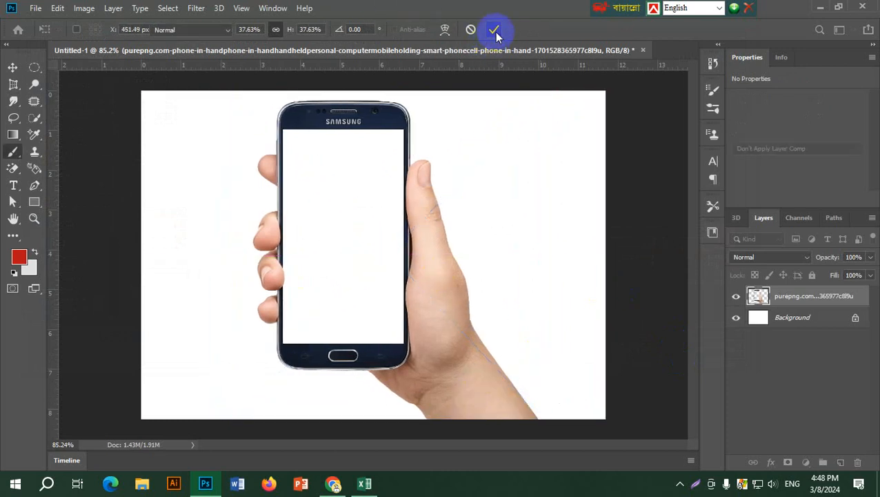
- Flip the canvas horizontally and select the phone image with the Move tool
click(84, 8)
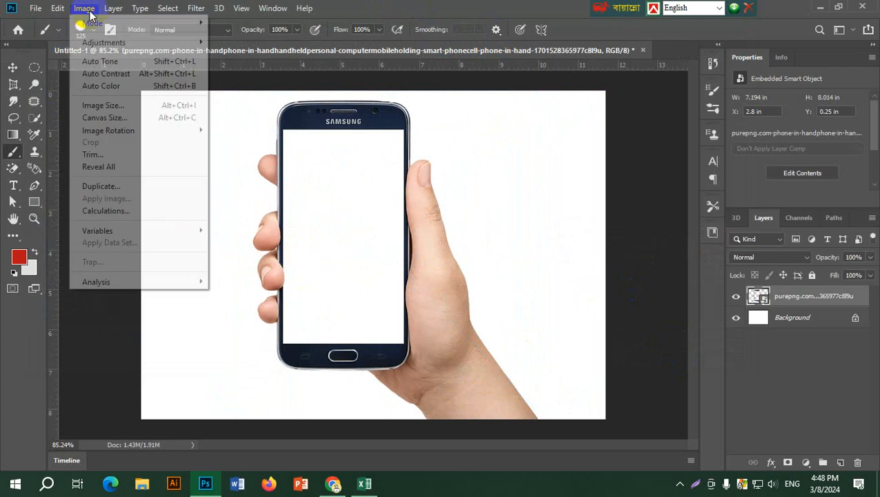
mouse_move(121, 135)
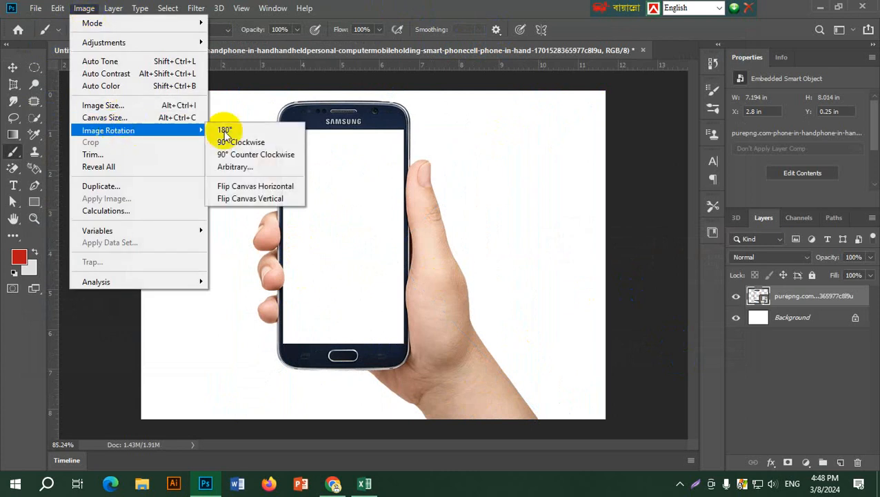
click(255, 188)
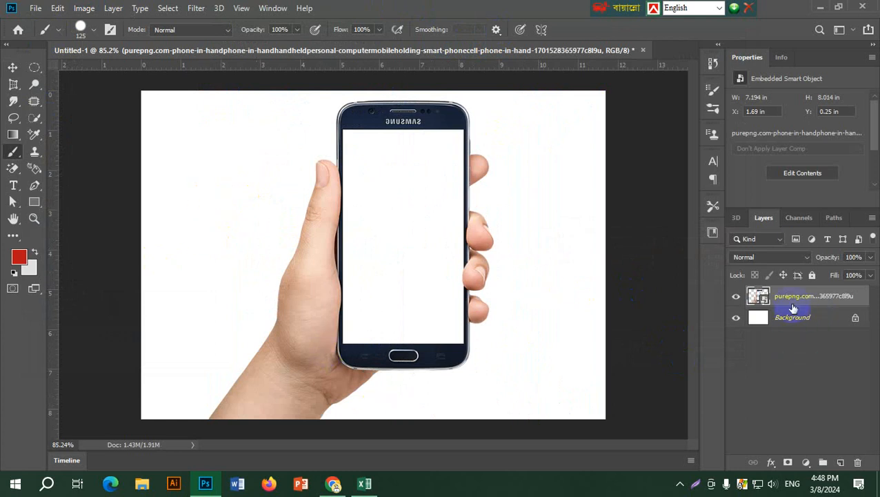
click(815, 405)
click(12, 68)
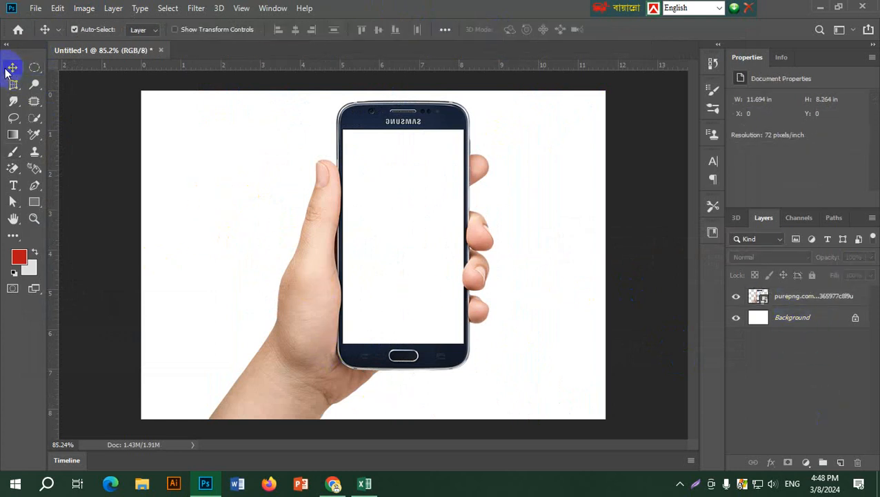
drag(290, 315, 304, 310)
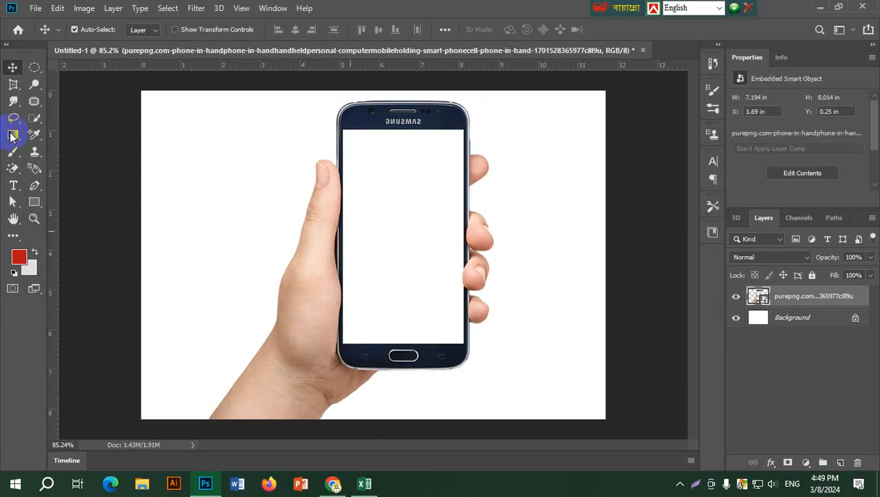
- Place railway-man-walk-trees-wallpaper.jpg above the phone, scaled to about 37% and positioned to cover the canvas
click(35, 9)
click(88, 252)
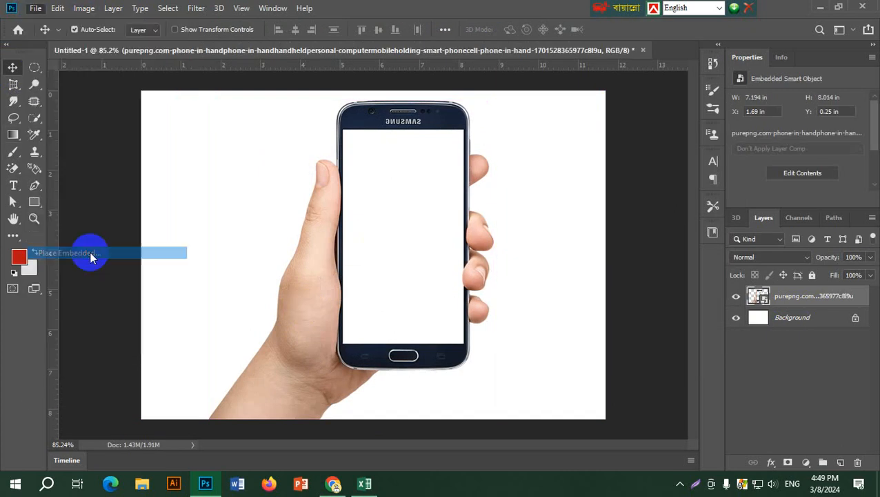
click(234, 138)
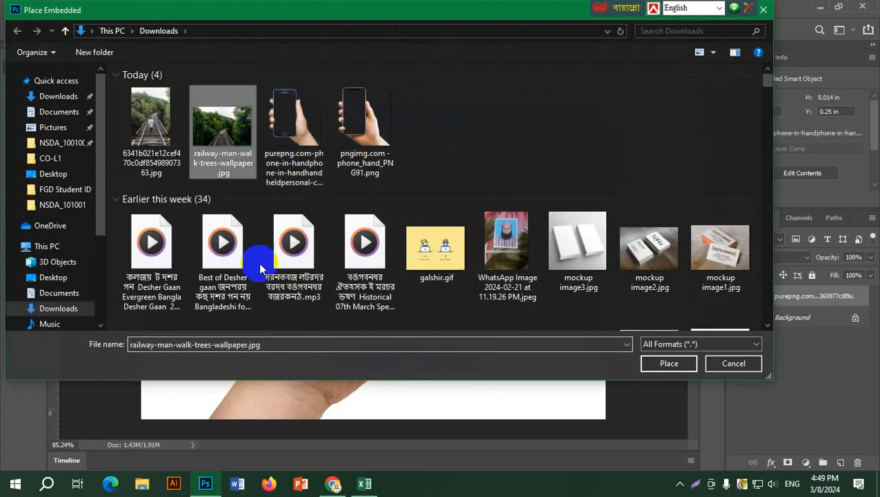
click(670, 363)
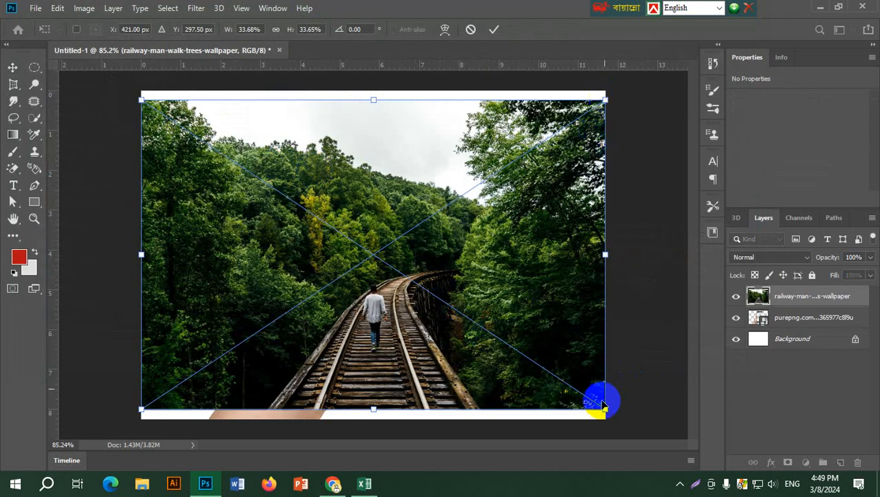
drag(604, 412, 654, 442)
drag(457, 331, 444, 282)
click(494, 31)
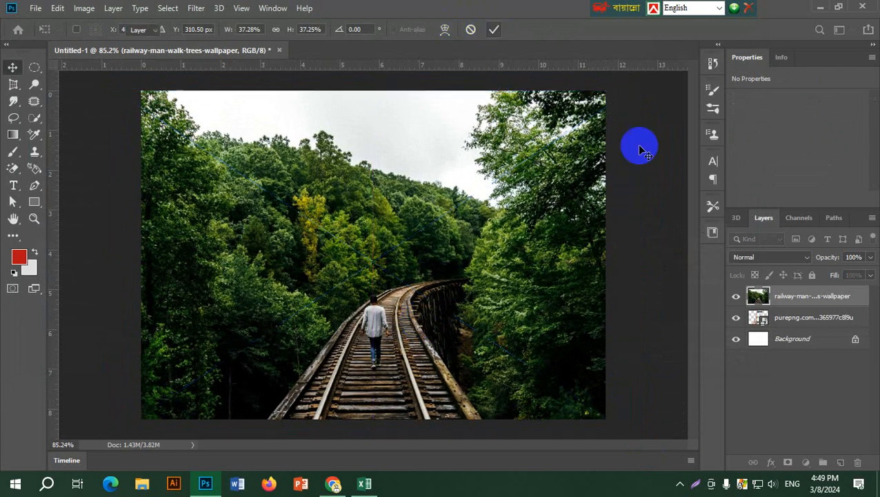
- Lower the railway layer's opacity to 39% and shift the image right so the walking man falls within the phone's screen
click(870, 256)
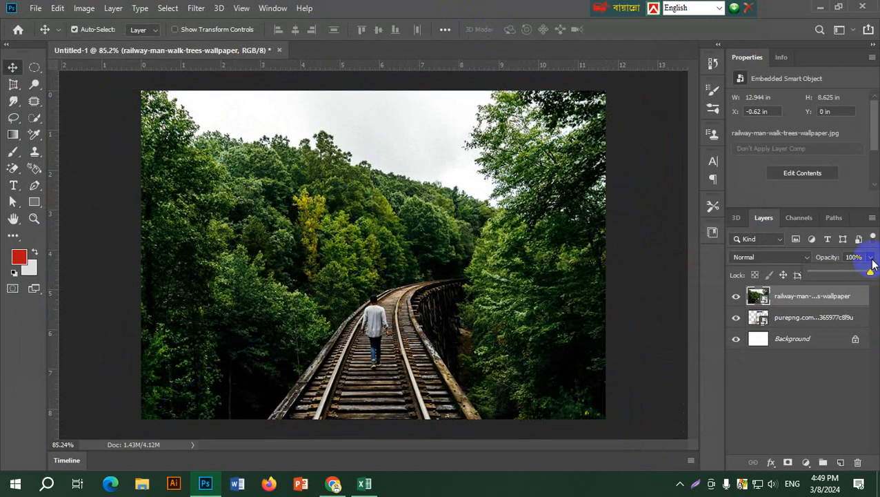
drag(864, 271, 835, 277)
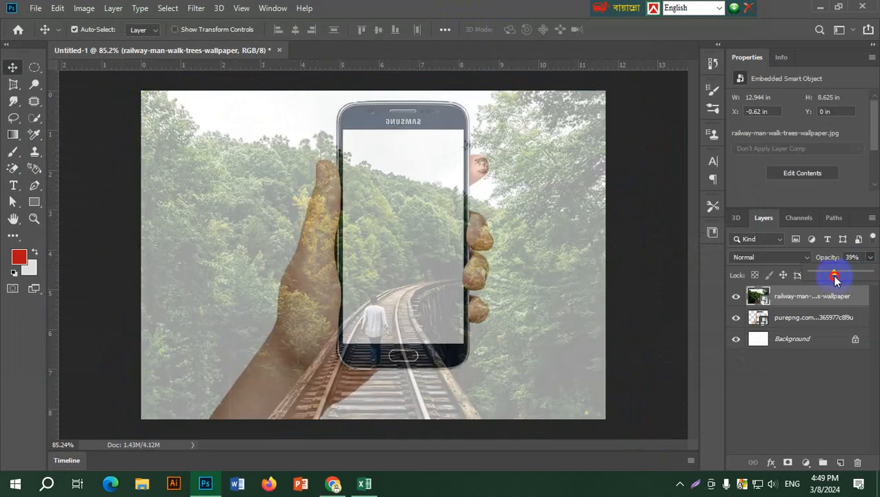
drag(546, 314, 570, 311)
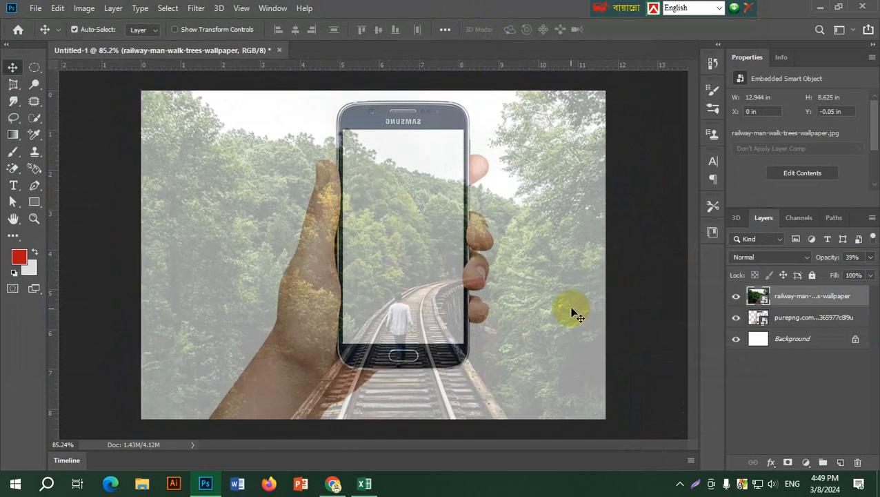
- Scale the railway image to about 40% and reposition it so the man and track line up with the phone
key(ctrl+t)
key(ctrl+minus)
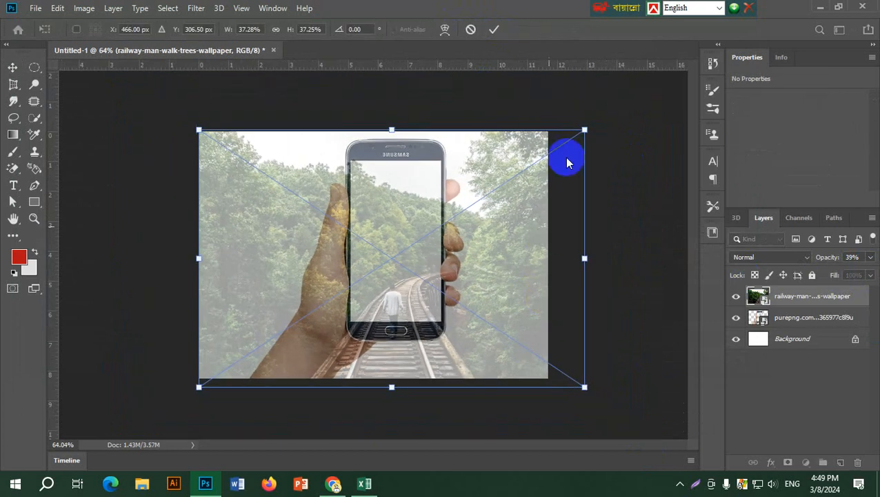
drag(585, 129, 612, 107)
drag(515, 271, 504, 271)
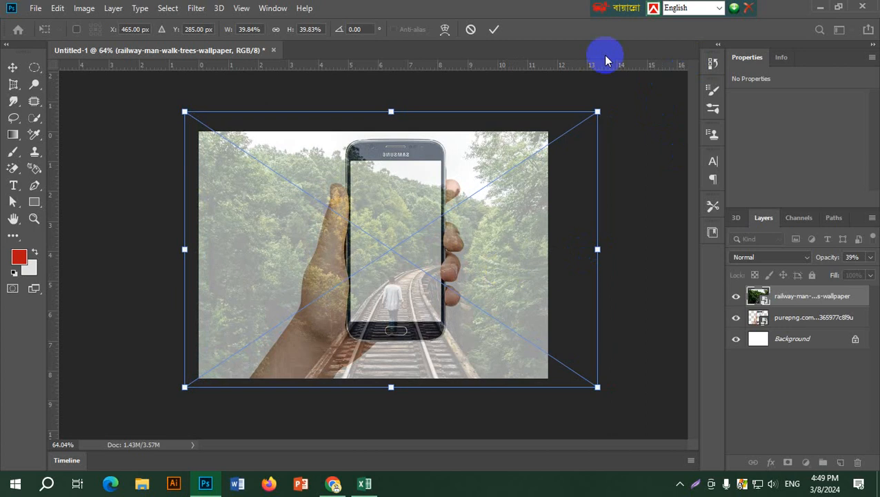
click(494, 29)
scroll(496, 290, up, 2)
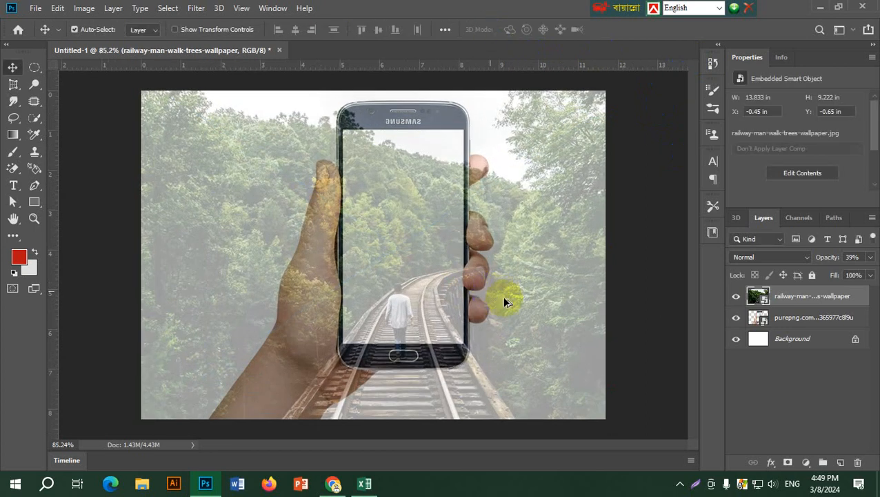
- Raise the railway layer's opacity to 45% and keep that layer active for tracing
click(871, 256)
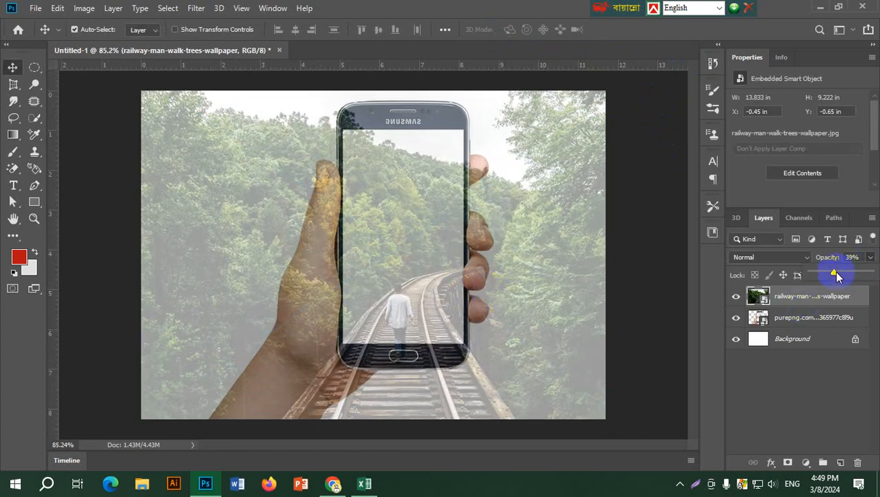
mouse_move(836, 274)
mouse_down()
mouse_move(859, 276)
mouse_move(837, 279)
mouse_up()
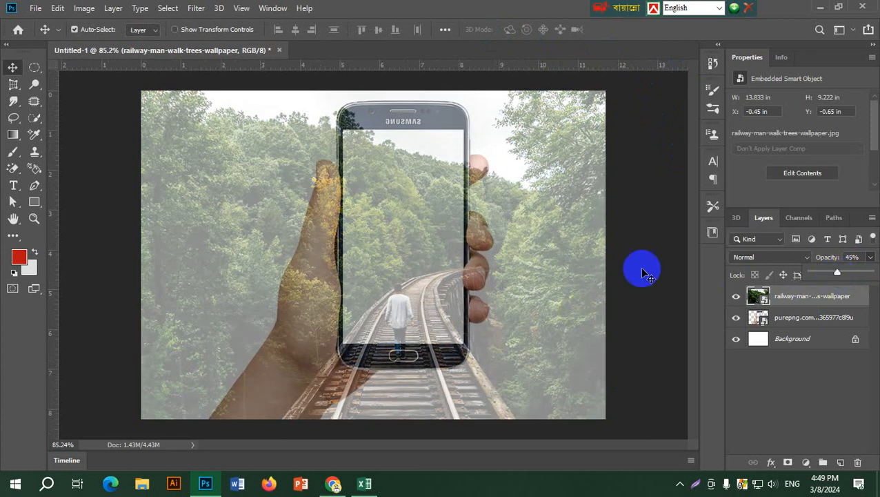
alt+scroll(652, 274, down, 1)
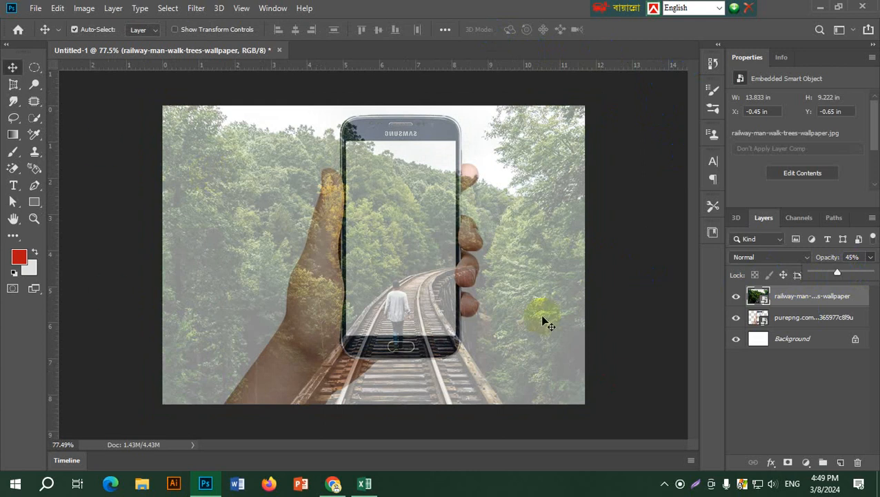
click(795, 303)
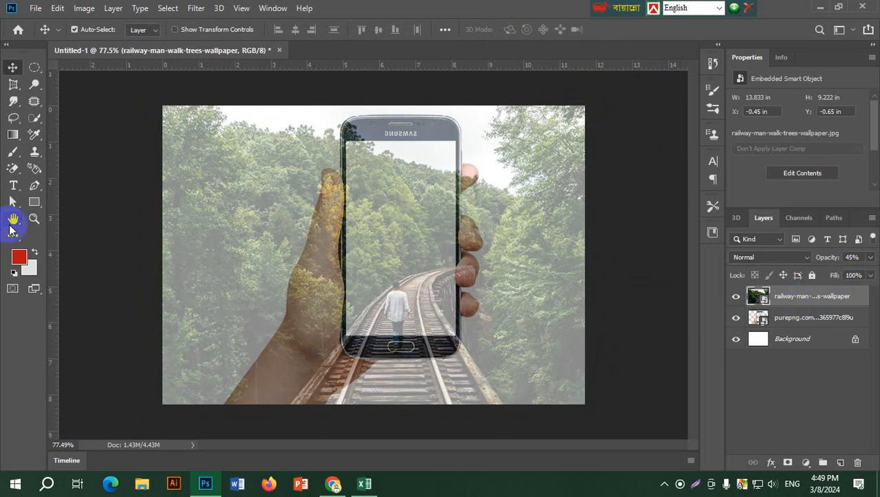
- With the Pen tool in Path mode, trace from the track's lower-left edge up the phone screen's left side and across its top
click(35, 186)
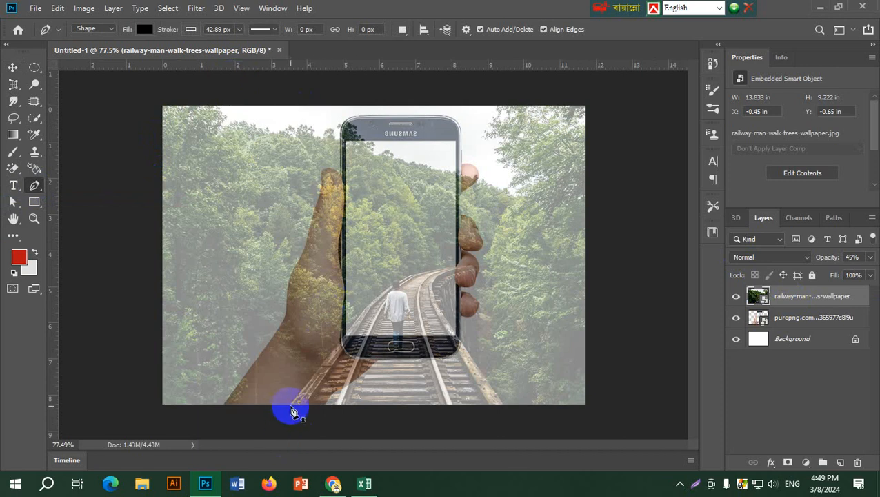
click(102, 29)
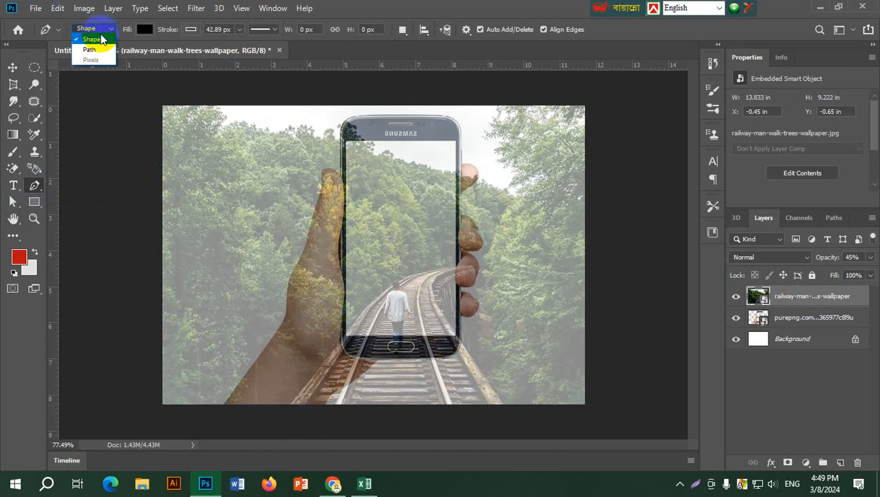
click(95, 52)
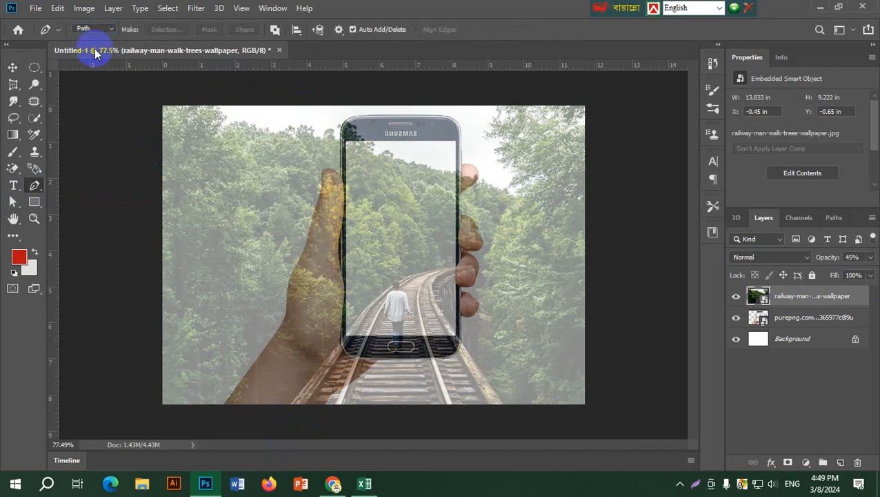
click(290, 405)
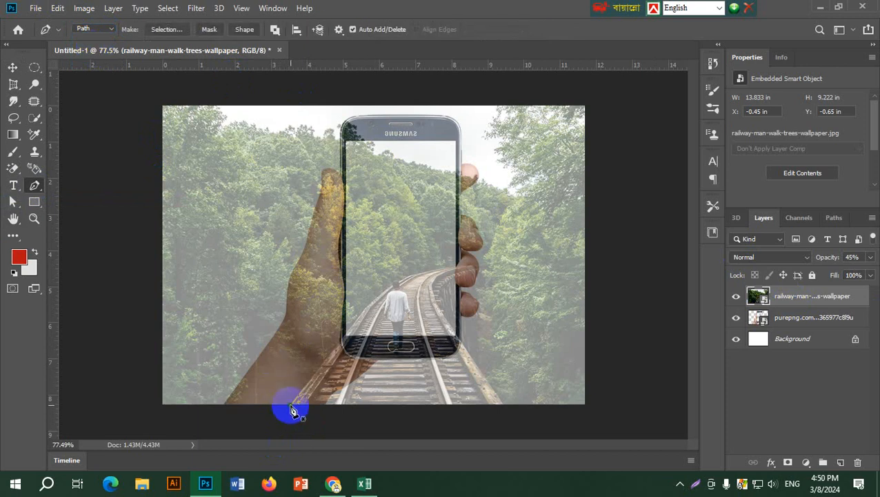
click(346, 336)
click(345, 142)
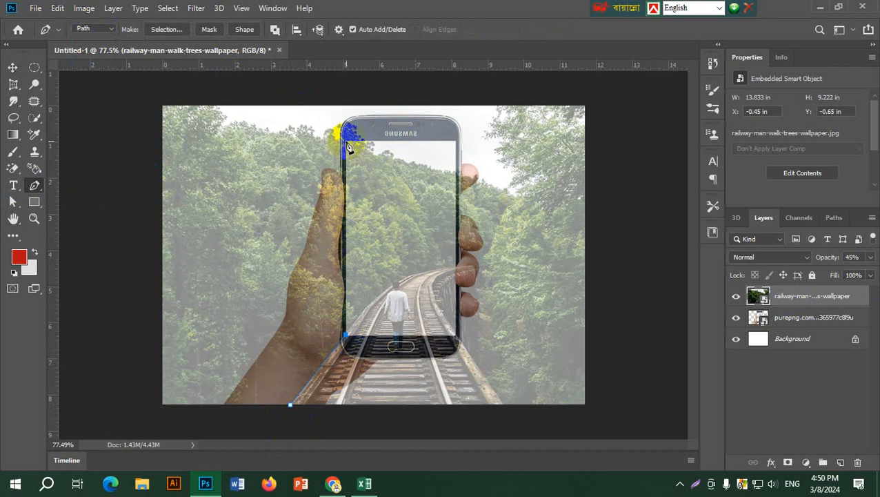
click(455, 142)
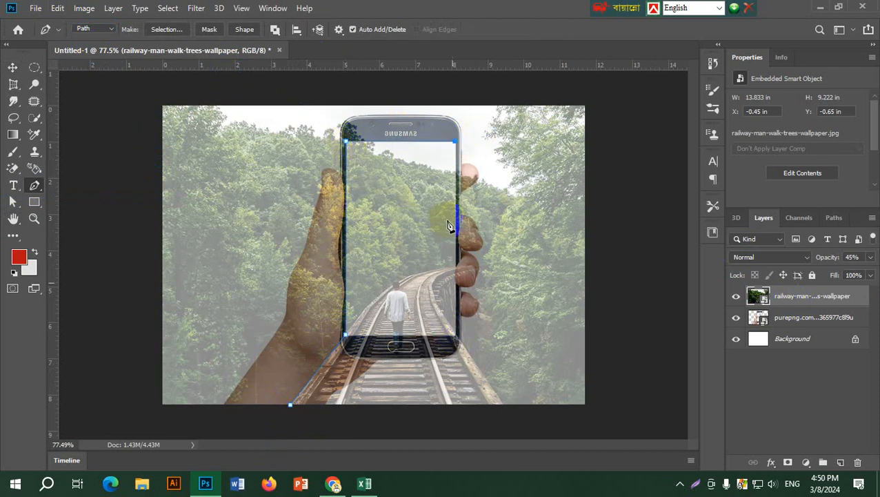
- Continue the path down the screen's right edge and curve it around the fingertip that overlaps the screen
scroll(461, 248, up, 5)
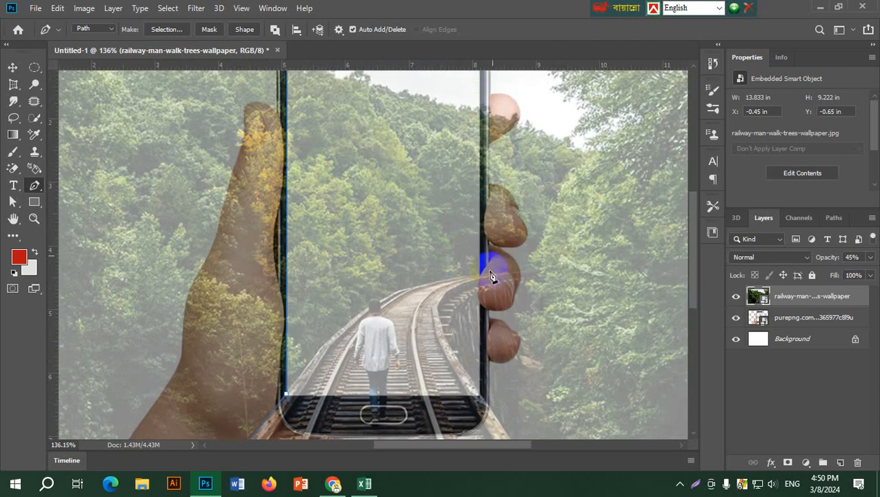
click(481, 277)
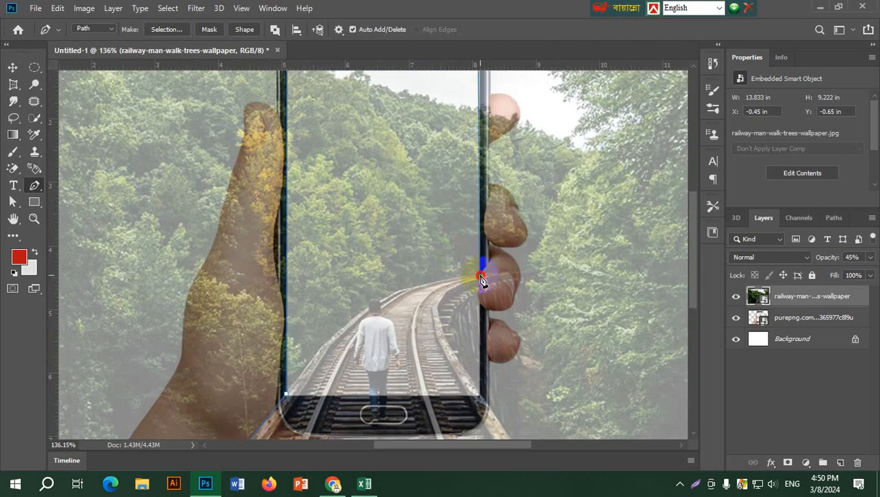
drag(481, 277, 492, 312)
alt+click(481, 305)
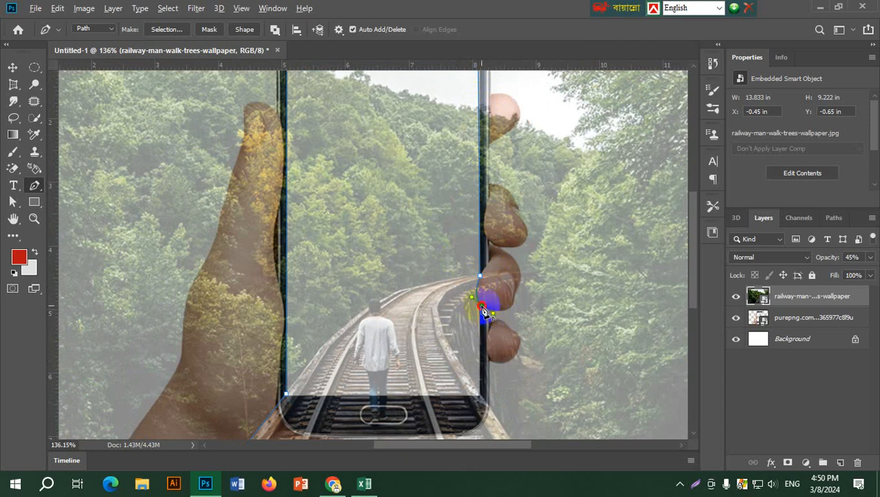
- Extend the path to the screen's lower-right corner and along the track's right edge to the canvas bottom, closing it at the starting point
click(480, 394)
drag(516, 405, 407, 185)
drag(420, 294, 454, 295)
click(452, 291)
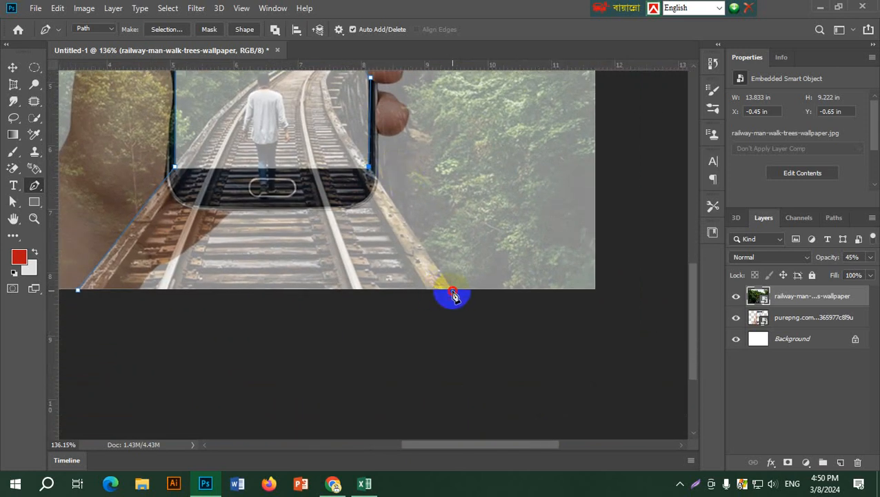
click(78, 293)
scroll(274, 358, down, 1)
scroll(275, 357, down, 1)
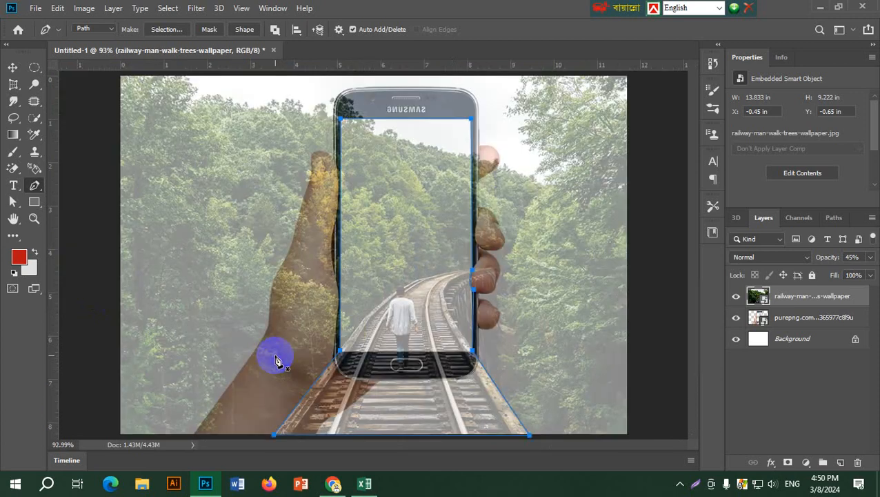
- Rasterize the railway layer and convert the closed path into a selection
right_click(820, 298)
click(680, 231)
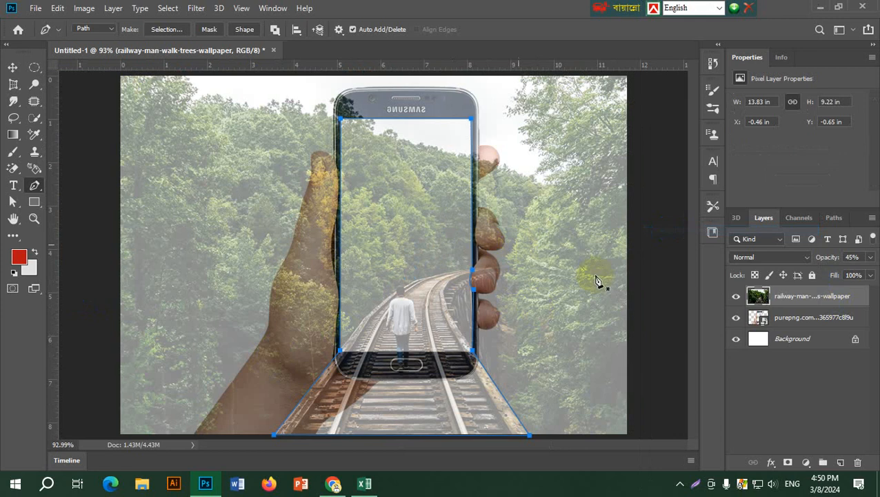
key(ctrl+Return)
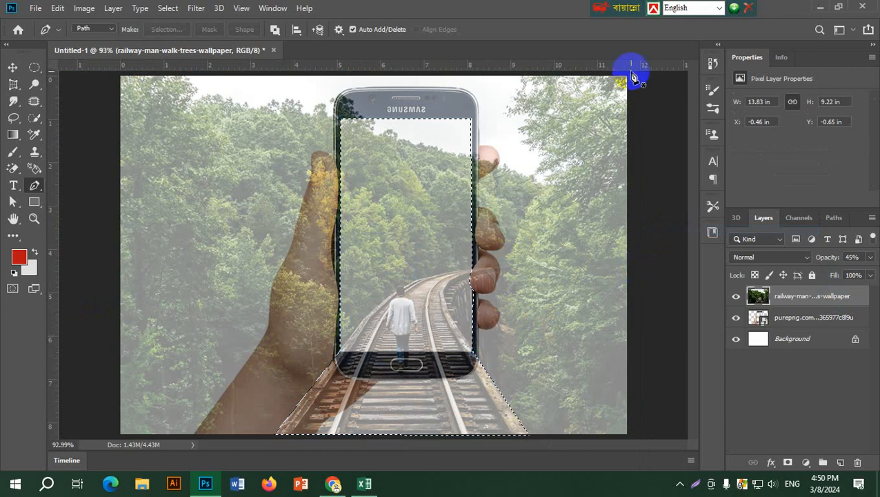
- Invert the selection, delete the railway image outside the phone screen and track, and deselect
click(168, 9)
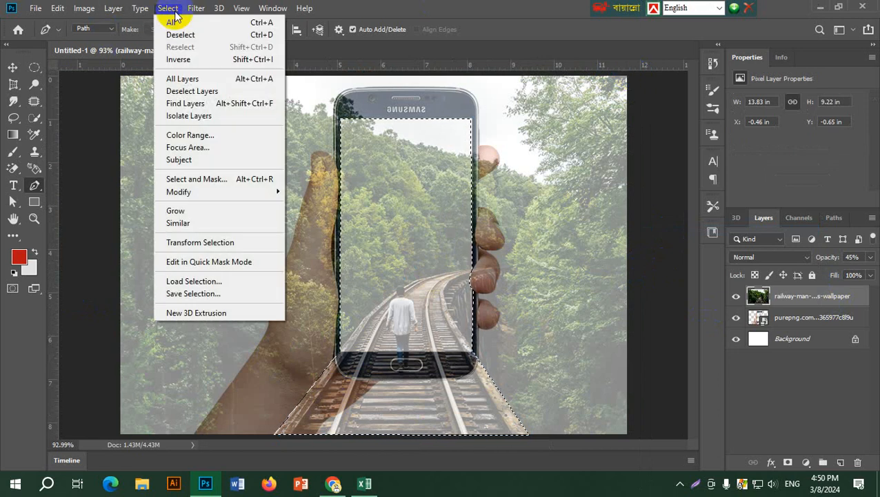
click(182, 60)
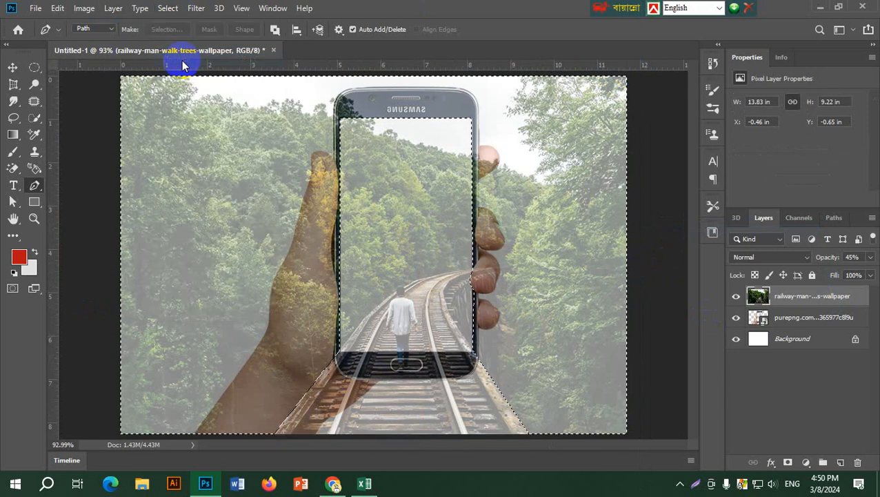
key(Delete)
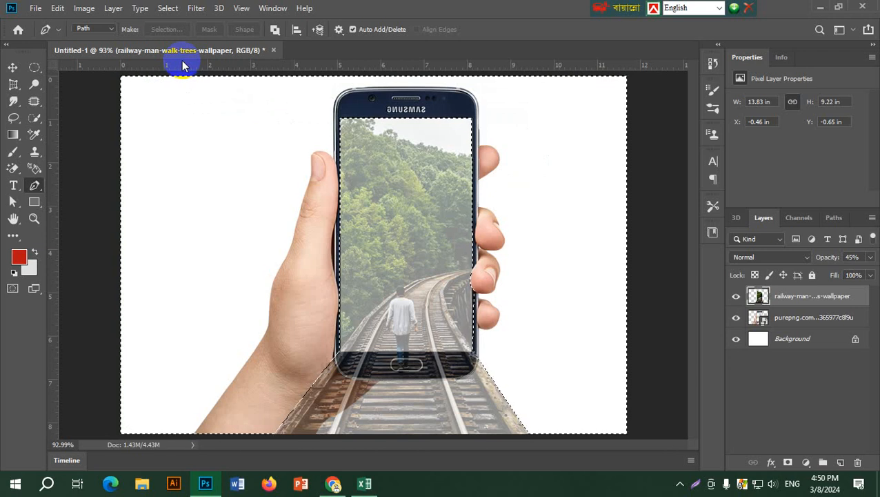
key(ctrl+d)
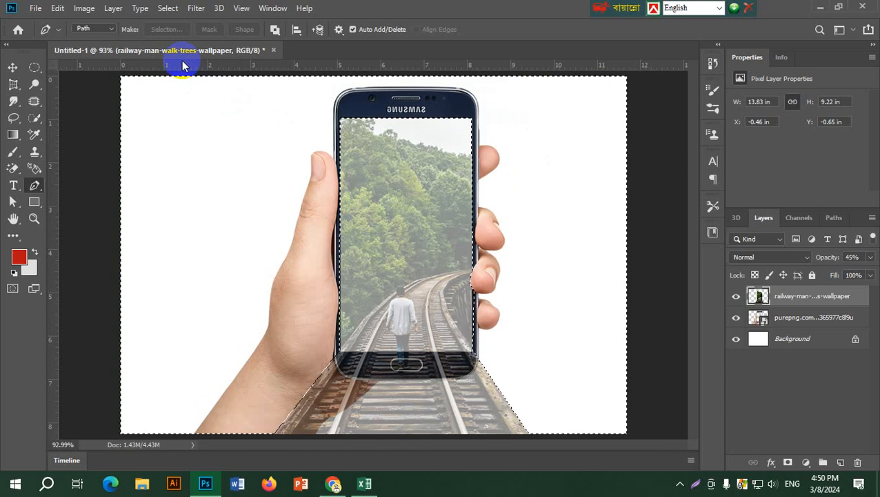
- Restore the railway layer's opacity to 100% and deselect all layers with the Move tool
click(870, 256)
drag(835, 277, 872, 270)
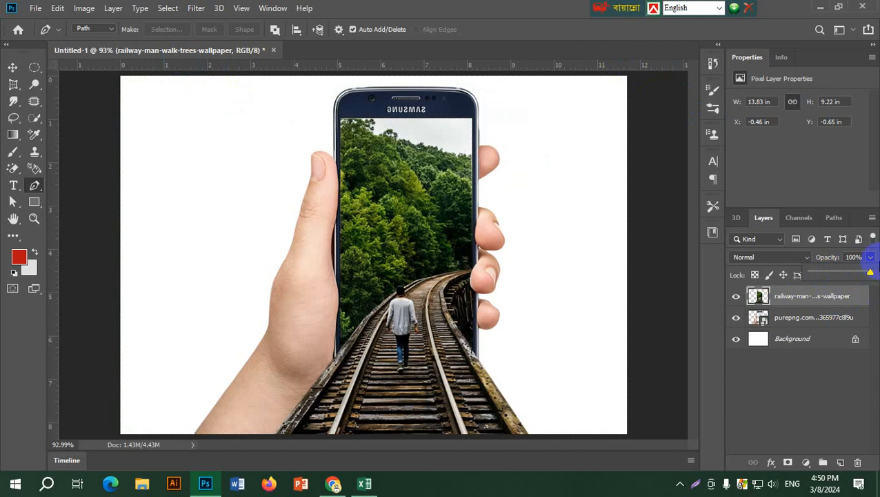
click(13, 68)
click(89, 134)
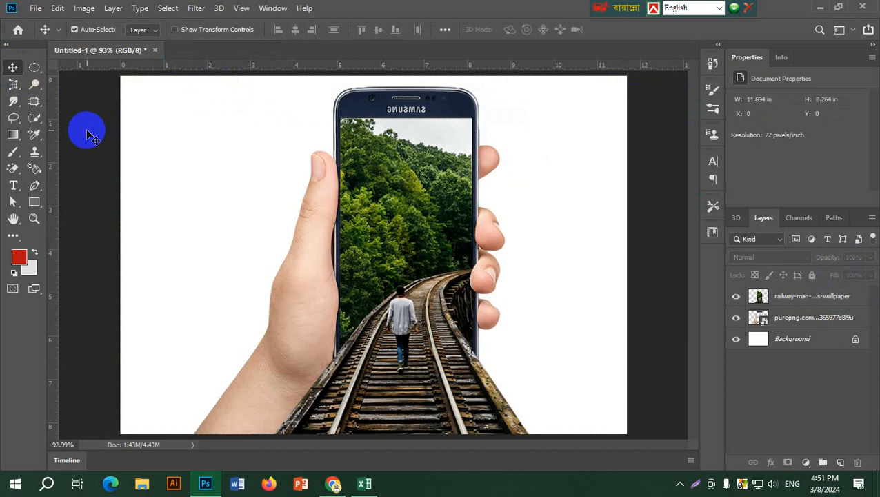
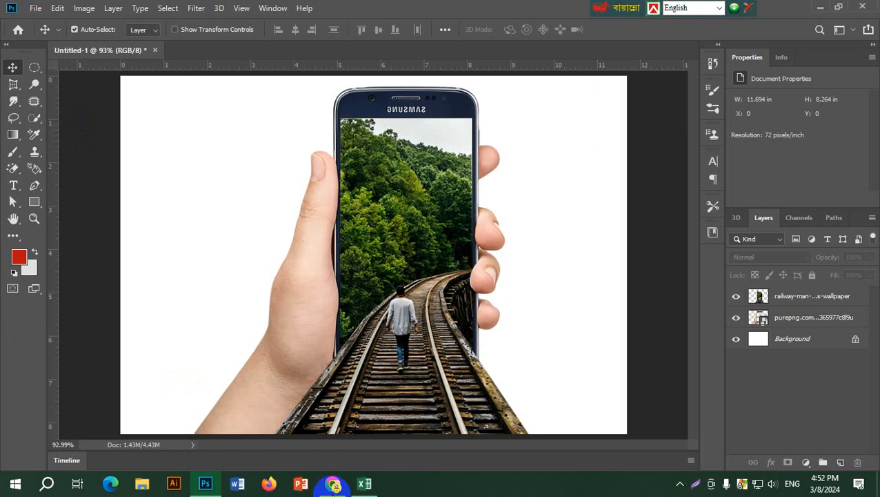
- Switch to Chrome and preview the cycling in water photo manipulation from the manipulation images results
click(333, 483)
scroll(105, 194, up, 5)
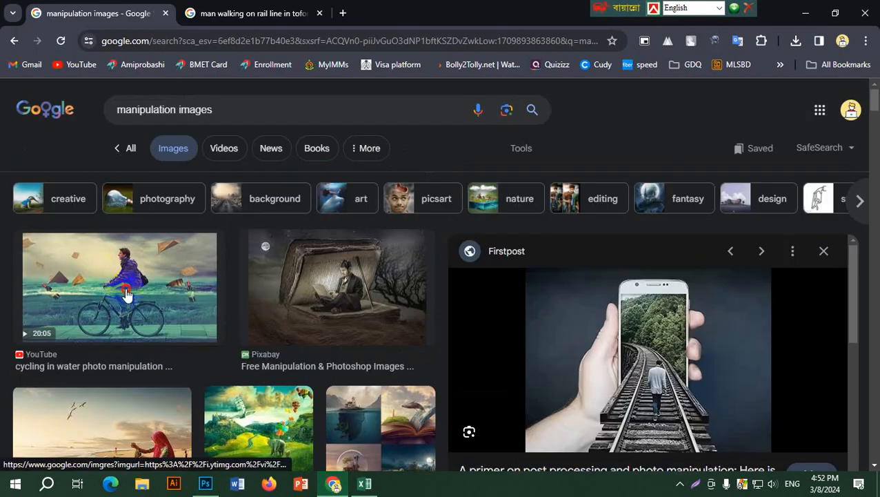
click(123, 289)
scroll(752, 414, down, 5)
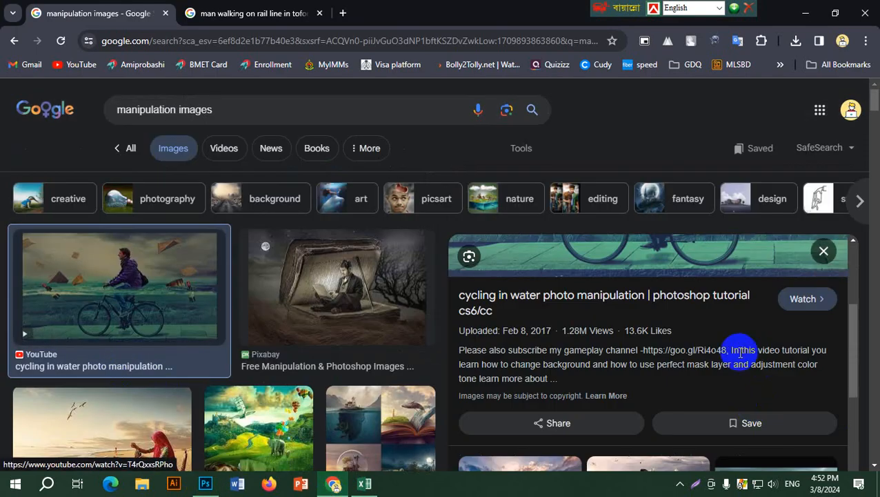
scroll(755, 376, up, 5)
mouse_move(854, 317)
mouse_down()
mouse_move(858, 334)
mouse_move(855, 322)
mouse_up()
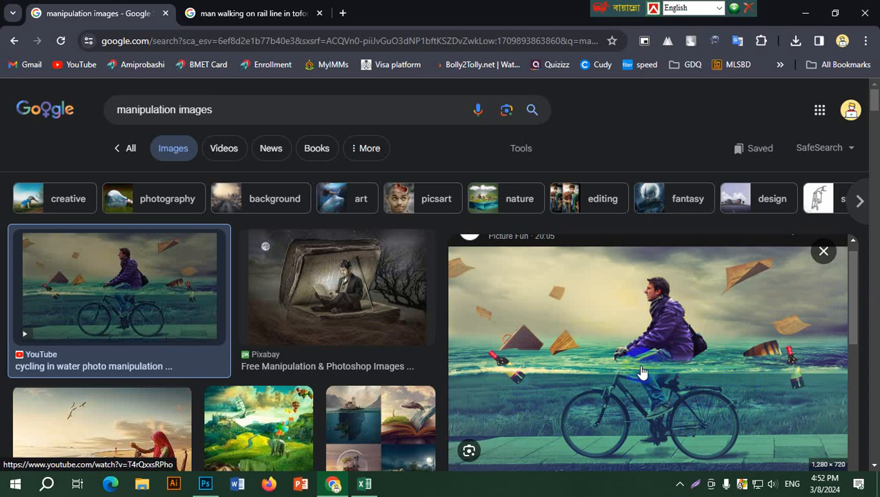
- Browse further manipulation examples, previewing the four-image portfolio collage, the Behance camera-lens railway and the man with tree-root legs
scroll(299, 311, down, 3)
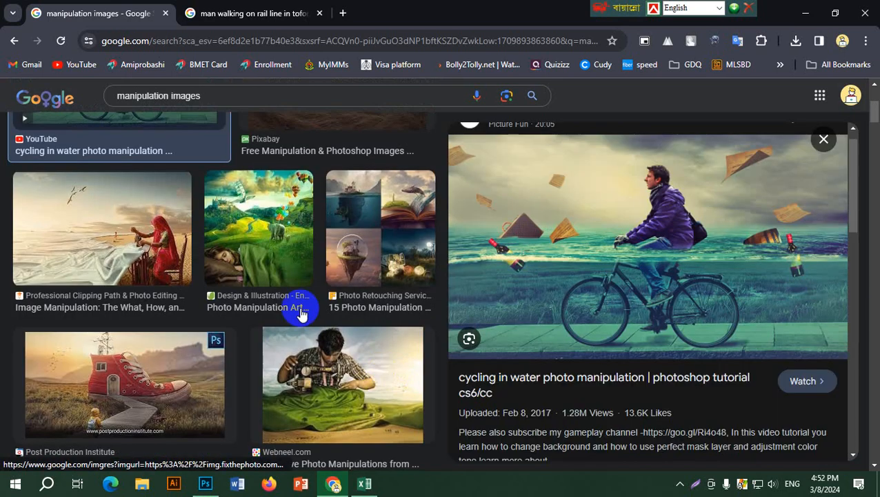
click(383, 262)
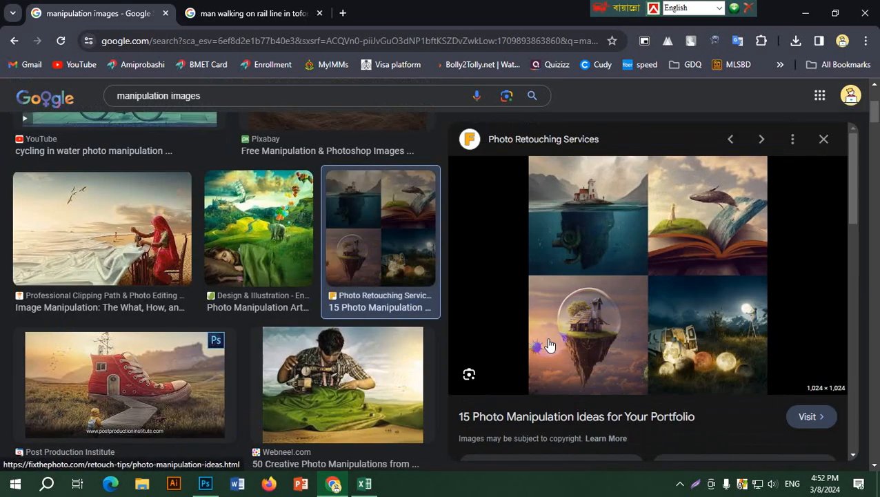
scroll(621, 356, down, 3)
scroll(285, 373, down, 3)
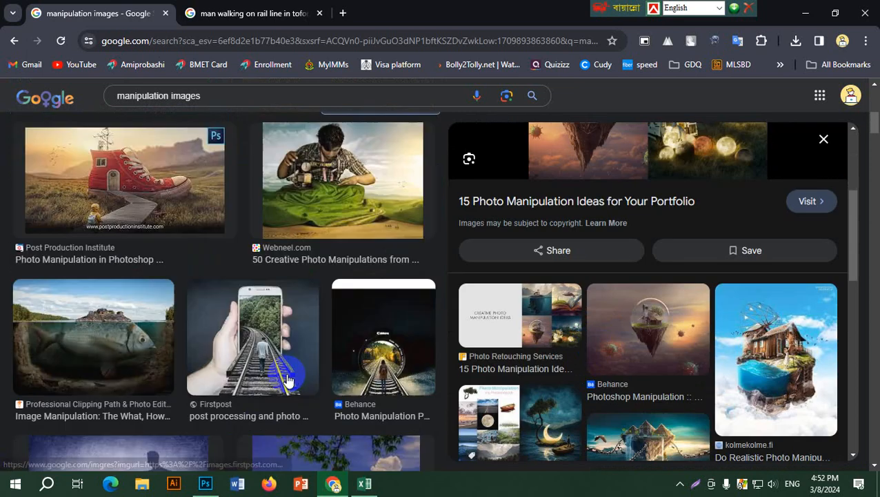
scroll(371, 387, down, 3)
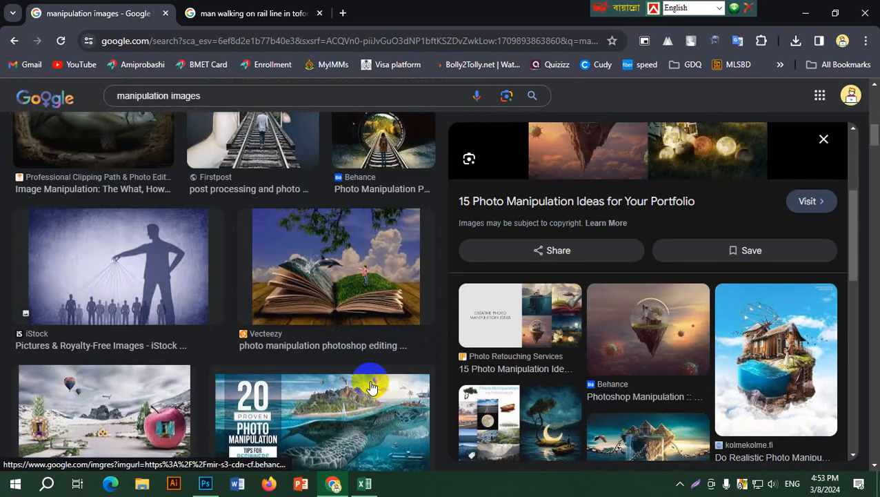
click(379, 135)
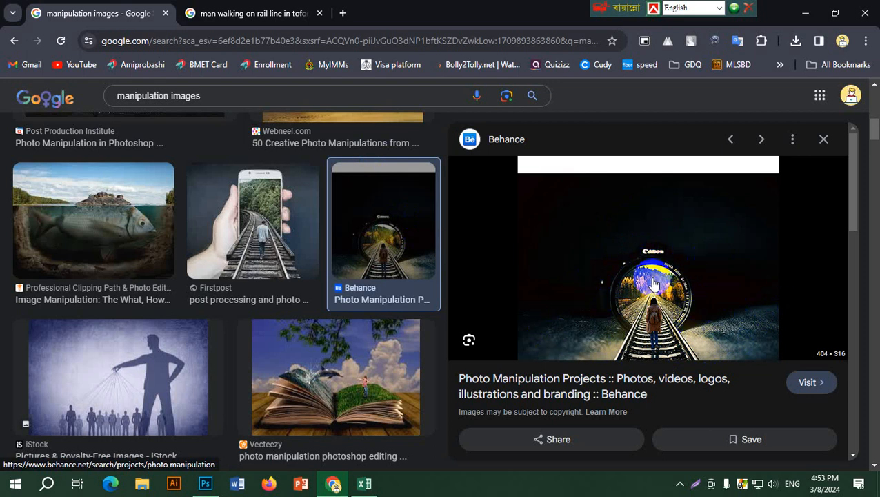
scroll(315, 290, down, 3)
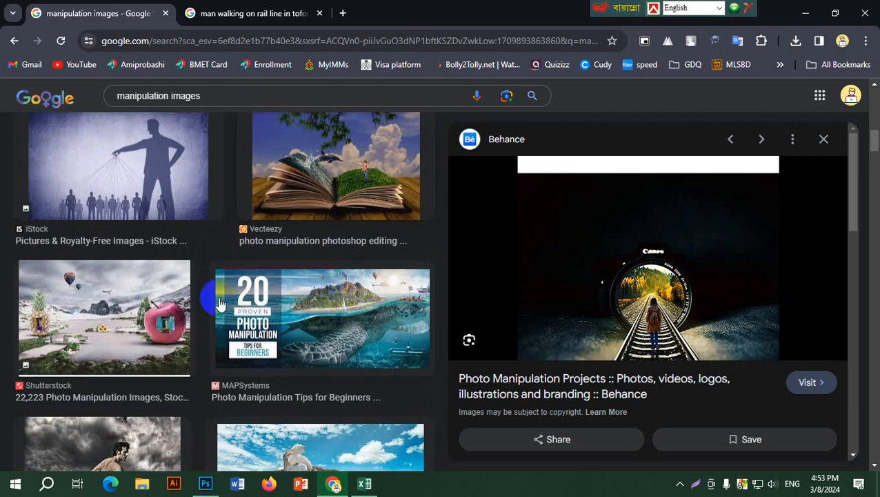
scroll(376, 305, down, 3)
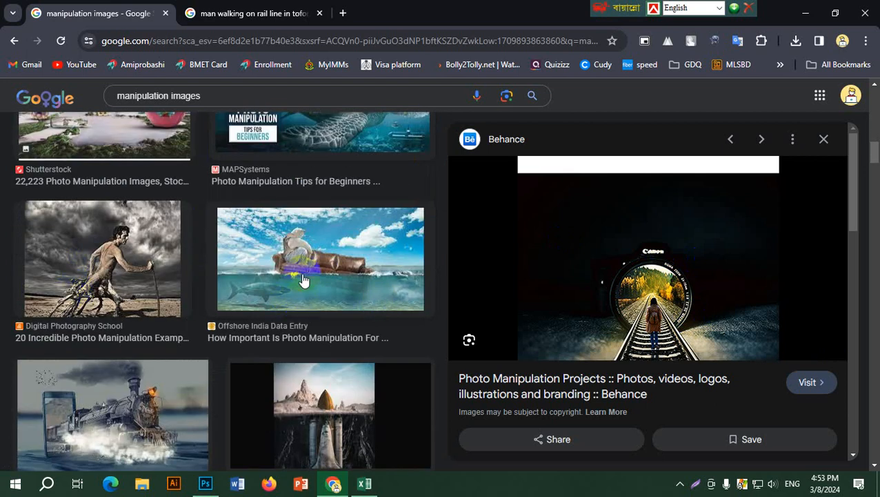
click(133, 268)
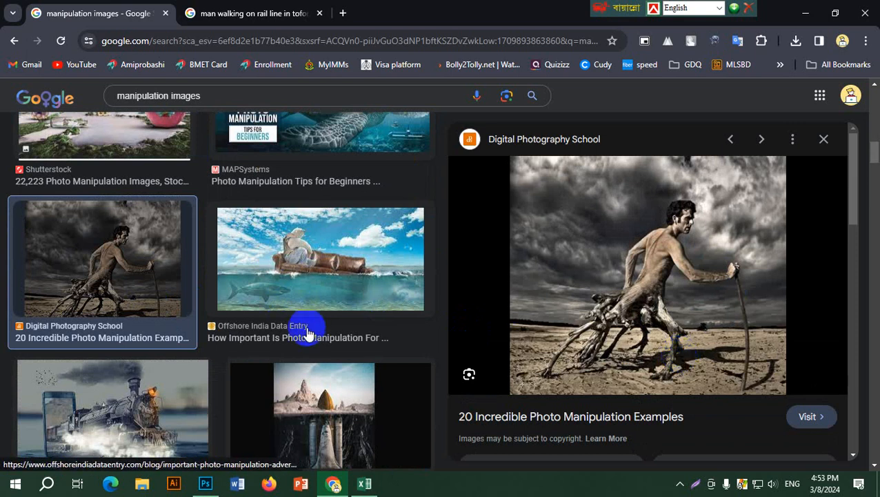
- Preview the Behance camera-lens railway manipulation and related examples: the two-figure lens track, the glowing Canon railway and the half-submerged camera
scroll(338, 328, up, 5)
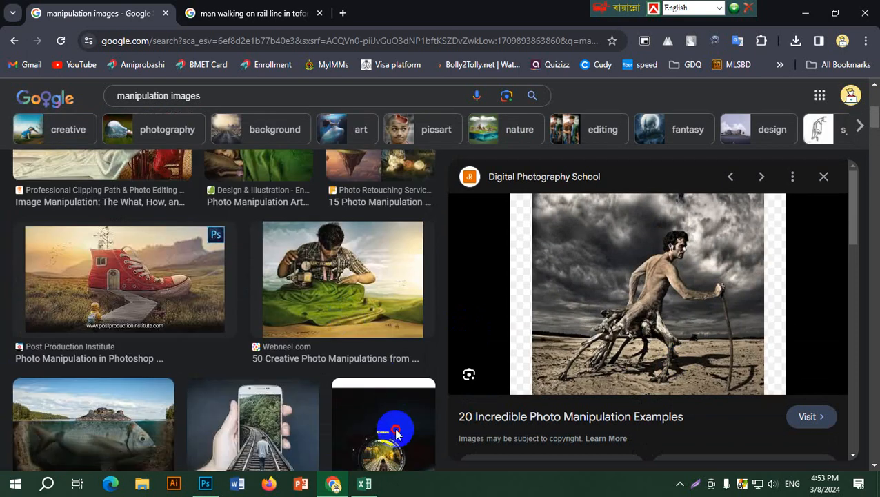
click(422, 422)
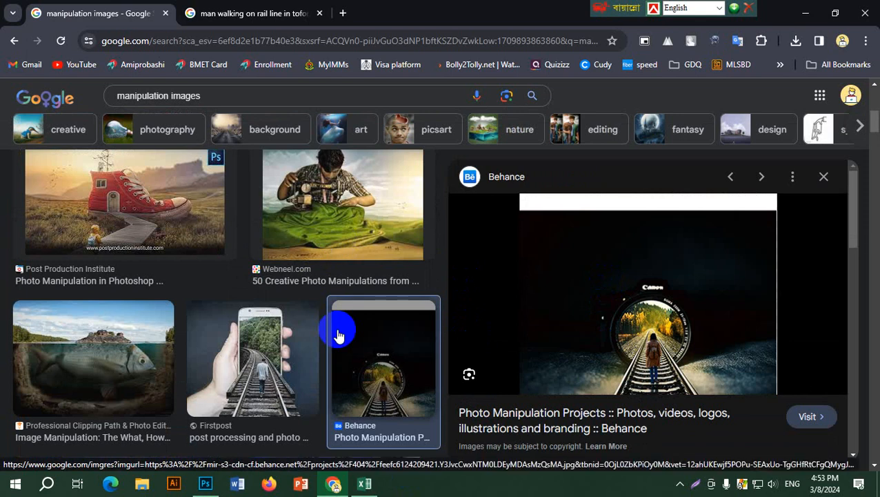
scroll(656, 335, down, 3)
scroll(663, 331, up, 3)
scroll(668, 322, down, 3)
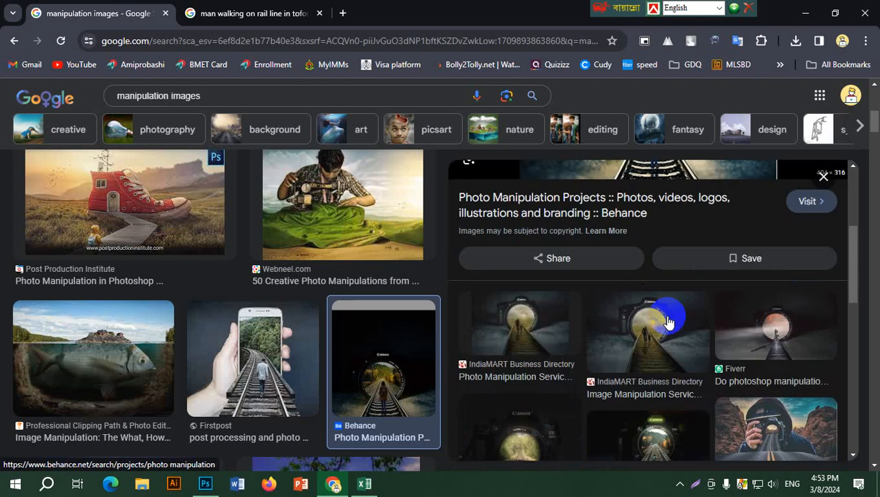
click(658, 338)
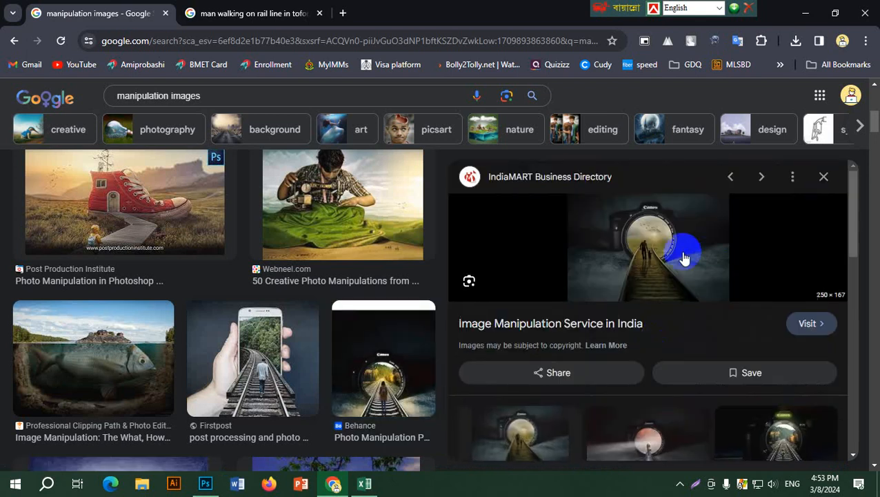
scroll(690, 324, down, 3)
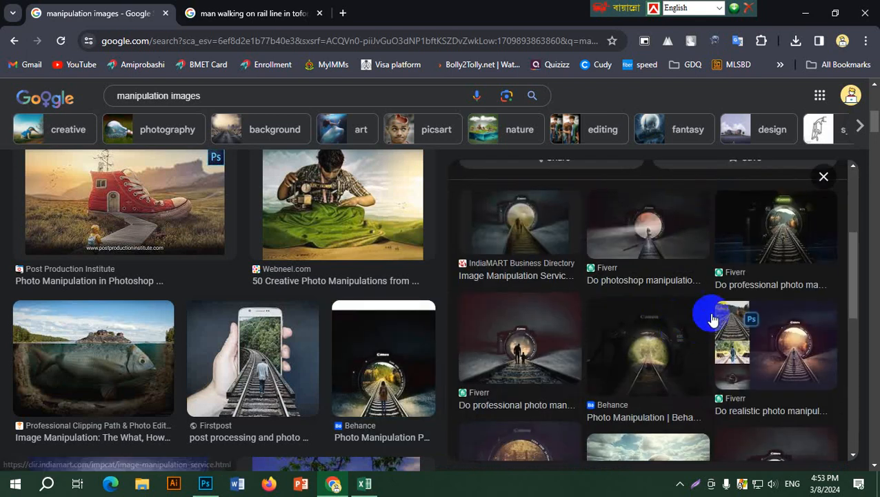
click(809, 262)
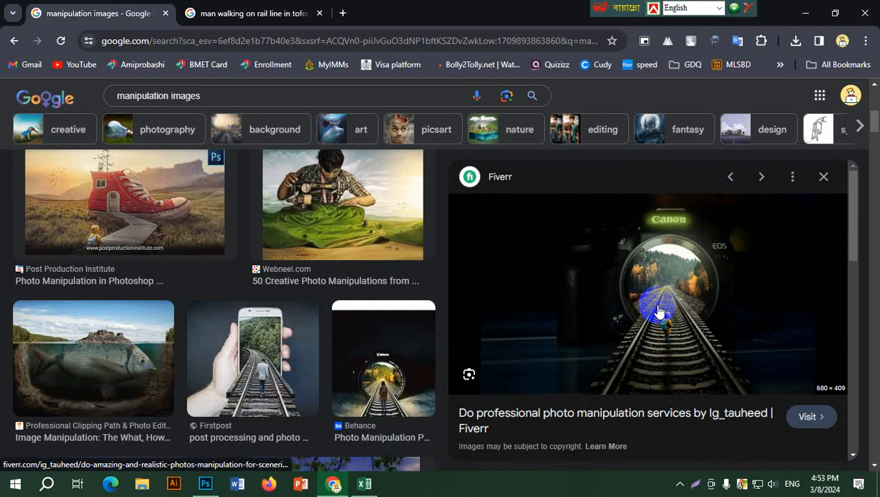
scroll(659, 310, down, 5)
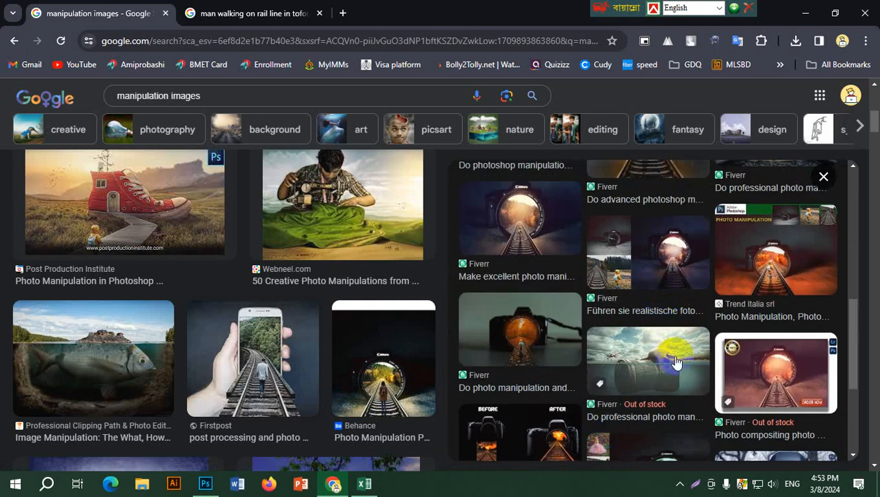
click(676, 362)
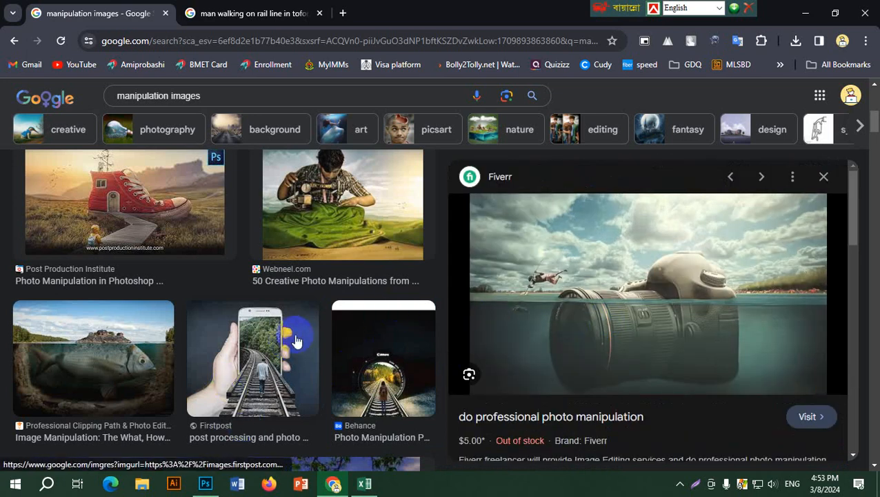
- Return to the Behance camera-lens railway result and preview the Fiverr railway through the glowing Canon lens from its related images
click(411, 359)
scroll(483, 357, down, 3)
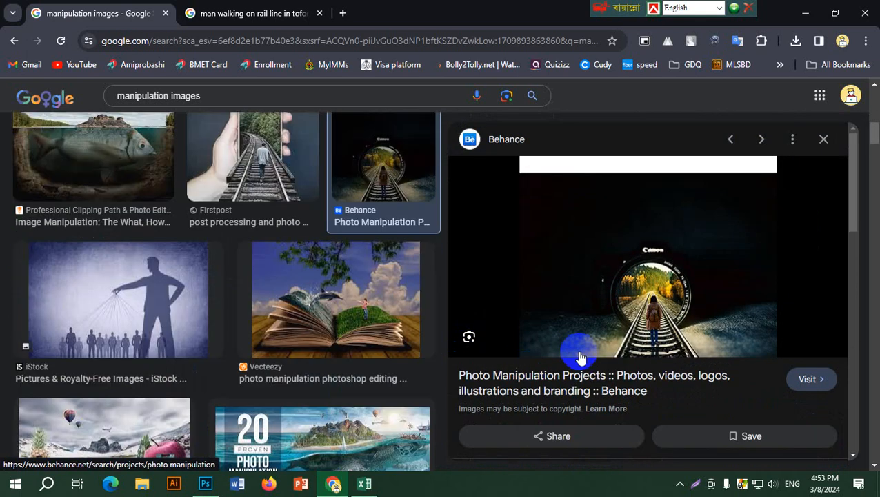
scroll(582, 354, down, 3)
scroll(641, 351, down, 3)
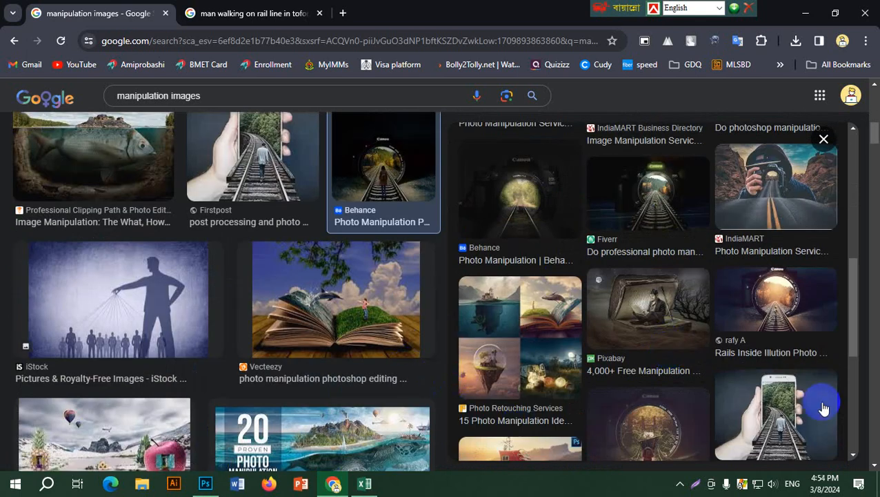
click(656, 189)
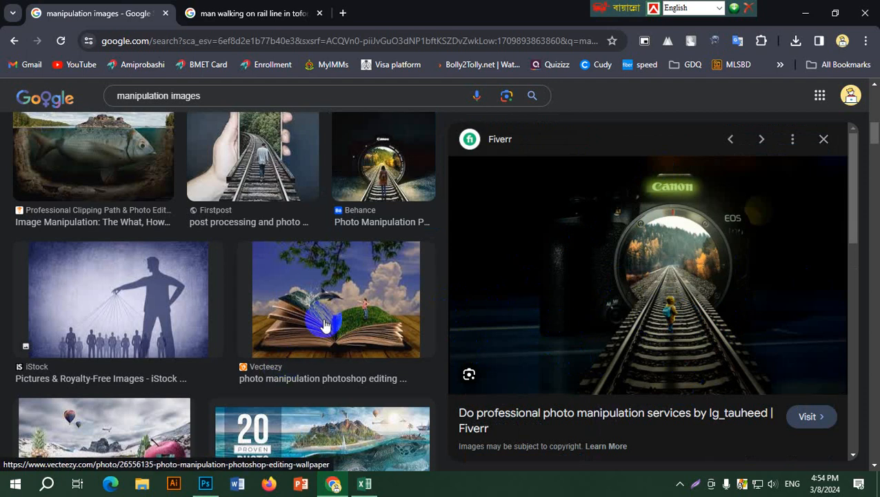
- Reopen the Behance railway result and preview the related "Rails Inside Illution Photo Manipulation" image
click(362, 176)
scroll(358, 331, down, 3)
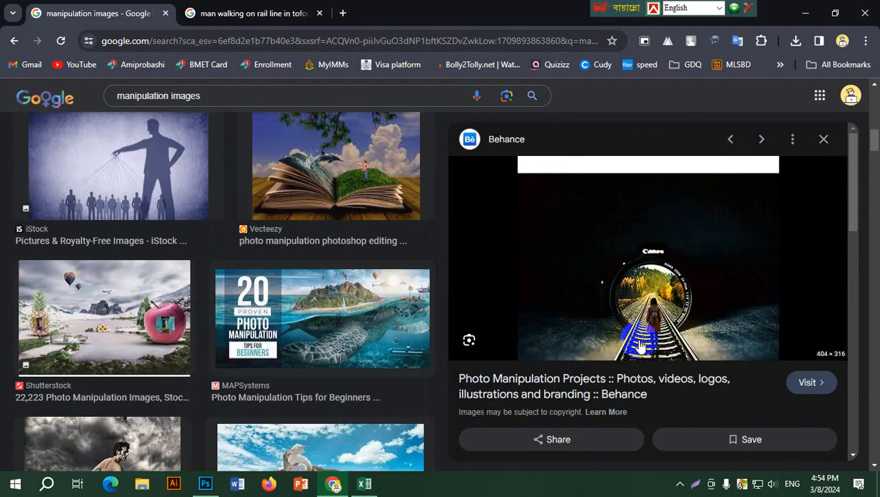
scroll(376, 378, down, 3)
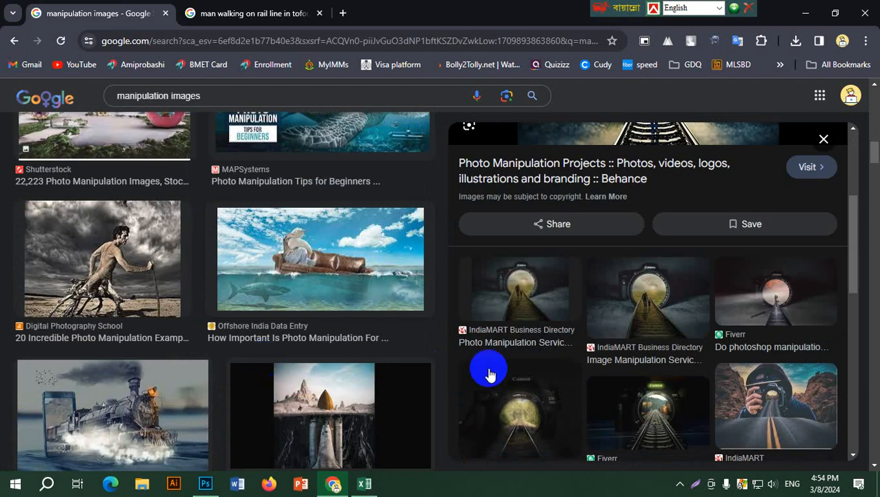
scroll(653, 353, down, 3)
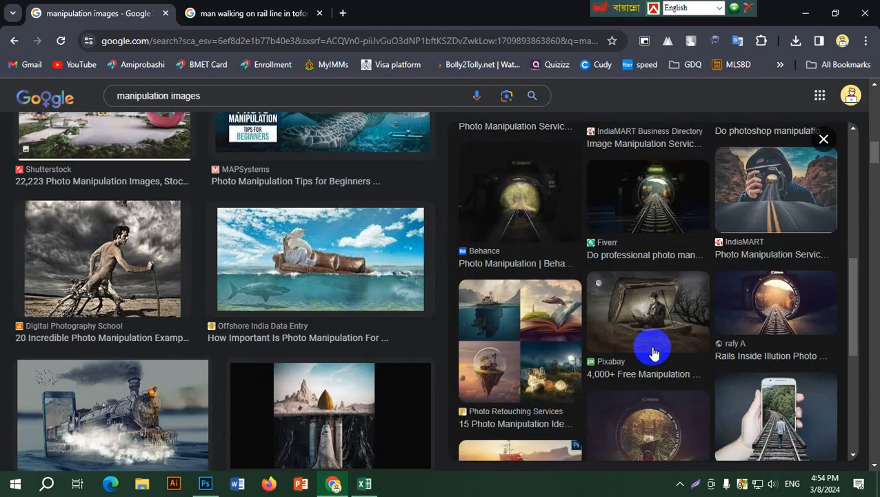
click(778, 310)
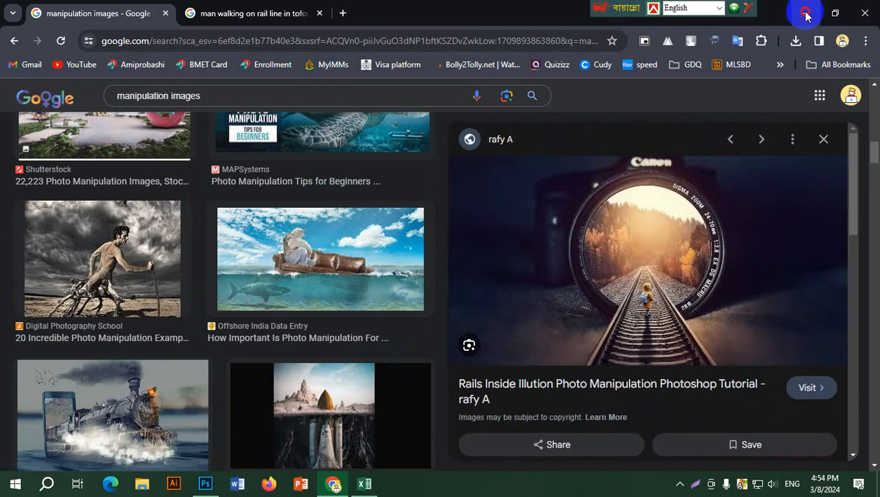
click(806, 14)
click(331, 483)
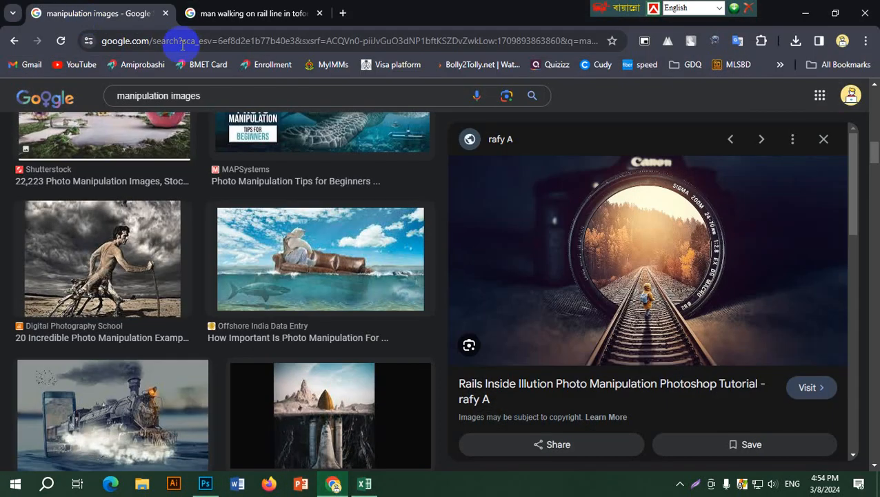
- Search Google Images for "dslr camera" and browse the results for a suitable camera picture
triple_click(207, 97)
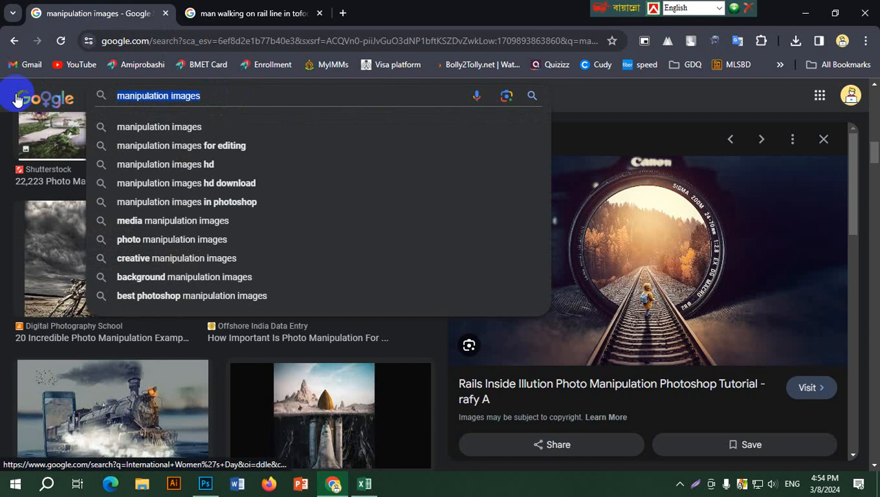
text(ds)
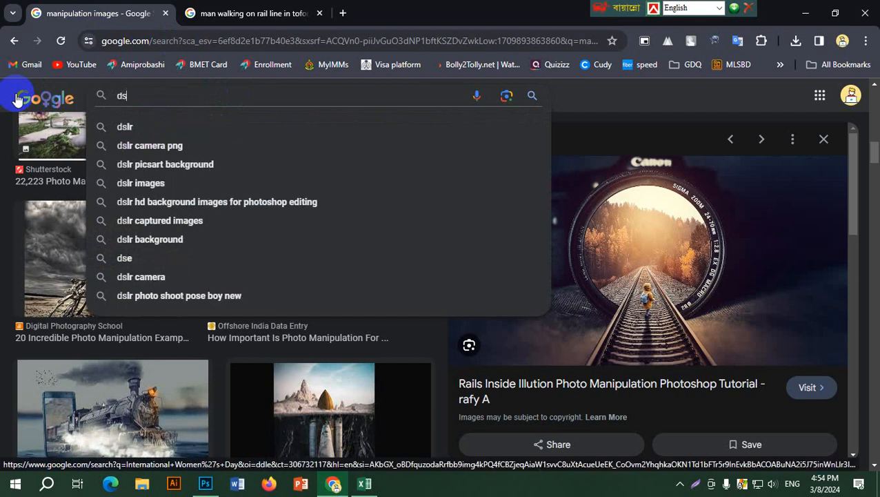
text(lr c)
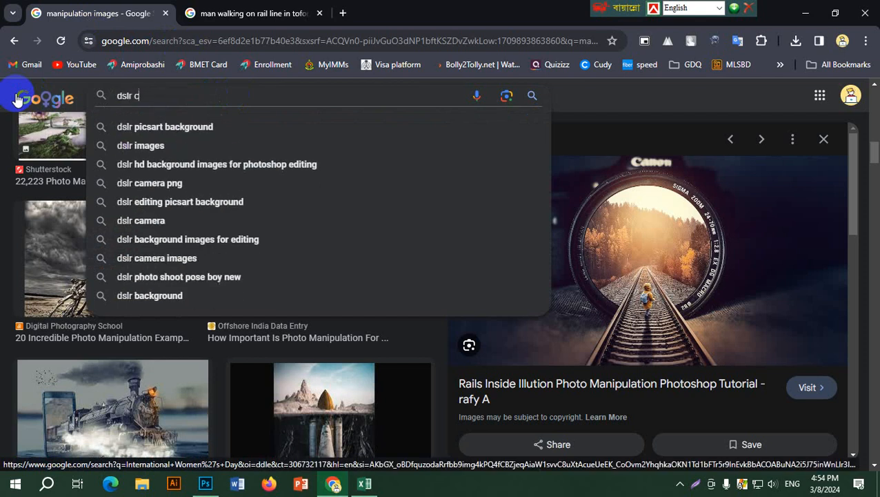
text(amera)
key(Return)
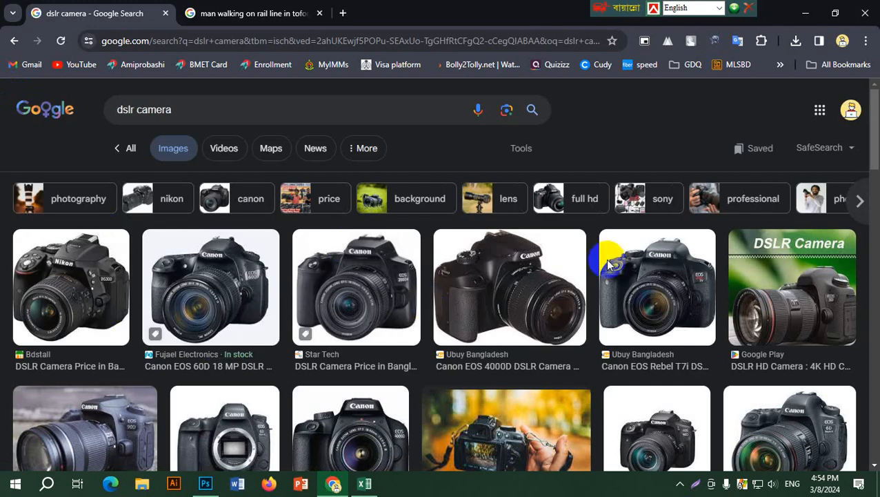
scroll(236, 389, down, 3)
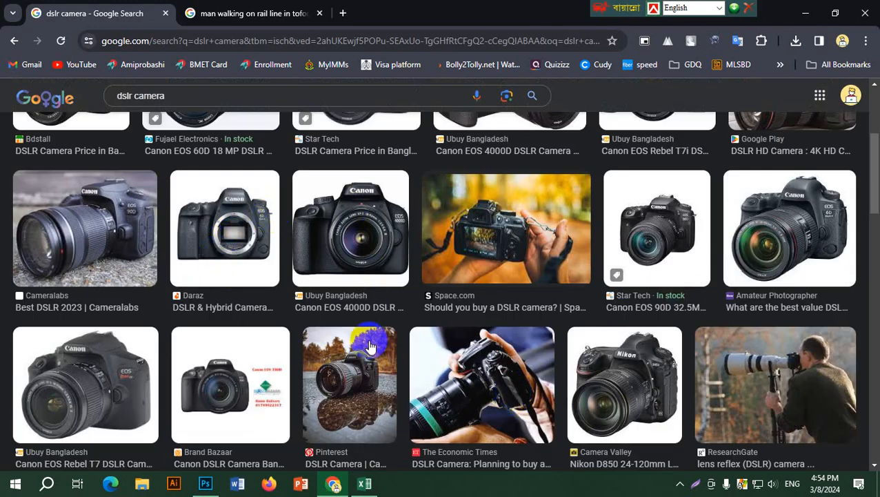
scroll(261, 374, down, 6)
scroll(276, 376, up, 6)
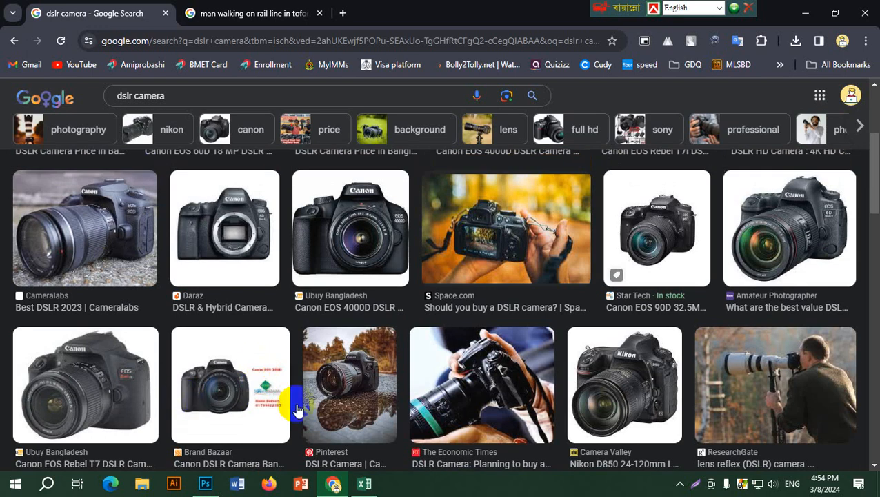
scroll(292, 379, up, 3)
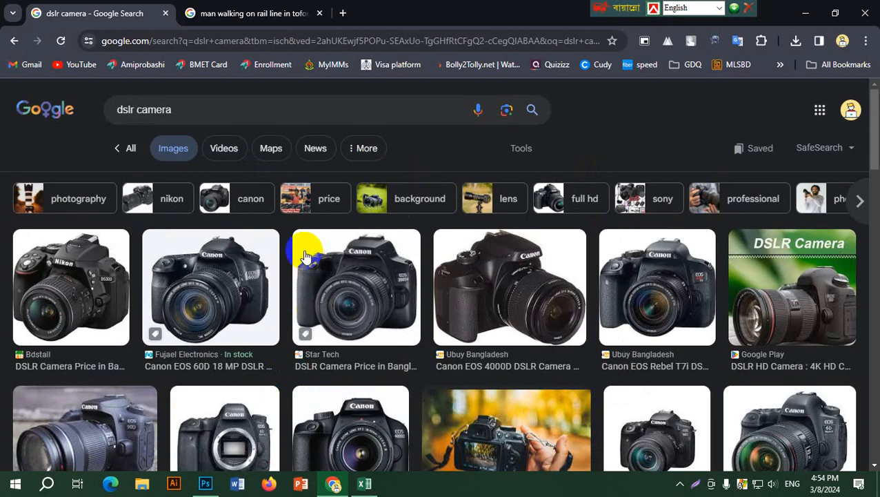
- Refine the image search to "dslr camera front view"
click(204, 115)
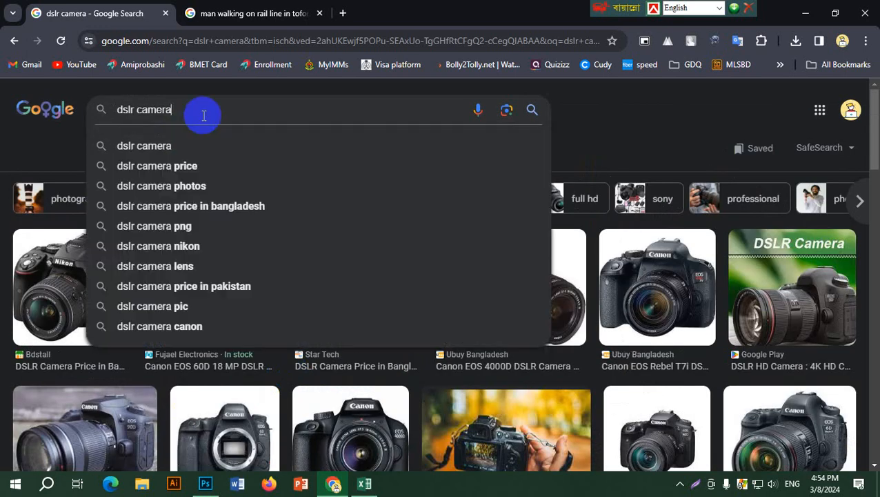
text(fr)
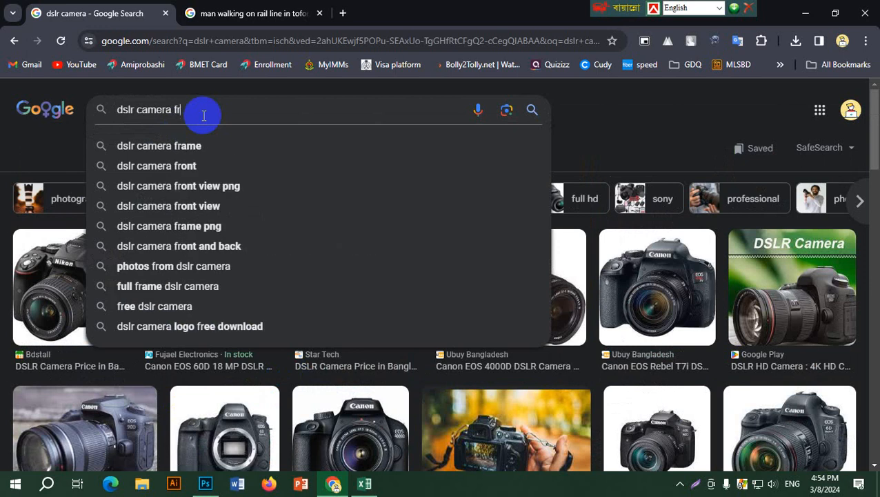
text(ont)
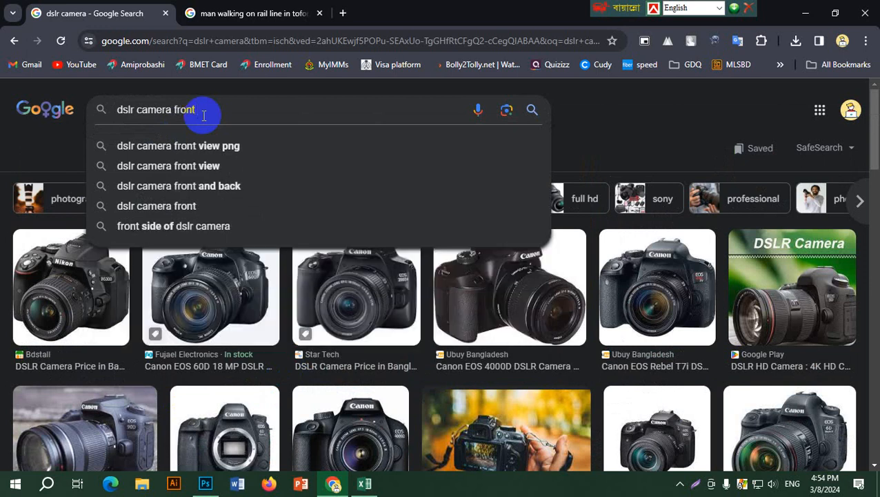
text( vierw)
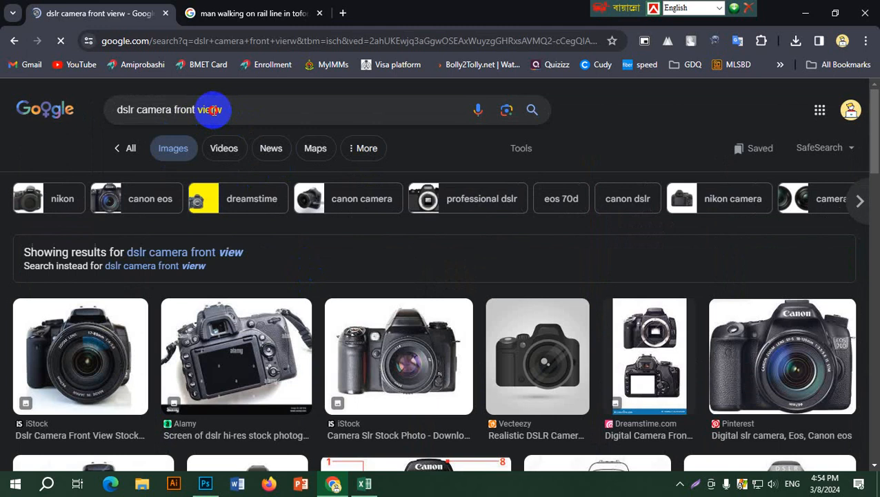
click(213, 110)
key(BackSpace)
key(Return)
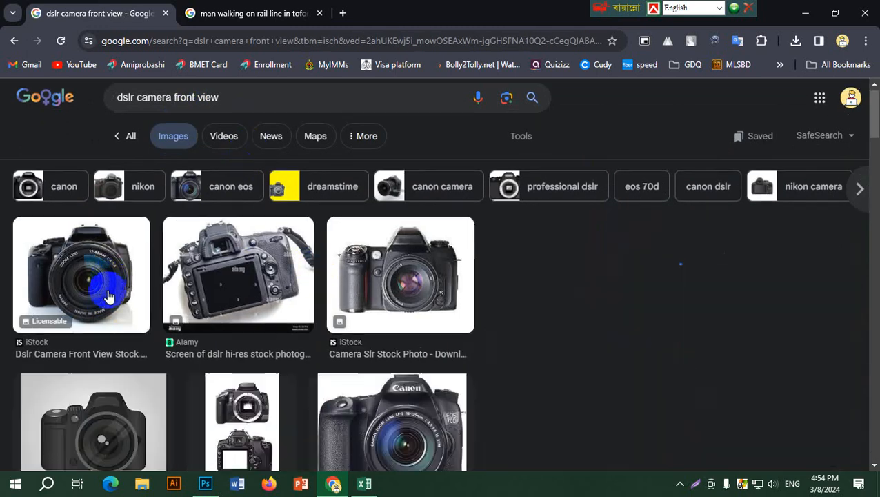
- Preview the iStock front-view camera and the Pinterest Canon EOS 70D front-view image
click(107, 296)
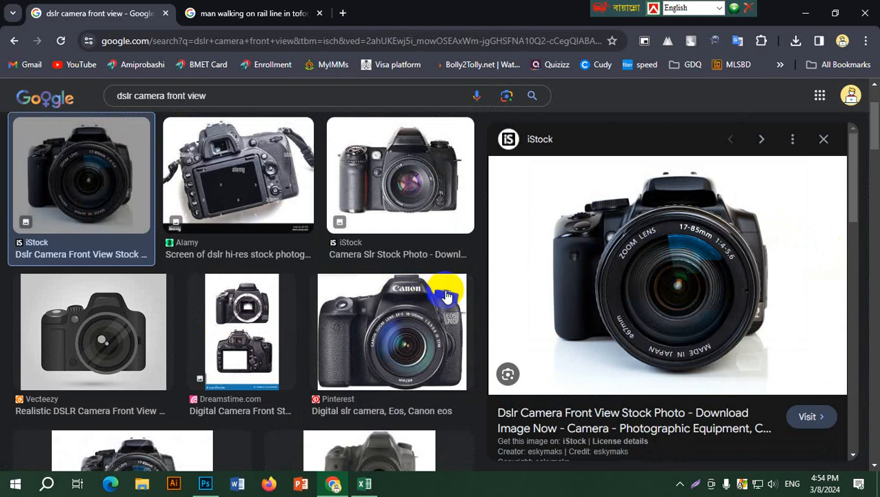
click(439, 311)
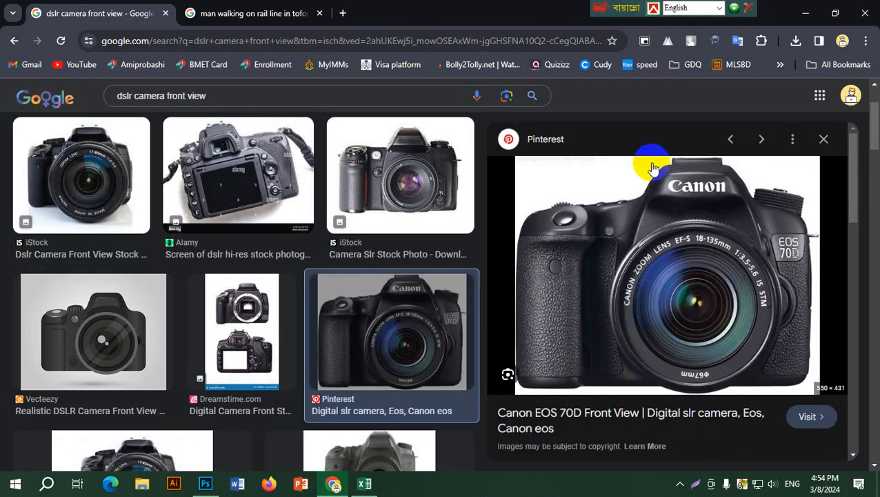
scroll(864, 290, up, 2)
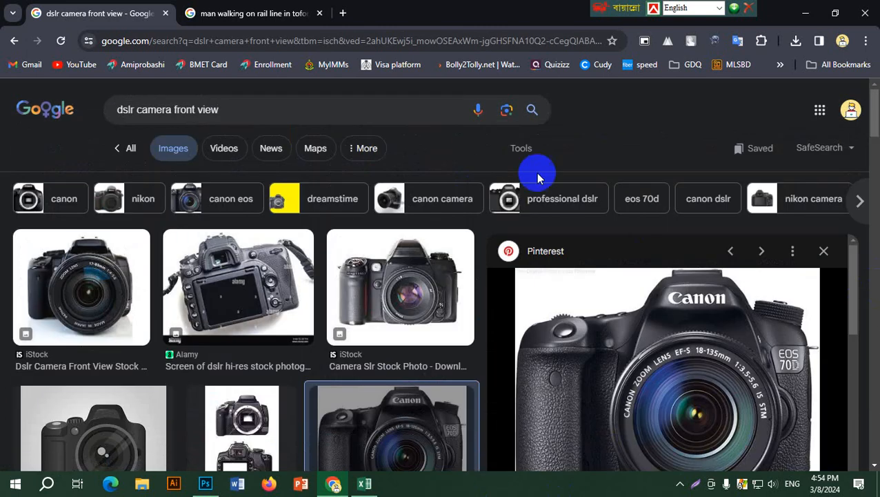
- Filter the camera image results by color to Transparent
click(521, 154)
click(352, 181)
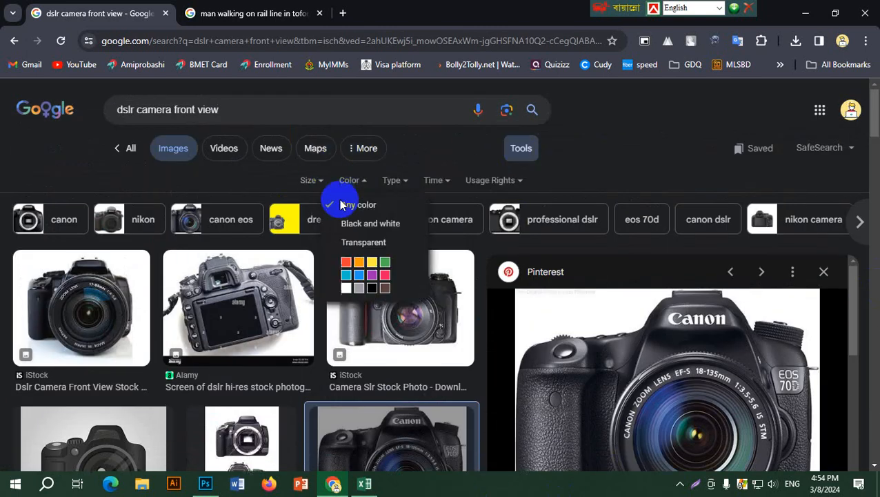
click(381, 242)
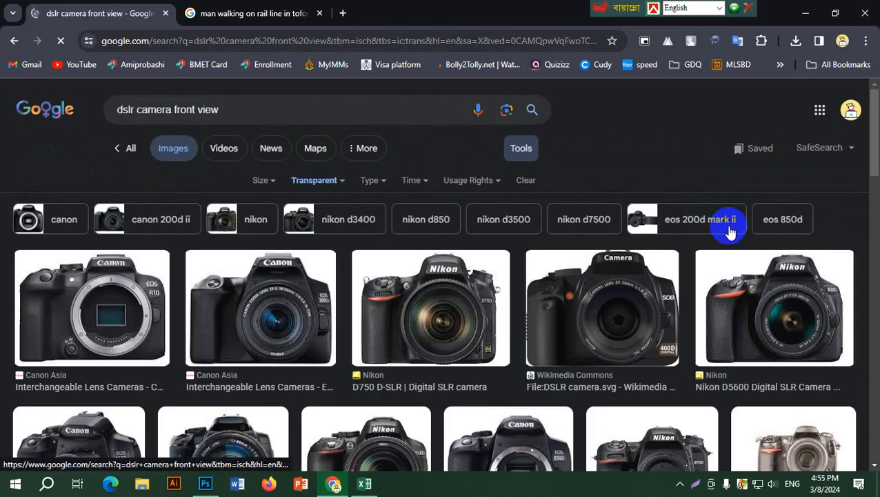
scroll(727, 232, down, 2)
scroll(727, 232, down, 2)
click(387, 262)
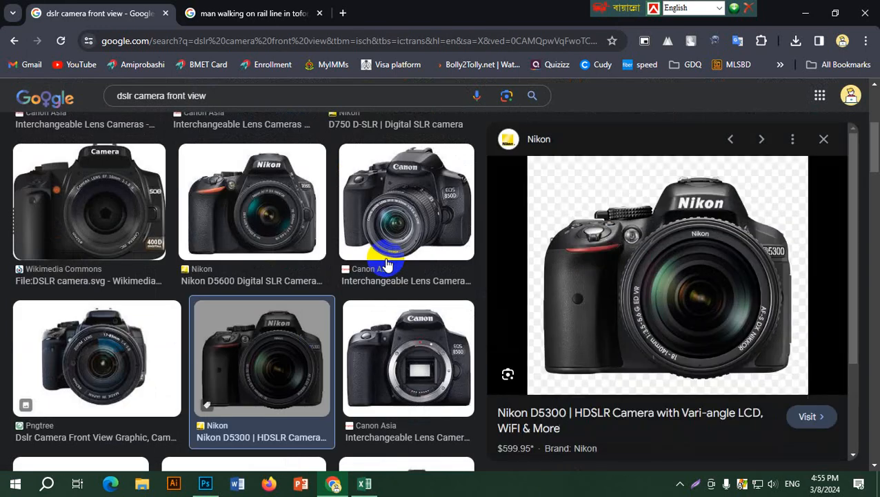
right_click(683, 270)
click(765, 218)
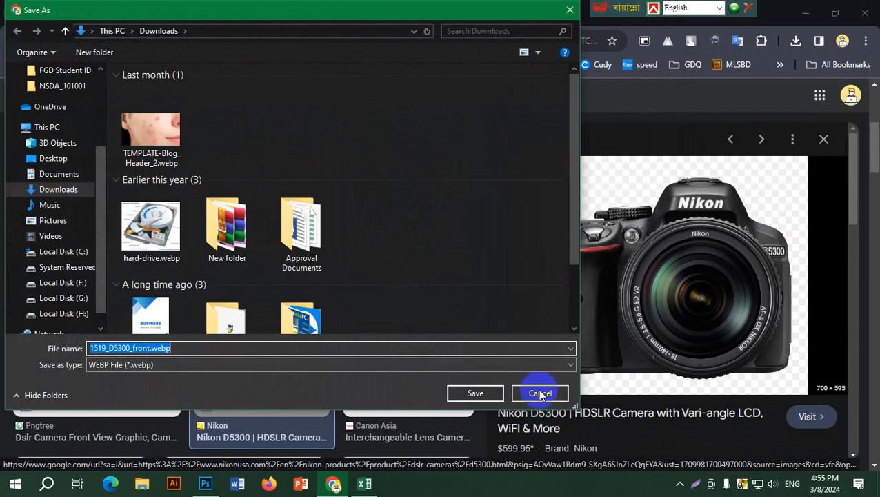
click(540, 392)
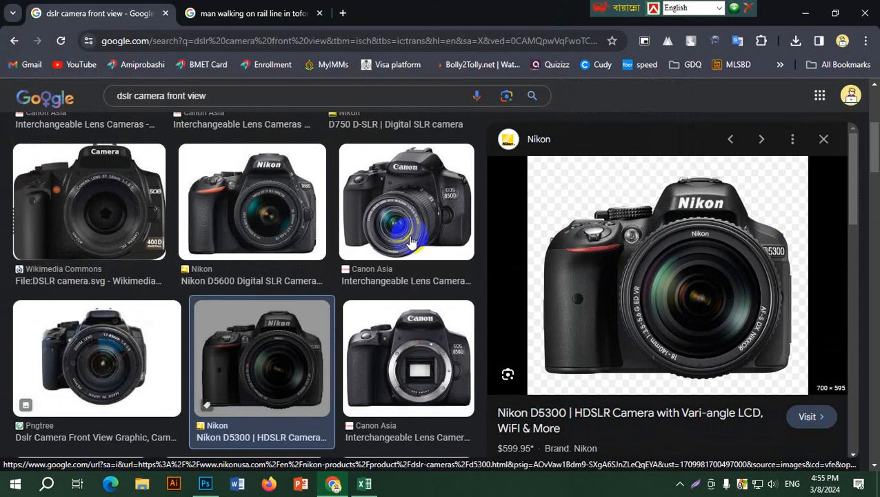
right_click(739, 265)
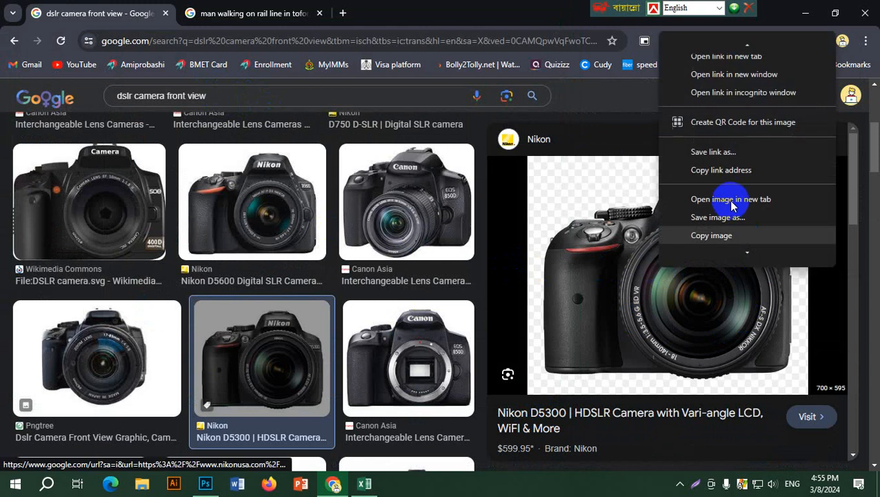
click(739, 218)
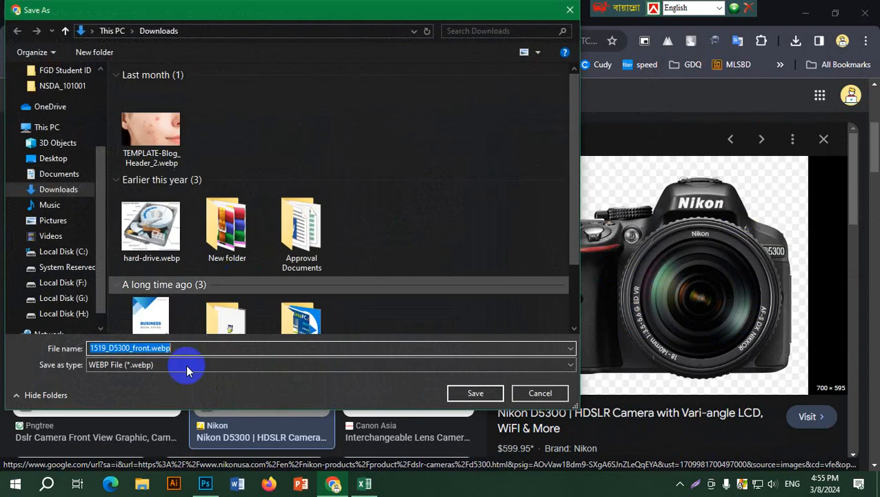
click(549, 395)
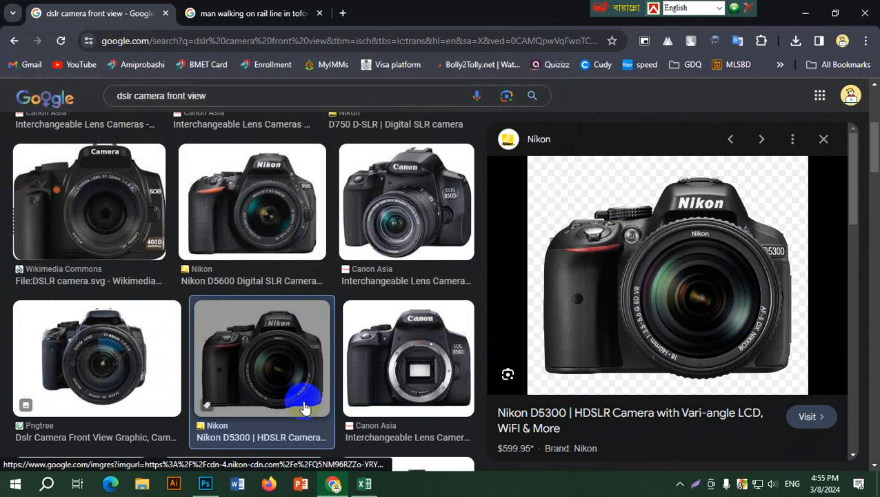
- Preview the Nikon D780 front-view result and save its image to the Downloads folder as 1618_D780_front.png
click(271, 335)
click(92, 381)
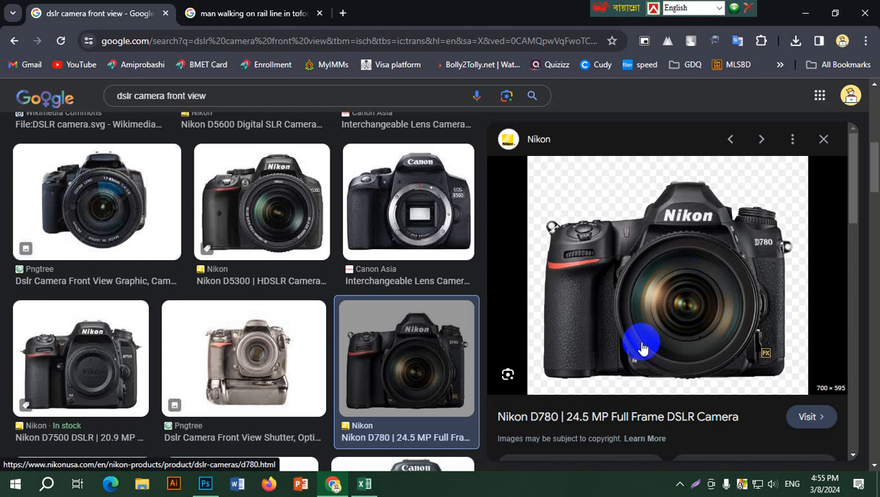
right_click(667, 284)
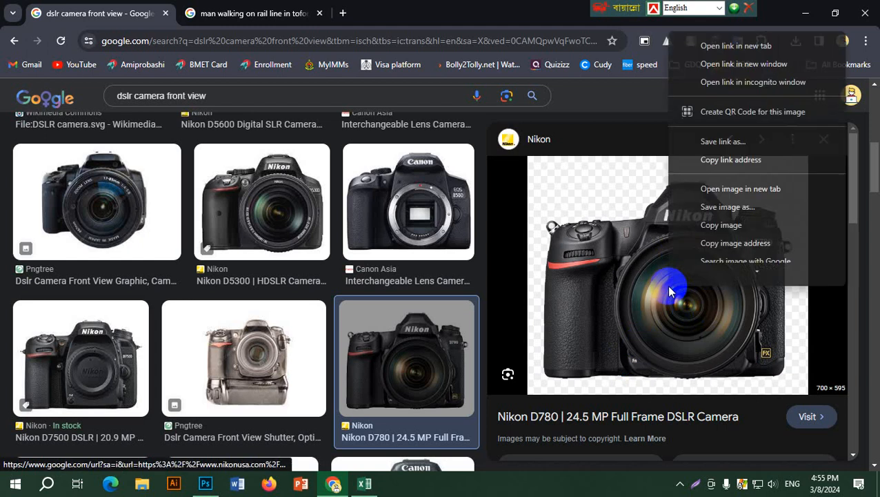
click(752, 216)
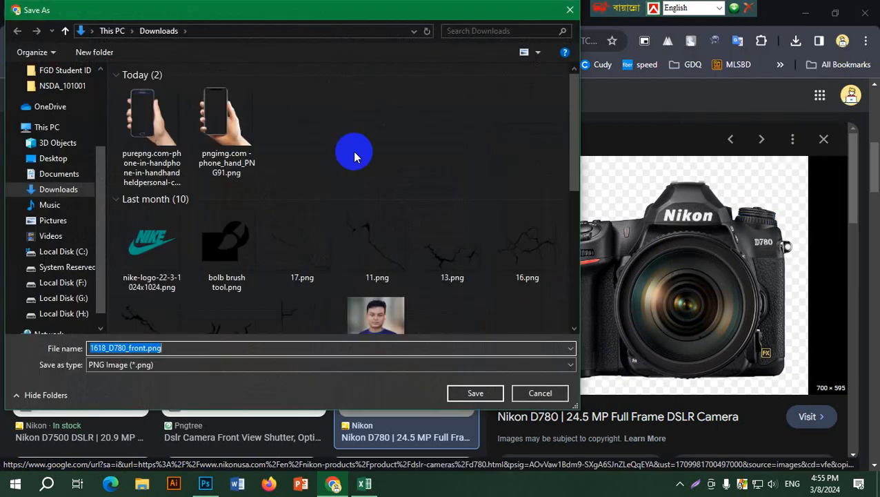
click(474, 395)
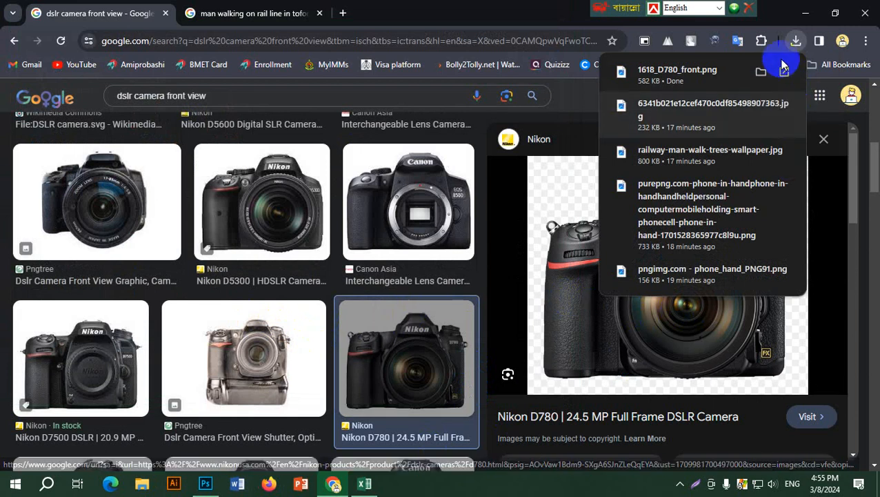
click(796, 41)
- Replace the image search query with "flore background" and run the search
scroll(244, 359, down, 3)
scroll(243, 355, up, 5)
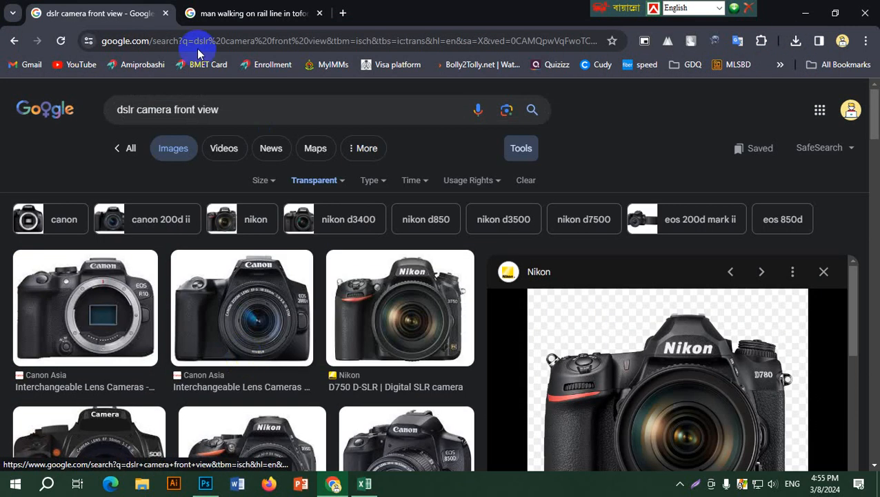
drag(269, 108, 6, 114)
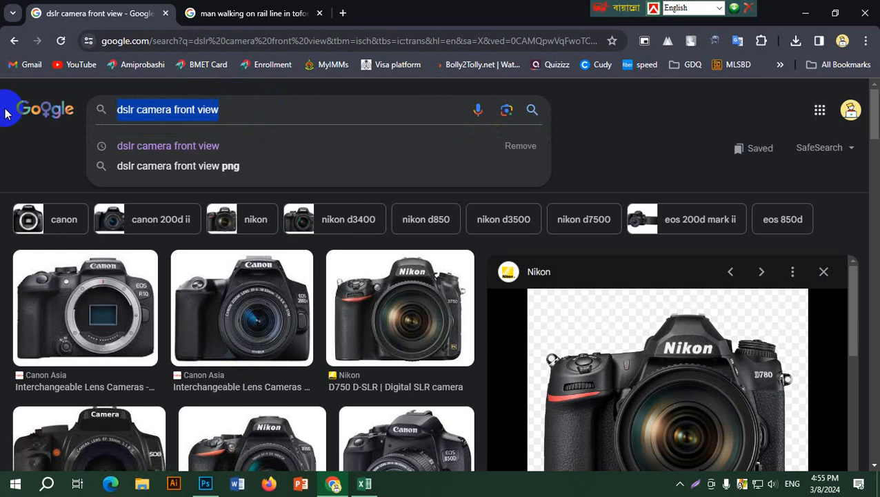
text(flore )
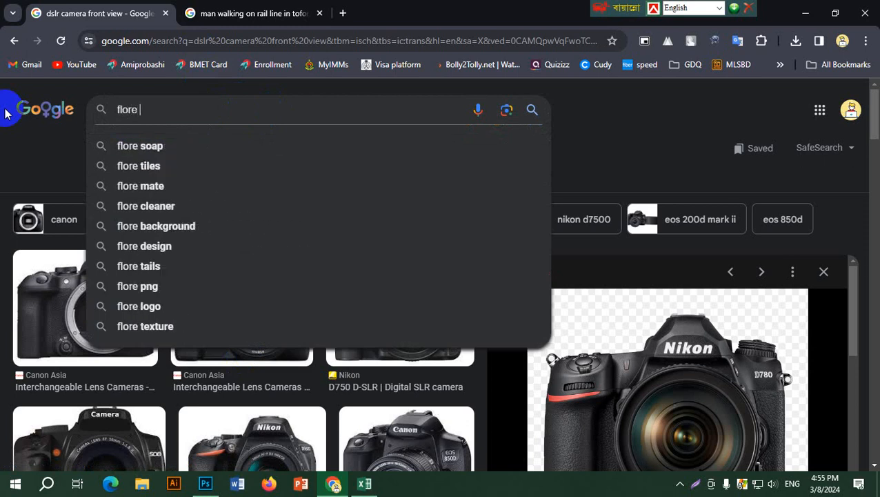
text(background)
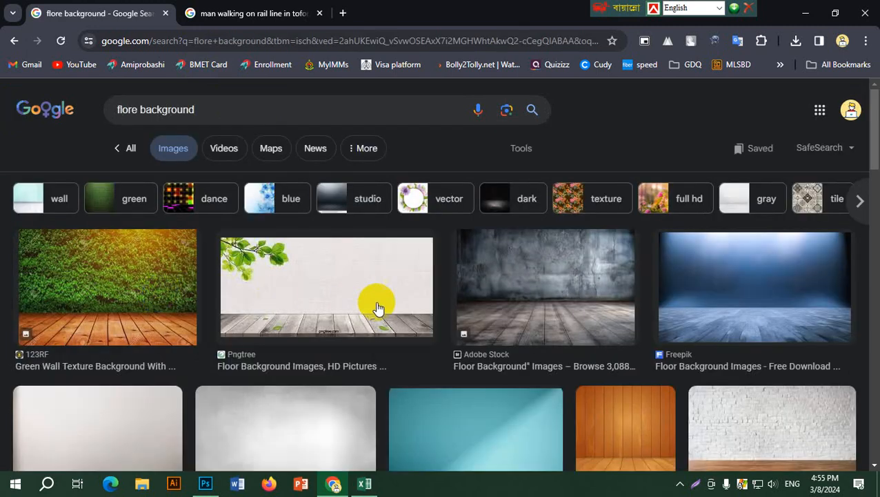
- Look through the floor background results and preview the Adobe Stock blue wall with a wooden floor
scroll(376, 303, down, 6)
scroll(365, 305, down, 4)
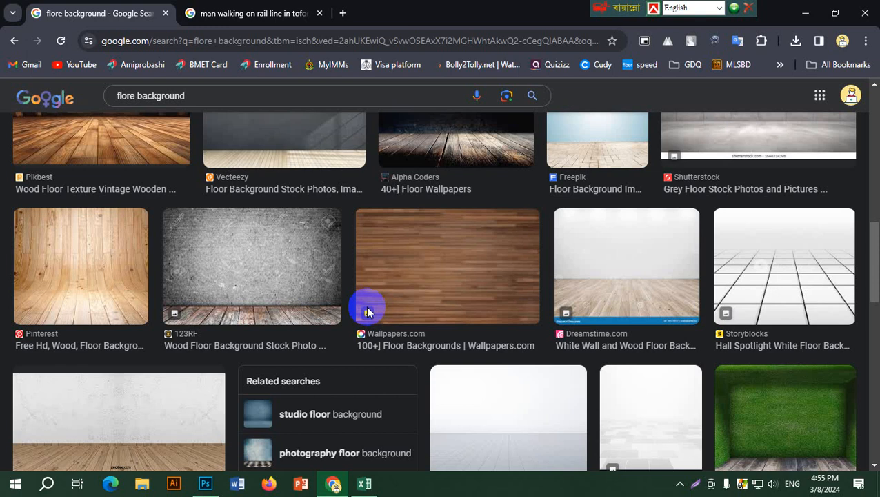
scroll(583, 314, down, 3)
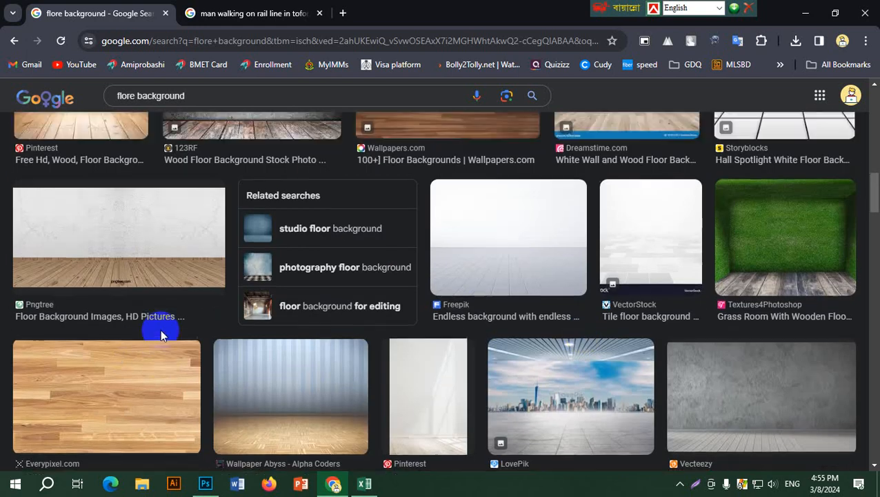
scroll(162, 334, down, 5)
scroll(228, 311, down, 3)
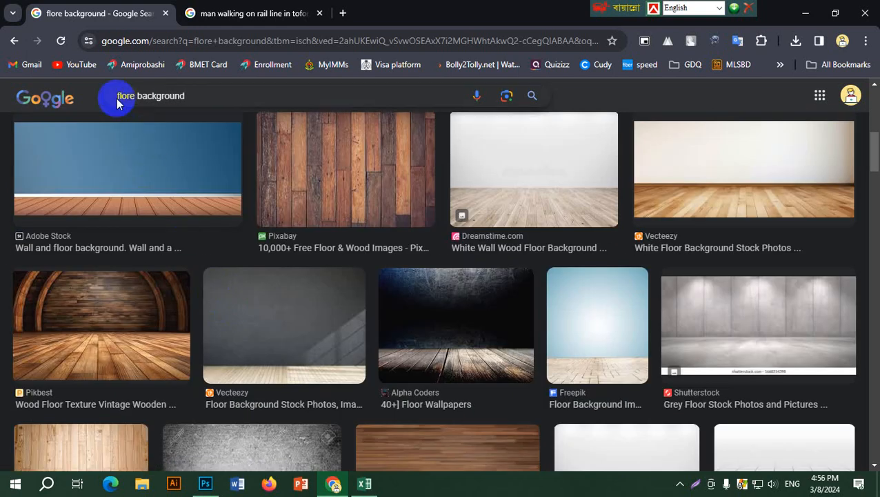
click(137, 194)
scroll(173, 271, up, 10)
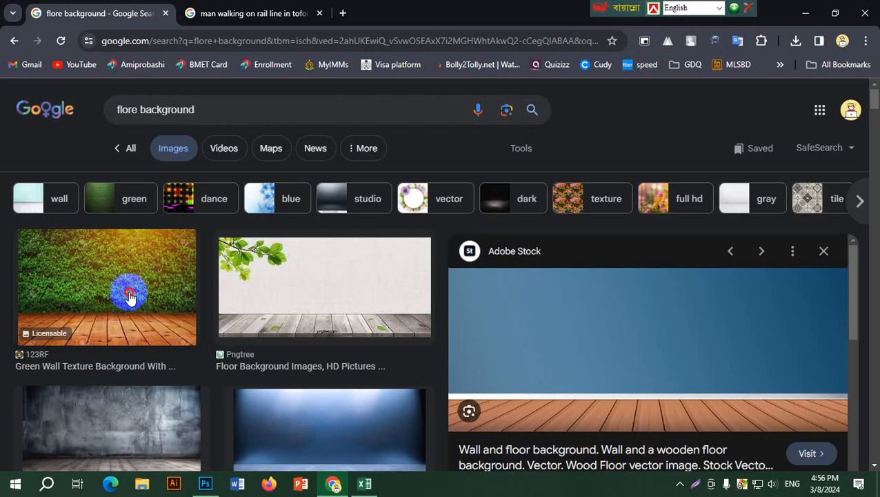
- Preview the 123RF green wall with wooden floor and compare it with similar green wall images among its related results
click(129, 294)
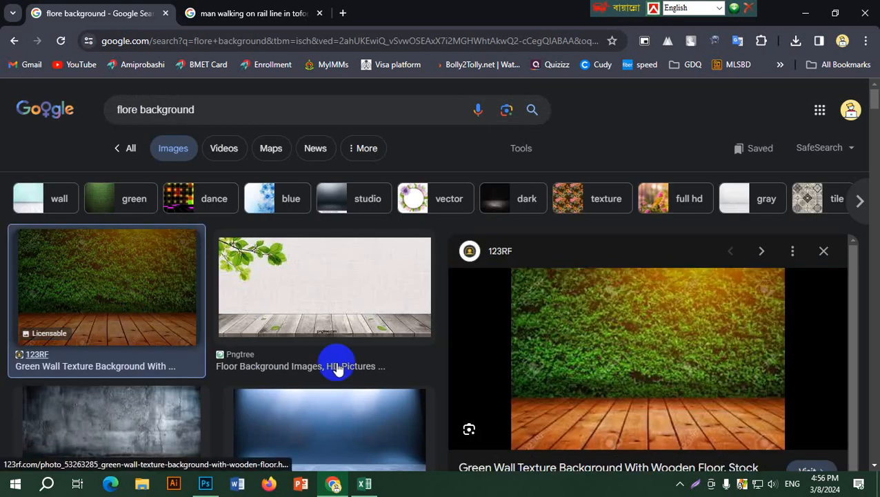
scroll(621, 334, down, 3)
scroll(683, 335, up, 3)
scroll(687, 335, down, 3)
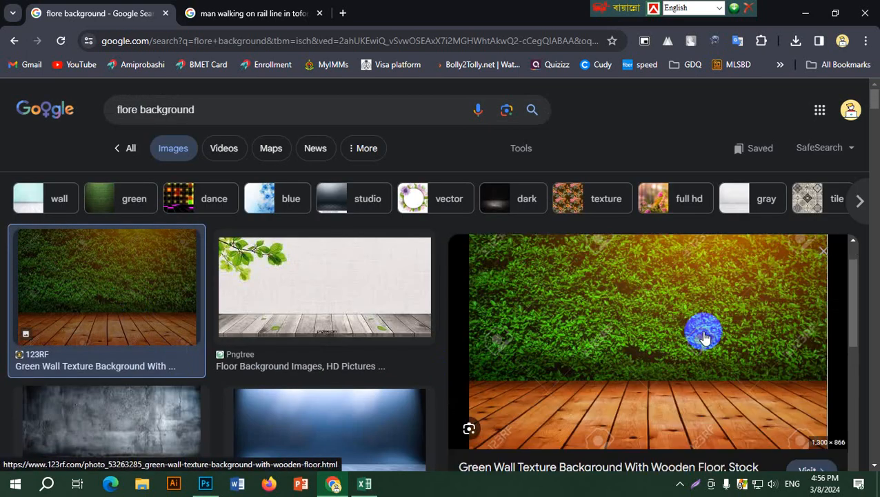
scroll(662, 382, down, 3)
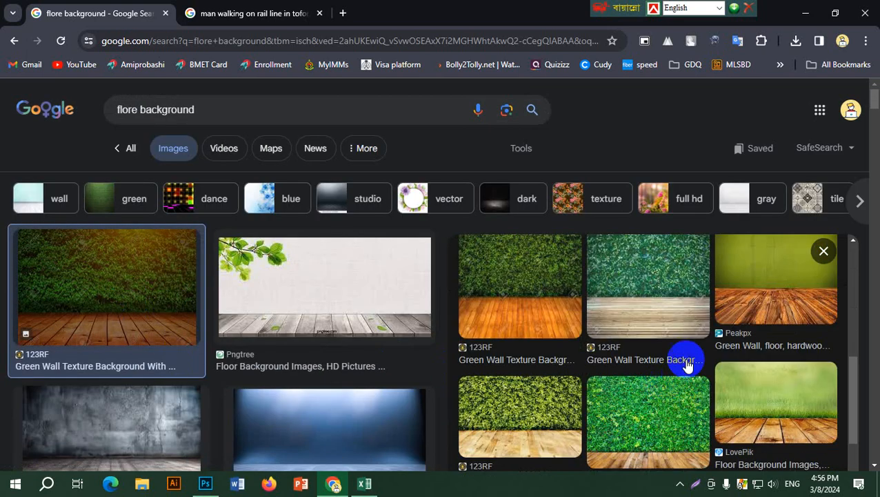
click(579, 298)
scroll(663, 386, down, 5)
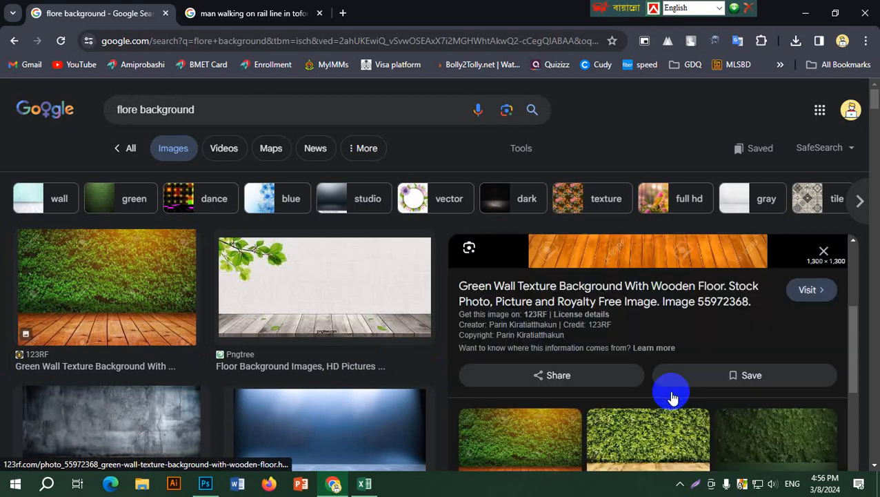
click(787, 396)
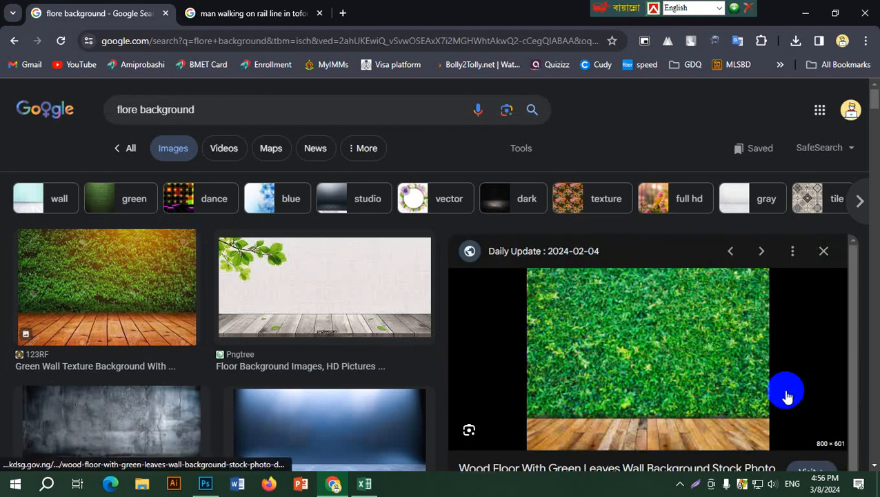
- Open the Pngtree wooden floor image with green leaves in its own browser tab
click(363, 314)
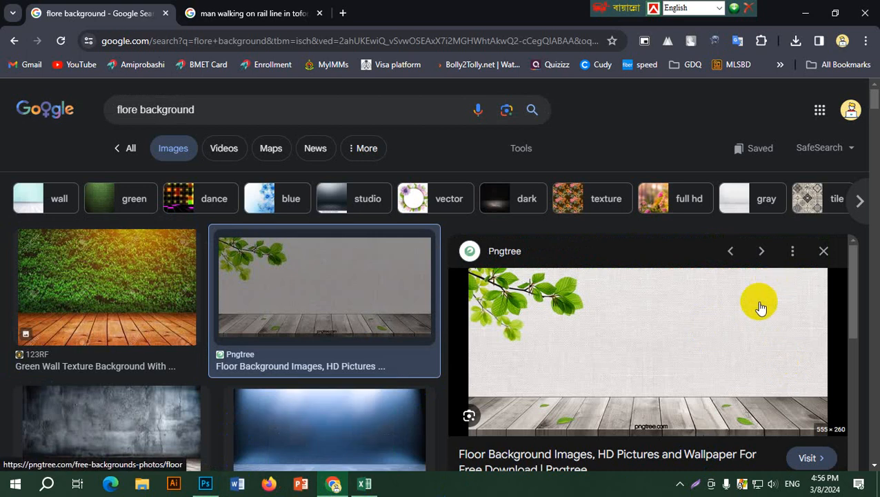
right_click(649, 318)
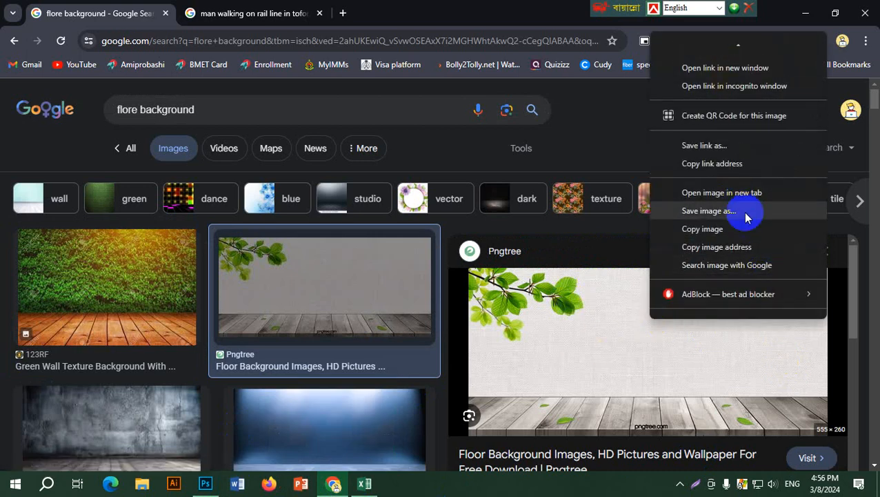
click(722, 192)
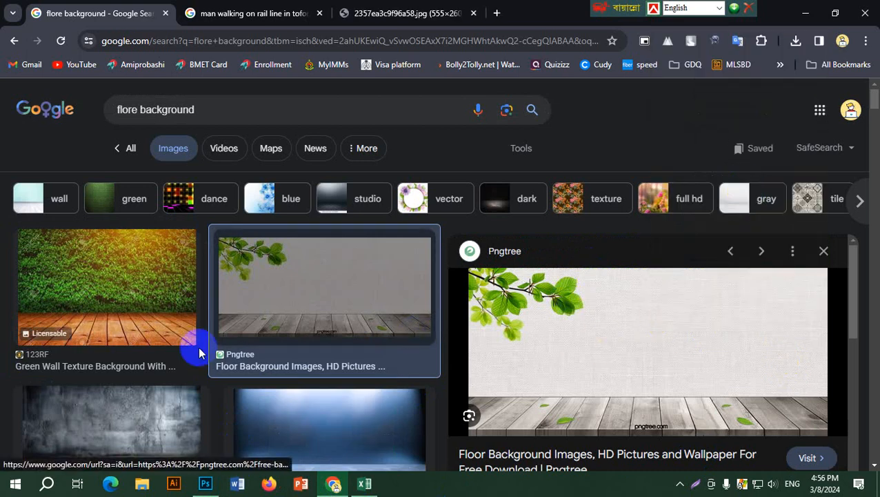
- Find the dark Alpha Coders wooden floor wallpaper in the results, open the image in a new tab and switch to it
scroll(251, 338, down, 5)
scroll(334, 334, down, 6)
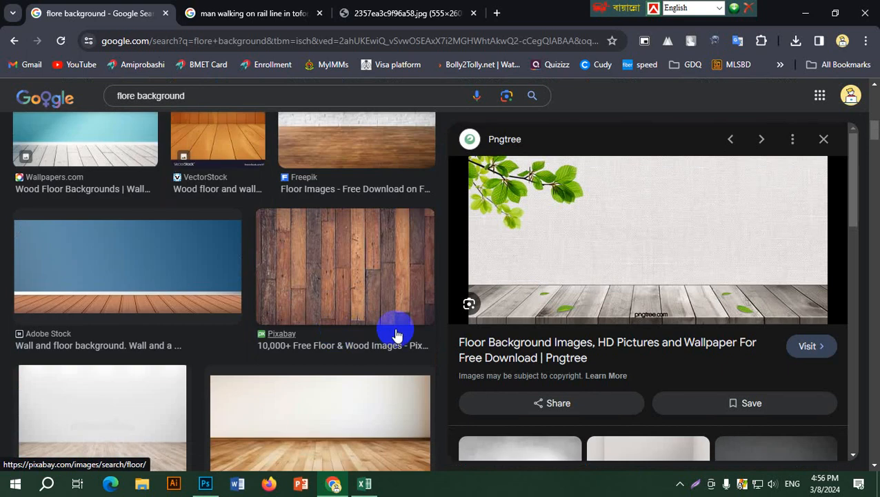
scroll(153, 329, down, 7)
scroll(153, 324, up, 3)
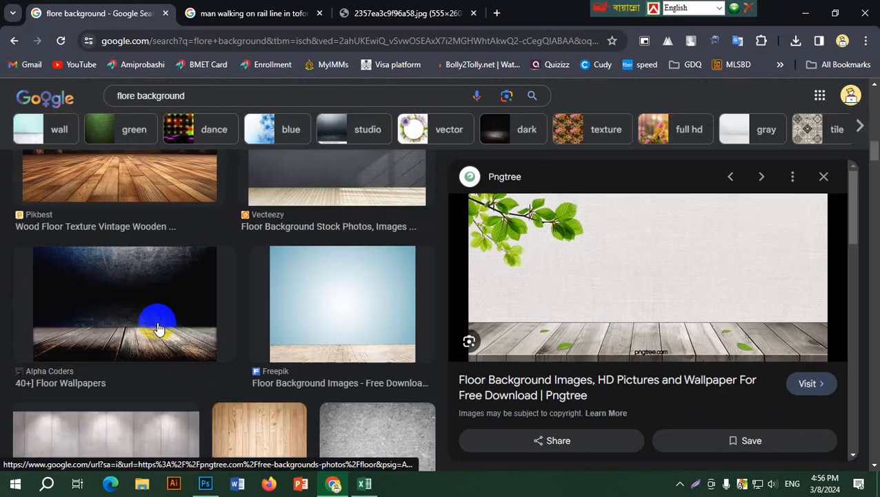
click(153, 296)
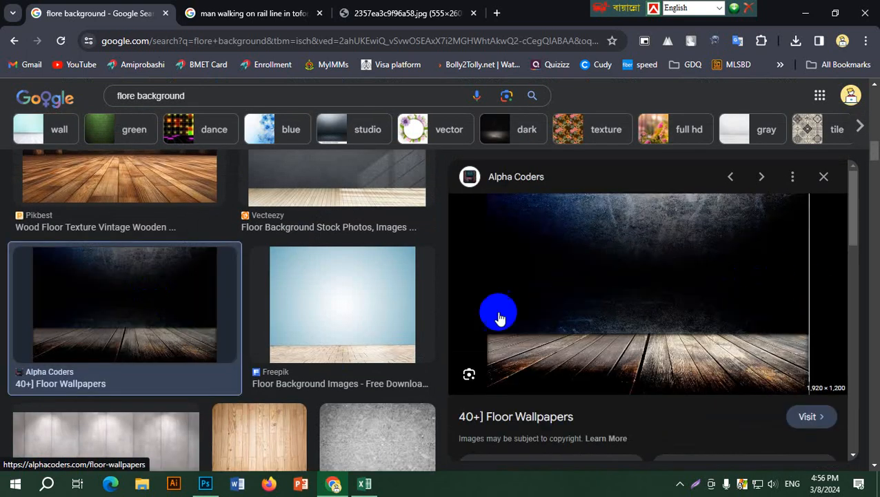
right_click(601, 268)
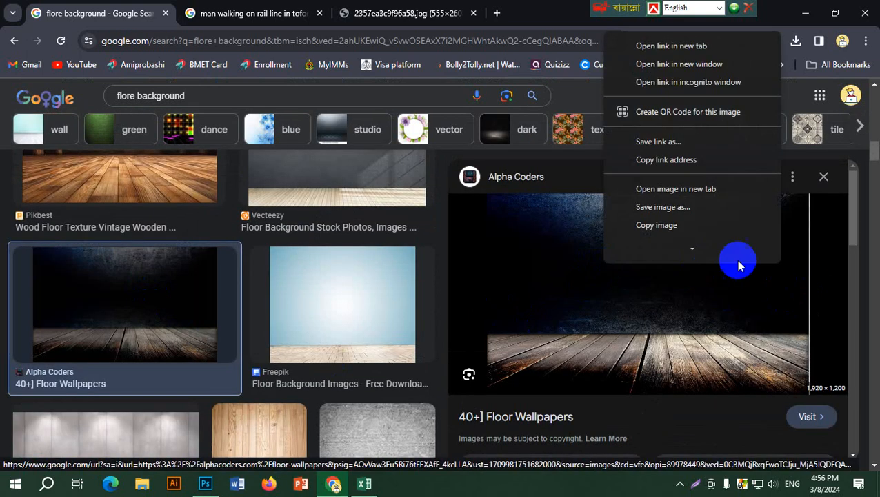
click(729, 197)
click(541, 15)
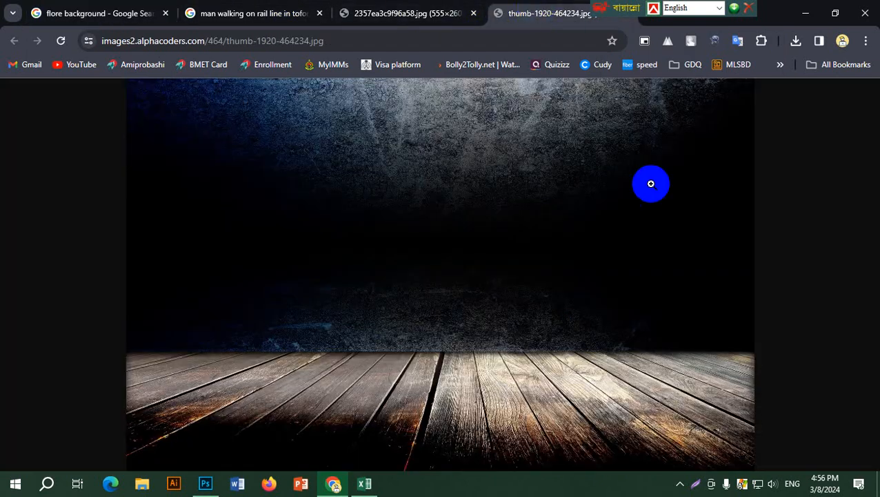
- Save the dark wooden floor wallpaper to the Downloads folder as thumb-1920-464234.jpg
right_click(297, 152)
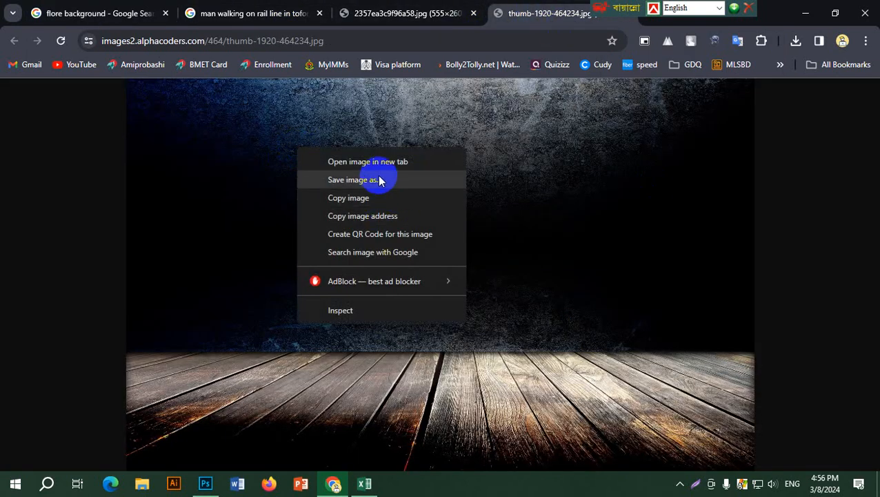
click(378, 180)
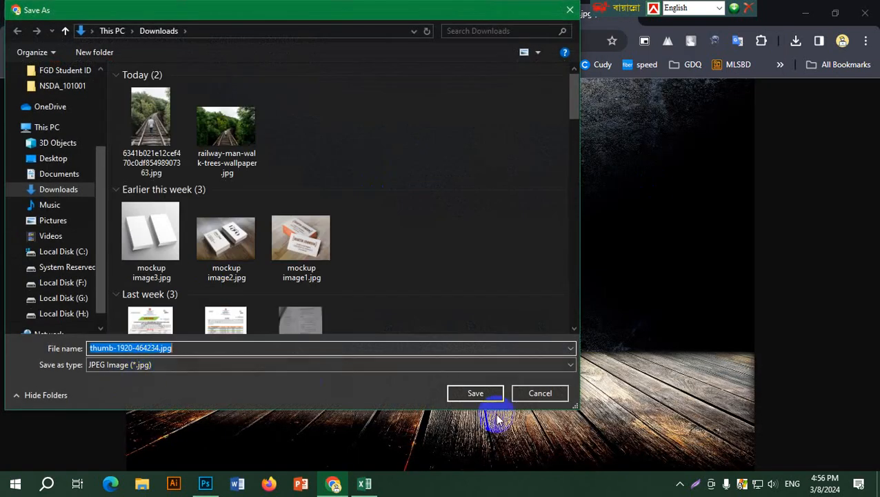
click(475, 392)
- Switch to the tab with the Pngtree leaf and wooden floor image and save that image to disk
click(405, 15)
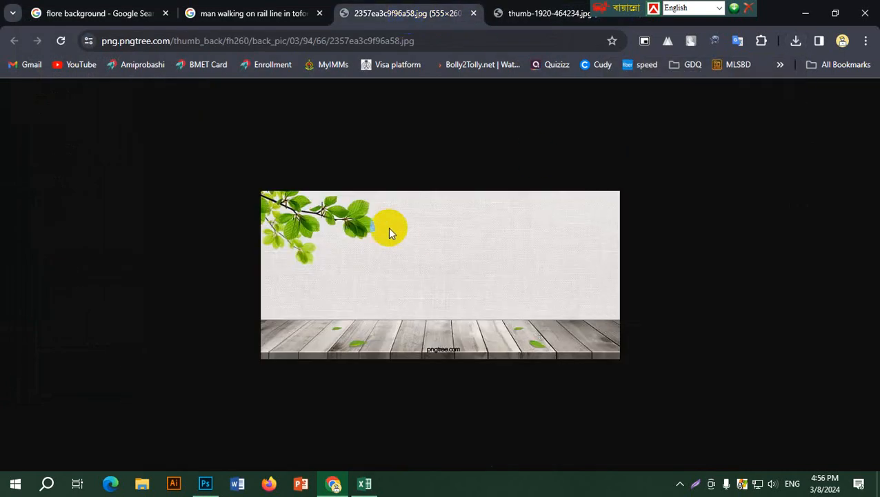
right_click(454, 237)
click(550, 271)
click(473, 393)
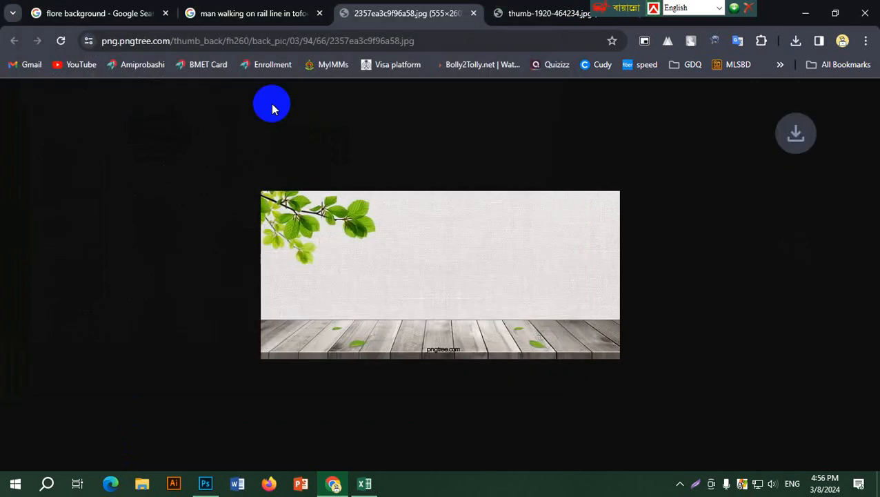
- Look through the open tabs with the floor background results, the dark wooden floor wallpaper and the man walking on rail line photos
click(126, 8)
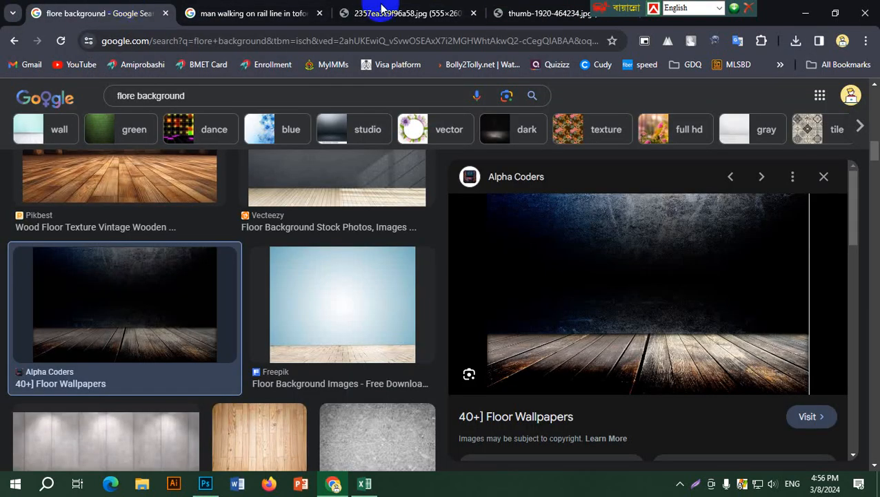
click(548, 9)
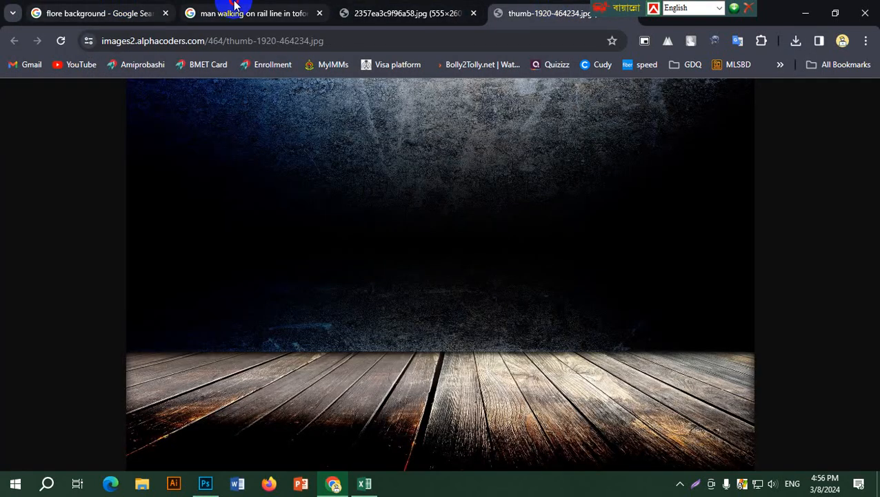
click(232, 8)
click(109, 9)
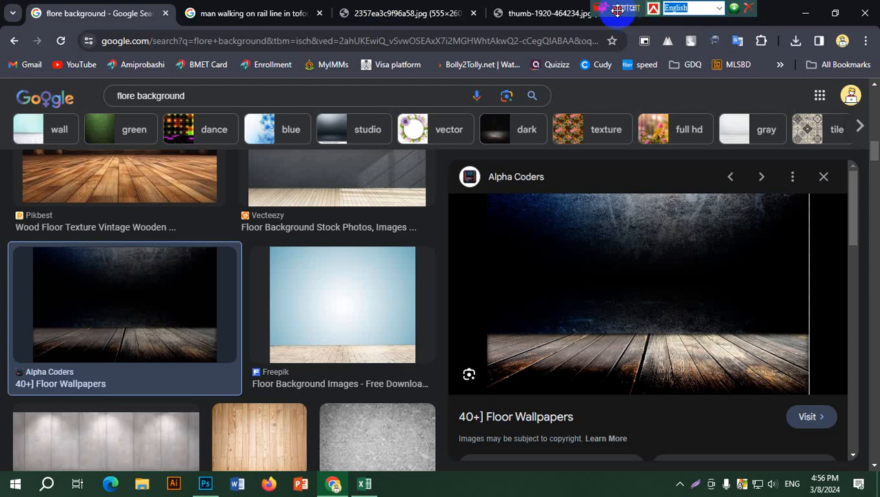
click(258, 8)
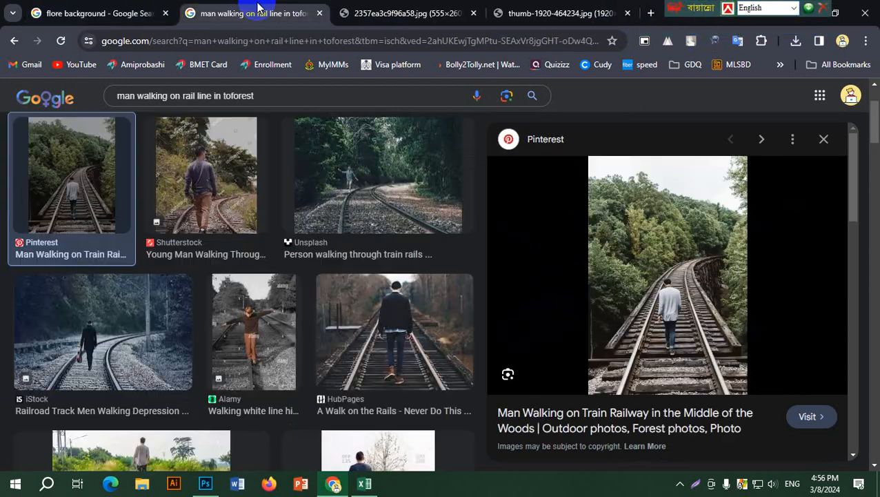
scroll(348, 295, down, 5)
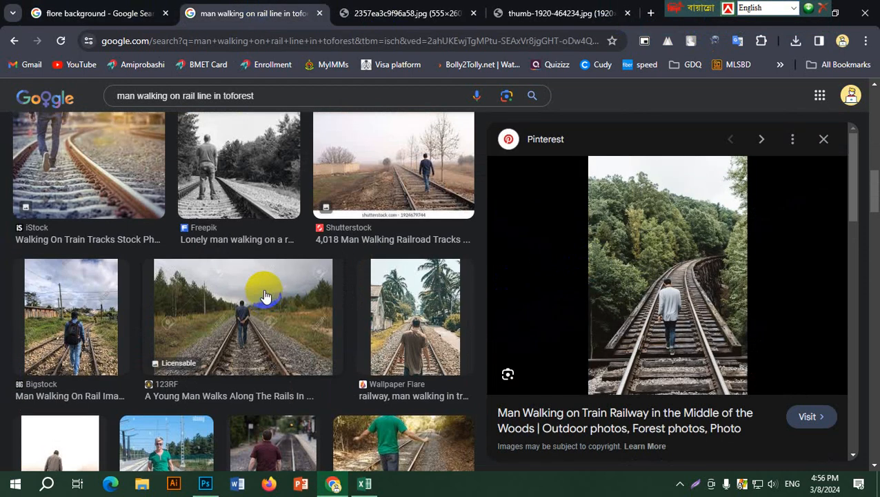
scroll(265, 296, up, 5)
- Return the flore background search tab through its history to the earlier manipulation images results
click(45, 8)
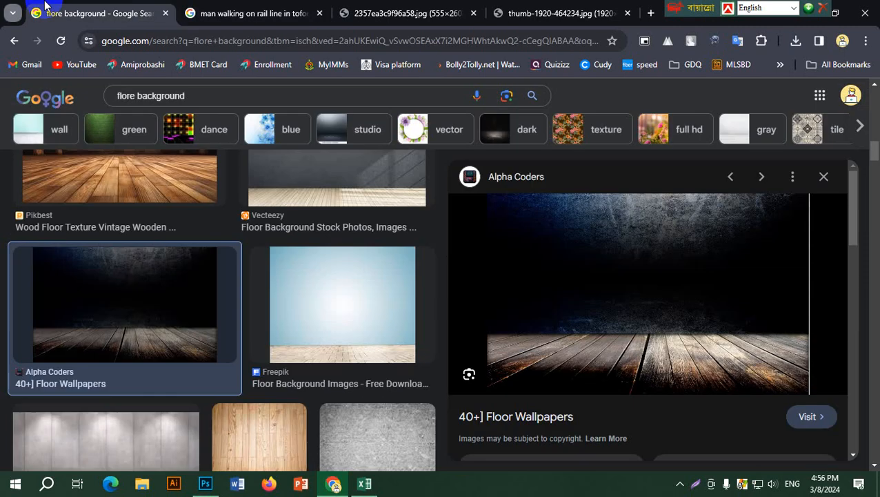
scroll(220, 354, up, 5)
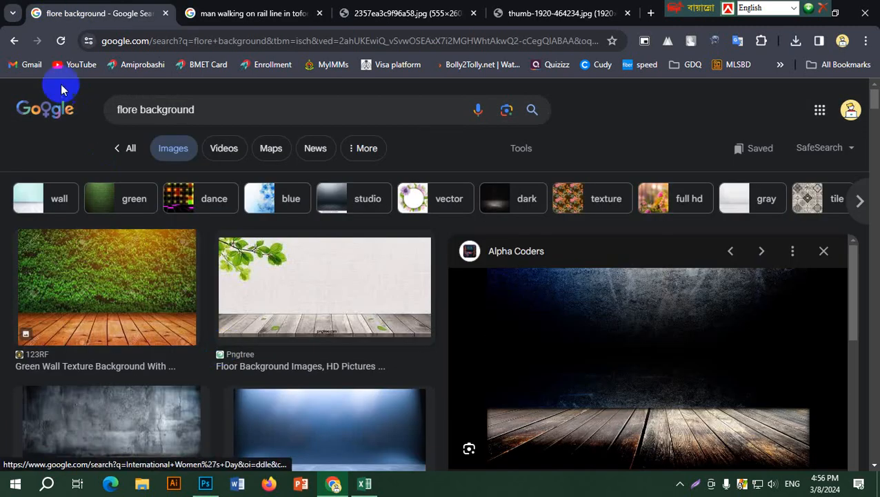
click(15, 43)
click(14, 43)
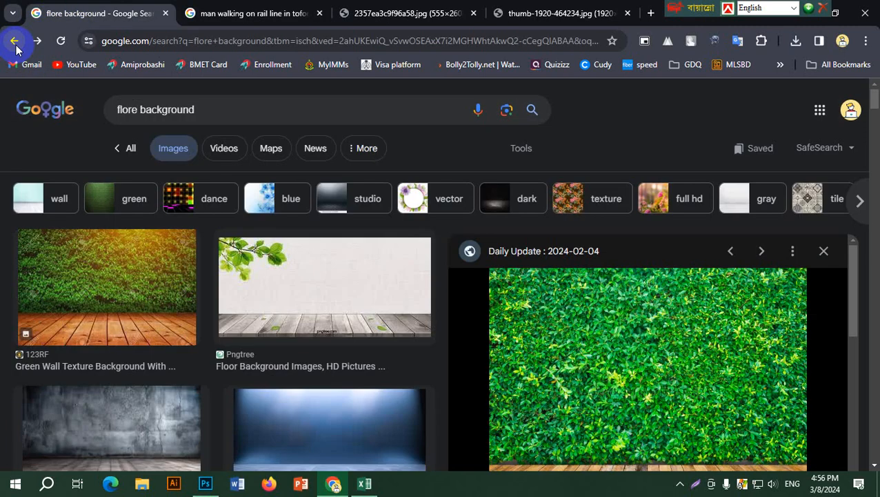
click(15, 43)
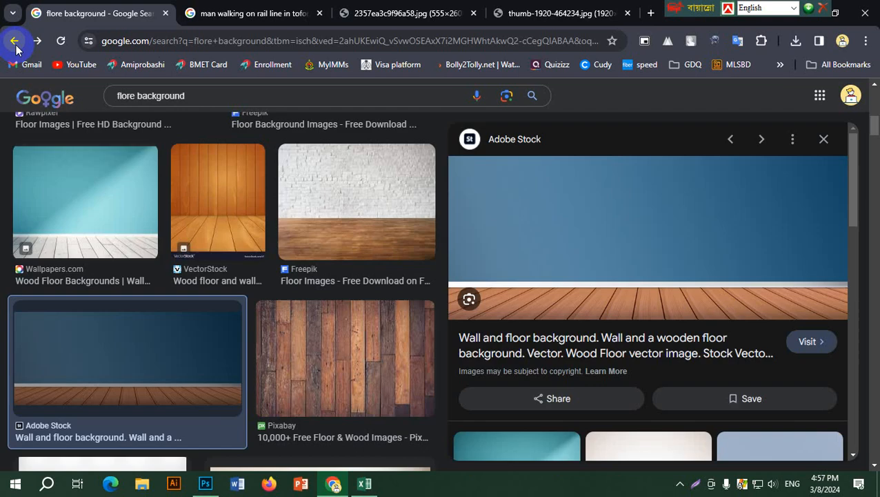
click(14, 43)
click(14, 43)
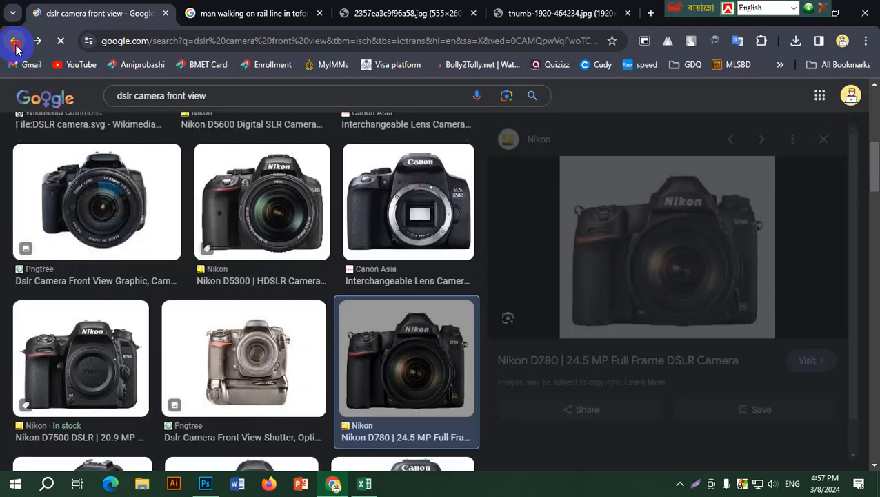
click(15, 43)
click(14, 43)
click(14, 43)
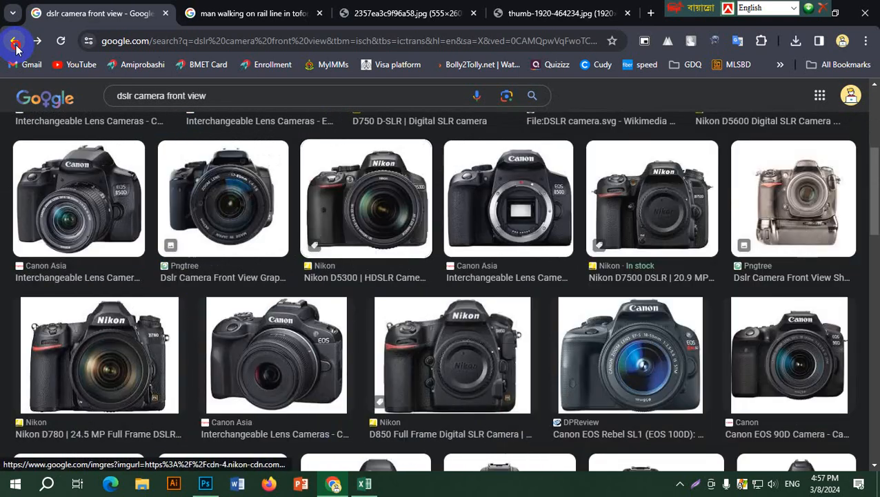
click(14, 43)
click(14, 43)
click(15, 43)
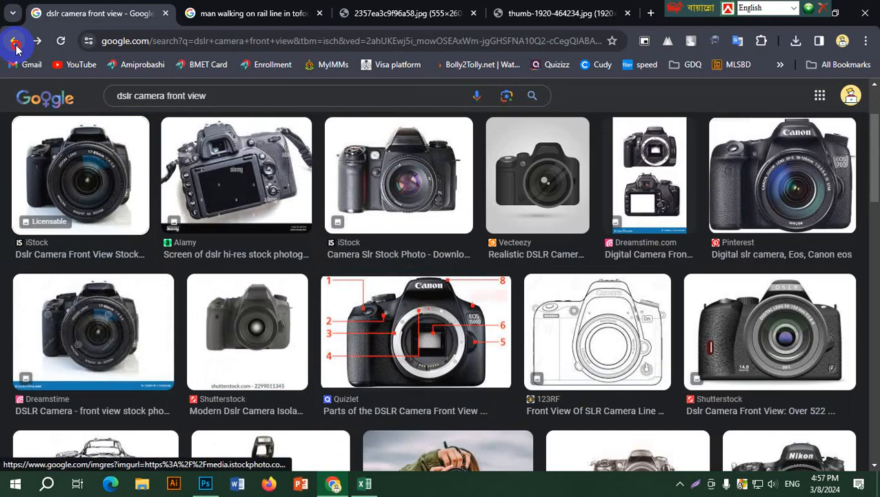
click(15, 43)
click(15, 43)
click(14, 43)
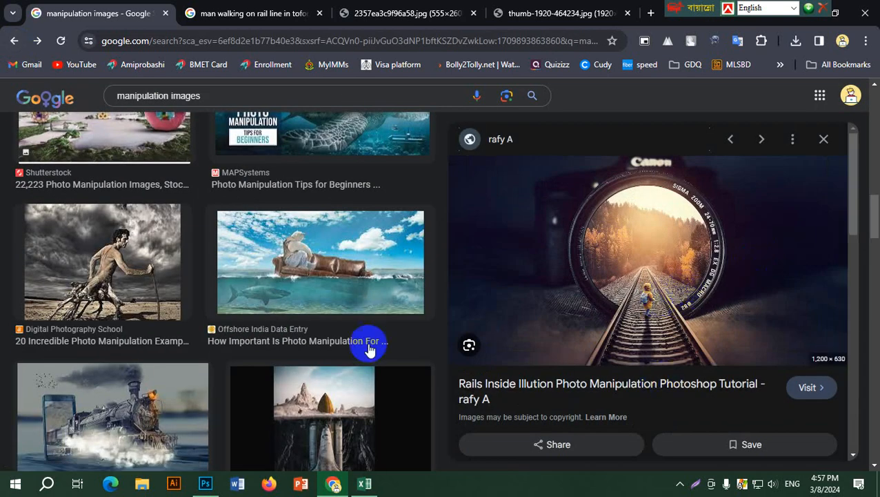
- Browse further down the manipulation images results and preview the Dynamic Developers image of the girl and the glowing mushroom
scroll(382, 338, down, 3)
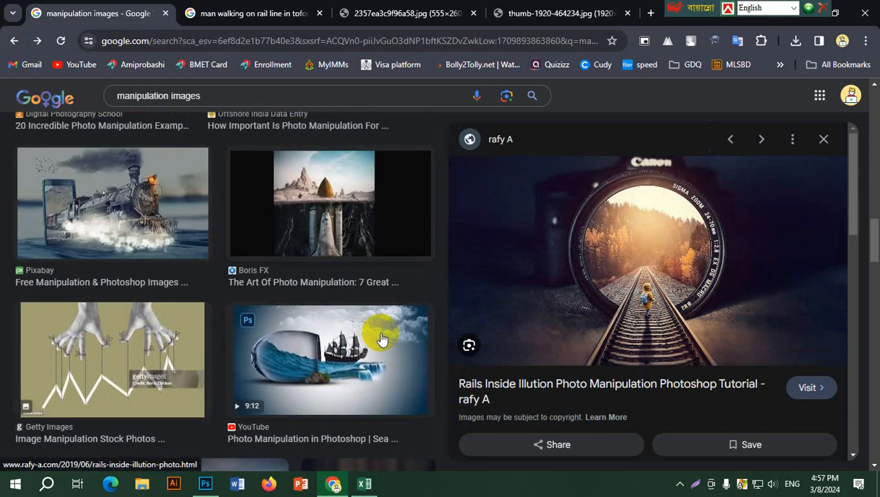
scroll(383, 338, down, 3)
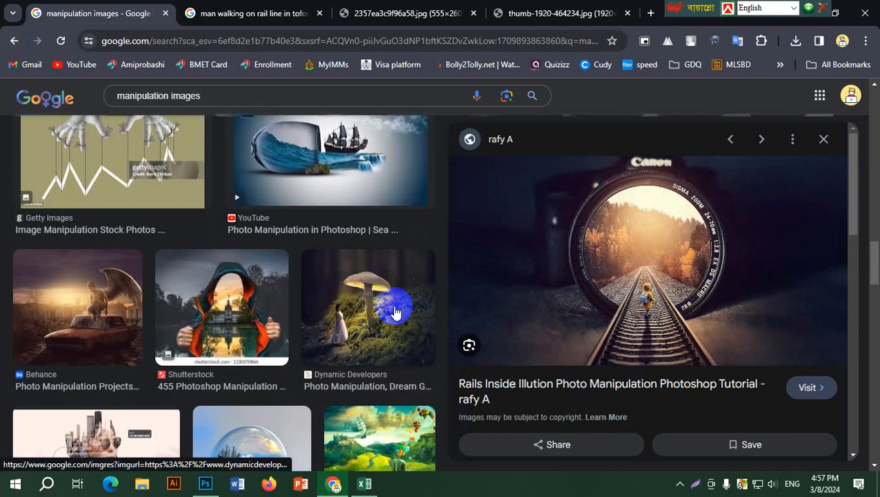
click(395, 313)
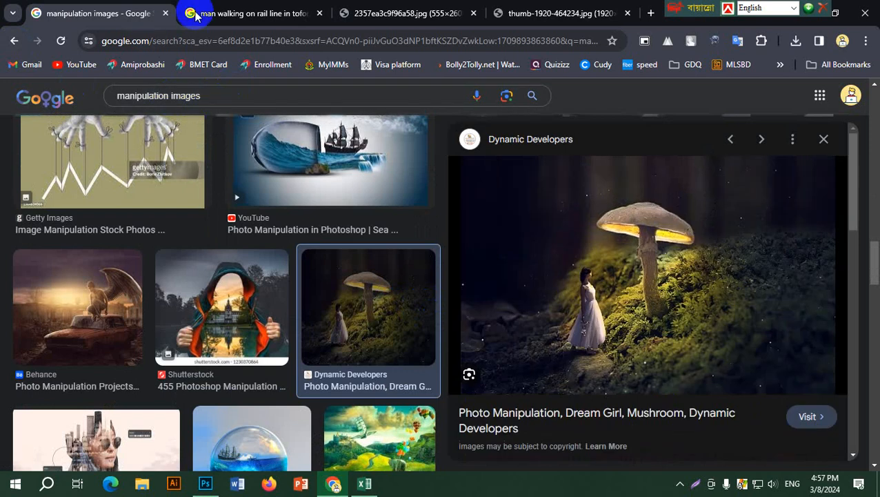
- In the man walking on rail line tab, change the image search to "kids walking on forest" and run it
click(194, 13)
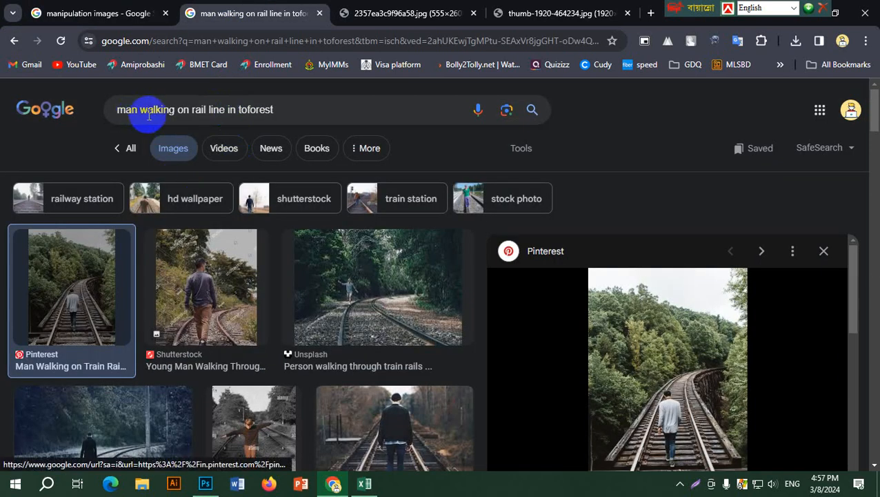
drag(140, 108, 81, 112)
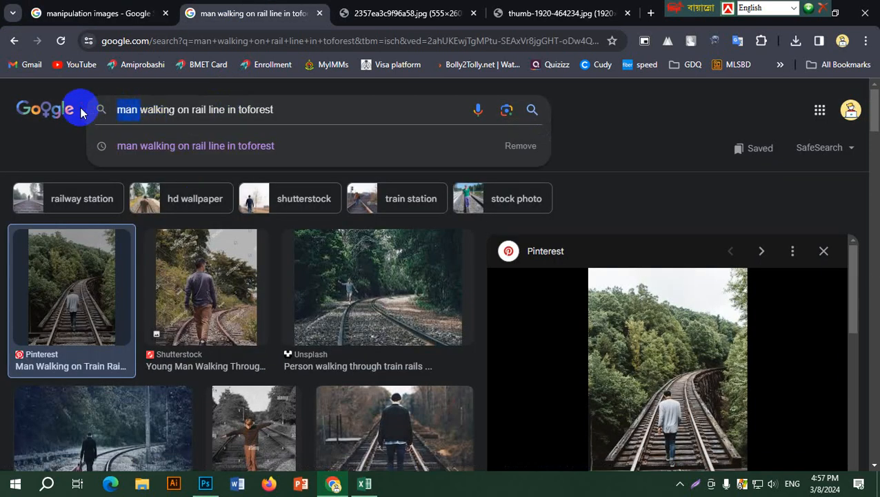
text(kids)
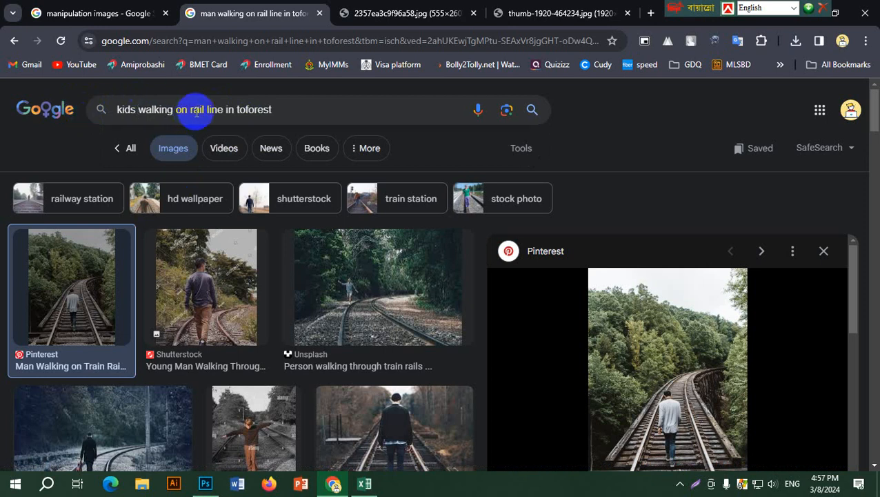
drag(193, 109, 400, 108)
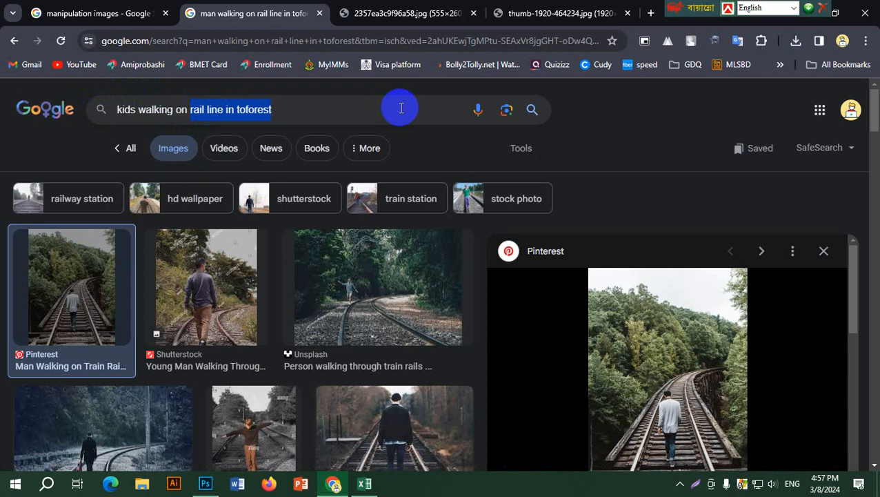
text(fore)
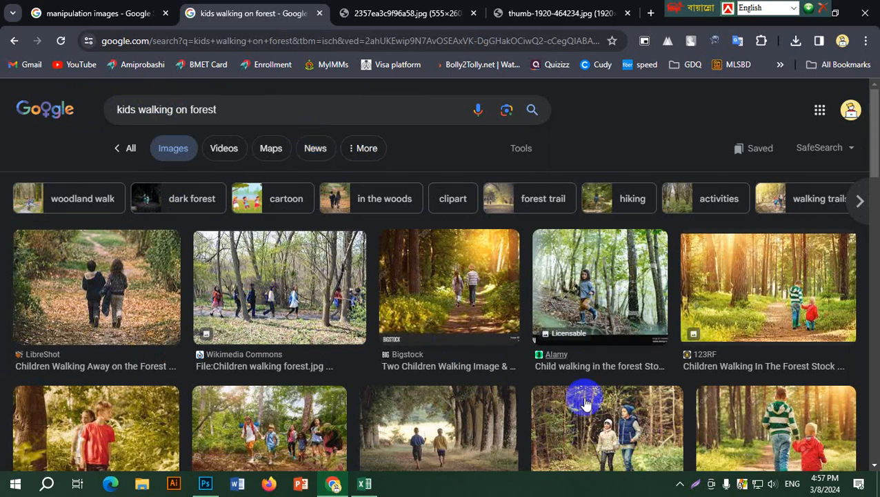
- Preview the 123RF photo of two children walking on a sunlit forest path and open the image in a new tab
scroll(816, 356, down, 3)
scroll(799, 342, up, 3)
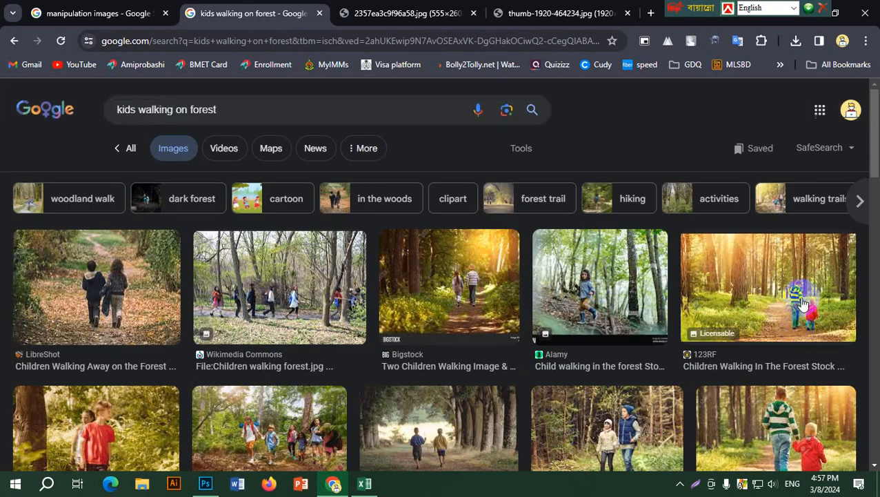
click(786, 283)
scroll(759, 301, up, 2)
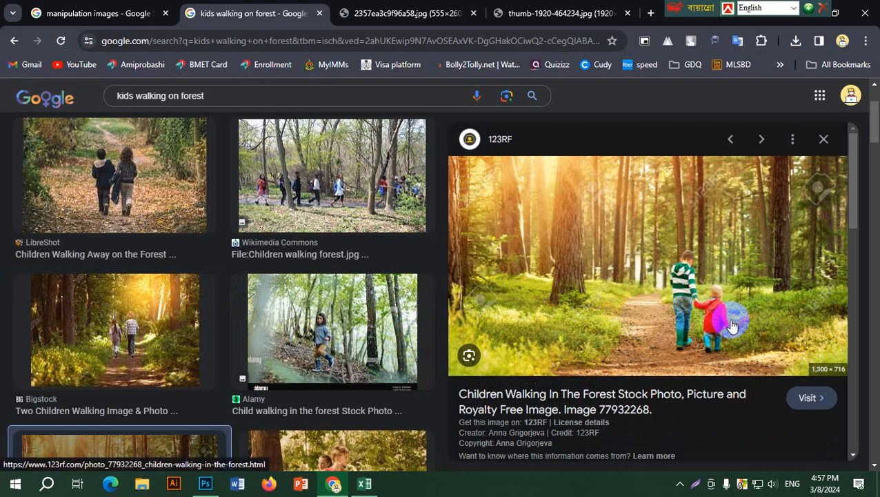
right_click(589, 229)
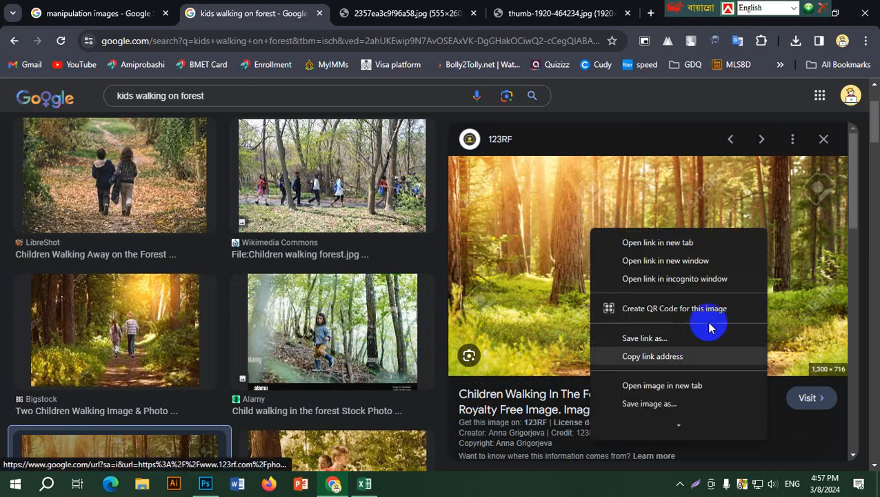
click(665, 385)
- Look through the remaining kids walking on forest results for other suitable photos
scroll(289, 304, down, 5)
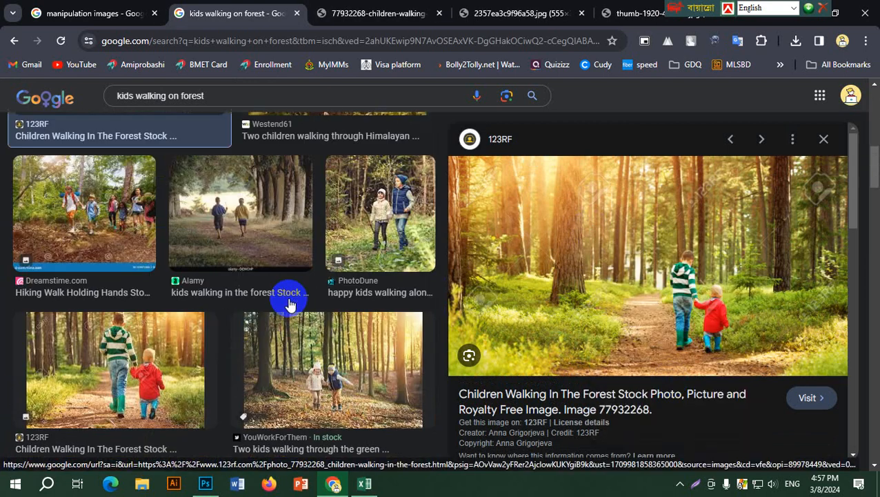
scroll(331, 345, down, 3)
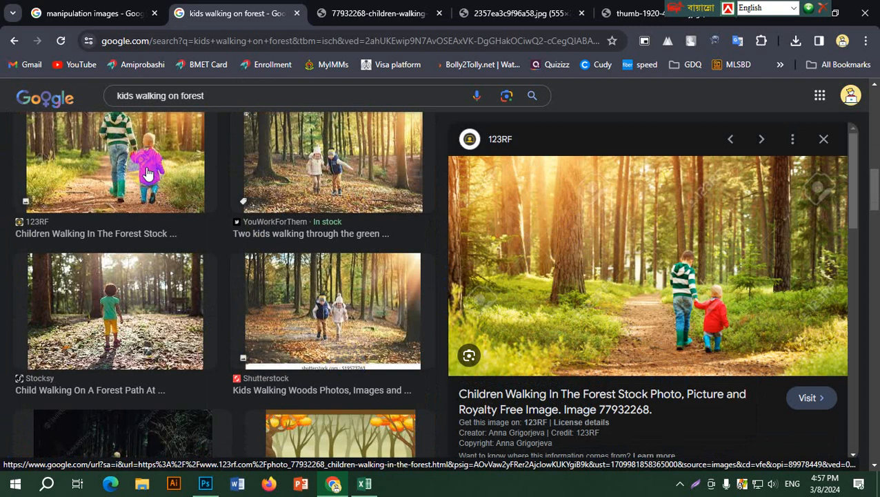
scroll(249, 298, down, 3)
scroll(351, 340, down, 3)
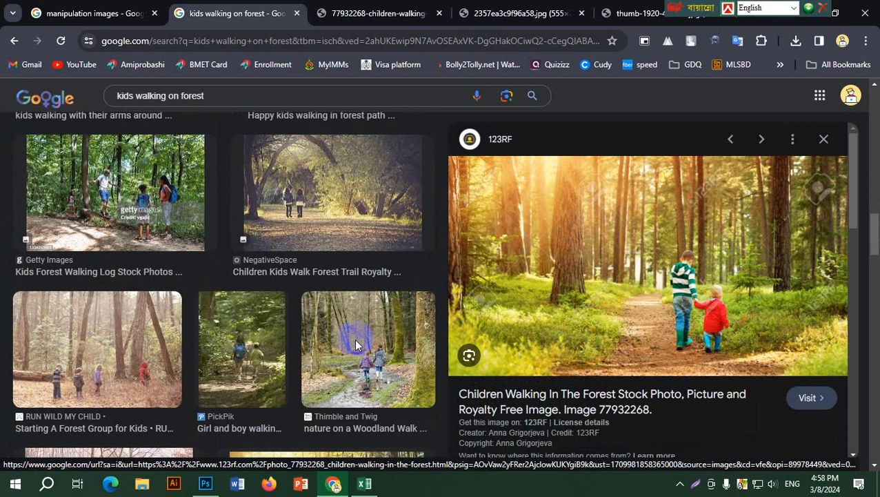
scroll(335, 306, down, 3)
scroll(426, 313, down, 3)
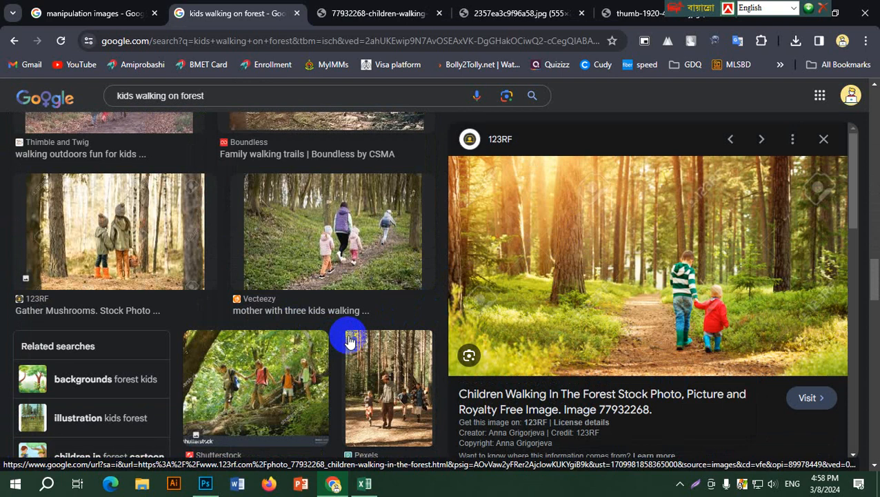
scroll(350, 340, down, 3)
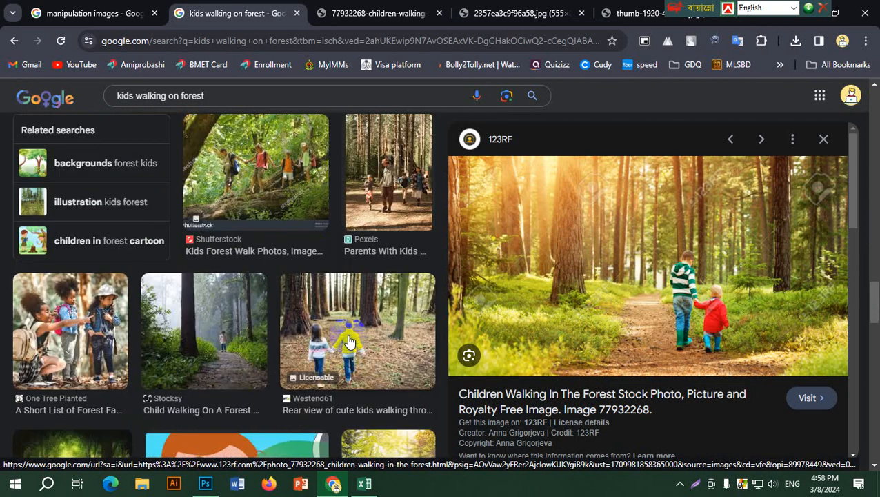
scroll(350, 340, up, 3)
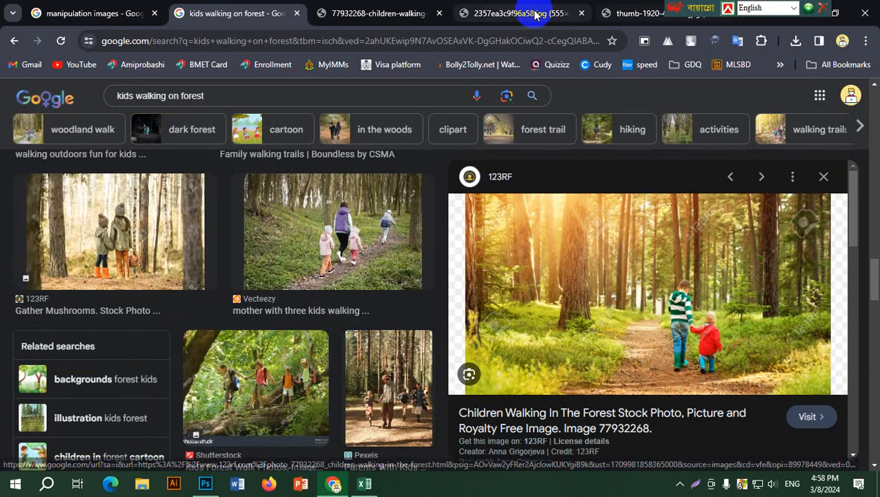
- Save the opened 123RF forest photo to the Downloads folder as 77932268-children-walking-in-the-forest.jpg, and switch to the Pngtree wooden floor image tab
click(372, 8)
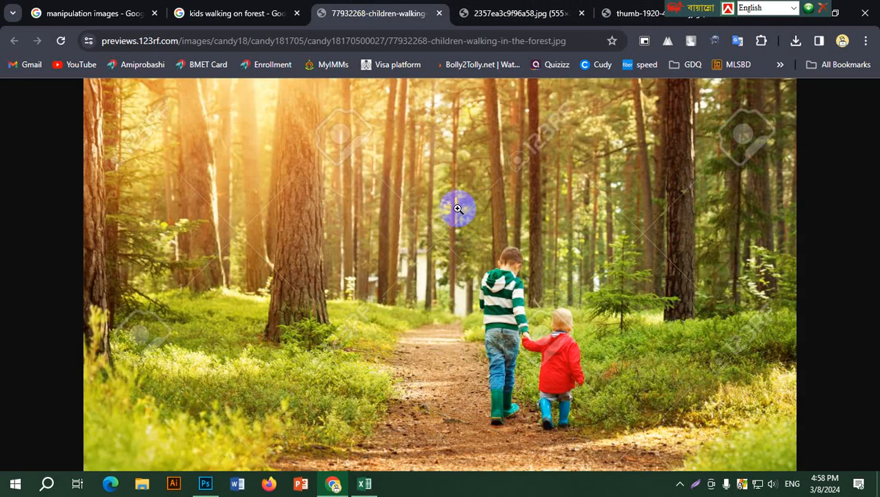
right_click(388, 205)
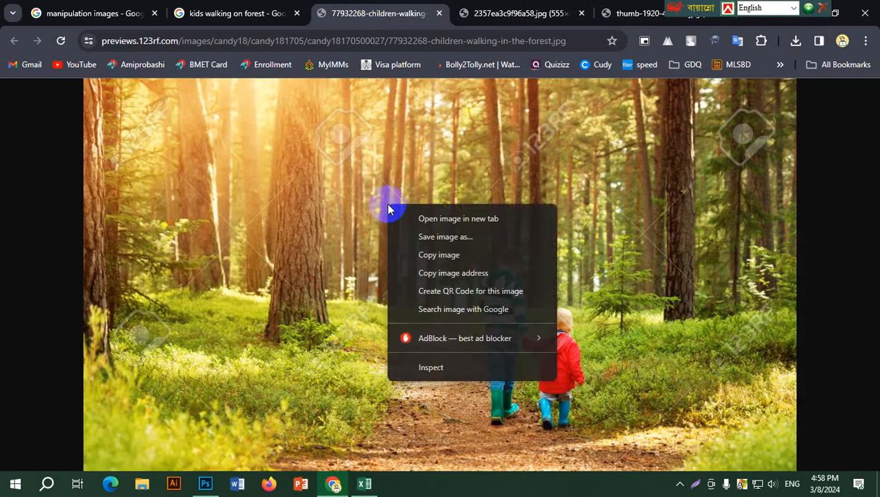
click(483, 239)
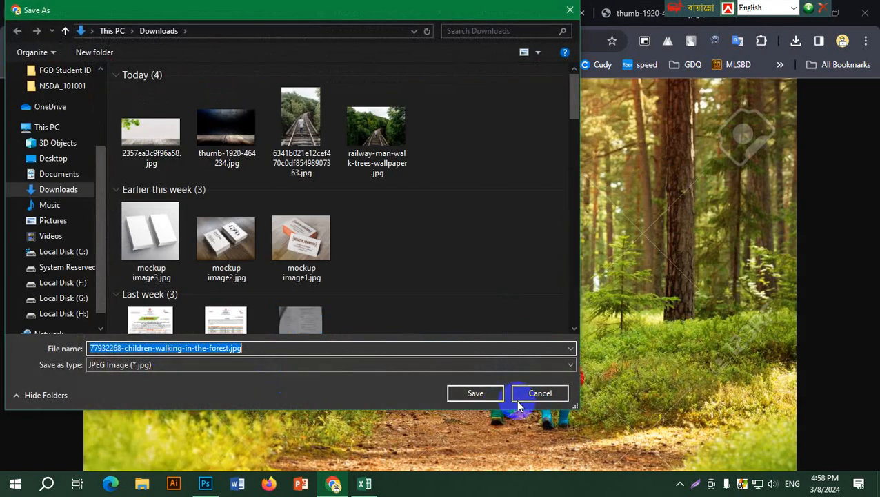
click(476, 392)
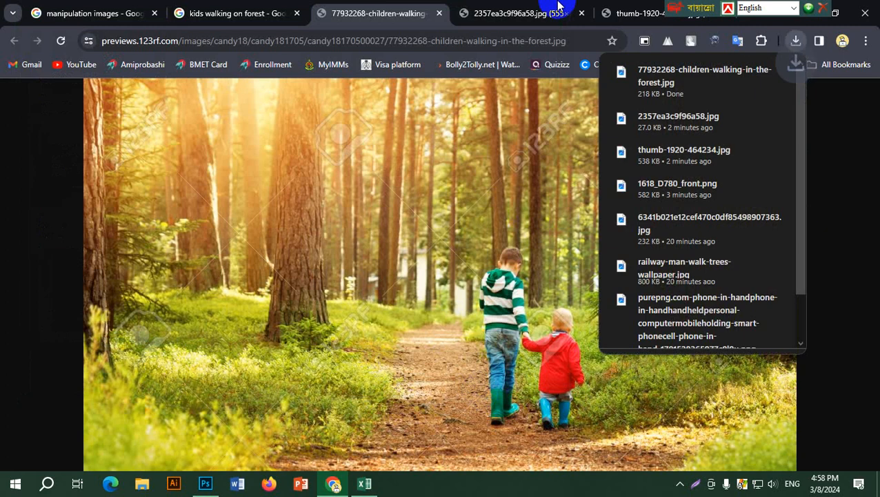
click(523, 10)
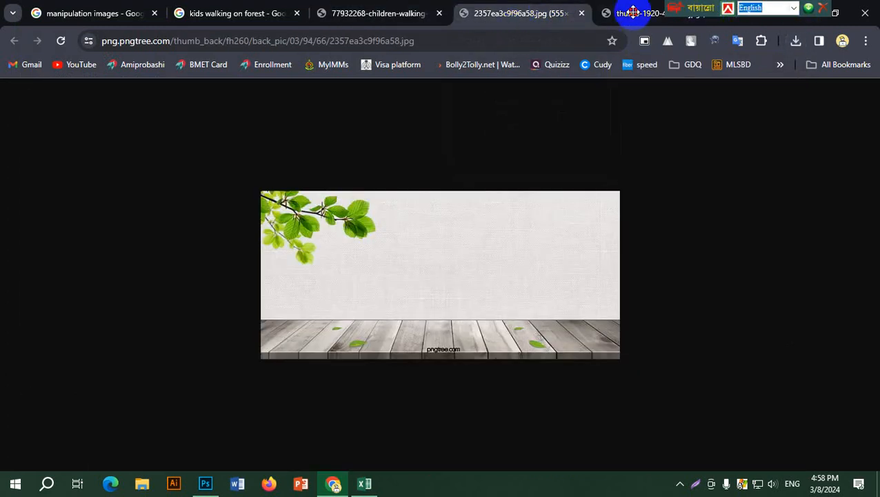
- Switch from the browser to Photoshop
click(803, 14)
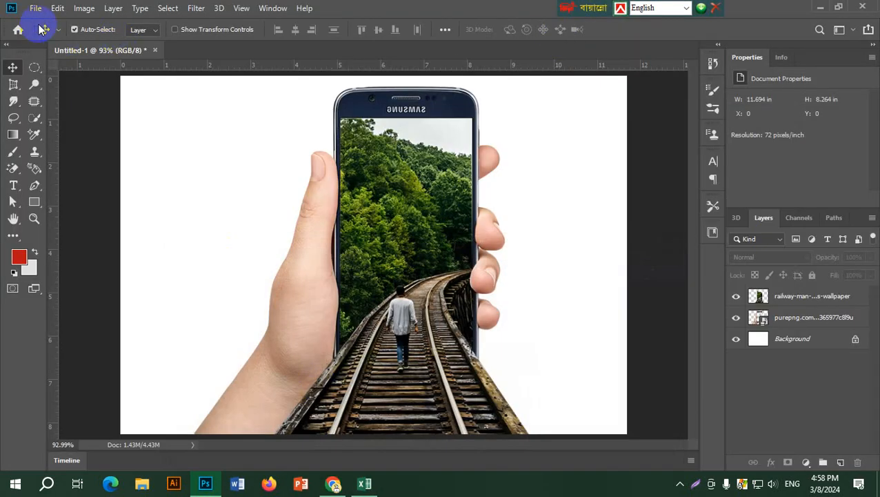
click(35, 8)
click(50, 32)
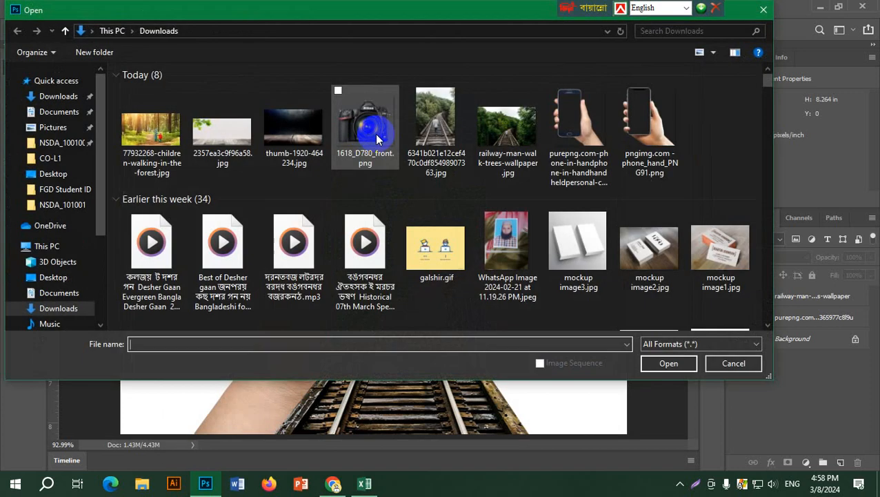
drag(507, 12, 681, 99)
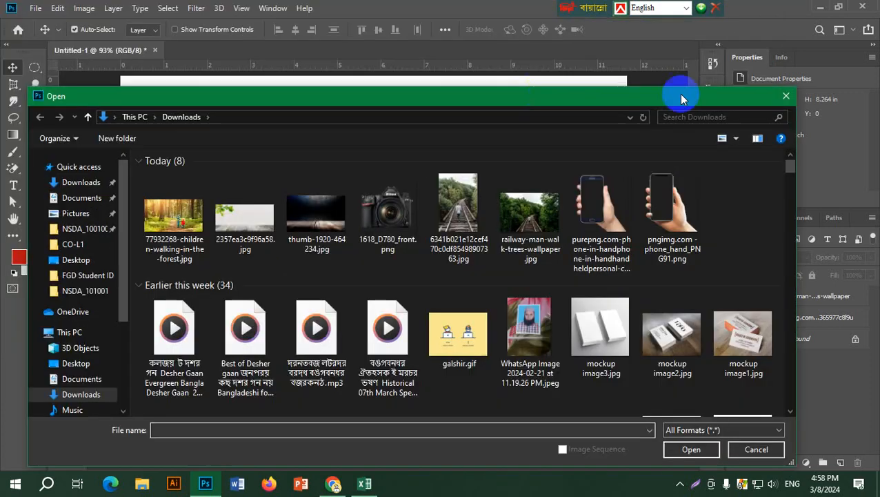
click(786, 96)
- Create a new white RGB document, 11.693 x 8.268 inches at 72 pixels/inch
click(35, 8)
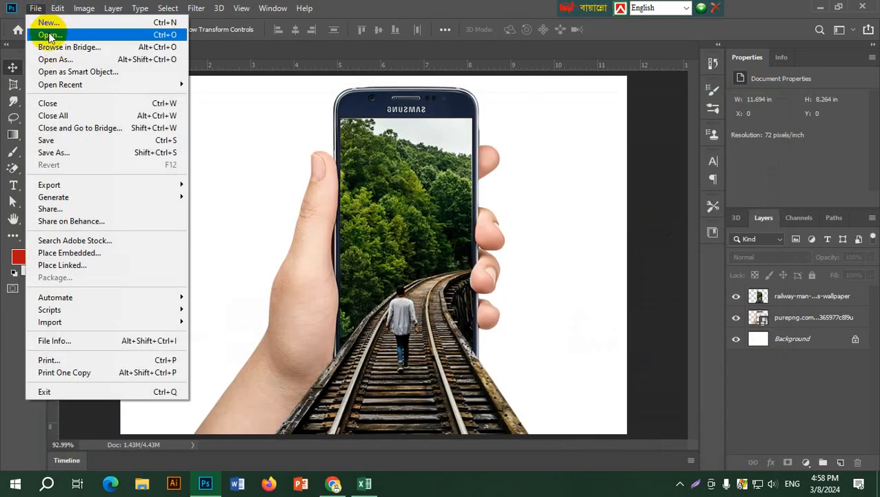
click(44, 20)
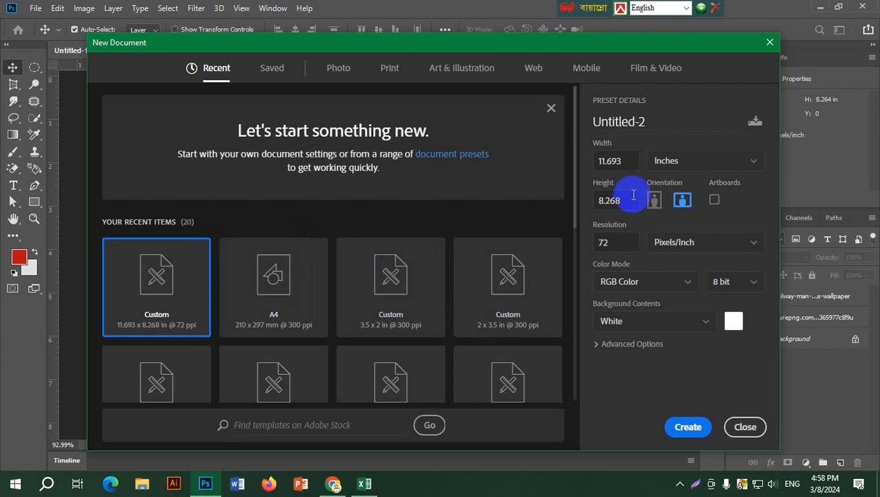
click(690, 433)
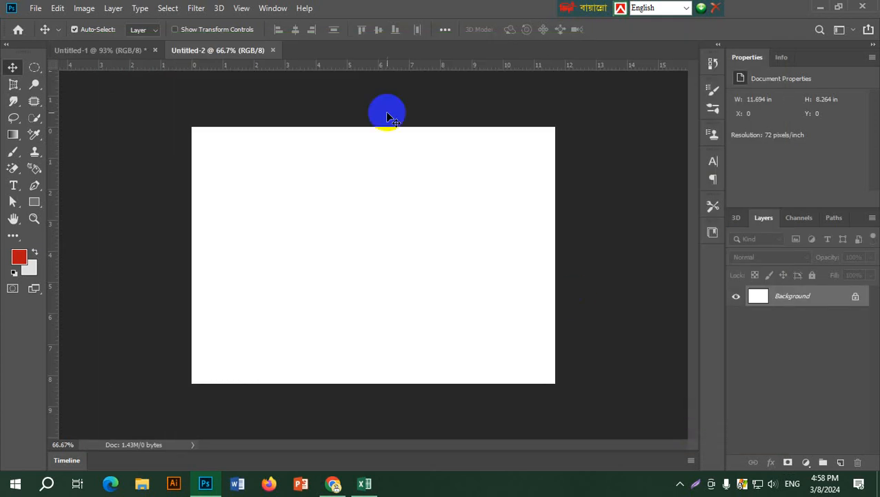
click(31, 8)
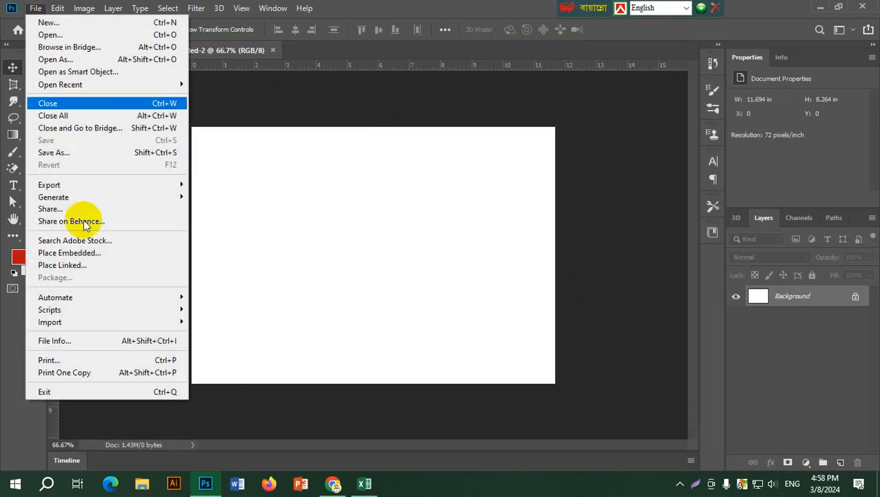
click(98, 265)
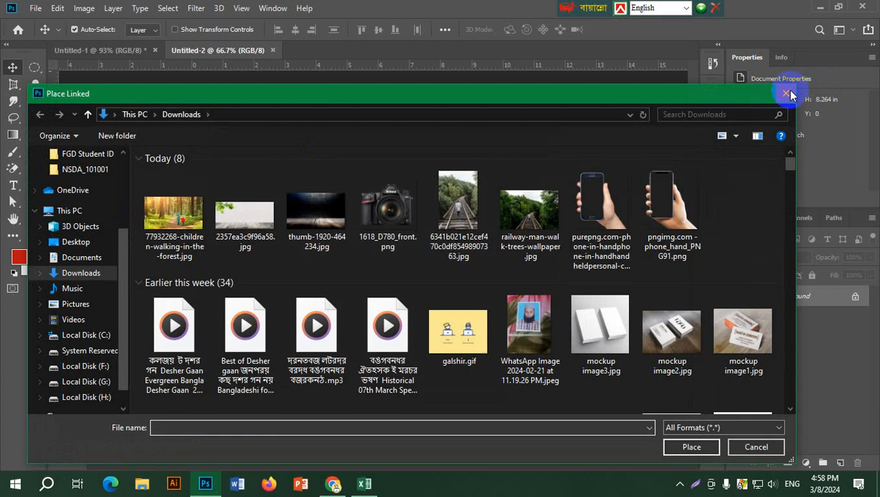
click(790, 97)
- Place thumb-1920-464234.jpg as an embedded image, enlarged to about 54% and positioned so the dark wooden floor scene covers the whole canvas
click(36, 9)
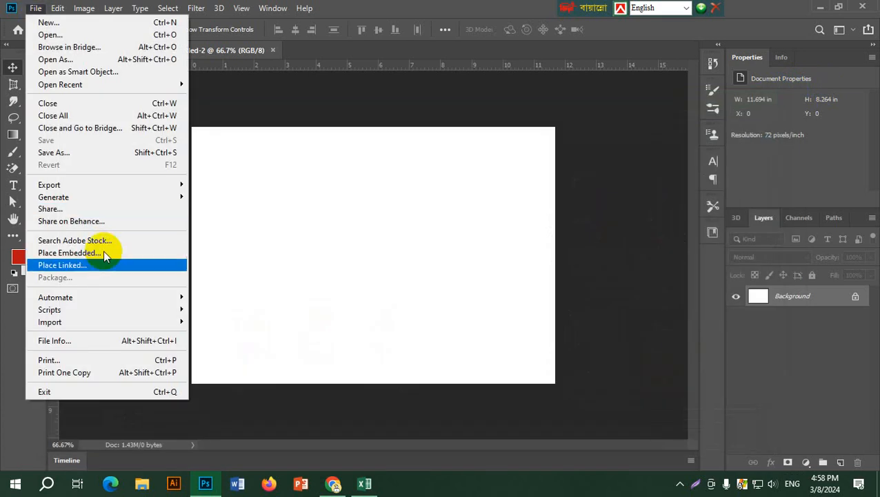
click(104, 251)
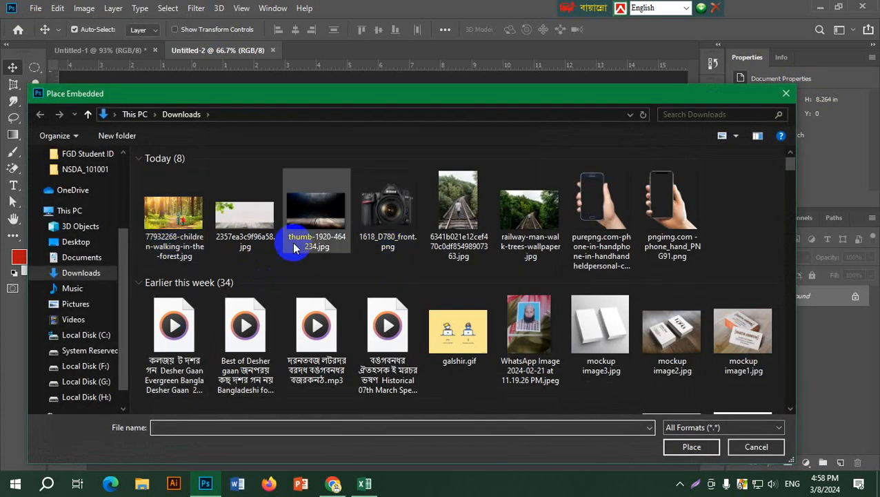
click(319, 222)
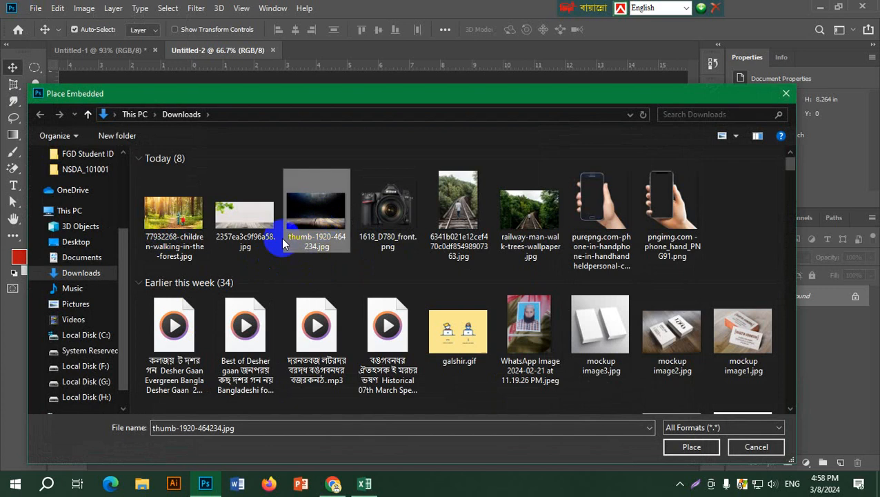
click(691, 447)
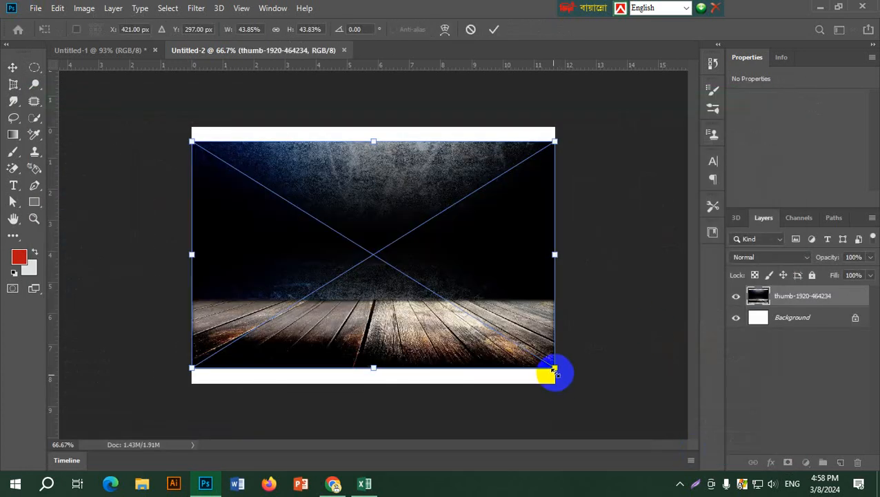
drag(554, 373, 626, 448)
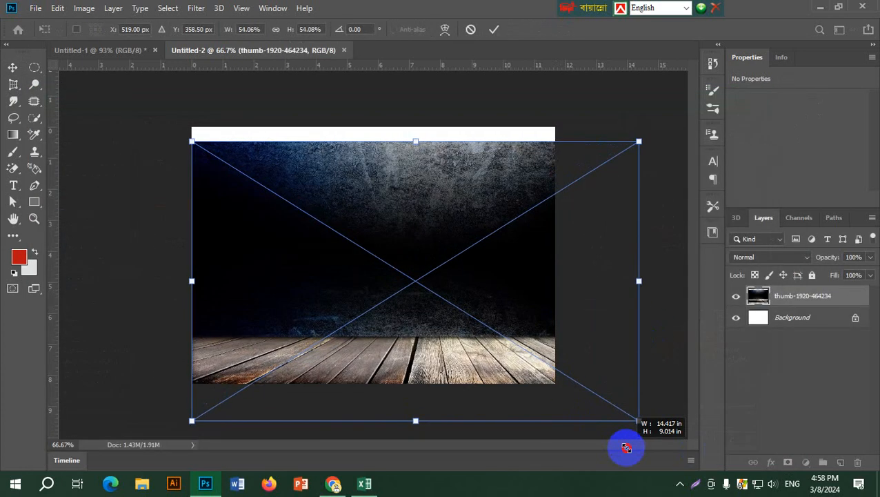
drag(547, 359, 495, 333)
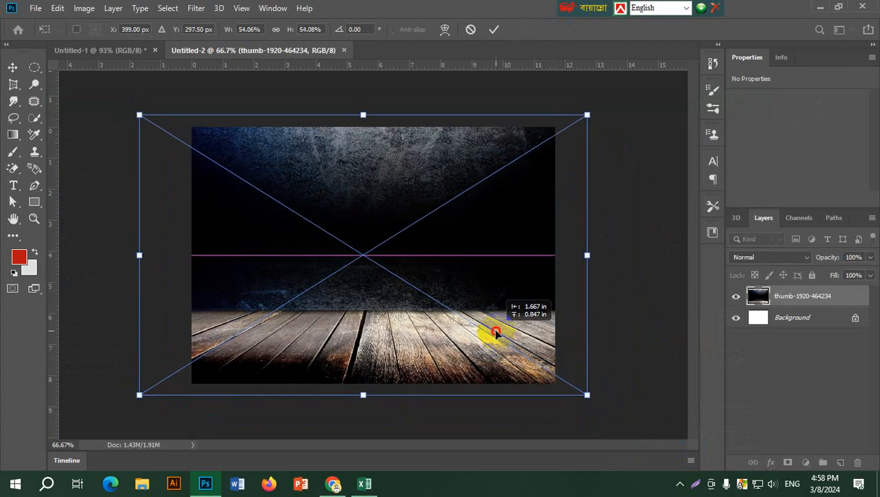
click(494, 30)
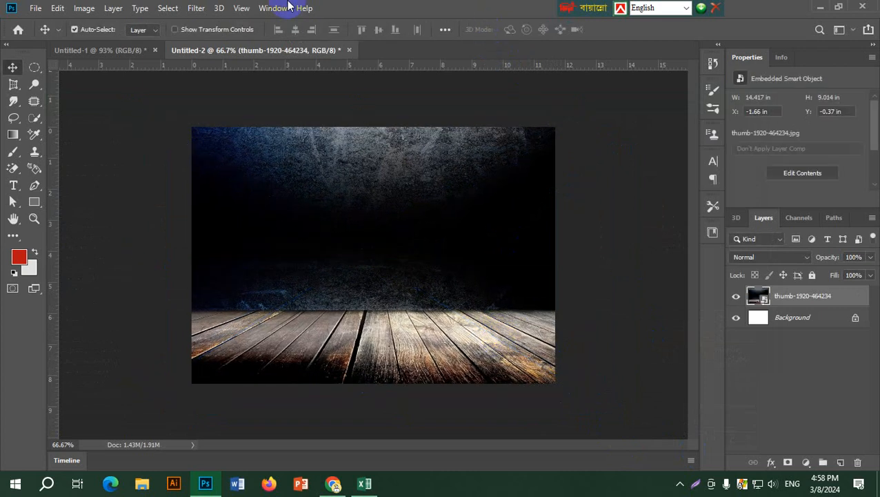
- Place the camera image 1618_D780_front.png as embedded, scale it to about 58%, and stand it near the middle of the wooden floor
click(36, 8)
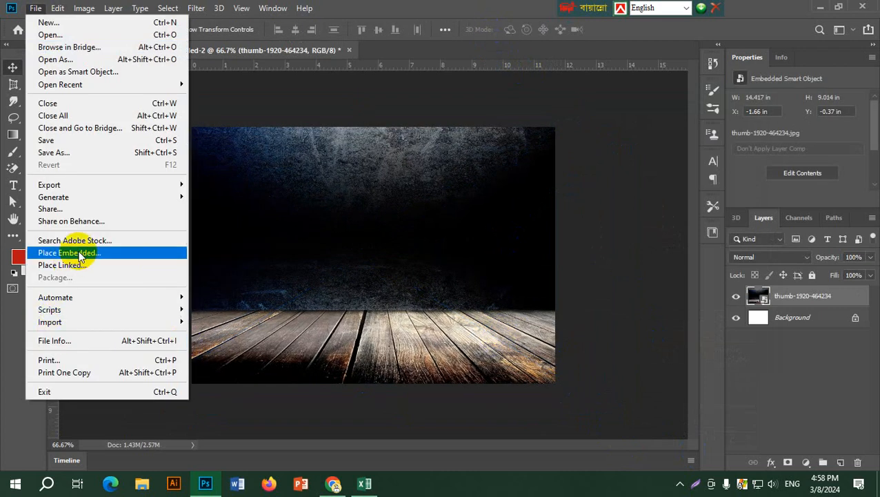
click(114, 251)
click(388, 221)
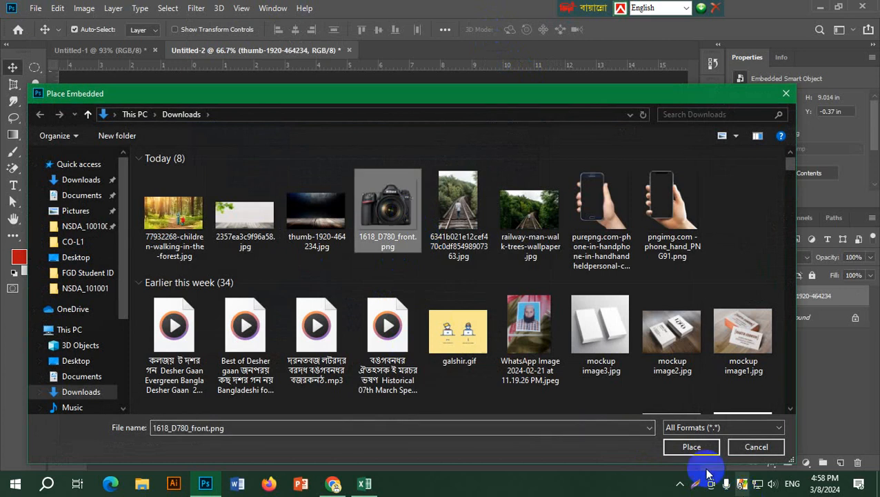
click(692, 447)
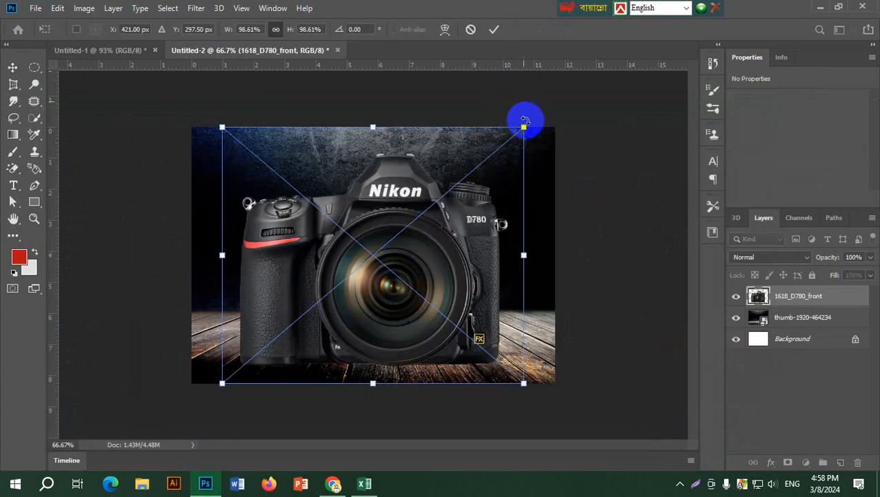
drag(525, 129, 399, 235)
drag(373, 318, 443, 273)
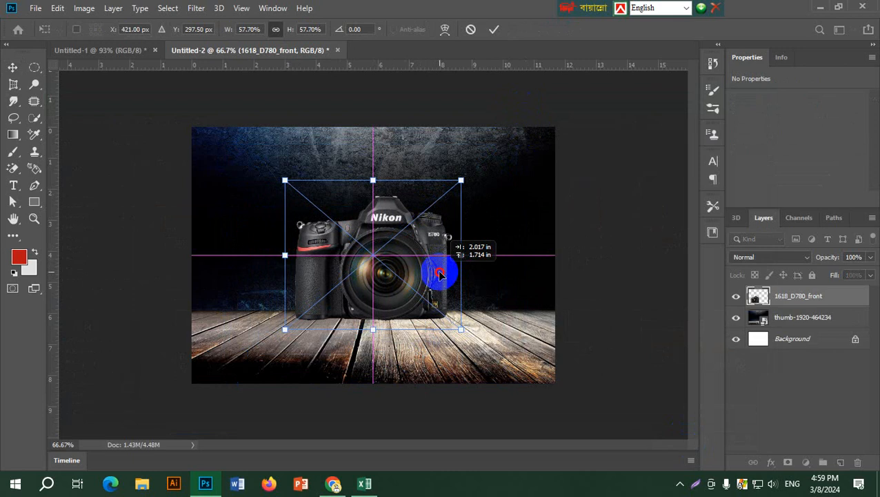
drag(441, 275, 442, 279)
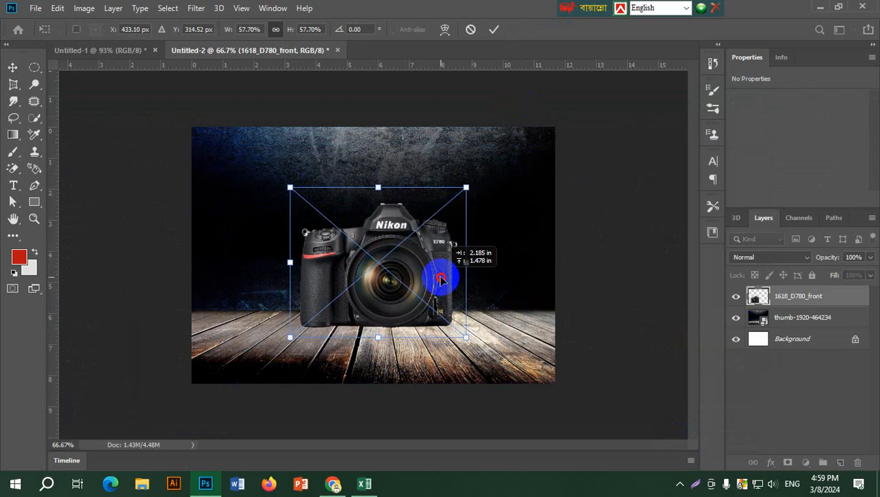
click(493, 33)
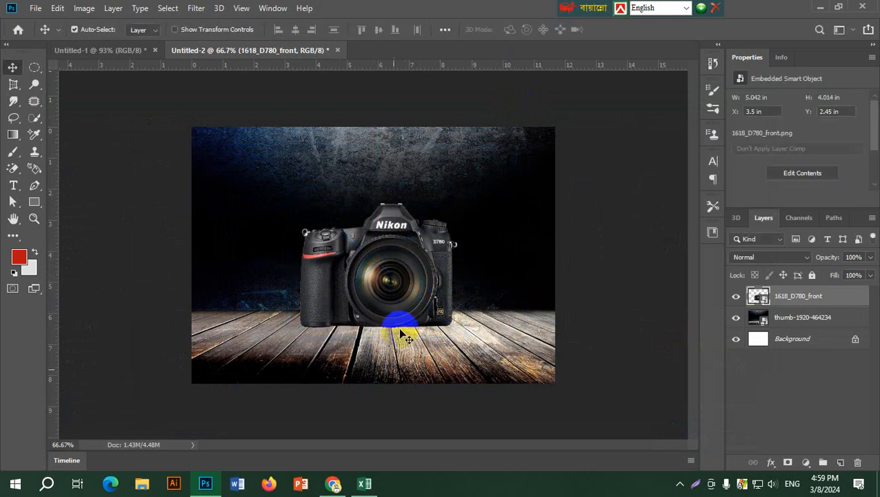
drag(398, 289, 399, 300)
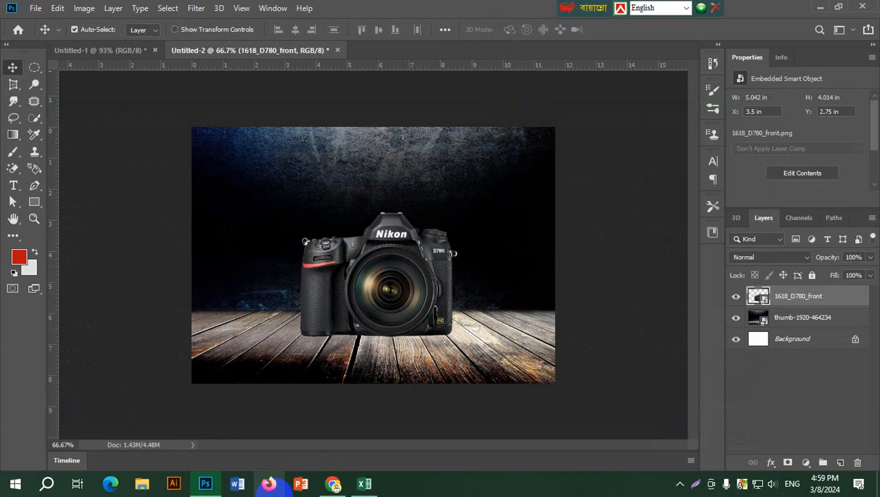
- Place 2357ea3c9f96a58.jpg as embedded and stretch it to about 212% wide and 282% high, covering the canvas
click(34, 8)
click(105, 253)
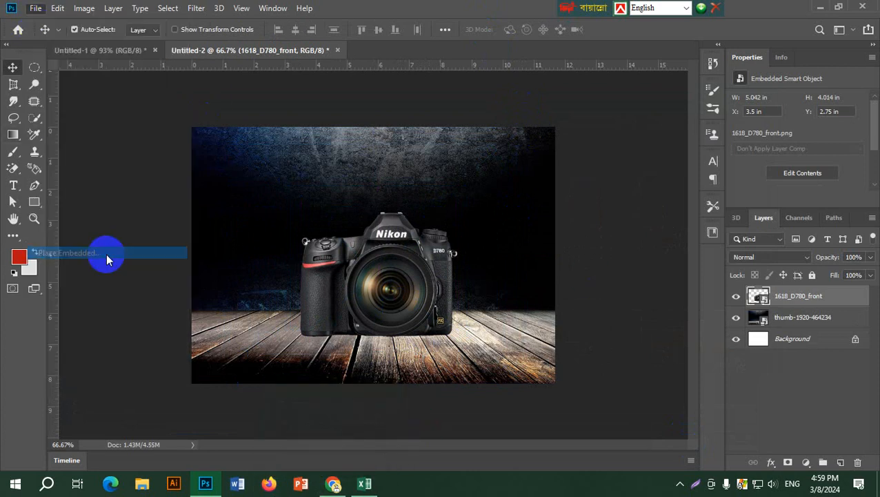
click(245, 210)
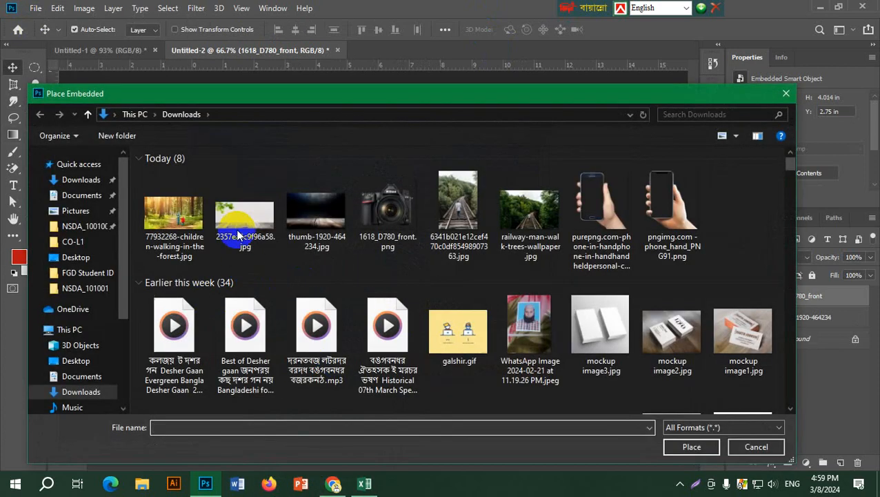
click(692, 447)
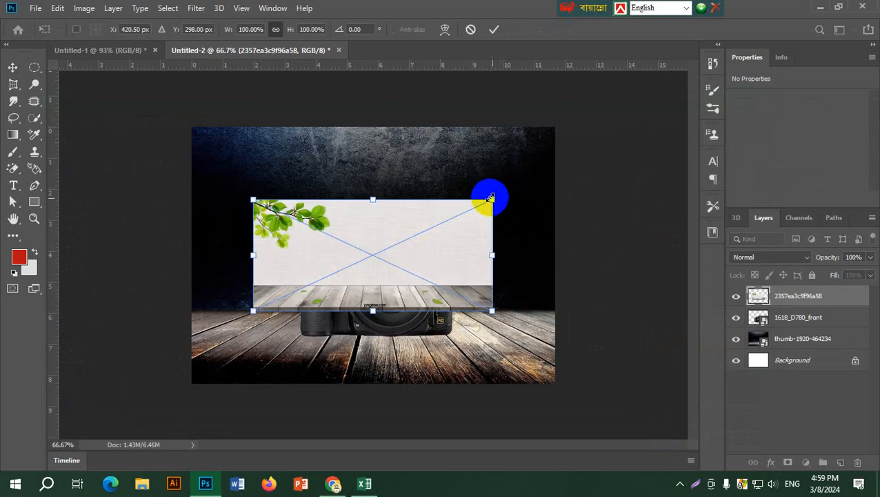
drag(491, 199, 710, 44)
drag(444, 250, 338, 324)
drag(397, 344, 398, 373)
drag(601, 138, 653, 91)
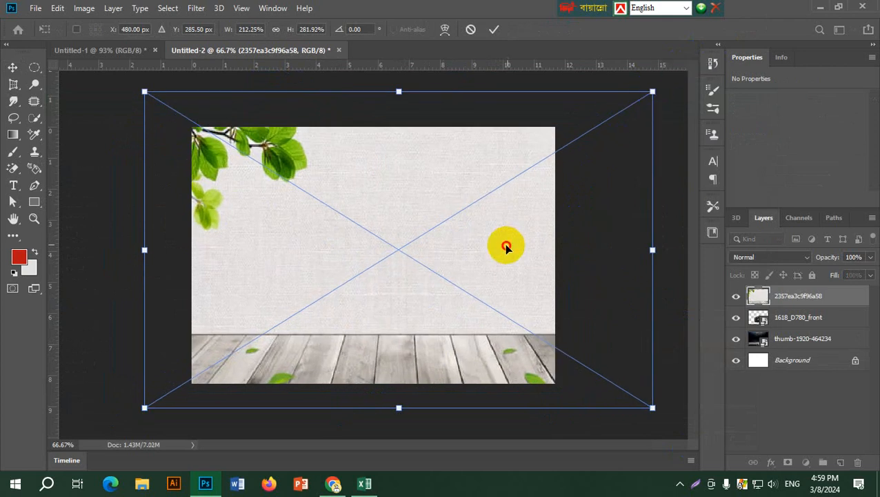
drag(506, 247, 493, 242)
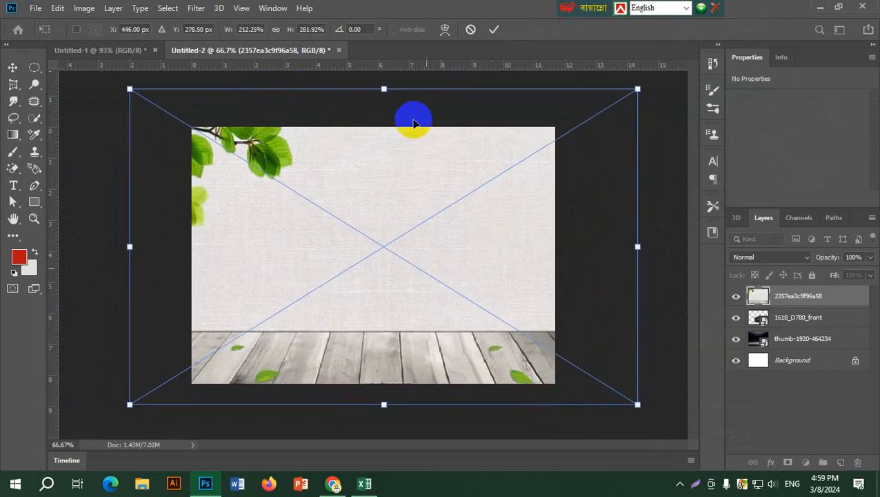
- Warp the lower edge of the light wooden floor image upward into a gentle arch, exposing the dark floor beneath it
click(447, 30)
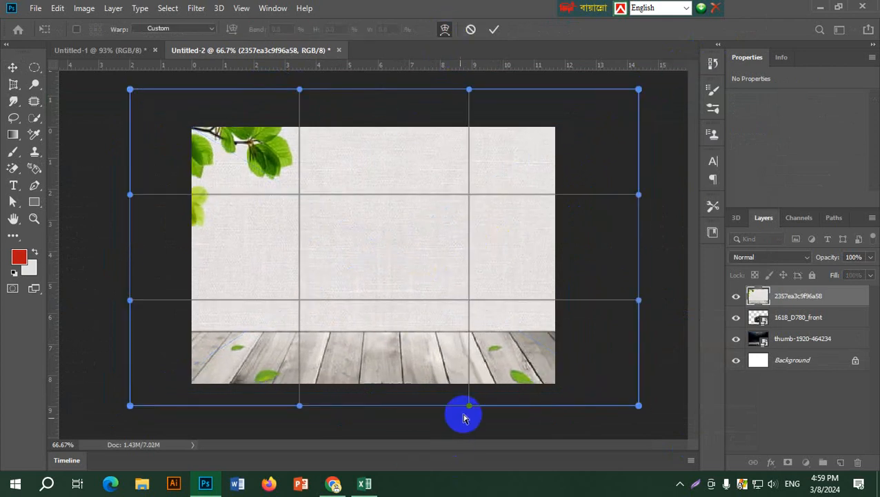
drag(470, 409, 468, 355)
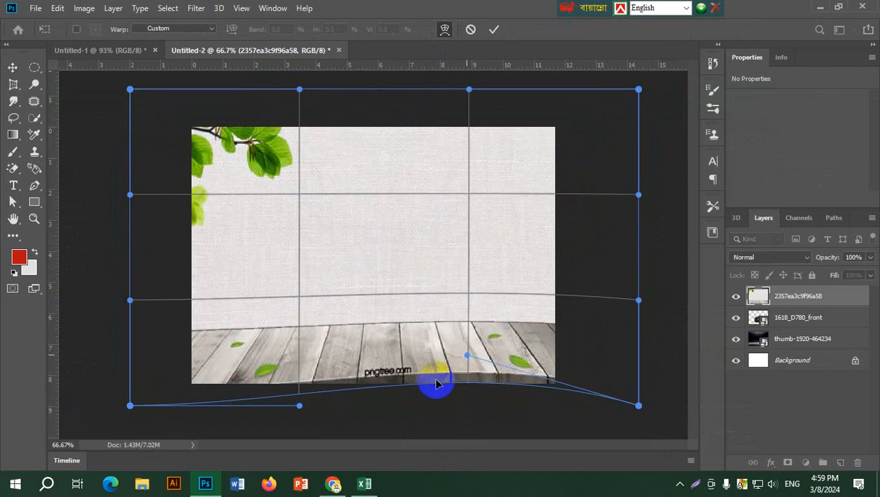
click(298, 413)
drag(298, 414, 287, 378)
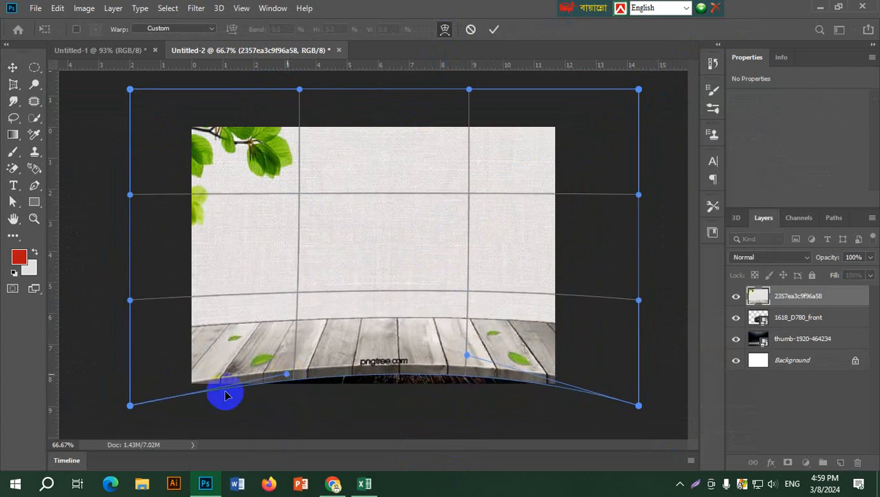
drag(122, 410, 123, 366)
drag(640, 407, 642, 374)
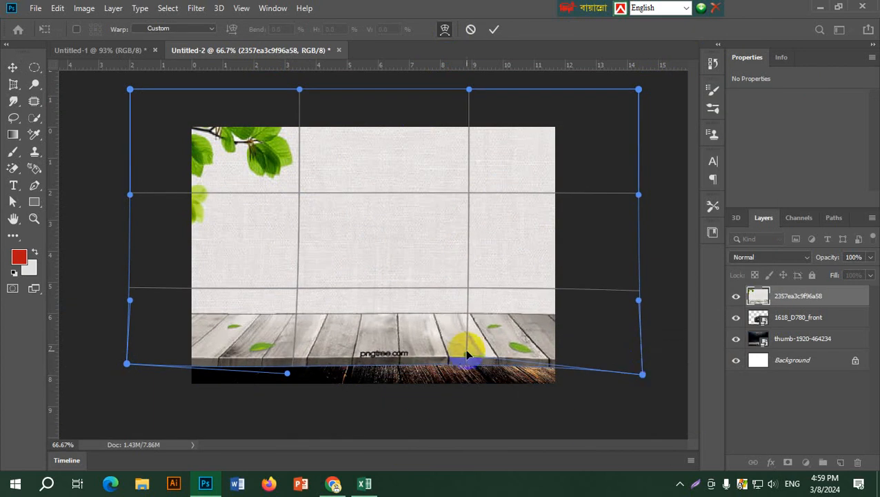
mouse_move(465, 354)
mouse_down()
mouse_move(465, 369)
mouse_move(465, 338)
mouse_up()
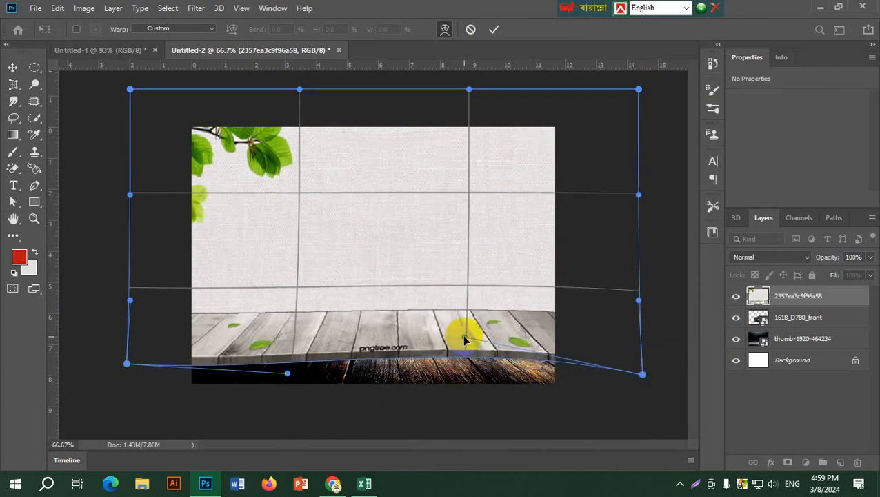
drag(288, 374, 294, 352)
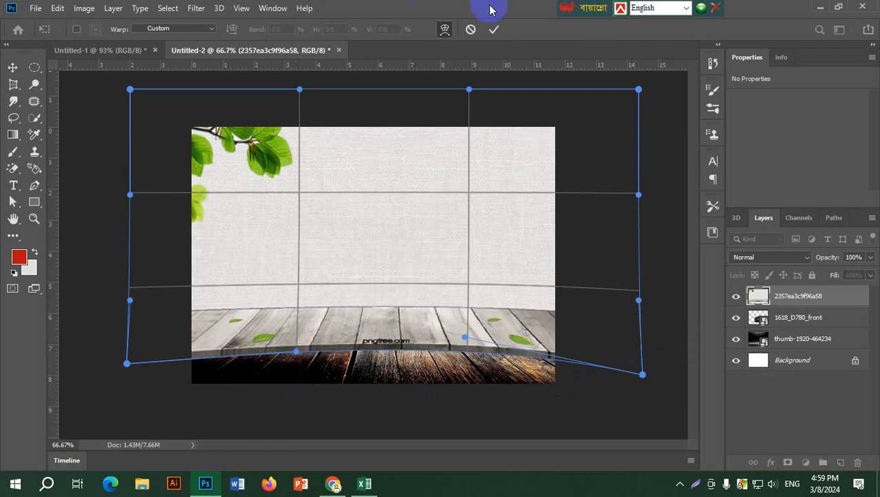
click(494, 32)
- Move the 1618_D780_front camera layer above the 2357ea3c9f96a58 background layer
click(808, 321)
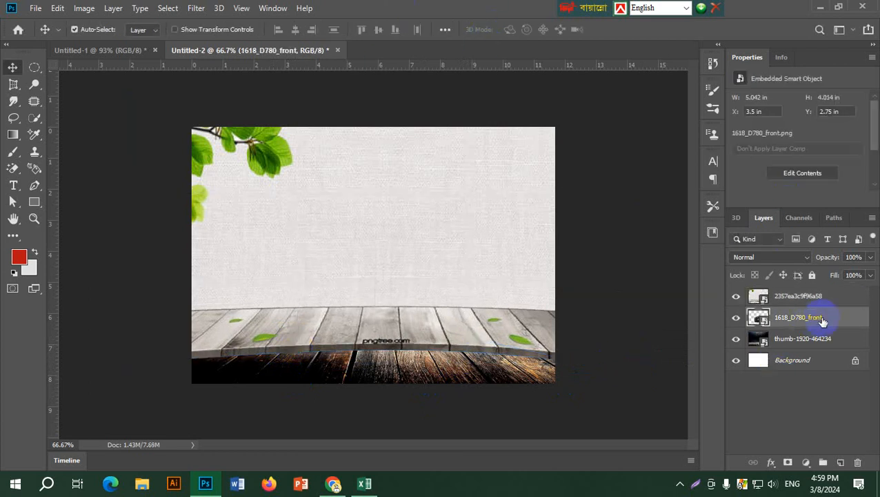
drag(809, 290, 809, 289)
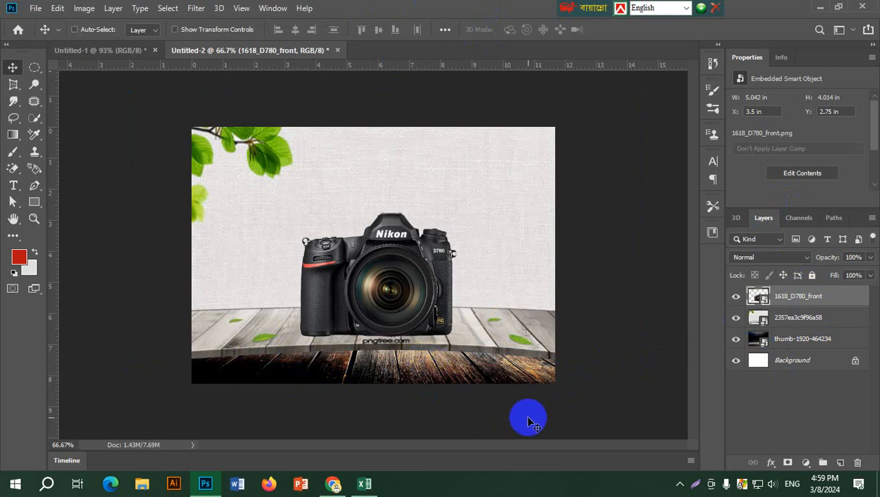
- Enlarge the 2357ea3c9f96a58 background to about 244% wide and 340% high, and reposition it so the light floor fills the canvas's lower edge
click(802, 325)
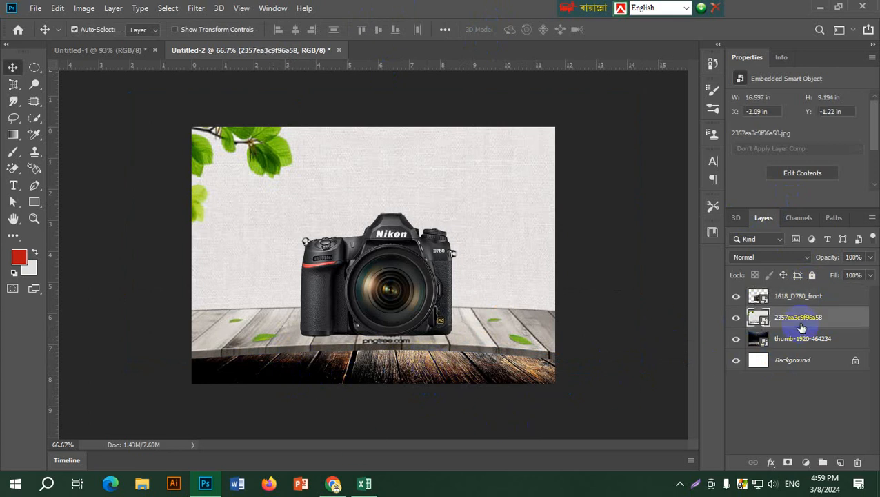
key(ctrl+t)
drag(642, 373, 722, 439)
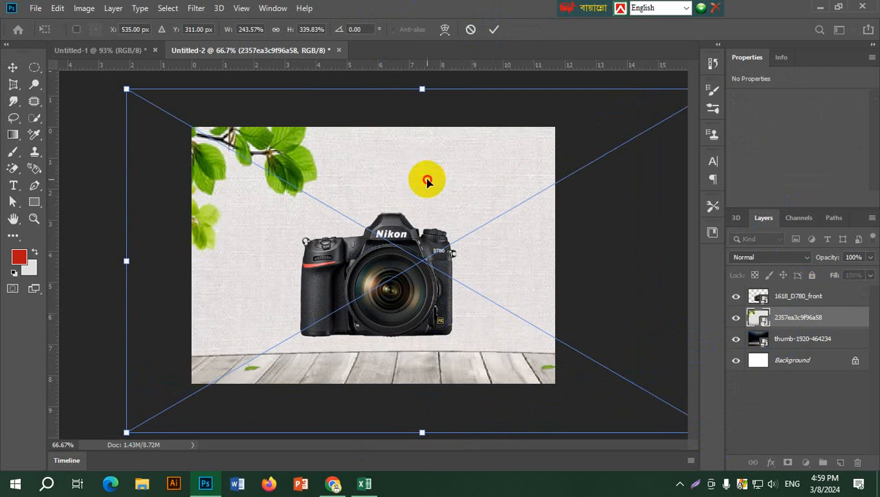
drag(427, 175, 416, 163)
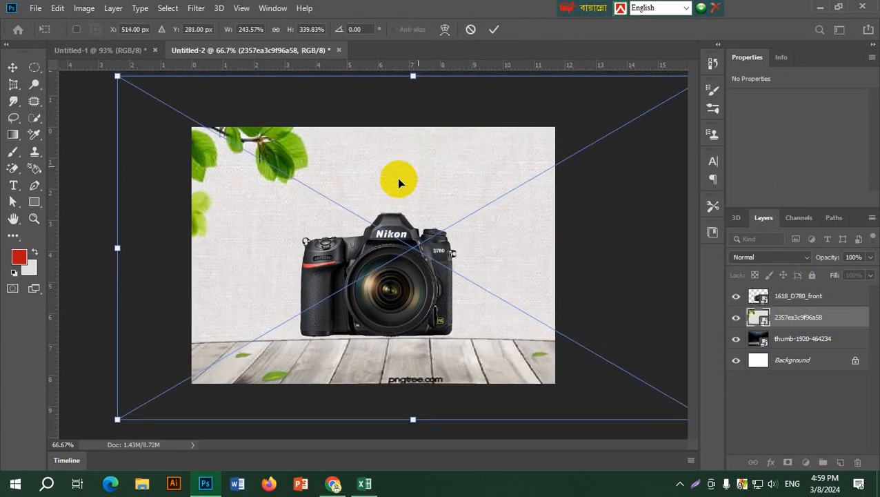
click(494, 29)
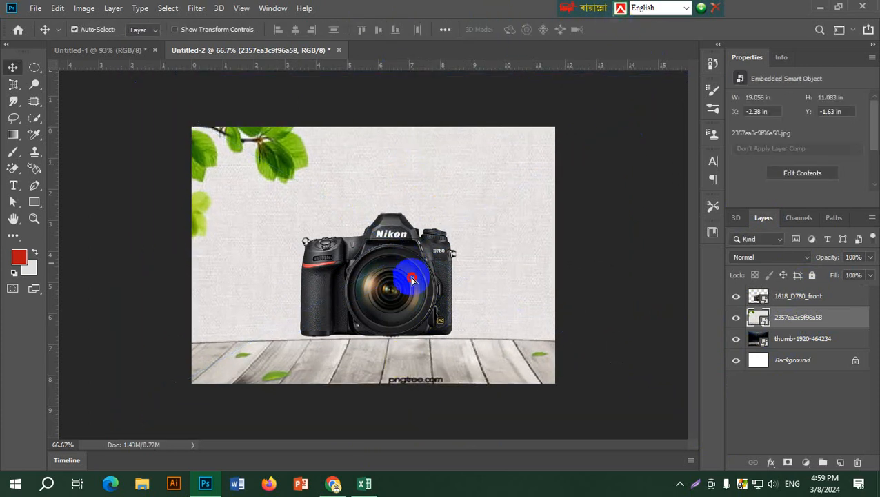
- Stand the camera lower on the wooden floor and enlarge it to about 72% wide and 75% high, near the canvas centre
drag(408, 266, 417, 288)
click(427, 296)
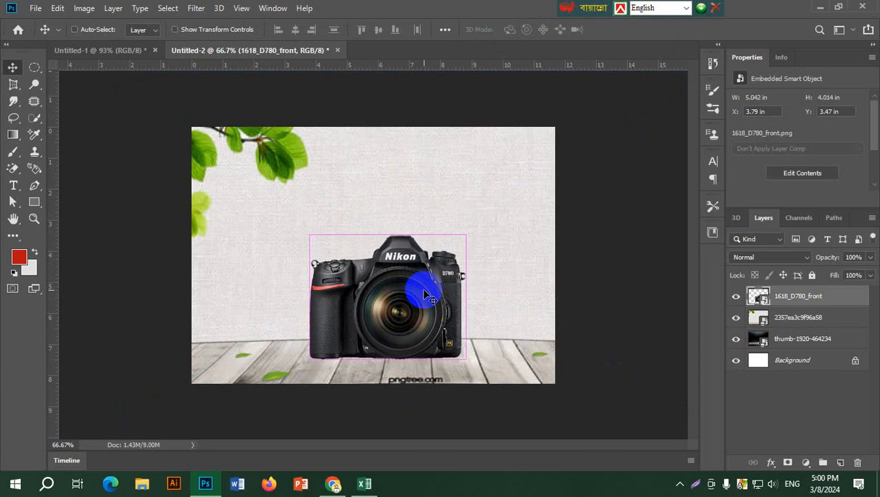
key(ctrl+t)
drag(474, 221, 501, 173)
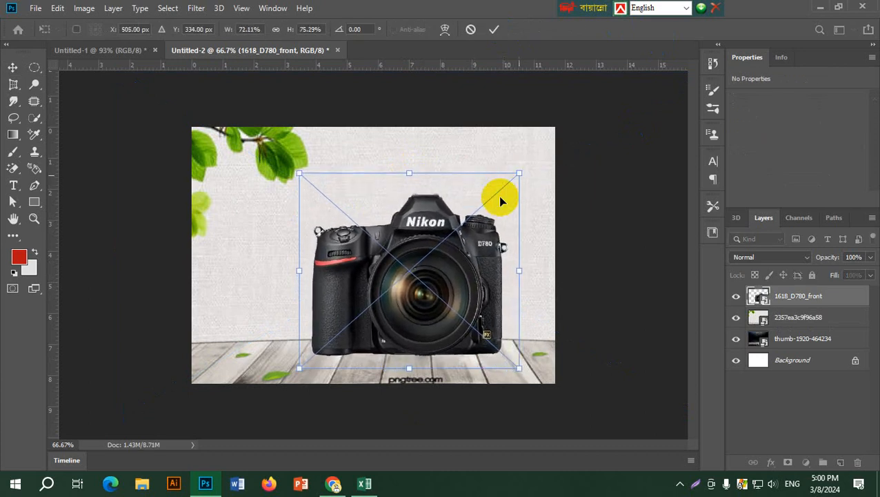
mouse_move(416, 290)
mouse_down()
mouse_move(426, 293)
mouse_move(410, 292)
mouse_up()
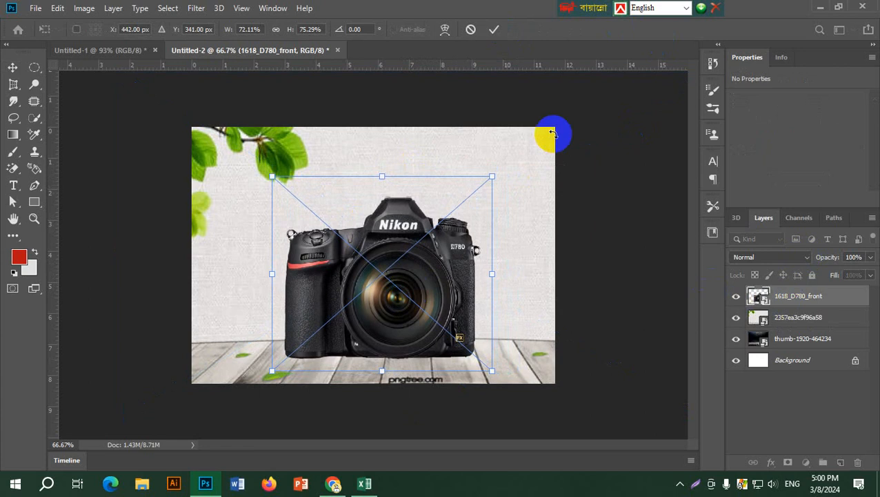
click(494, 28)
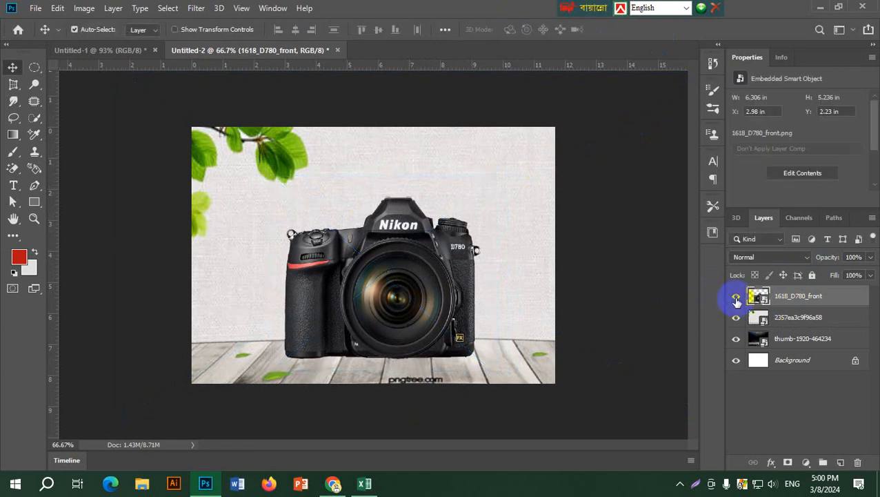
- Hide the 2357ea3c9f96a58 layer and shift the camera about 0.3 in left and 0.4 in up on the dark wooden floor
click(736, 296)
click(736, 296)
click(737, 317)
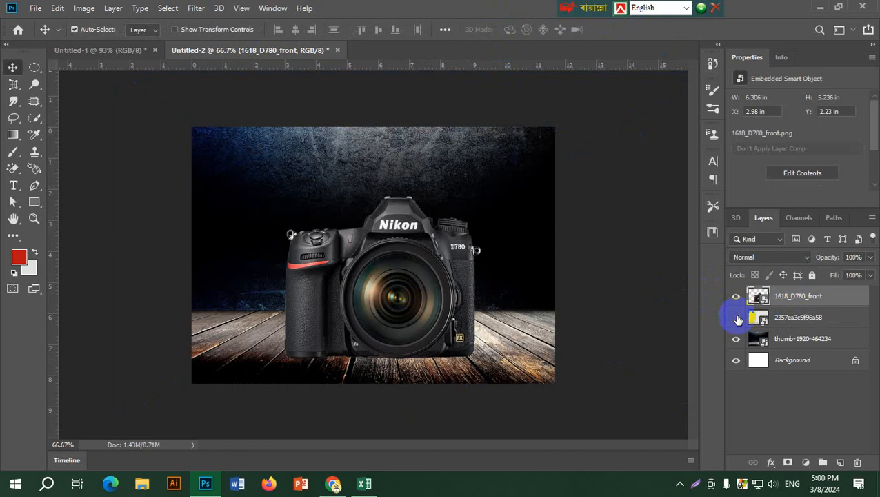
drag(411, 322, 401, 301)
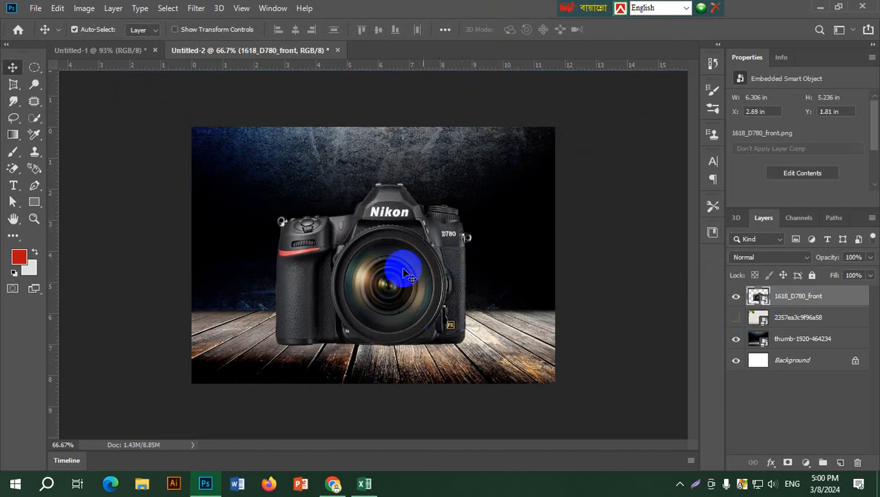
- Warp the 1618_D780_front camera slightly, pulling its base down and its upper edge and corners downward
key(ctrl+t)
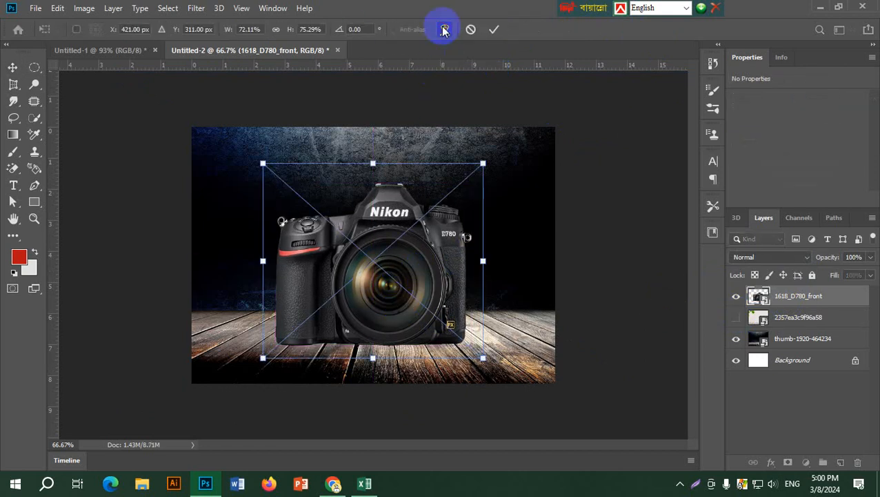
click(444, 30)
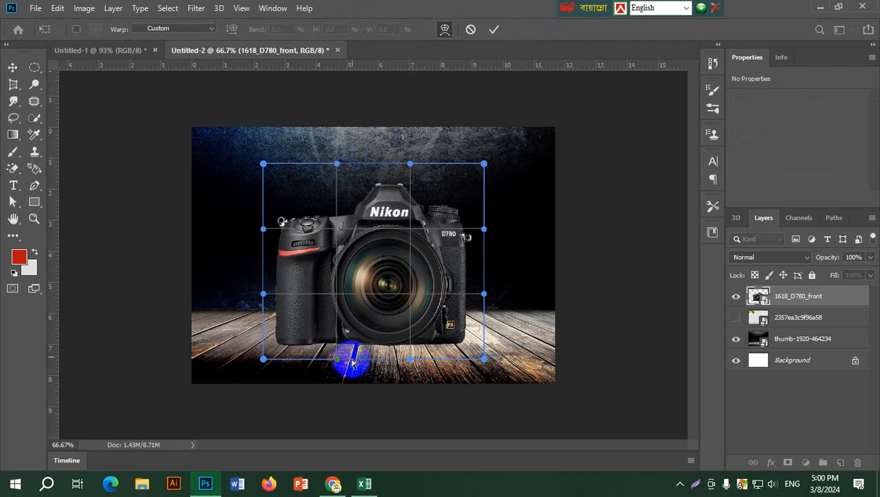
drag(337, 364, 338, 373)
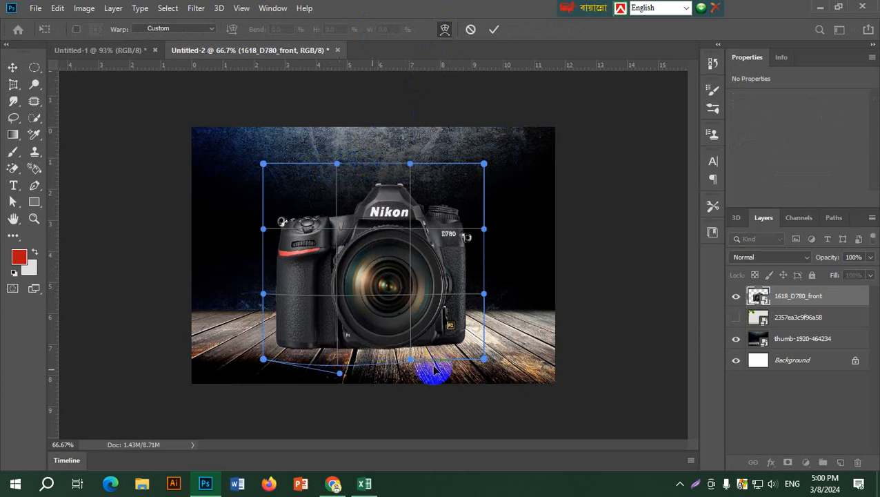
drag(411, 364, 414, 373)
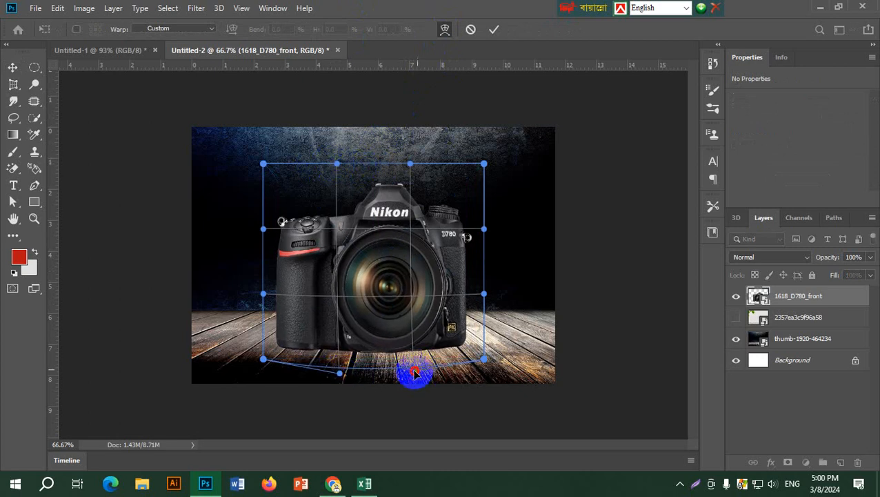
drag(487, 364, 486, 369)
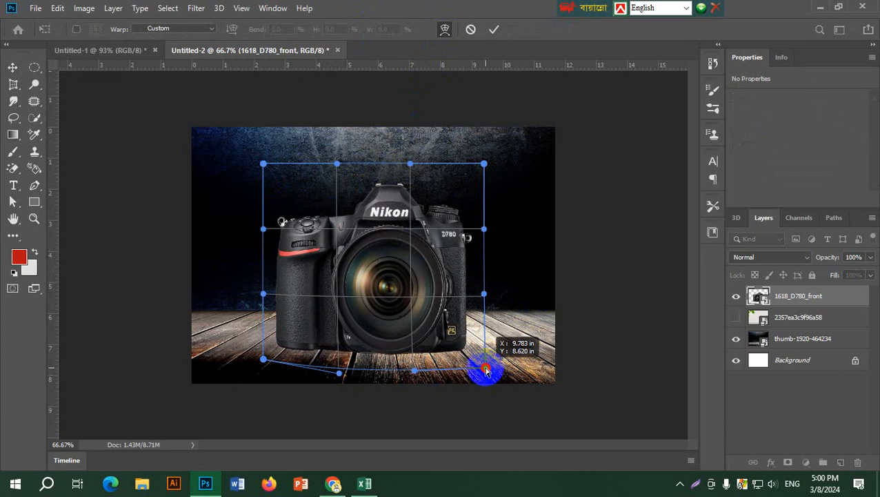
drag(262, 367, 263, 369)
drag(410, 165, 409, 179)
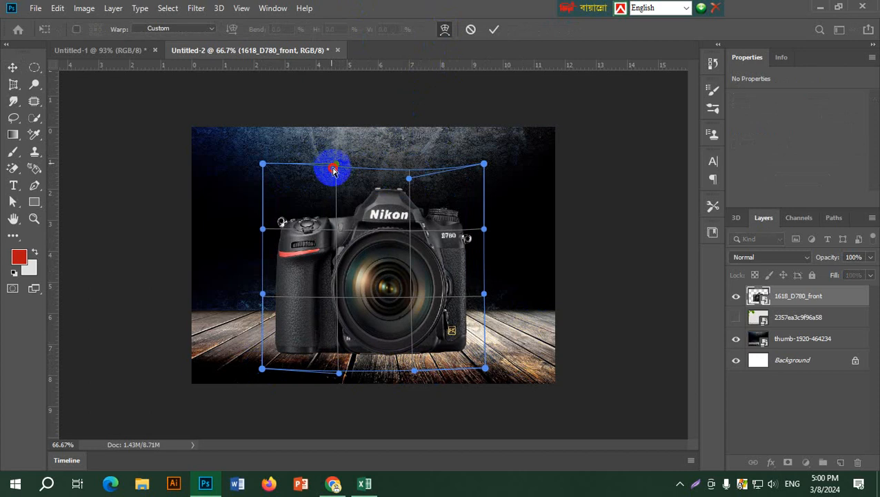
drag(333, 171, 333, 167)
mouse_move(263, 166)
mouse_down()
mouse_move(256, 173)
mouse_move(266, 173)
mouse_up()
drag(484, 168, 486, 177)
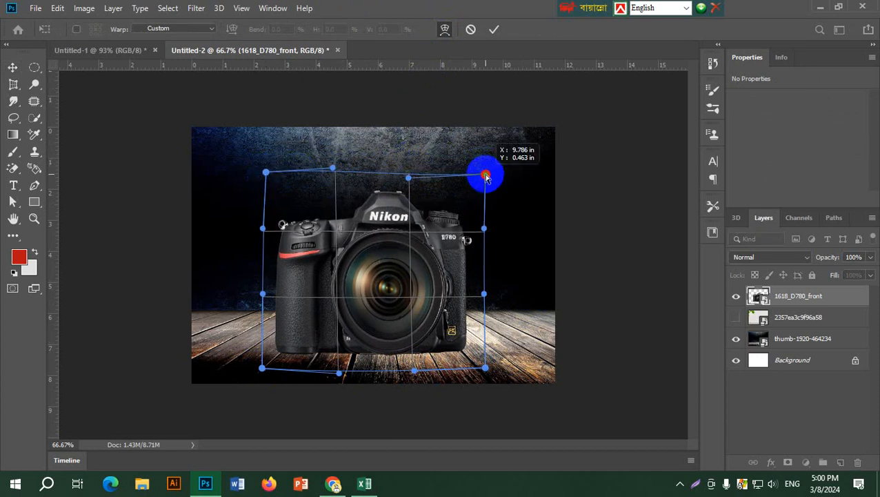
click(494, 29)
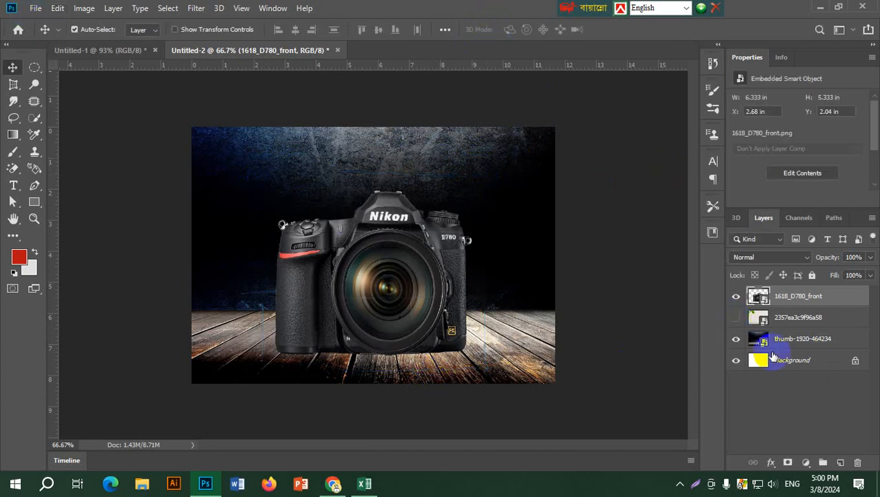
- Delete the 2357ea3c9f96a58 layer and place 77932268-children-walking-in-the-forest.jpg as embedded
drag(827, 317, 857, 462)
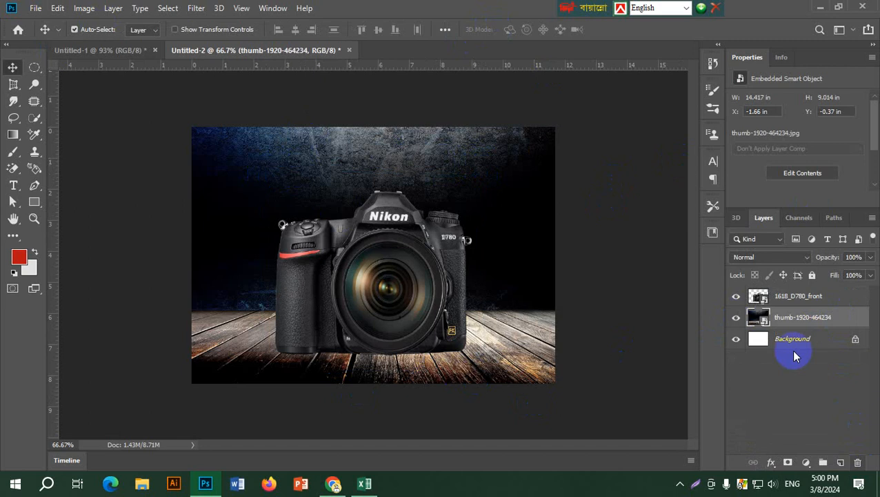
click(36, 8)
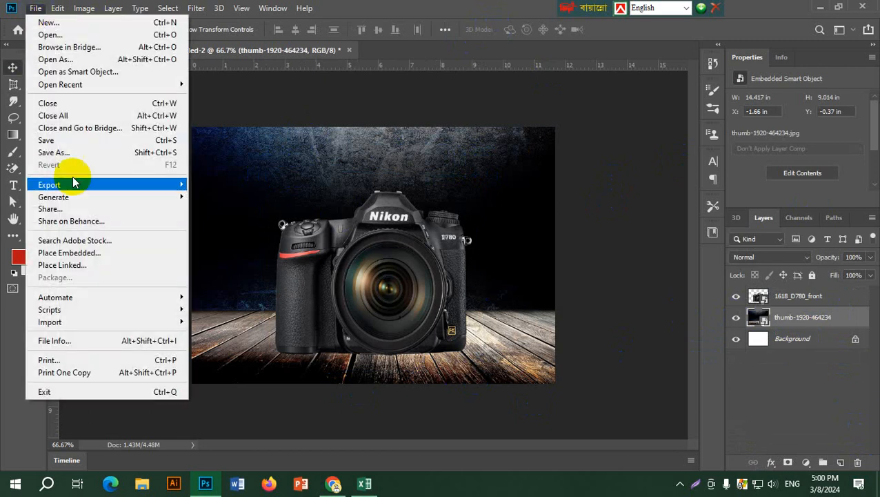
click(76, 252)
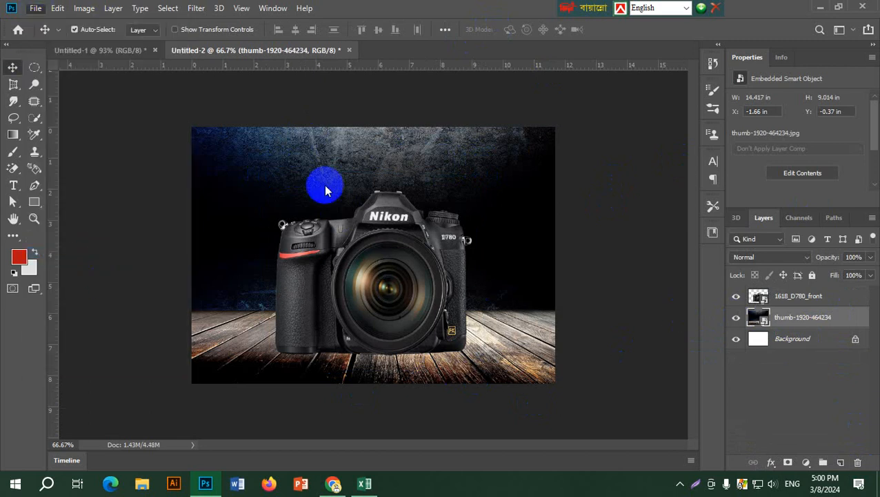
click(198, 236)
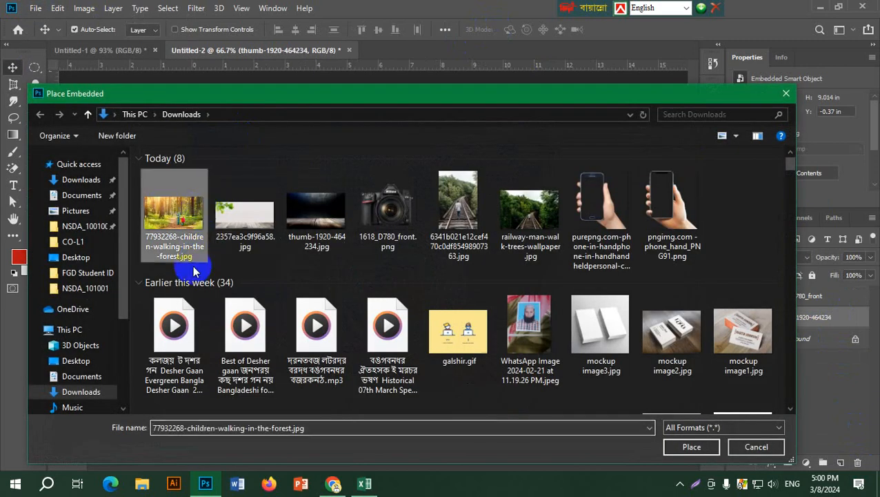
click(692, 446)
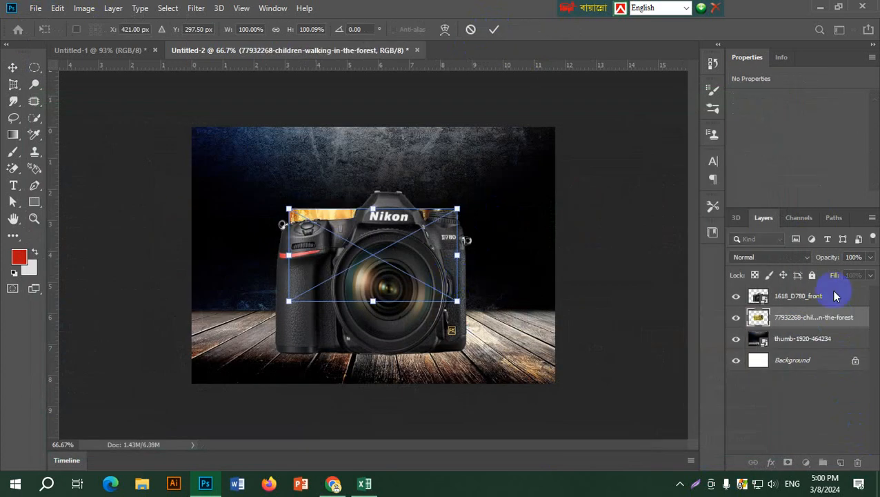
- Move the forest photo layer above the camera and scale it to about 234%, with the children over the lens area
drag(821, 325, 807, 290)
key(ctrl+t)
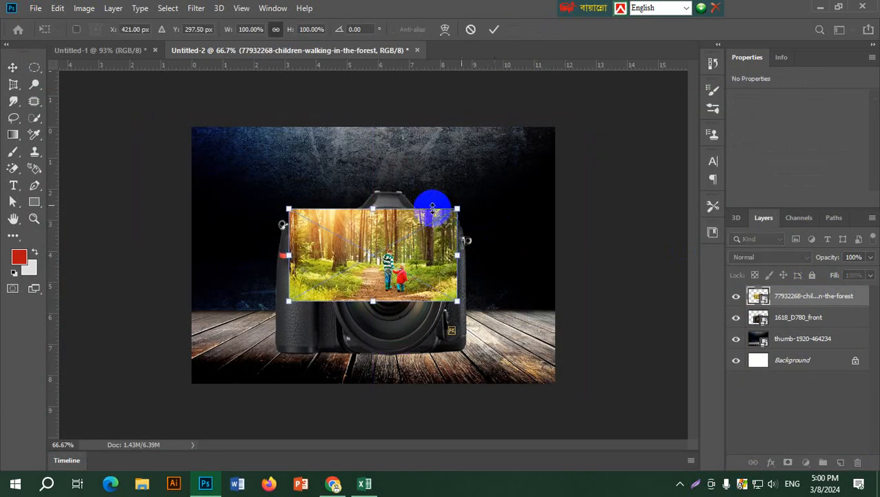
drag(455, 207, 662, 96)
drag(440, 225, 308, 333)
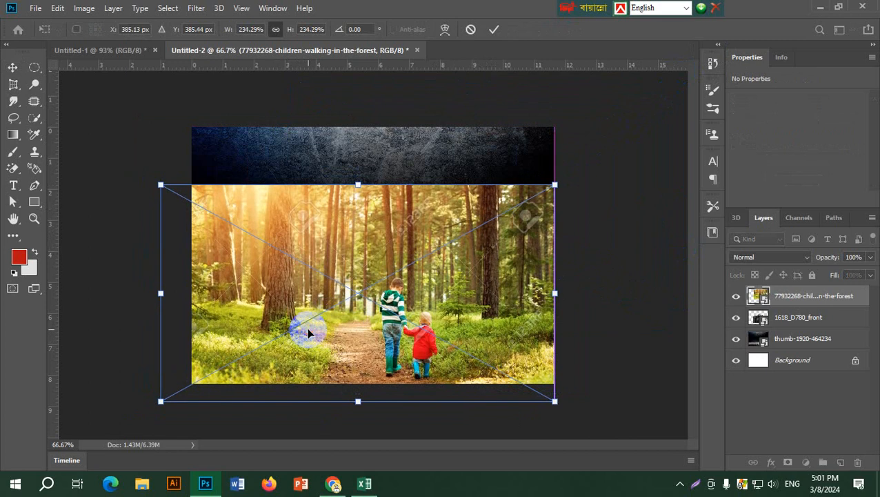
click(495, 30)
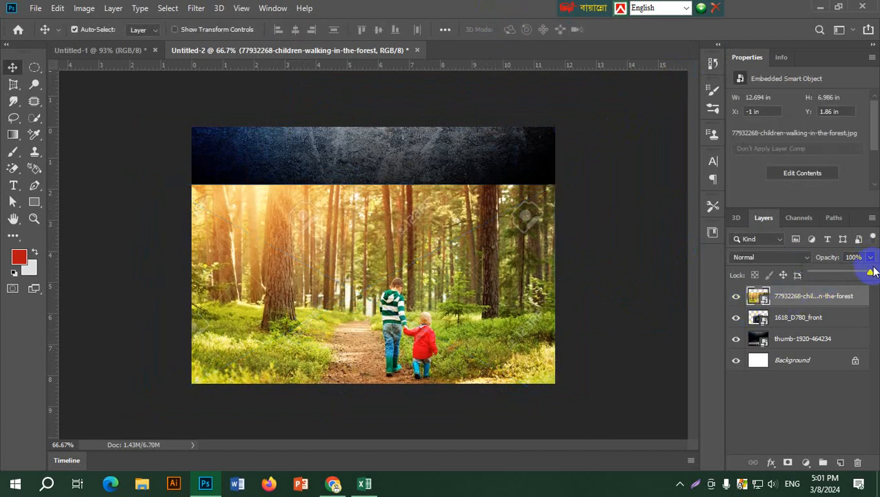
- Lower the forest photo's opacity to about 57% and shift it up about 0.2 in to position the children over the lens
drag(849, 276, 843, 281)
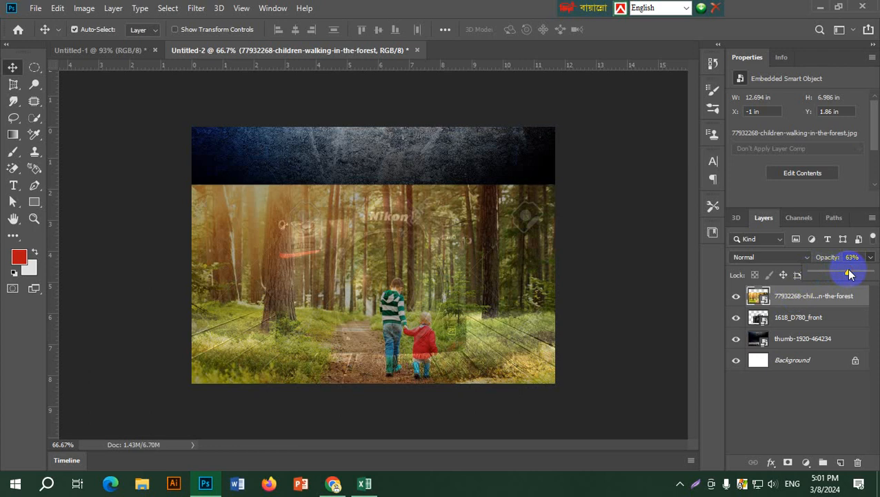
drag(478, 361, 500, 326)
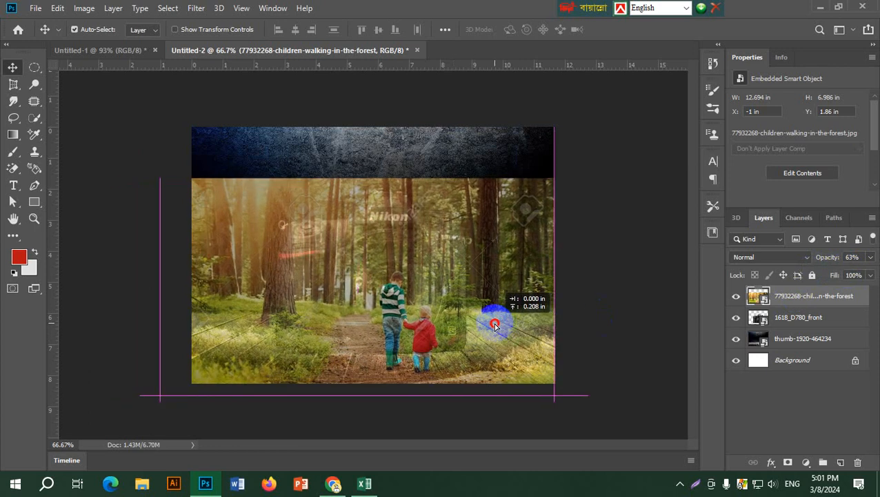
drag(500, 330, 500, 330)
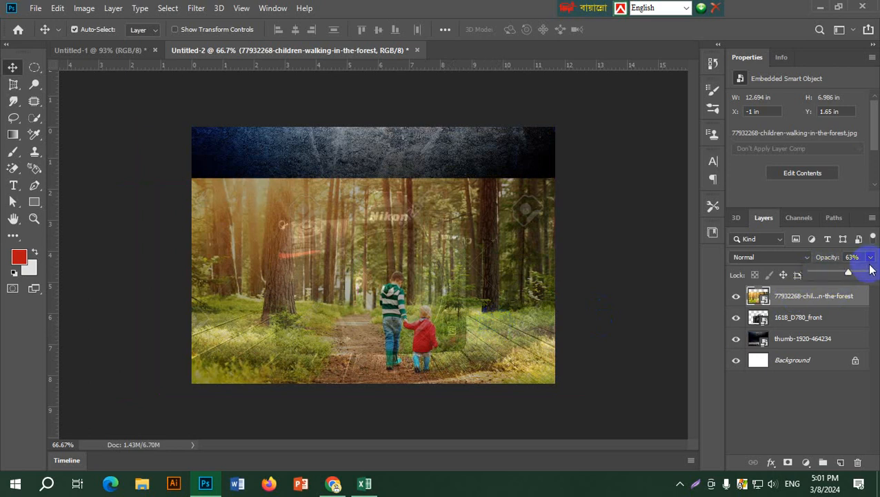
drag(831, 276, 819, 277)
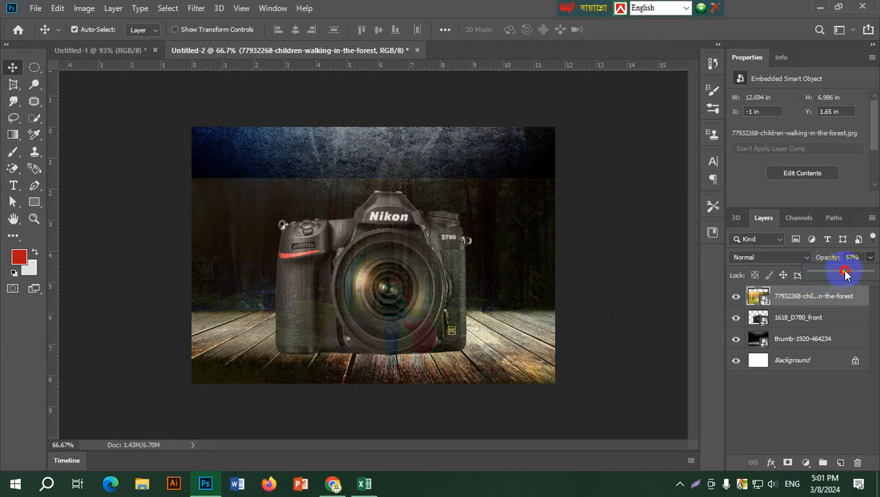
- Hide the forest photo layer and try to select the lens on the 1618_D780_front layer with an elliptical marquee from its centre
click(736, 296)
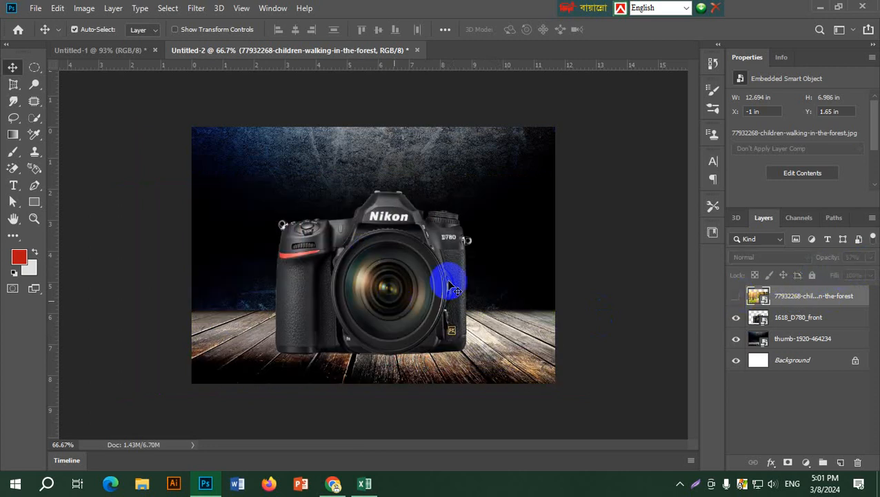
scroll(449, 283, up, 2)
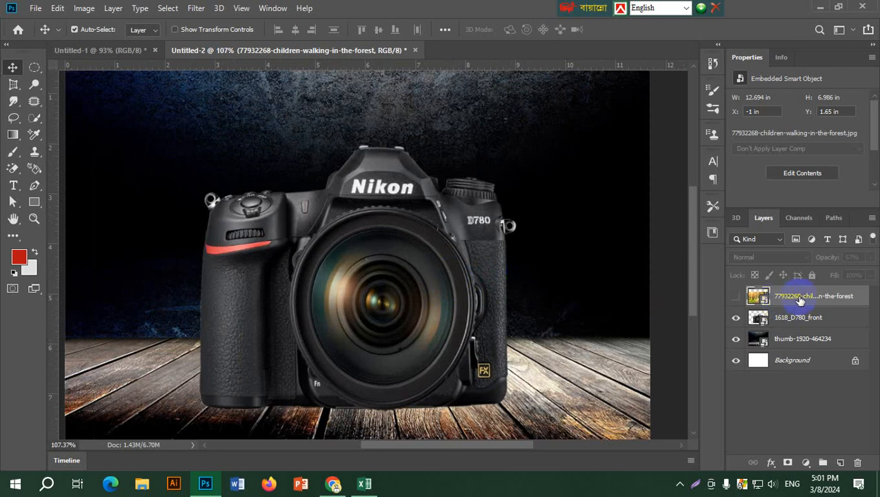
click(793, 321)
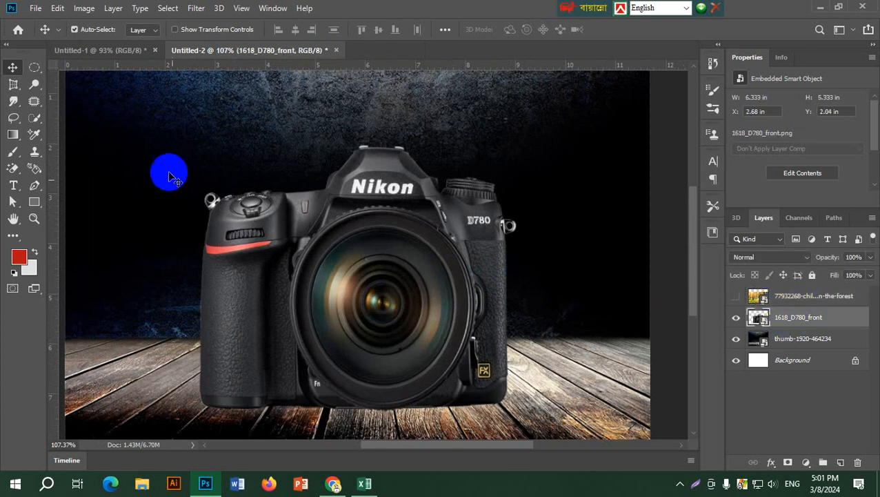
click(35, 69)
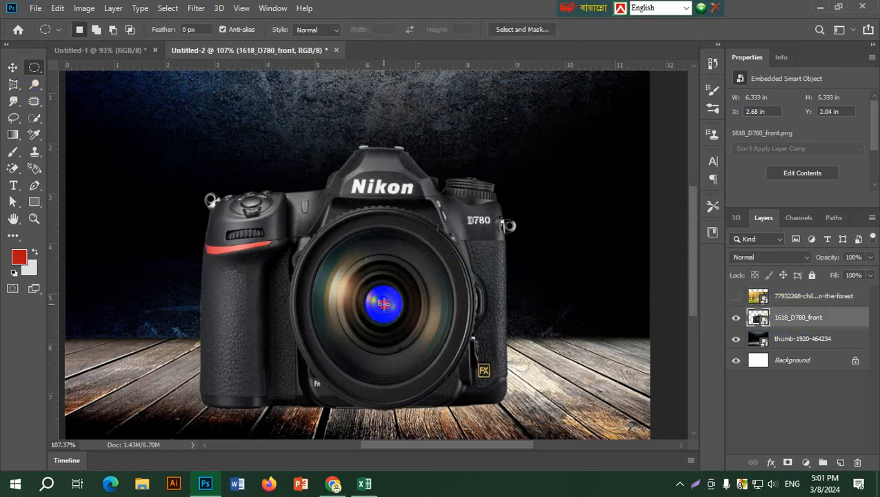
drag(383, 304, 514, 394)
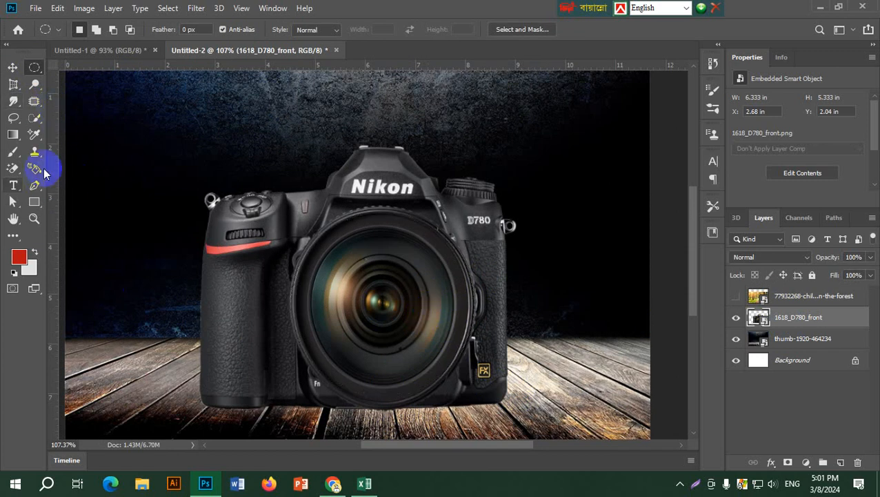
- Draw a closed curved Pen path around the outer rim of the camera lens on the 1618_D780_front layer
click(31, 186)
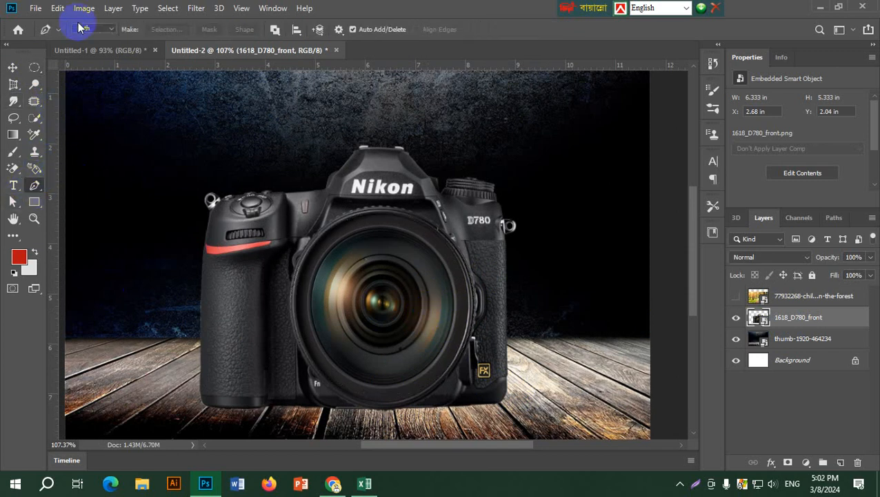
click(351, 397)
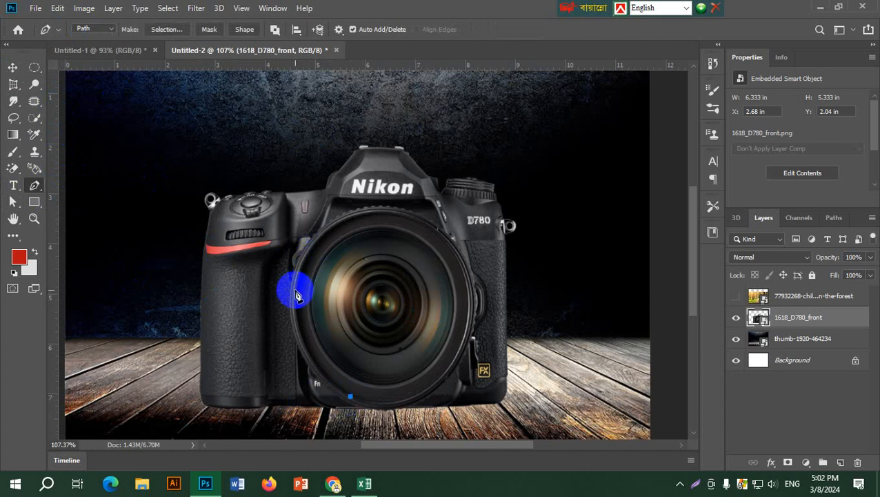
drag(295, 289, 300, 228)
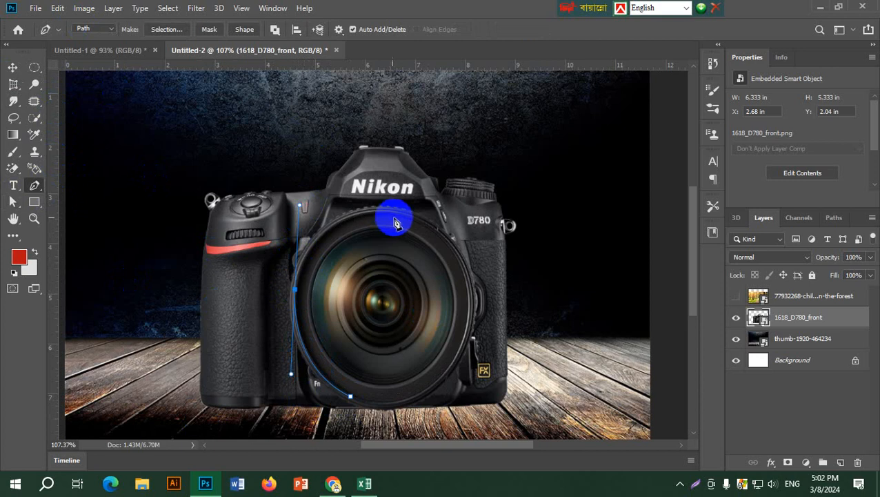
mouse_move(387, 214)
mouse_down()
mouse_move(424, 210)
mouse_move(395, 214)
mouse_up()
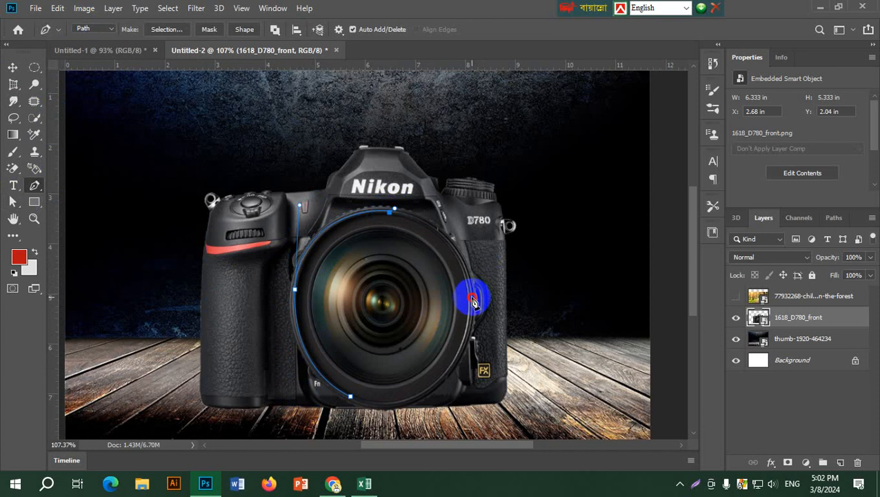
drag(471, 380, 487, 384)
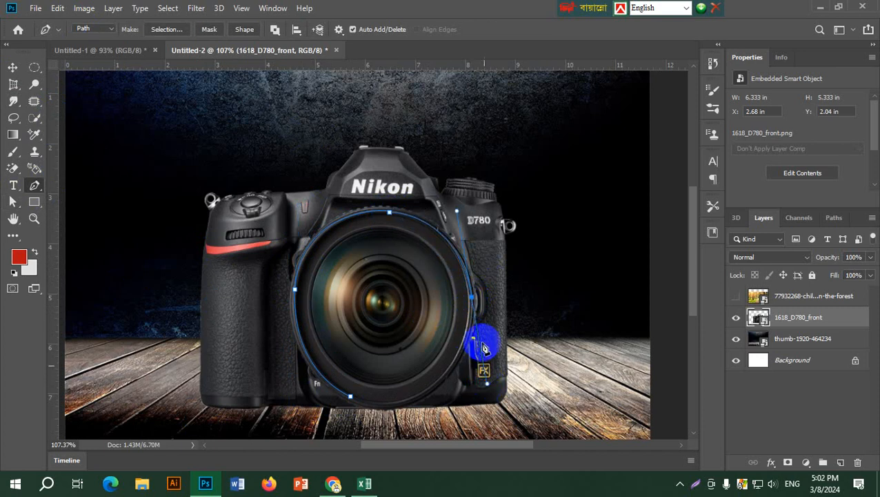
click(472, 299)
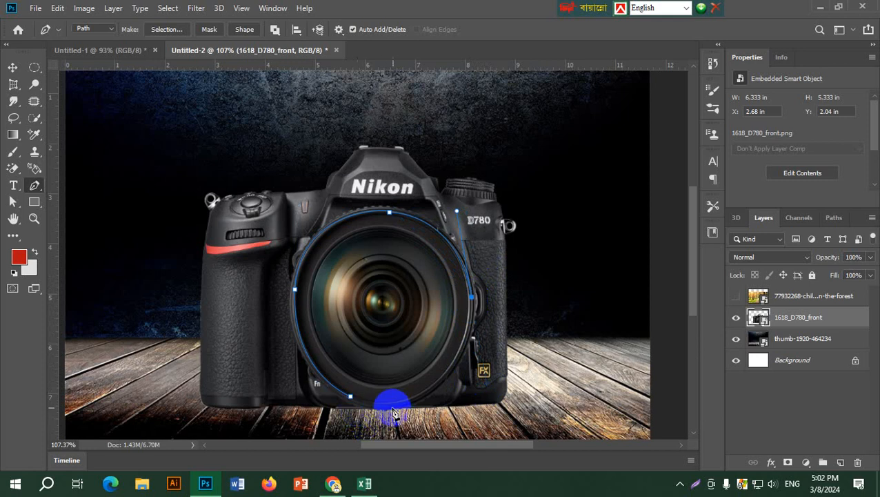
drag(391, 409, 300, 435)
alt+click(391, 408)
click(350, 397)
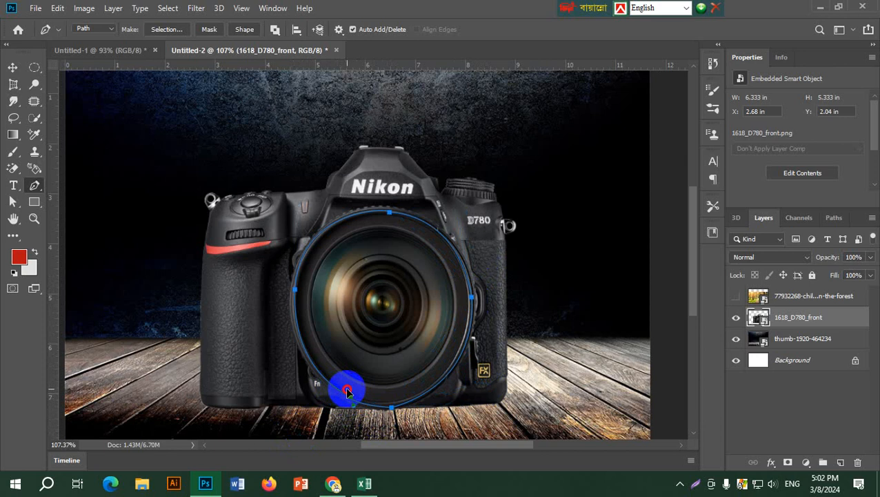
click(343, 404)
- Refine the path's lowest anchor points and curve handles so it follows the lower rim of the lens
scroll(344, 403, up, 5)
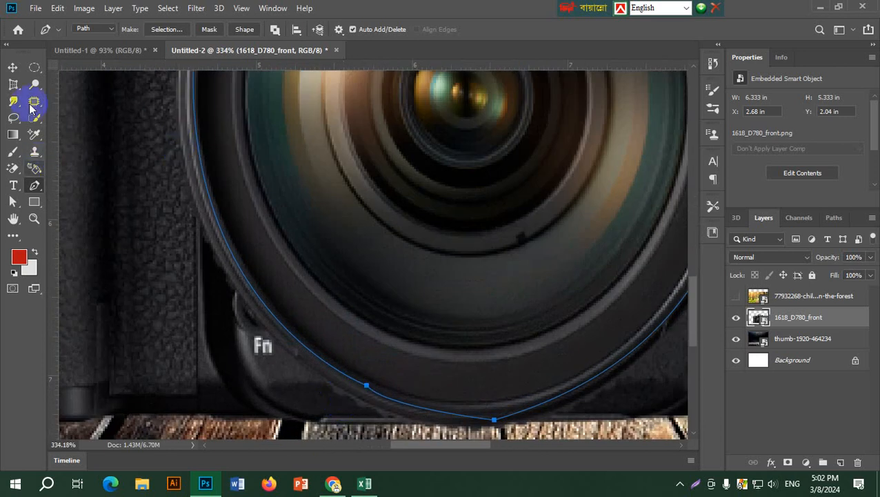
drag(15, 207, 63, 220)
click(366, 387)
drag(366, 391, 396, 411)
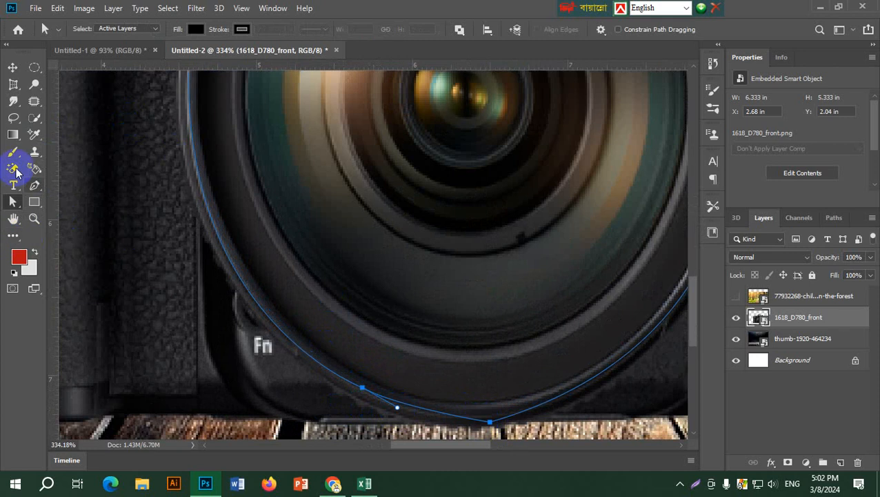
drag(36, 188, 93, 248)
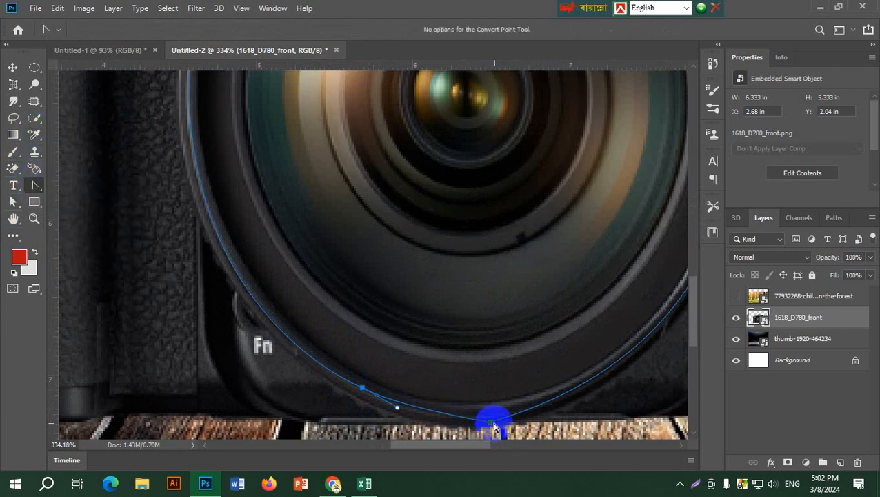
drag(491, 423, 407, 422)
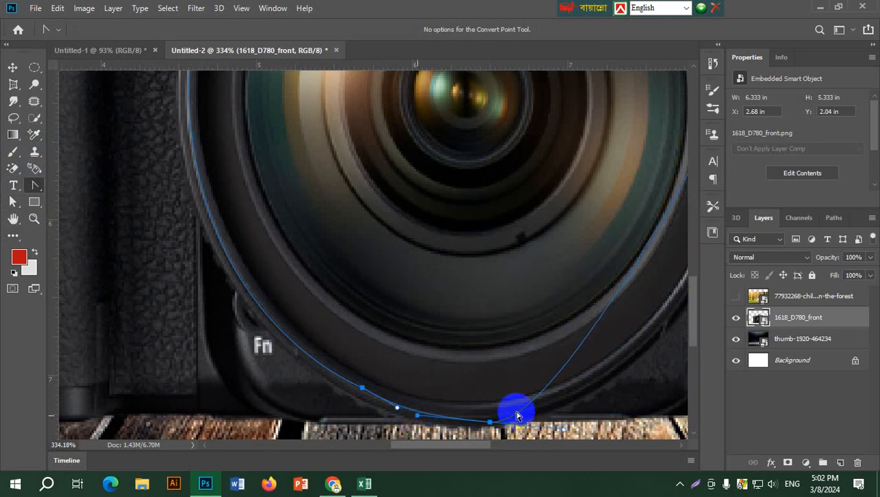
drag(593, 309, 377, 222)
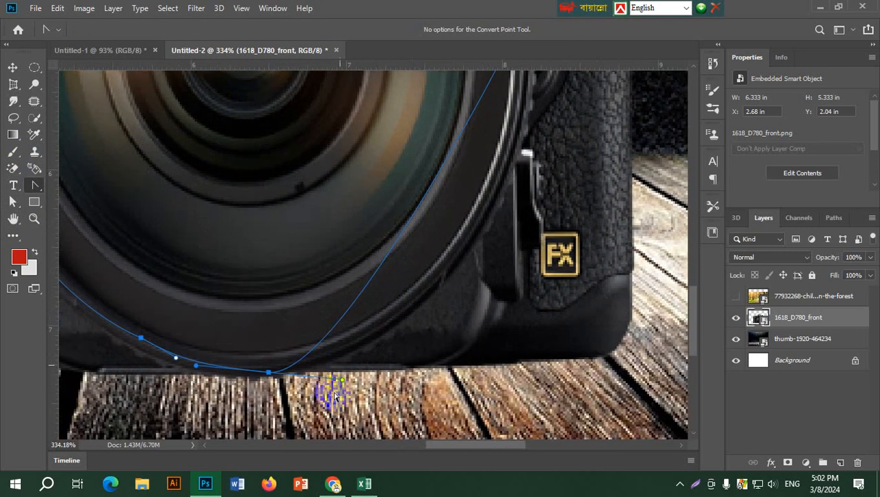
drag(342, 380, 550, 312)
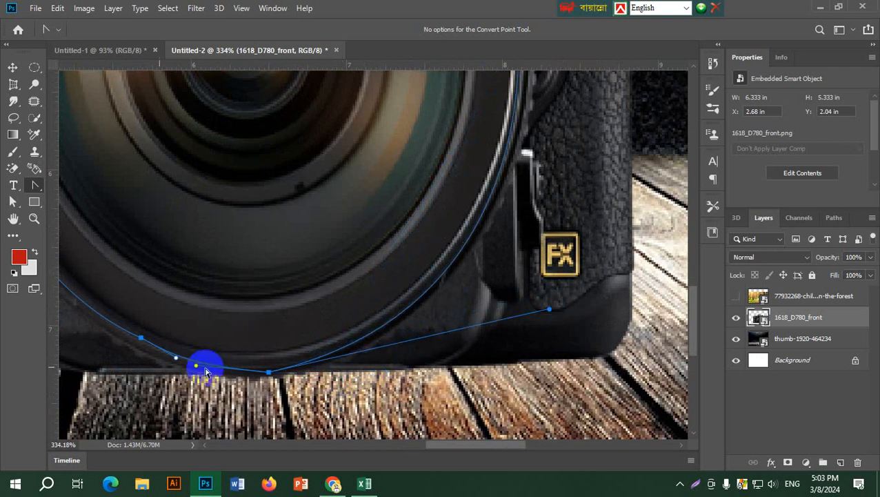
scroll(322, 315, down, 2)
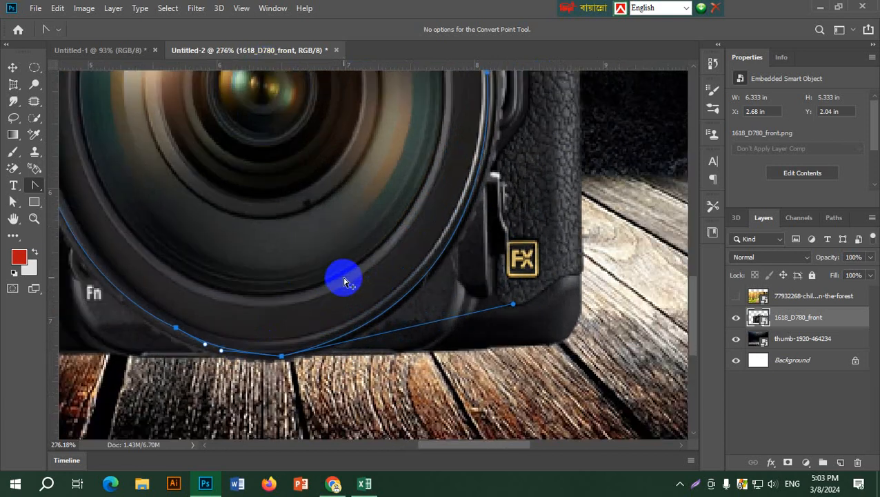
drag(206, 267, 280, 316)
- Convert the lens path to a selection and try to delete the lens area from the 1618_D780_front layer
scroll(281, 316, down, 5)
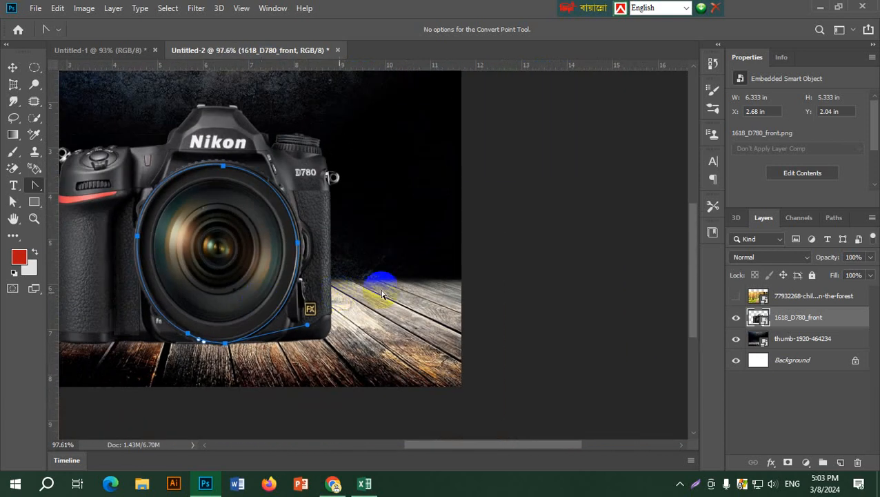
click(815, 398)
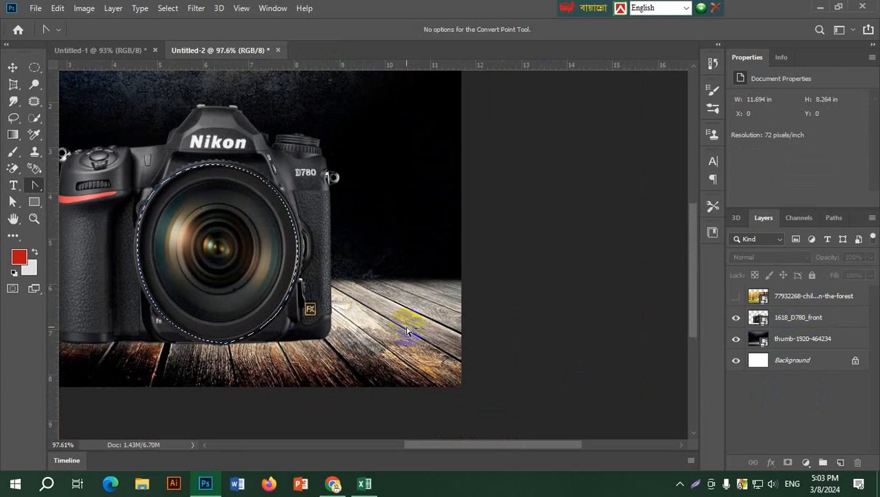
click(797, 316)
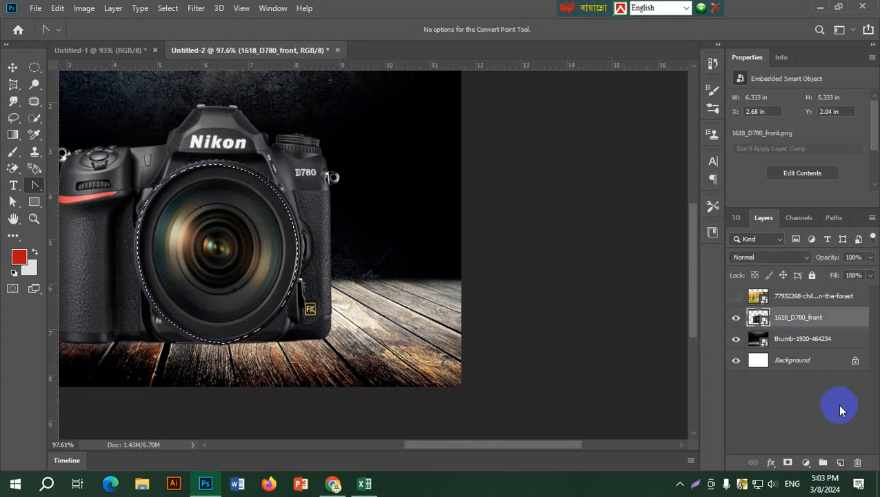
key(Delete)
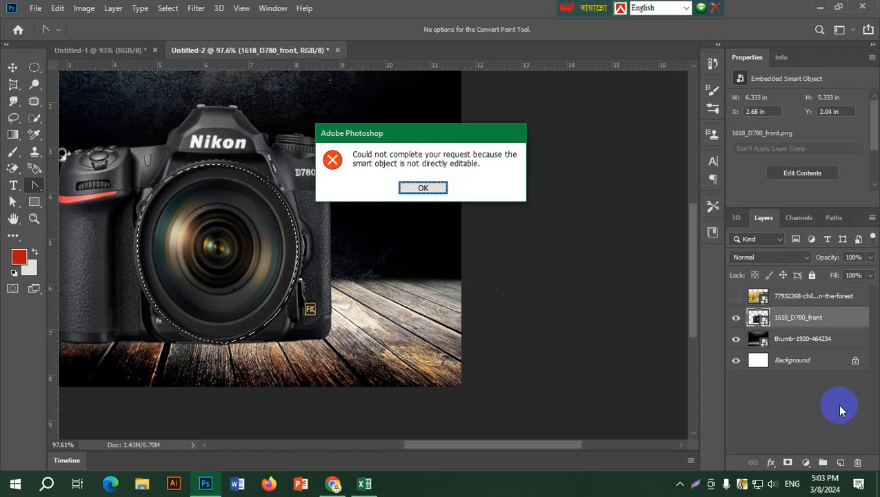
click(423, 189)
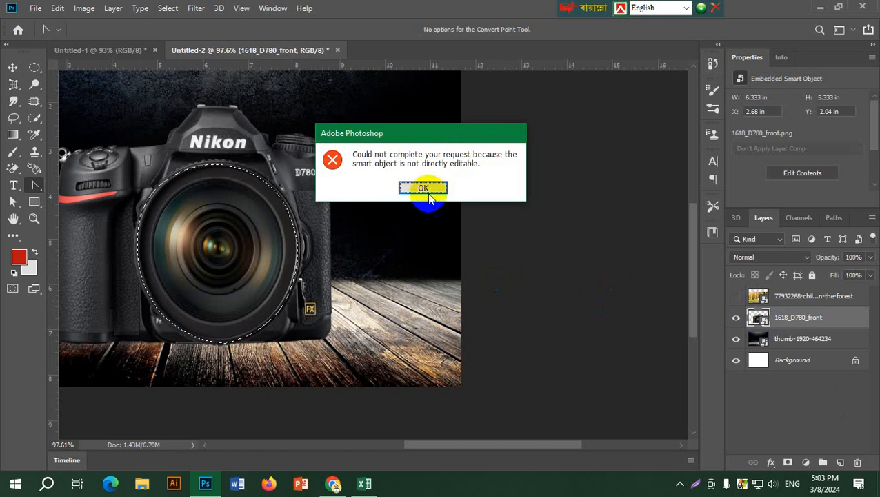
- Rasterize the 1618_D780_front layer, delete the selected lens area from it, and deselect
right_click(797, 320)
click(632, 230)
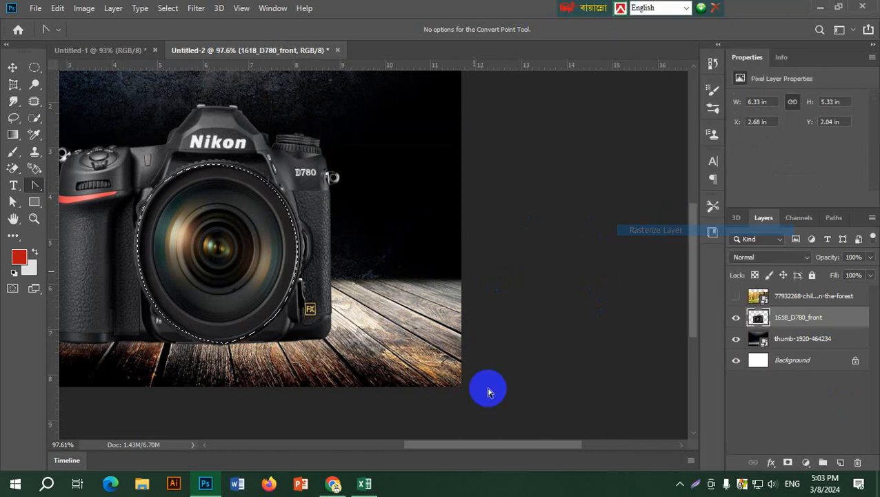
key(Delete)
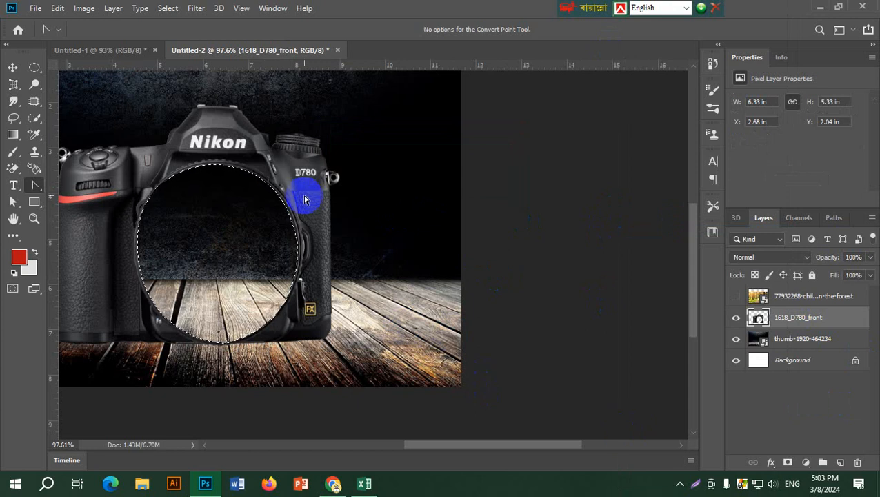
key(ctrl+d)
scroll(417, 197, left, 3)
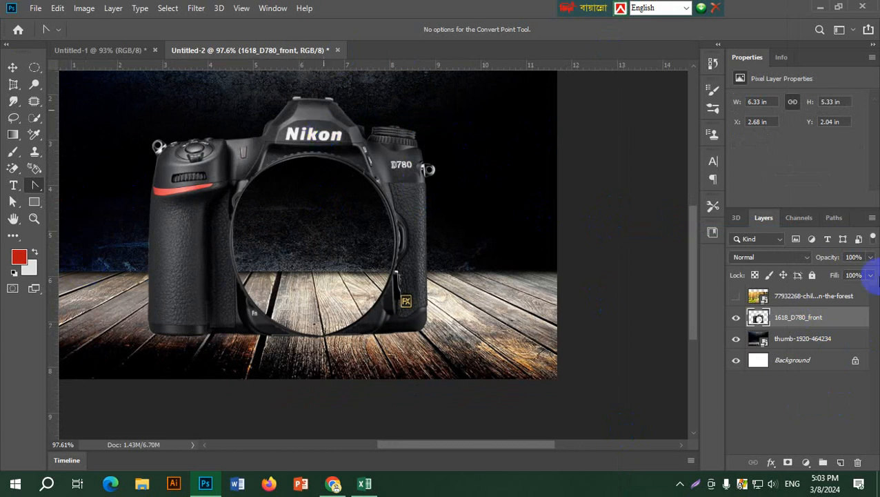
- Show the 77932268-children-walking-in-the-forest layer and add a white layer mask to it
click(735, 296)
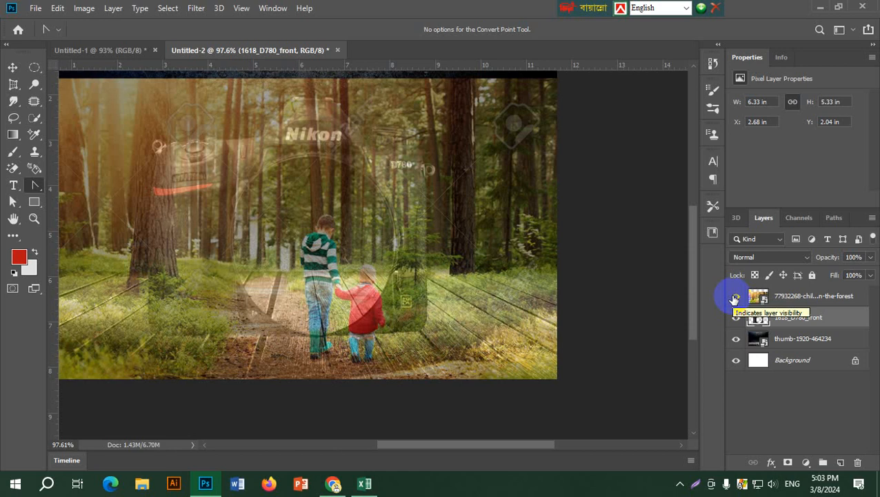
click(759, 297)
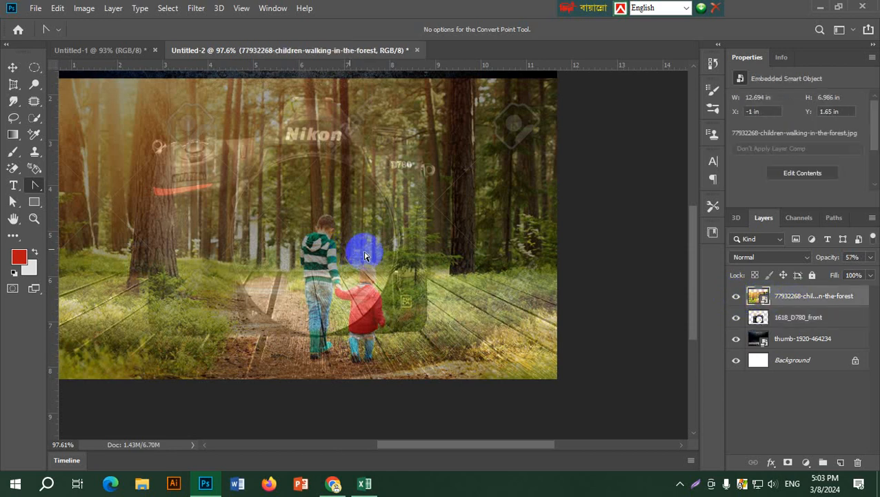
click(789, 462)
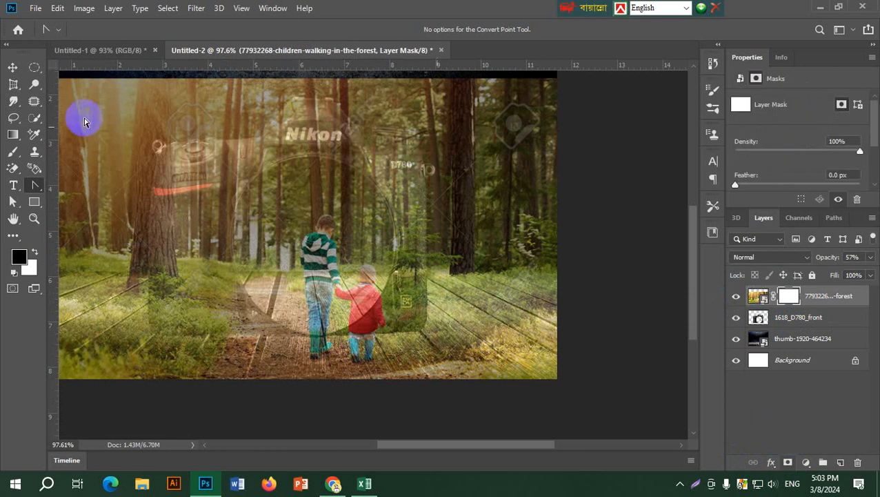
- Paint black on the forest layer's mask with a 125 px brush over the camera grip, upper body and dark background
click(14, 152)
click(233, 123)
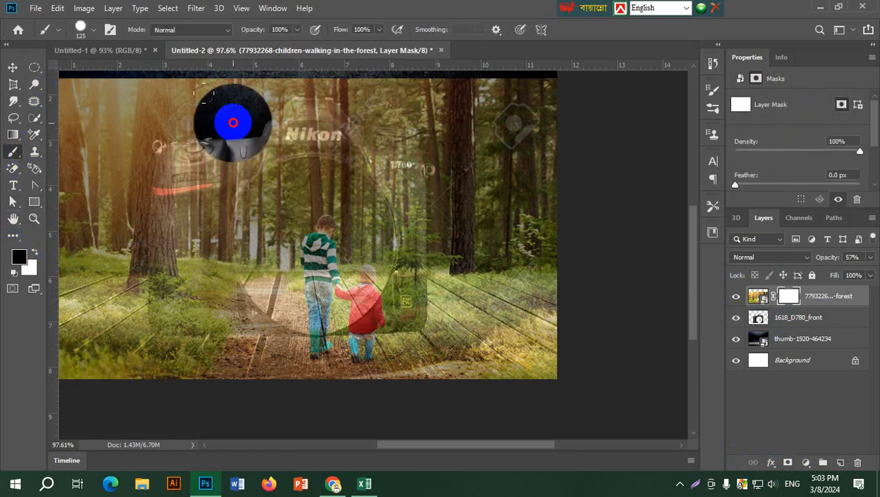
mouse_move(233, 123)
mouse_down()
mouse_move(197, 173)
mouse_move(157, 258)
mouse_up()
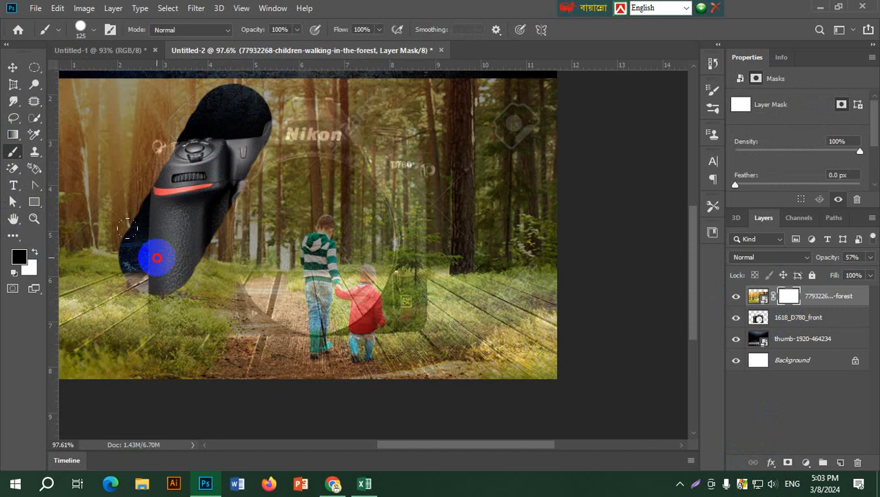
mouse_move(158, 258)
mouse_down()
mouse_move(93, 346)
mouse_move(135, 297)
mouse_up()
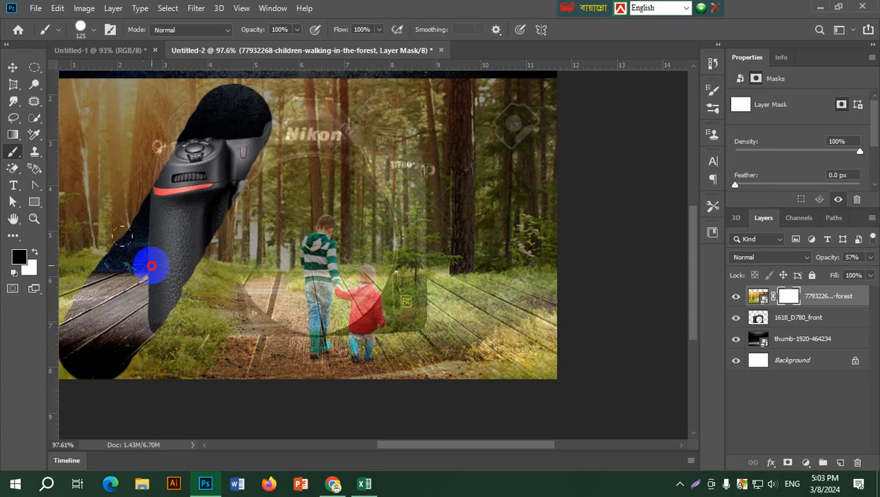
mouse_move(152, 265)
mouse_down()
mouse_move(76, 359)
mouse_move(89, 115)
mouse_move(64, 101)
mouse_move(141, 148)
mouse_move(123, 187)
mouse_move(244, 90)
mouse_move(589, 79)
mouse_move(465, 100)
mouse_move(300, 108)
mouse_move(259, 118)
mouse_move(216, 158)
mouse_move(253, 134)
mouse_up()
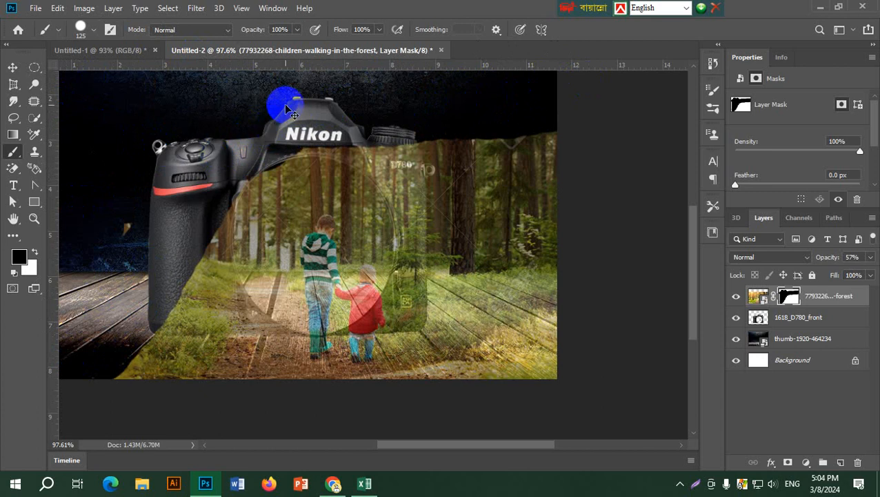
- Undo the last mask stroke and paint out the forest around the camera's top, right side and upper lens rim
key(ctrl+z)
mouse_move(264, 85)
mouse_down()
mouse_move(153, 208)
mouse_move(98, 314)
mouse_move(71, 104)
mouse_move(98, 161)
mouse_move(220, 58)
mouse_move(287, 74)
mouse_move(409, 74)
mouse_move(581, 98)
mouse_move(484, 112)
mouse_move(274, 102)
mouse_move(421, 100)
mouse_move(440, 121)
mouse_move(521, 157)
mouse_move(546, 179)
mouse_move(516, 228)
mouse_move(564, 324)
mouse_up()
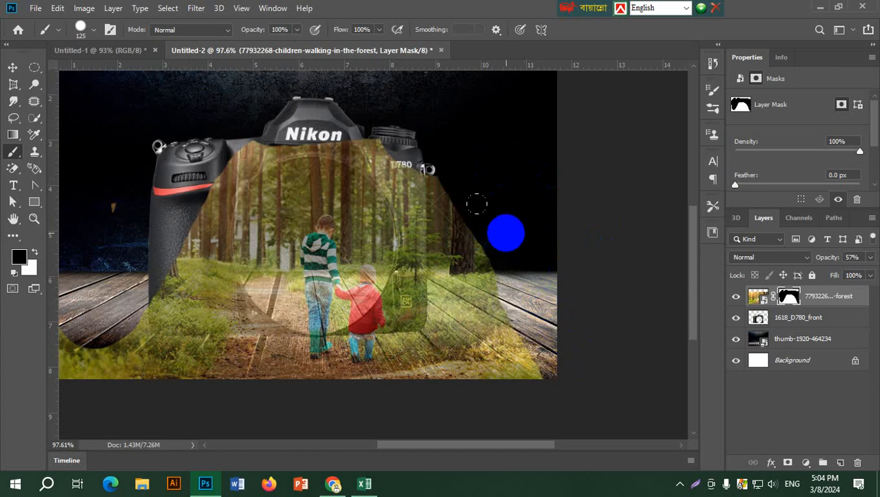
click(384, 120)
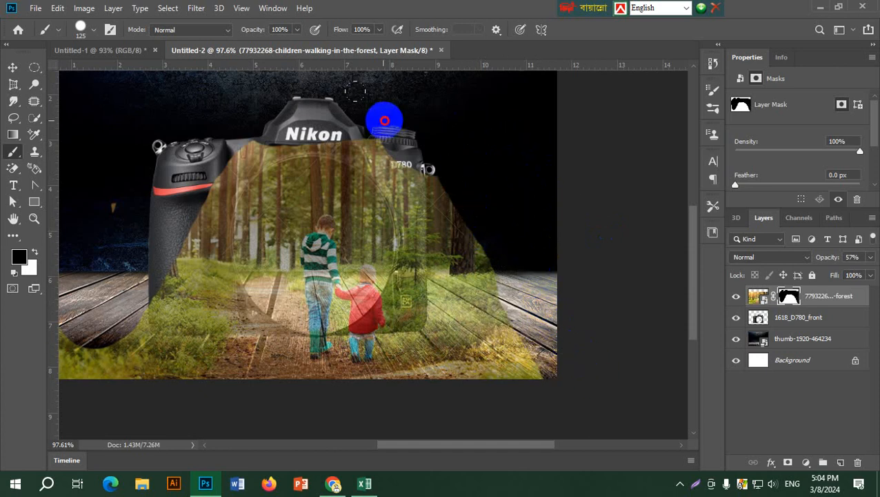
mouse_move(384, 120)
mouse_down()
mouse_move(436, 173)
mouse_move(503, 271)
mouse_up()
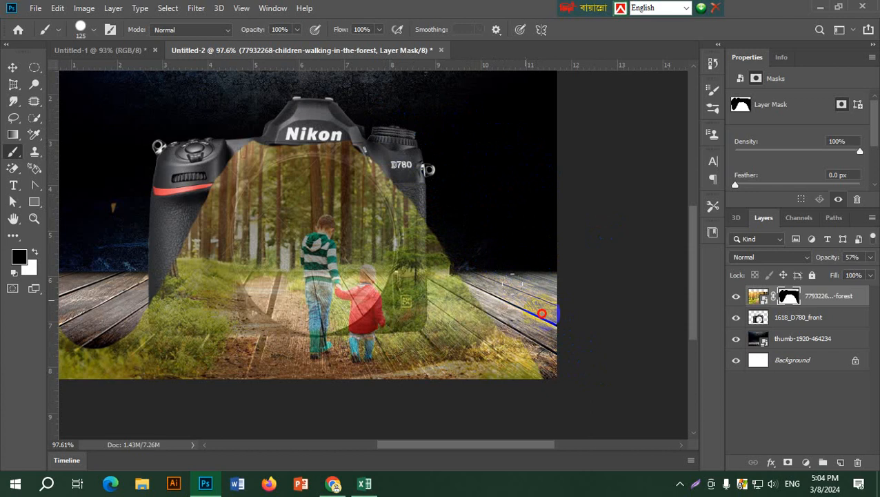
drag(542, 314, 565, 331)
mouse_move(510, 275)
mouse_down()
mouse_move(454, 224)
mouse_move(424, 169)
mouse_move(389, 138)
mouse_move(326, 112)
mouse_move(261, 111)
mouse_move(239, 126)
mouse_move(216, 146)
mouse_move(188, 200)
mouse_up()
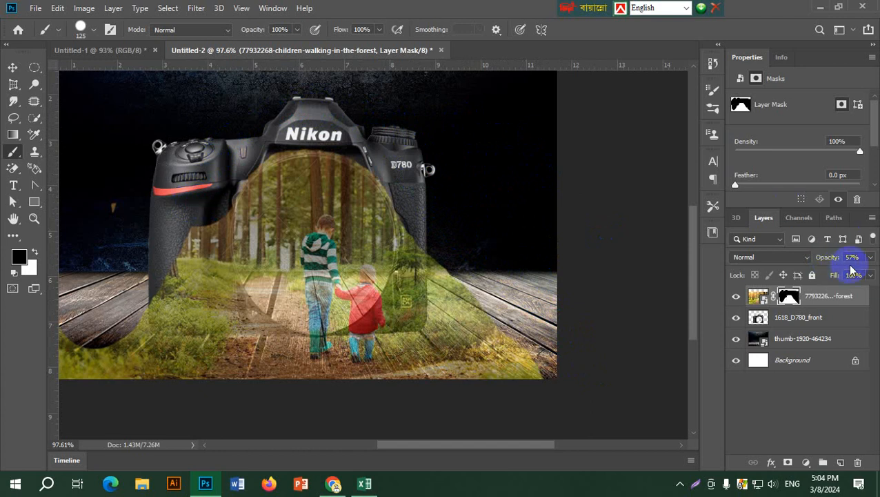
- Lower the forest photo layer's opacity to 28%
drag(840, 274, 829, 274)
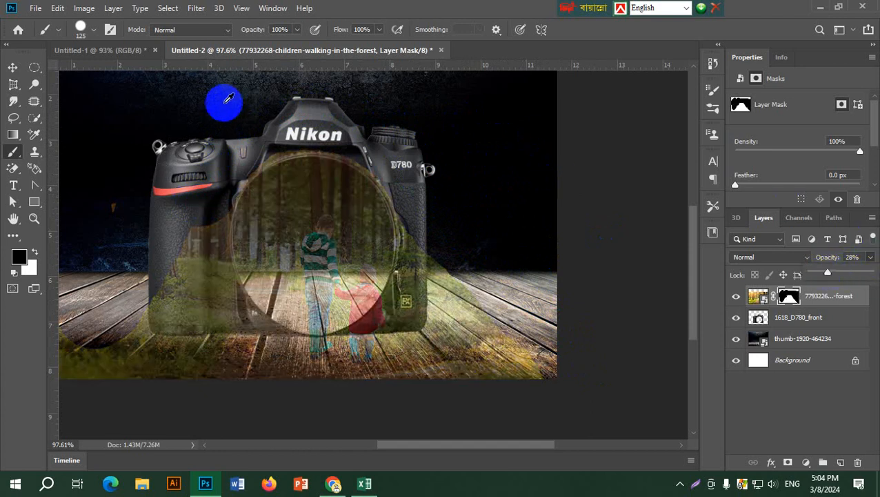
scroll(228, 107, up, 5)
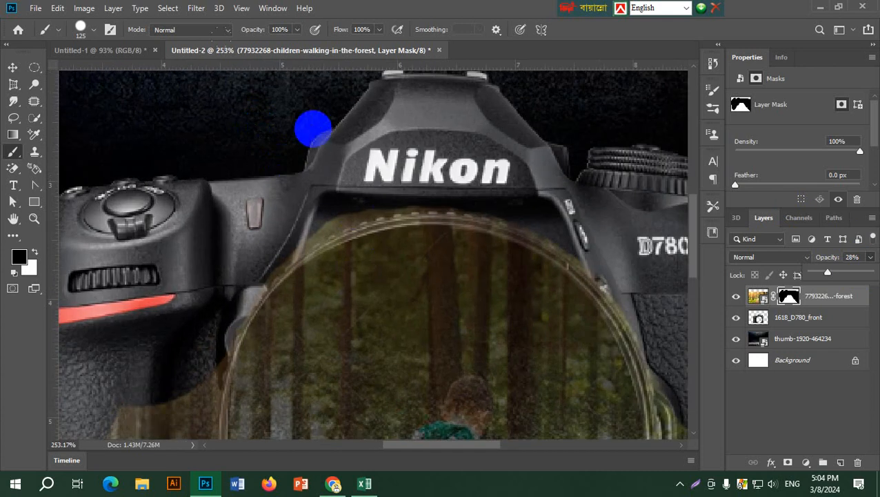
- Paint out the forest around the camera's grip and left lens rim on the layer mask with a 30 px black brush
key(bracketleft)
key(bracketleft)
key(bracketleft)
key(bracketleft)
key(bracketleft)
key(bracketleft)
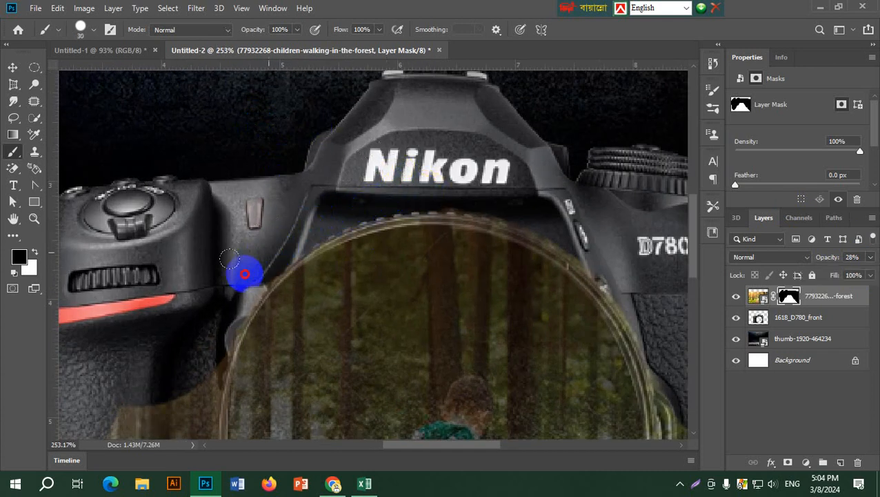
mouse_move(217, 314)
mouse_down()
mouse_move(214, 103)
mouse_move(252, 98)
mouse_move(215, 180)
mouse_move(210, 261)
mouse_move(195, 244)
mouse_move(189, 277)
mouse_move(173, 236)
mouse_move(177, 192)
mouse_move(137, 271)
mouse_move(100, 272)
mouse_move(124, 188)
mouse_move(156, 245)
mouse_move(176, 227)
mouse_move(207, 292)
mouse_move(200, 229)
mouse_move(208, 175)
mouse_move(203, 265)
mouse_move(215, 304)
mouse_up()
mouse_move(229, 334)
mouse_down()
mouse_move(176, 358)
mouse_move(131, 324)
mouse_up()
- Mask out the forest over the lower part of the grip, its bottom corner and the floor beside it
drag(164, 210, 167, 141)
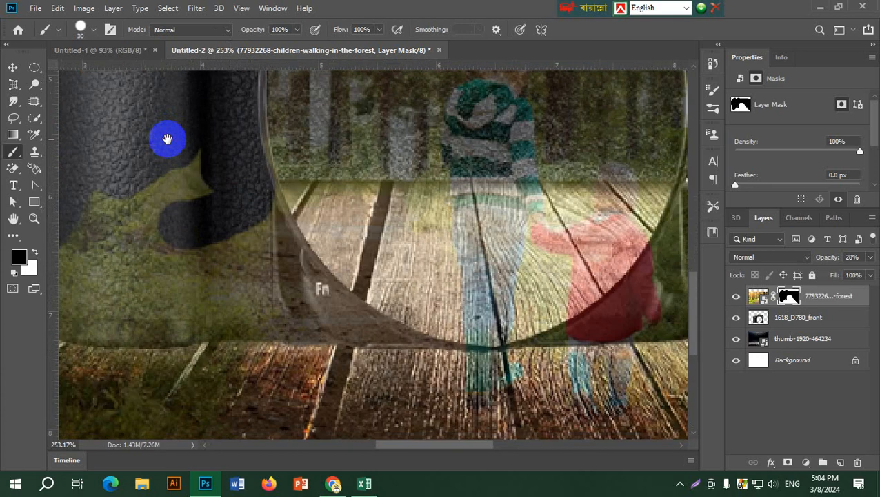
mouse_move(228, 172)
mouse_down()
mouse_move(212, 159)
mouse_move(233, 175)
mouse_up()
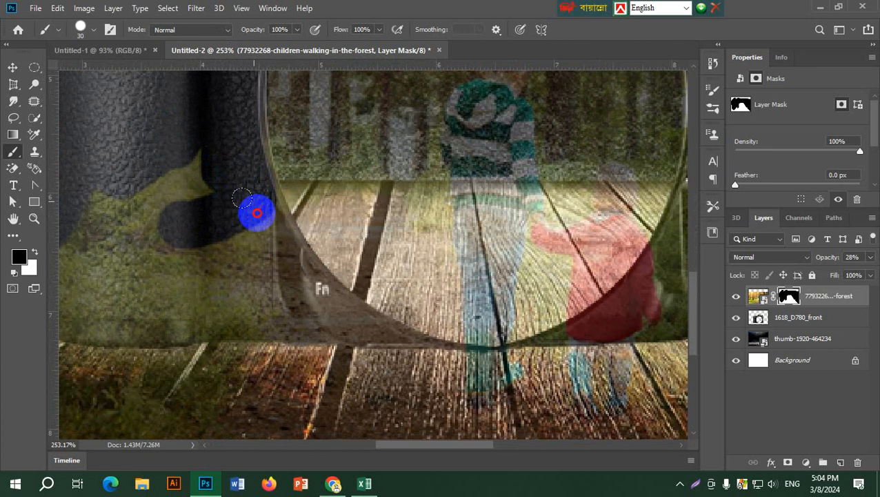
mouse_move(262, 227)
mouse_down()
mouse_move(241, 191)
mouse_move(175, 256)
mouse_move(200, 227)
mouse_move(91, 326)
mouse_up()
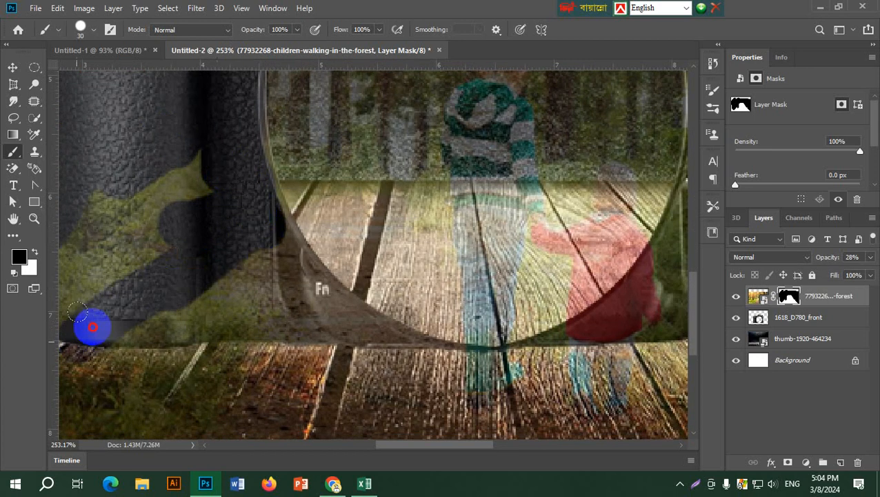
drag(198, 233, 284, 191)
mouse_move(307, 104)
mouse_down()
mouse_move(159, 238)
mouse_move(219, 164)
mouse_move(206, 128)
mouse_move(105, 222)
mouse_move(201, 186)
mouse_move(197, 229)
mouse_move(68, 309)
mouse_move(173, 228)
mouse_move(233, 201)
mouse_move(249, 204)
mouse_move(217, 239)
mouse_move(22, 341)
mouse_move(23, 373)
mouse_up()
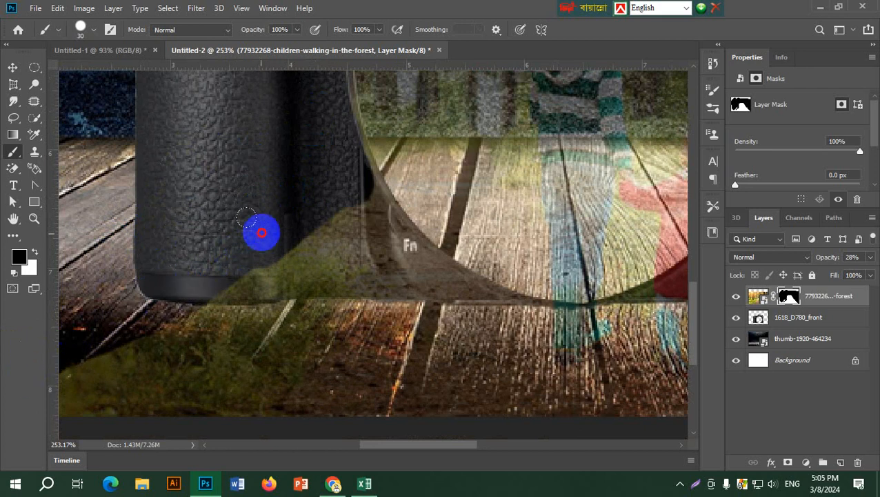
drag(284, 223, 30, 202)
- Mask out the forest over the textured body to the right of the lens and the dark background beside it
drag(589, 230, 399, 340)
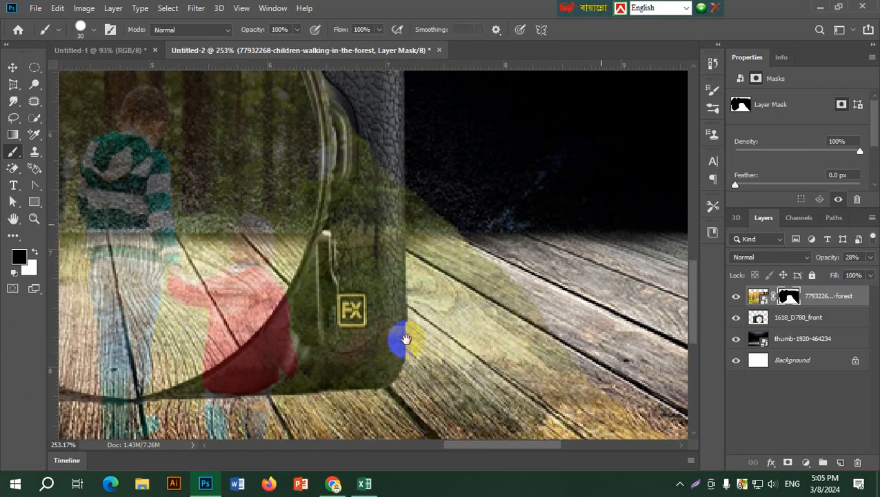
drag(458, 127, 477, 204)
mouse_move(361, 143)
mouse_down()
mouse_move(370, 195)
mouse_move(397, 237)
mouse_move(607, 428)
mouse_up()
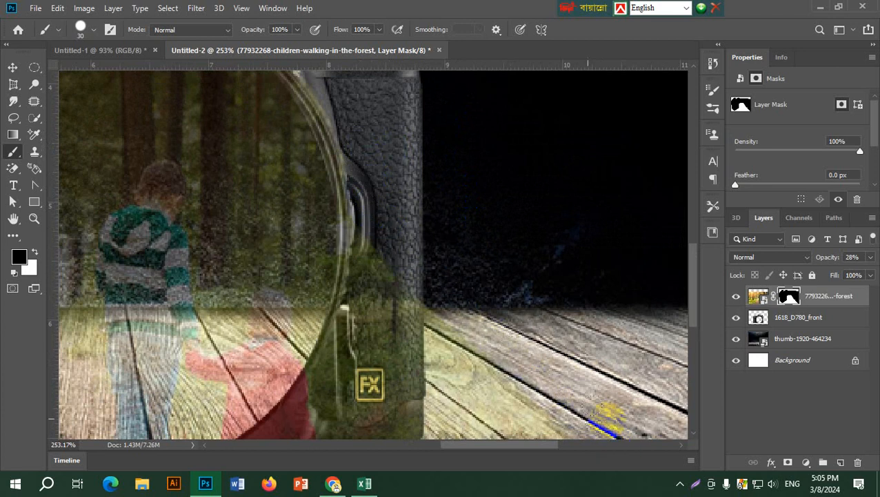
mouse_move(547, 236)
mouse_down()
mouse_move(546, 225)
mouse_move(605, 246)
mouse_move(620, 280)
mouse_move(648, 230)
mouse_move(653, 288)
mouse_move(649, 260)
mouse_move(640, 268)
mouse_up()
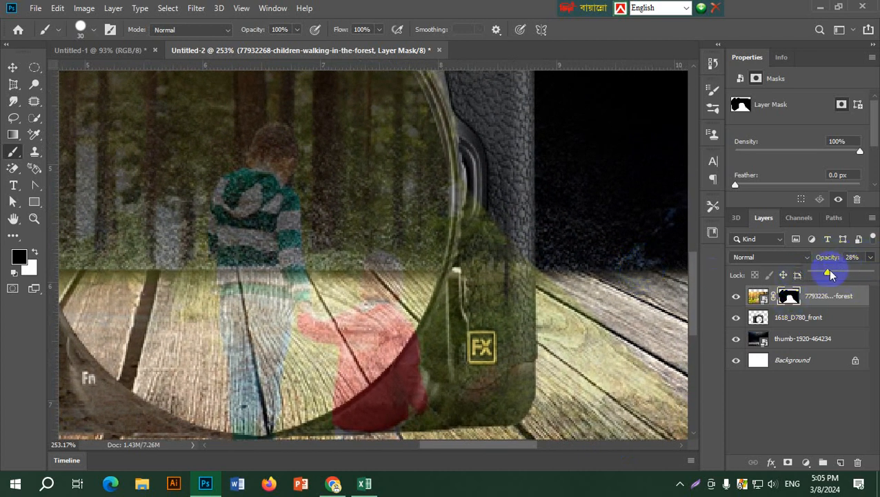
- Set the forest layer's opacity to 51%
mouse_move(861, 274)
mouse_down()
mouse_move(873, 275)
mouse_move(838, 277)
mouse_move(867, 279)
mouse_up()
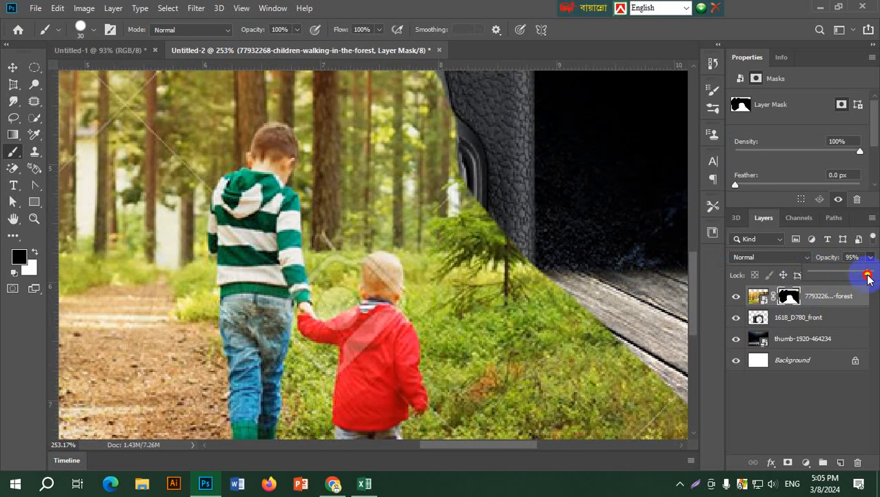
drag(815, 282, 811, 283)
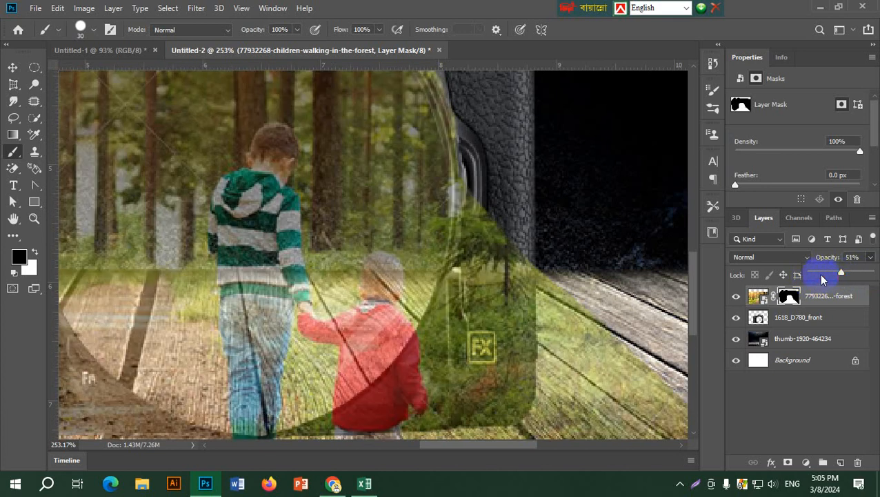
drag(600, 254, 640, 98)
drag(628, 212, 628, 253)
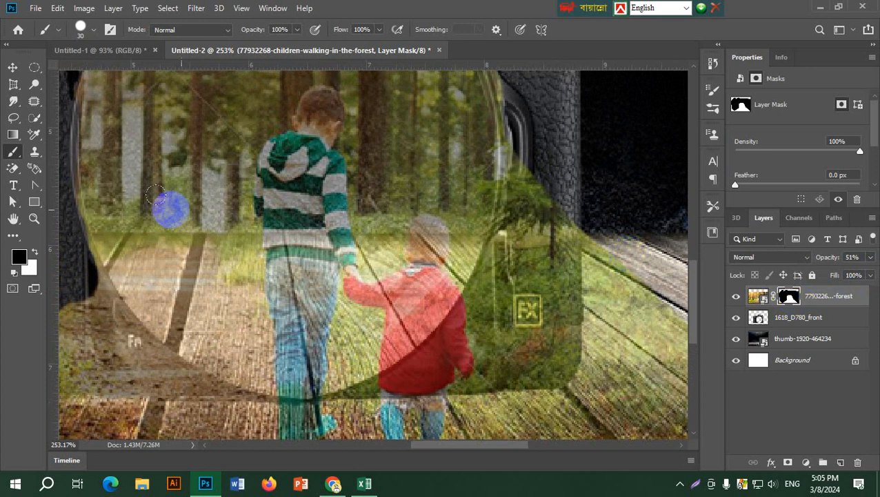
mouse_move(118, 191)
mouse_down()
mouse_move(173, 245)
mouse_move(237, 339)
mouse_move(240, 374)
mouse_up()
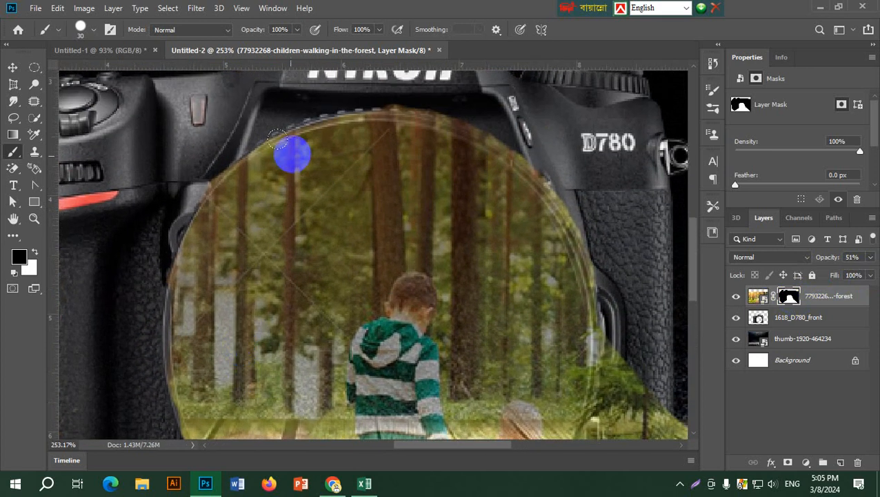
- Mask out the forest inside the lens opening to the left of the older child, down to the wooden floor
mouse_move(290, 153)
mouse_down()
mouse_move(458, 102)
mouse_move(172, 139)
mouse_move(145, 204)
mouse_move(216, 174)
mouse_move(107, 297)
mouse_move(129, 291)
mouse_move(135, 342)
mouse_move(229, 239)
mouse_move(381, 139)
mouse_move(426, 142)
mouse_move(411, 170)
mouse_move(499, 164)
mouse_move(205, 249)
mouse_move(263, 224)
mouse_move(220, 332)
mouse_up()
mouse_move(267, 261)
mouse_down()
mouse_move(200, 304)
mouse_move(193, 329)
mouse_move(228, 349)
mouse_up()
key(space)
mouse_move(229, 351)
mouse_down()
mouse_move(263, 154)
mouse_move(242, 148)
mouse_move(239, 213)
mouse_move(229, 196)
mouse_move(260, 246)
mouse_move(229, 215)
mouse_move(310, 312)
mouse_move(294, 306)
mouse_move(377, 351)
mouse_move(360, 225)
mouse_move(345, 239)
mouse_move(287, 213)
mouse_move(258, 251)
mouse_move(306, 241)
mouse_move(338, 117)
mouse_move(343, 158)
mouse_move(328, 142)
mouse_move(359, 209)
mouse_up()
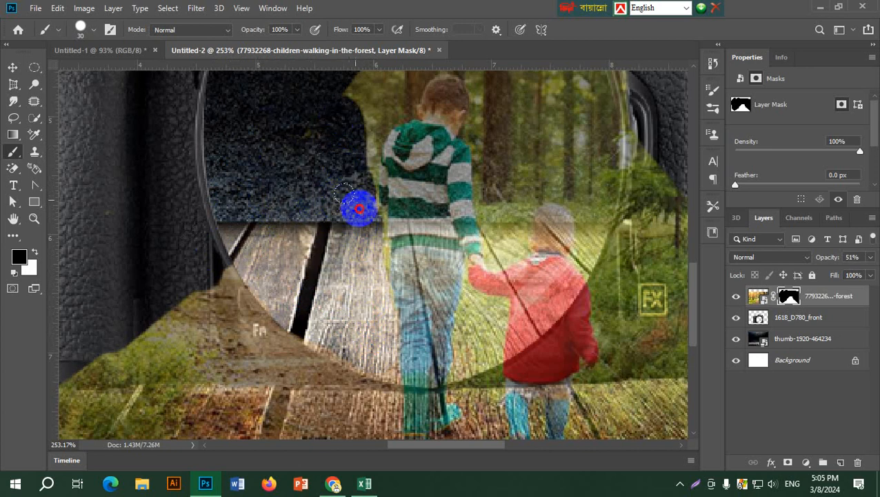
- Mask out the trees above both children and along the right inner side of the lens, following the older child's head
mouse_move(312, 229)
mouse_down()
mouse_move(298, 286)
mouse_move(335, 309)
mouse_move(336, 238)
mouse_move(359, 191)
mouse_move(419, 155)
mouse_move(531, 149)
mouse_move(582, 188)
mouse_move(602, 225)
mouse_move(629, 336)
mouse_move(631, 266)
mouse_move(579, 211)
mouse_up()
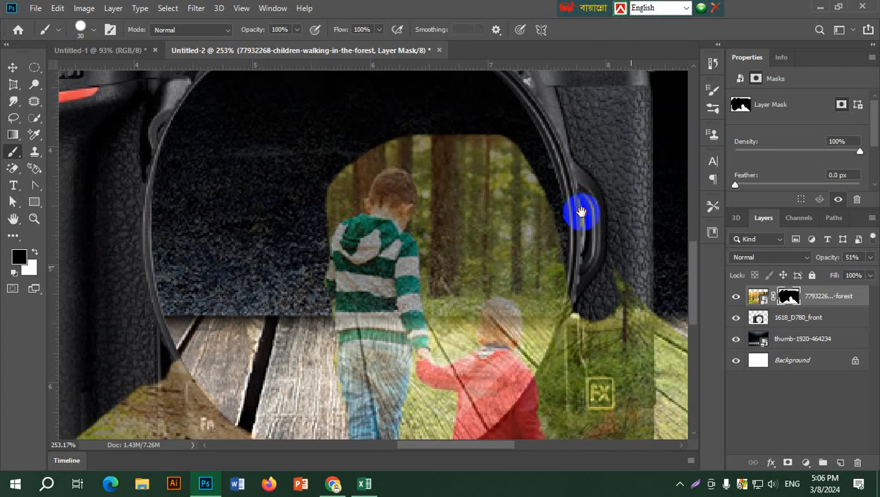
mouse_move(398, 137)
mouse_down()
mouse_move(361, 149)
mouse_move(341, 188)
mouse_move(309, 205)
mouse_move(308, 227)
mouse_move(291, 202)
mouse_move(294, 185)
mouse_move(348, 136)
mouse_move(399, 116)
mouse_move(490, 128)
mouse_move(544, 164)
mouse_move(471, 125)
mouse_move(517, 194)
mouse_move(495, 194)
mouse_move(540, 277)
mouse_move(460, 166)
mouse_move(443, 150)
mouse_move(377, 128)
mouse_move(415, 141)
mouse_move(439, 224)
mouse_move(510, 253)
mouse_move(430, 179)
mouse_up()
key(space)
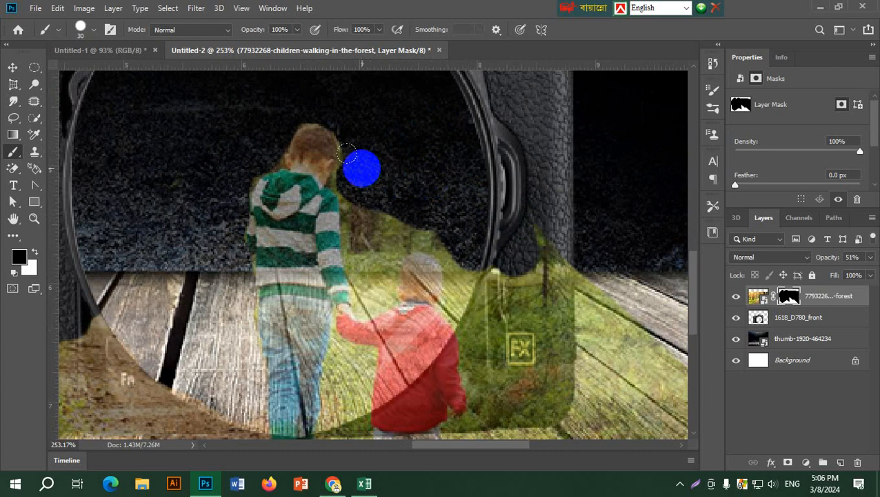
mouse_move(347, 153)
mouse_down()
mouse_move(356, 244)
mouse_move(364, 196)
mouse_up()
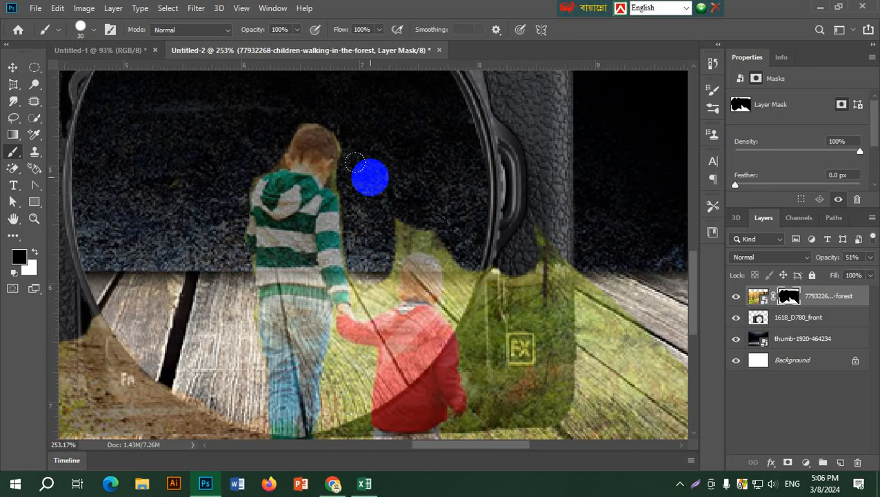
- With a 9 px brush, mask out the forest between the children's upper bodies and around the younger child's head and right side
key(bracketleft)
key(bracketleft)
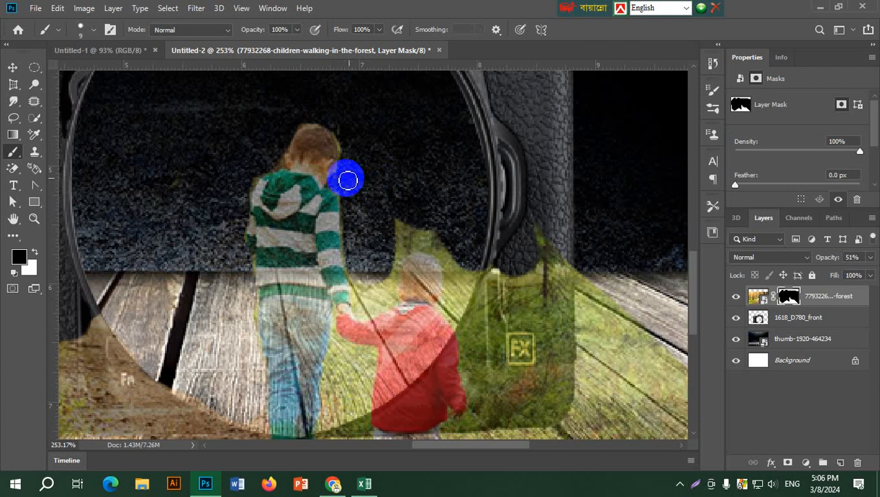
mouse_move(340, 177)
mouse_down()
mouse_move(348, 149)
mouse_move(362, 149)
mouse_move(369, 190)
mouse_move(362, 291)
mouse_move(405, 217)
mouse_move(400, 254)
mouse_up()
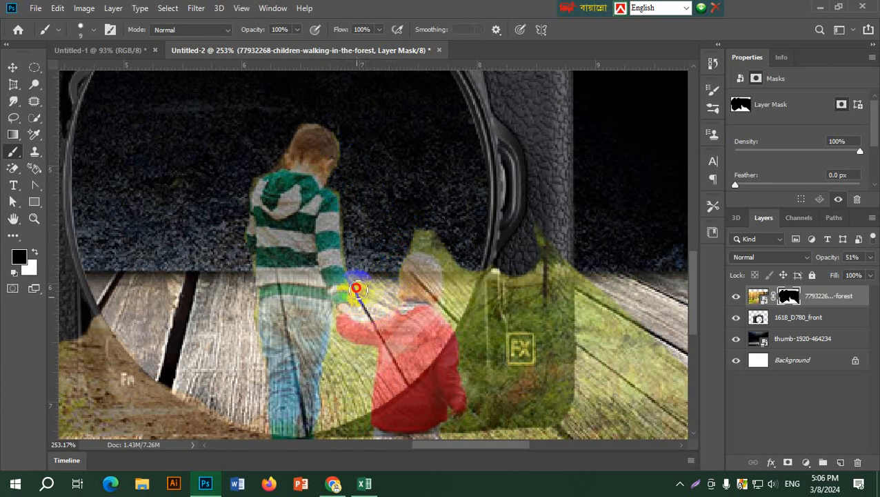
mouse_move(381, 293)
mouse_down()
mouse_move(385, 251)
mouse_move(433, 236)
mouse_move(416, 244)
mouse_move(429, 246)
mouse_up()
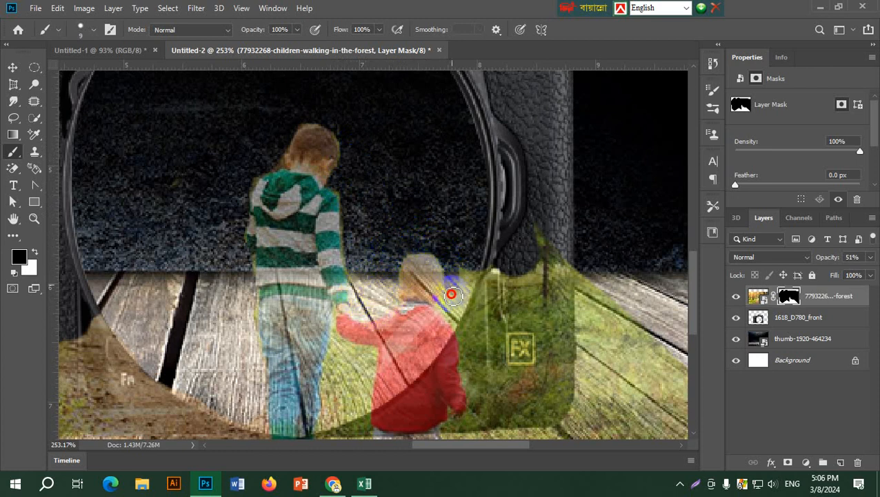
mouse_move(457, 317)
mouse_down()
mouse_move(479, 243)
mouse_move(461, 316)
mouse_up()
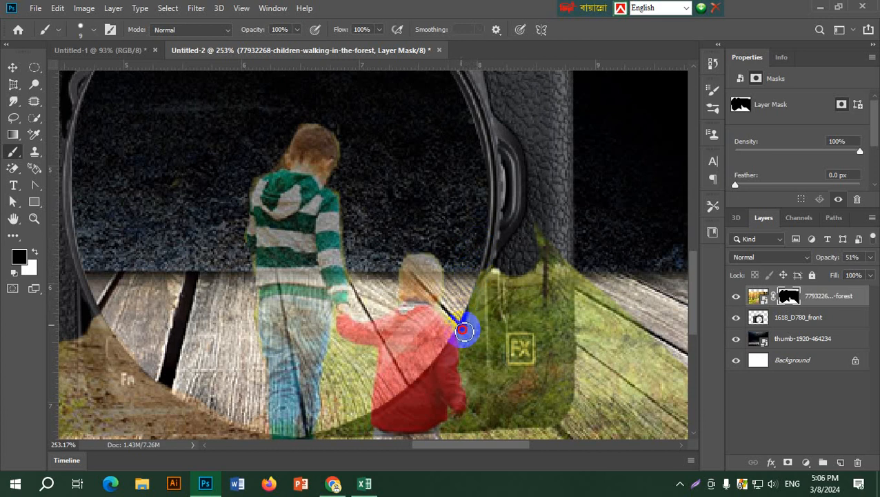
mouse_move(467, 357)
mouse_down()
mouse_move(476, 395)
mouse_move(499, 406)
mouse_move(693, 441)
mouse_move(752, 440)
mouse_up()
- Clear the forest from the floor right of the camera and the body corner with the FX badge, using a 45 px brush
mouse_move(611, 259)
mouse_down()
mouse_move(336, 83)
mouse_move(440, 158)
mouse_up()
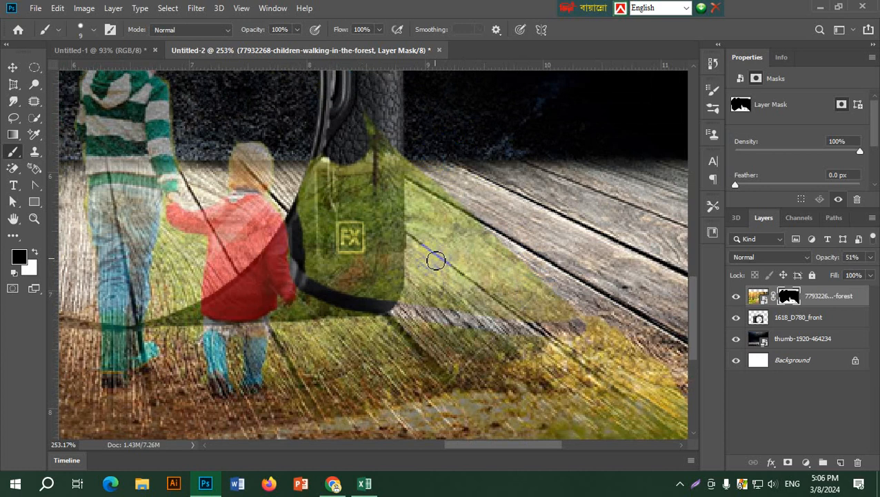
mouse_move(393, 305)
mouse_down()
mouse_move(434, 366)
mouse_move(515, 453)
mouse_move(482, 383)
mouse_move(533, 430)
mouse_move(531, 409)
mouse_move(495, 343)
mouse_up()
key(bracketright)
key(bracketright)
key(bracketright)
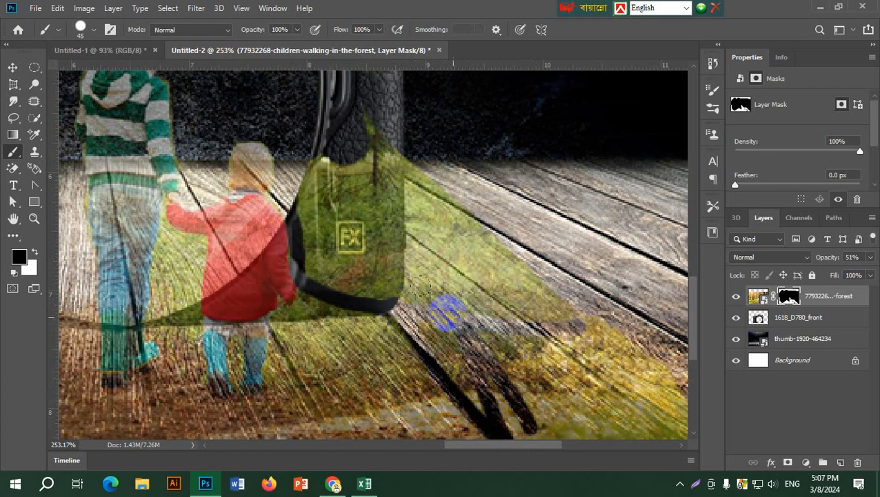
mouse_move(421, 284)
mouse_down()
mouse_move(489, 373)
mouse_move(438, 313)
mouse_move(567, 435)
mouse_move(635, 379)
mouse_move(601, 389)
mouse_move(624, 414)
mouse_up()
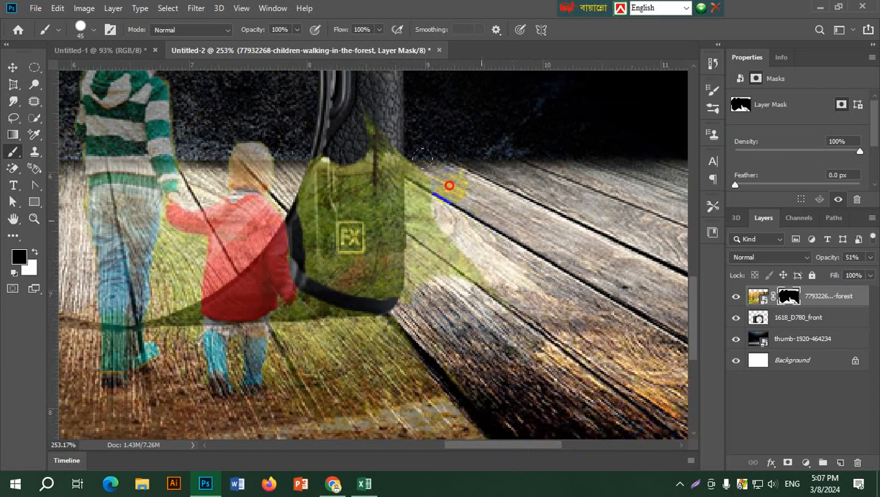
mouse_move(449, 185)
mouse_down()
mouse_move(387, 122)
mouse_move(346, 149)
mouse_move(328, 186)
mouse_move(328, 228)
mouse_move(344, 263)
mouse_move(387, 293)
mouse_up()
mouse_move(400, 207)
mouse_down()
mouse_move(346, 255)
mouse_move(360, 231)
mouse_up()
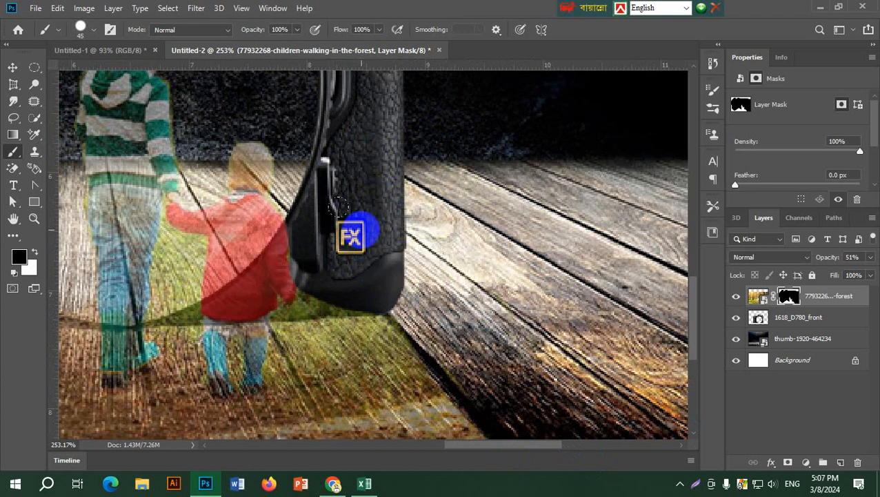
- Mask out the grass between the children below their joined hands with a 9 px brush, and select the 1618_D780_front layer
key(bracketleft)
key(bracketleft)
key(bracketleft)
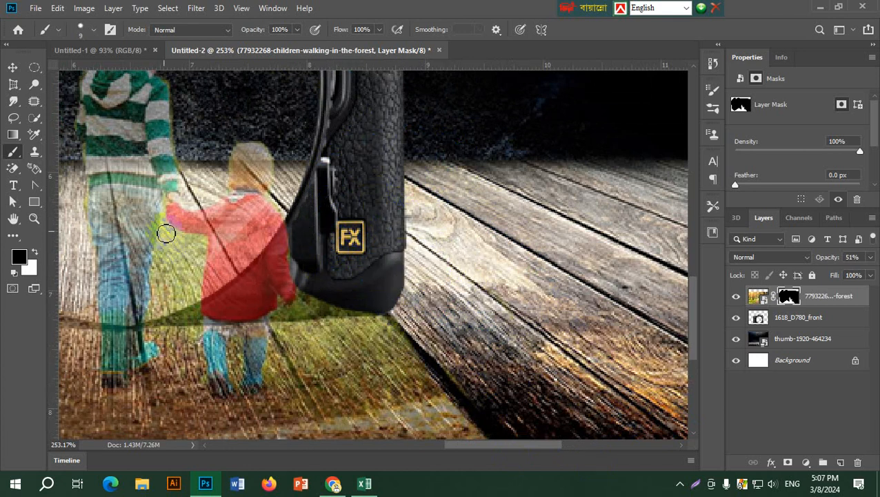
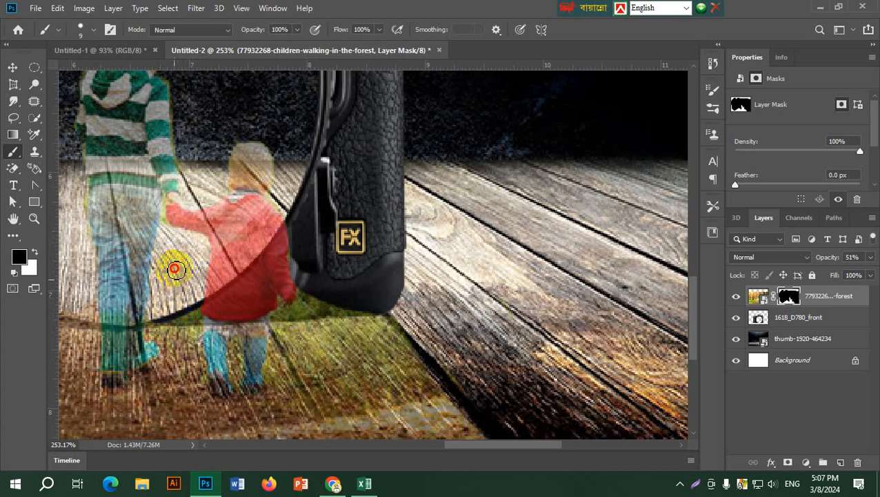
scroll(176, 270, down, 6)
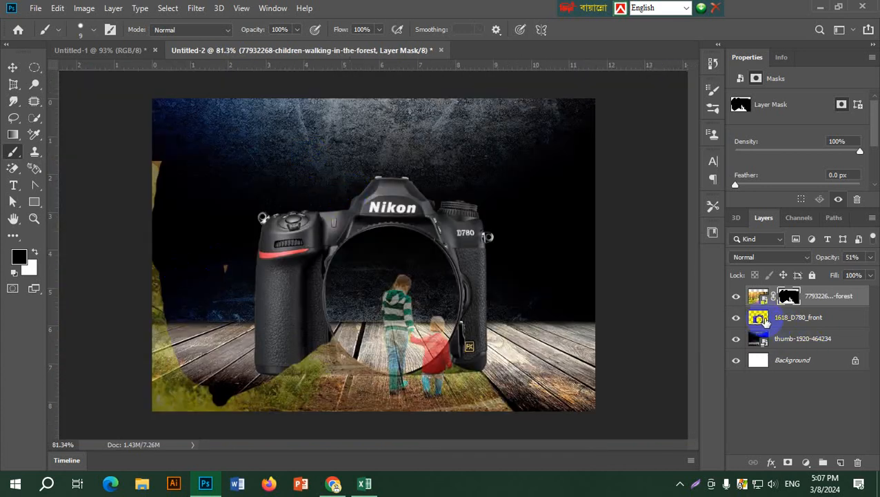
click(765, 320)
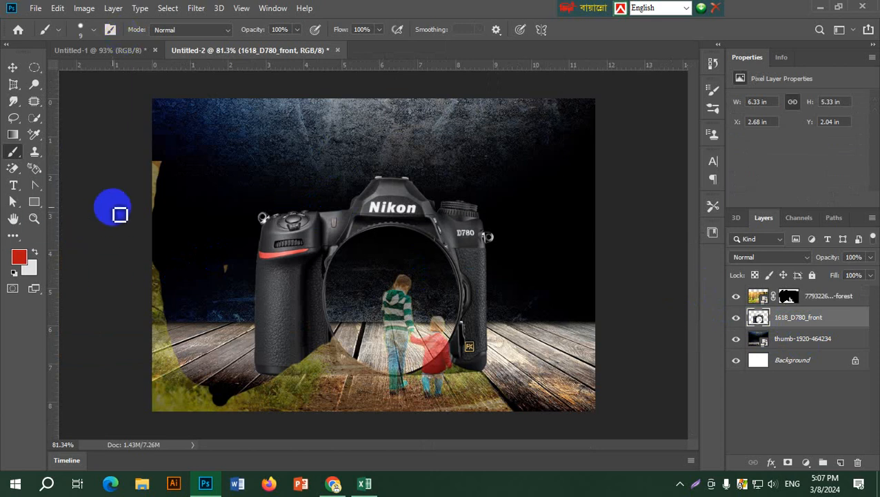
- Switch to Chrome and replace the "kids walking on forest" query with a Google Images search for "urban"
click(333, 483)
click(98, 13)
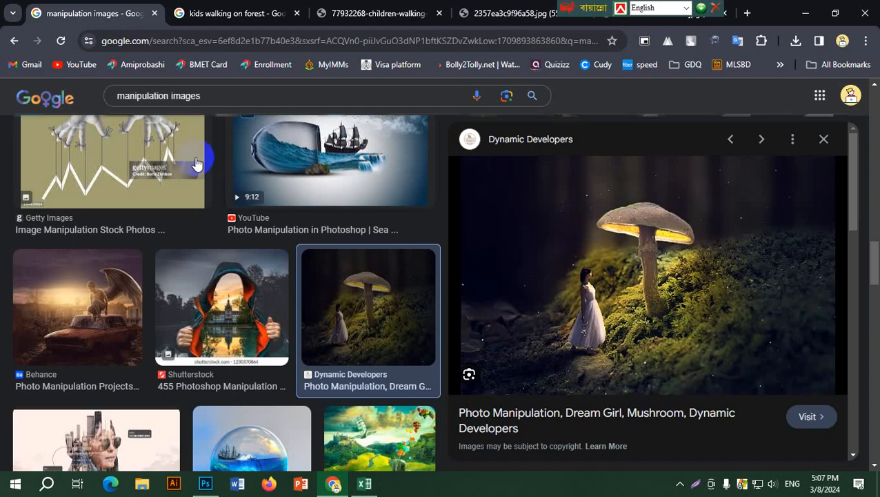
scroll(169, 145, up, 5)
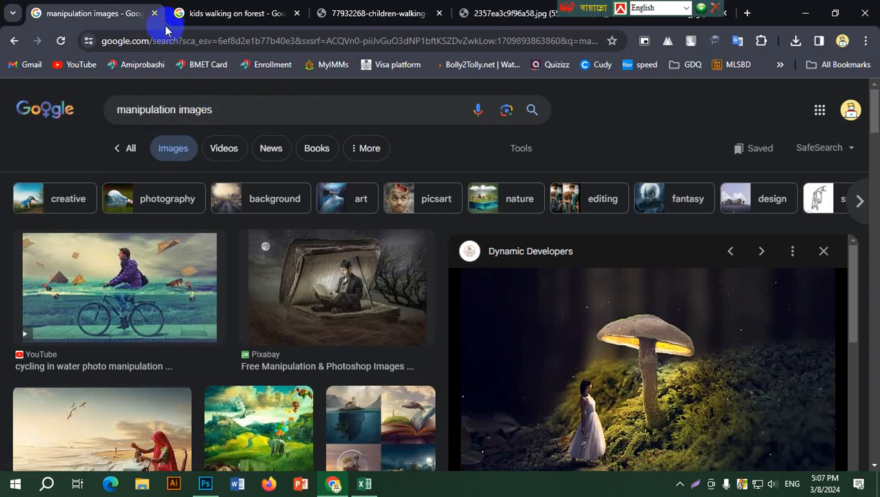
click(211, 11)
click(200, 92)
key(ctrl+a)
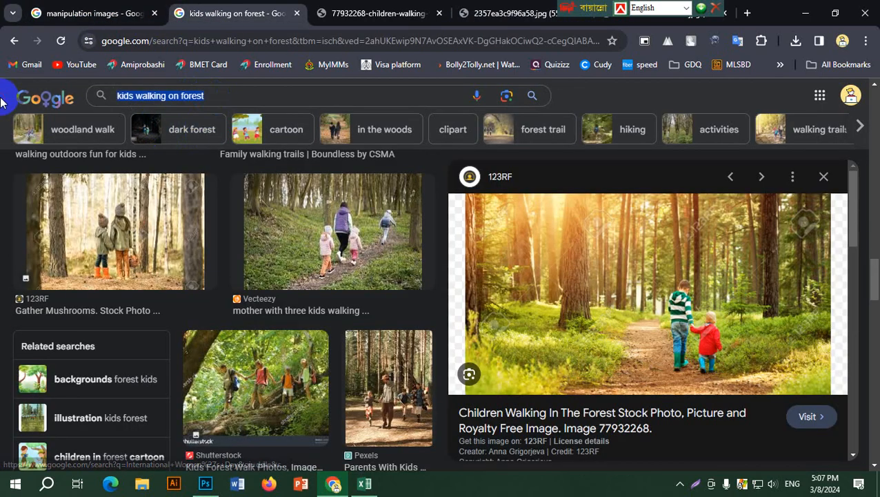
text(urban)
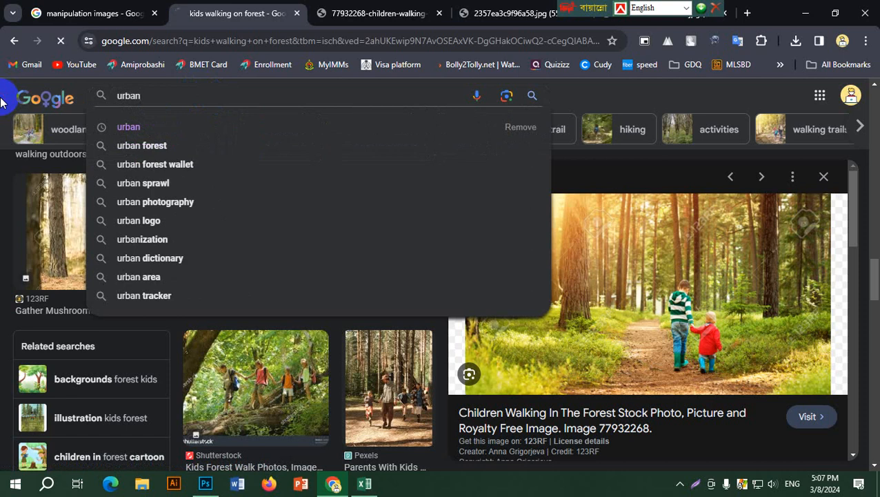
key(Return)
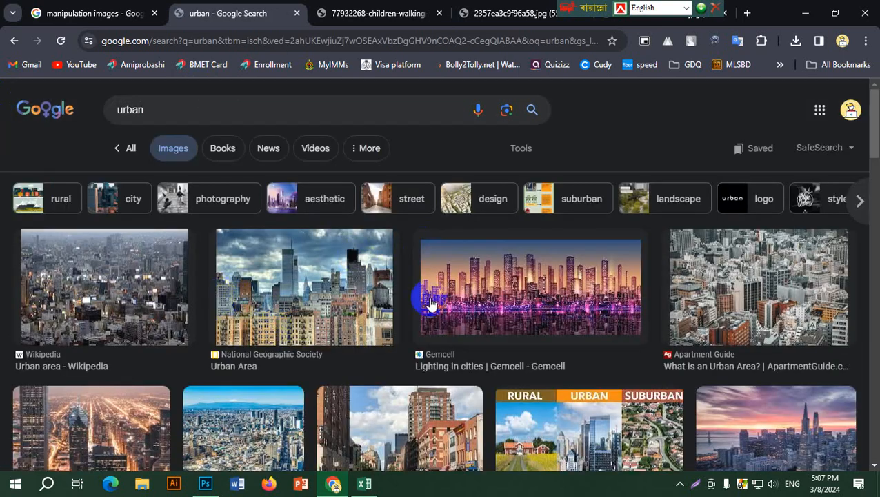
- Browse the urban results, then refine the Google Images search to "urban street"
scroll(643, 278, down, 3)
scroll(354, 340, down, 3)
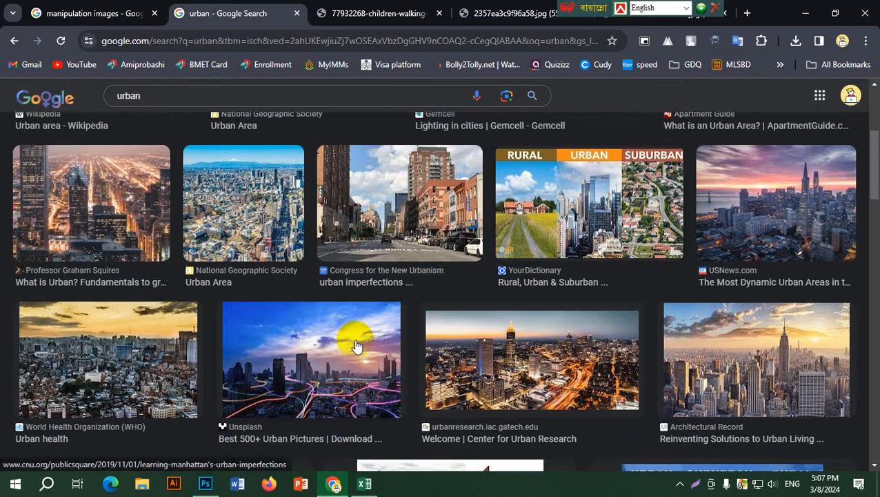
click(156, 100)
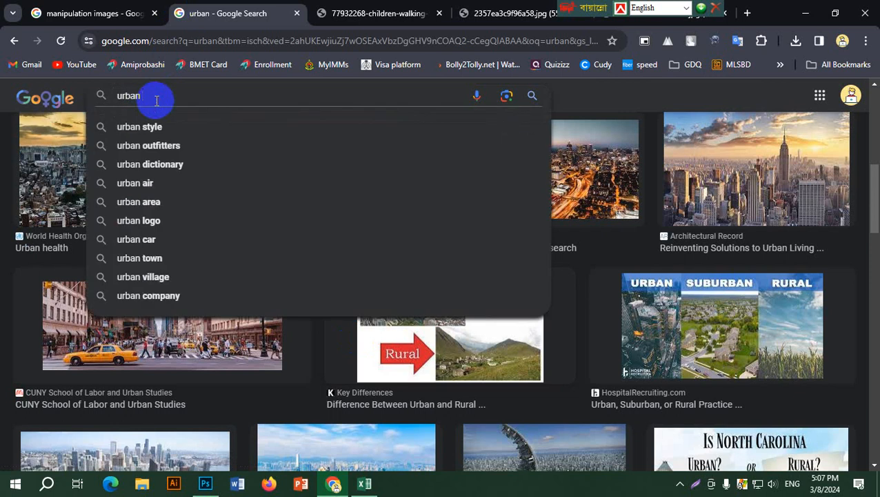
text(street)
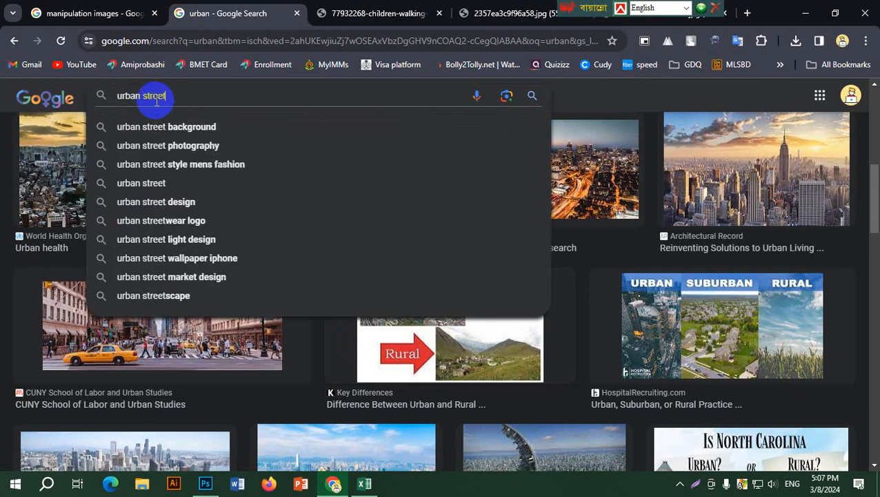
key(Return)
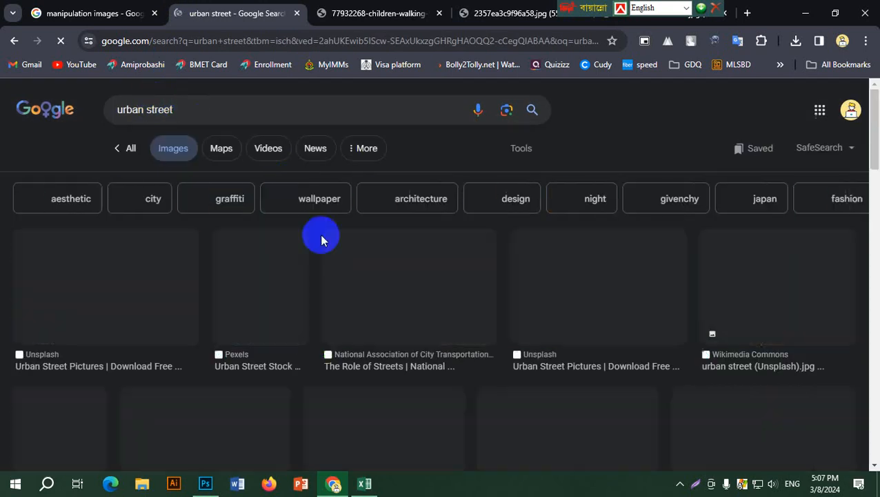
- Find the Freepik picture of a pink and orange graffiti alley among the results and open its image in a new tab
scroll(348, 327, down, 3)
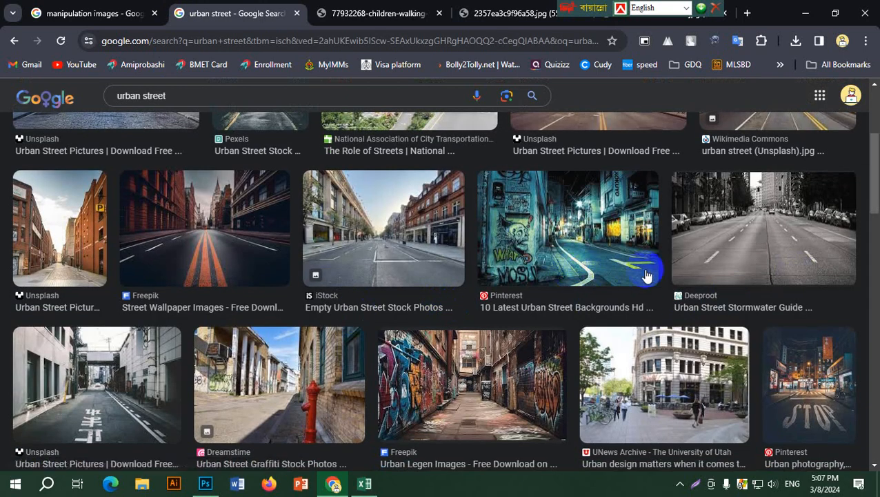
scroll(647, 274, down, 3)
click(466, 183)
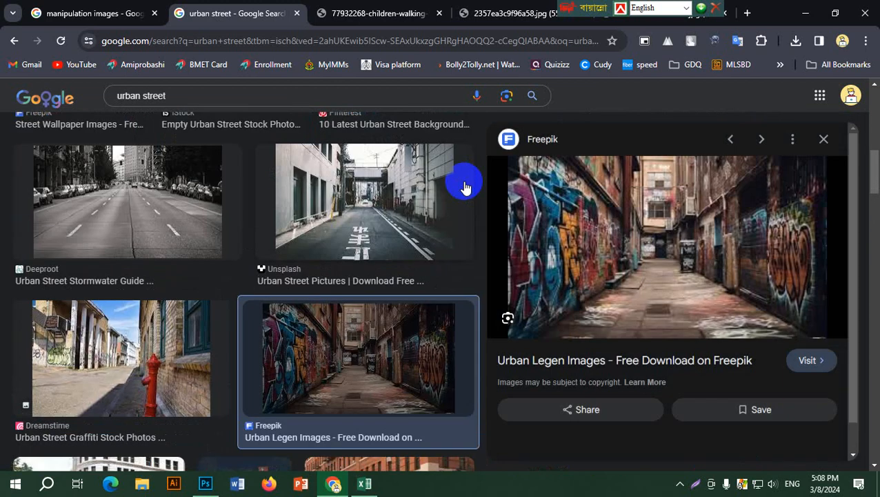
scroll(120, 291, down, 6)
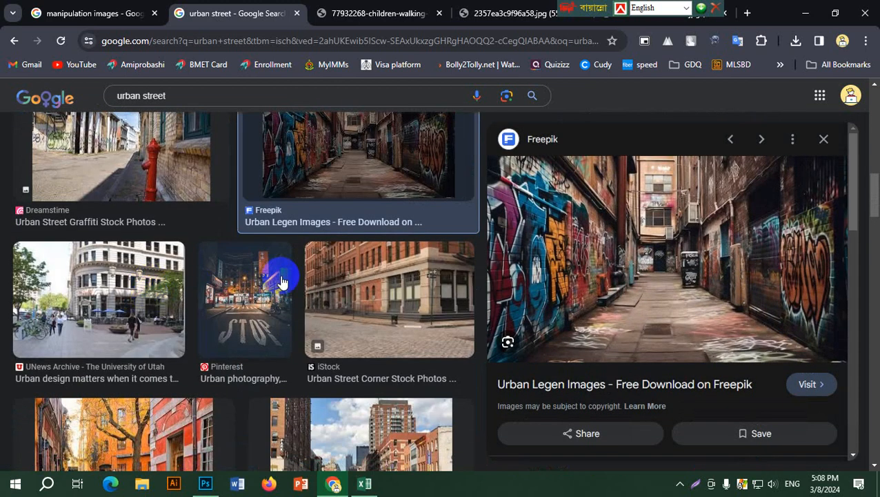
scroll(494, 351, down, 3)
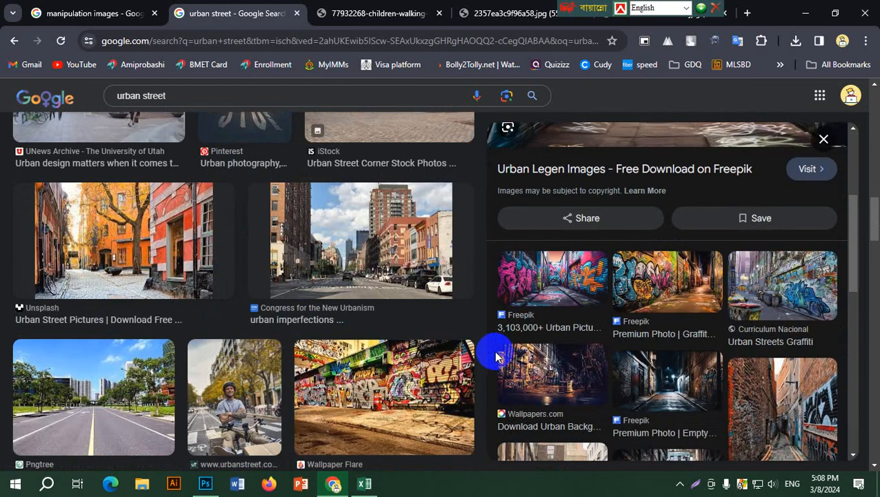
click(572, 296)
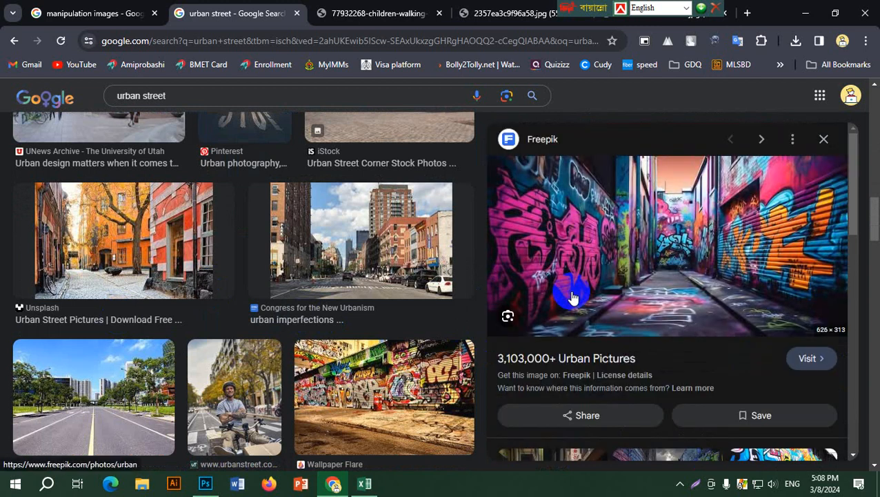
right_click(636, 226)
click(719, 376)
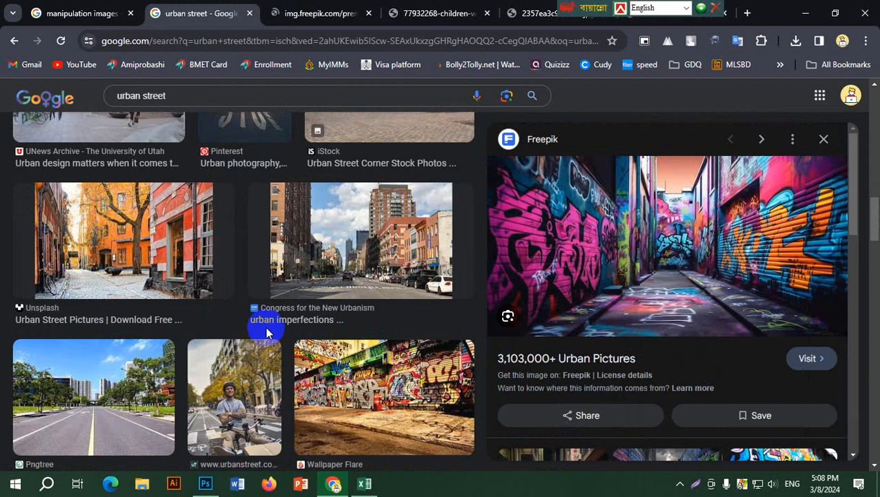
- Extend the image search query to "urban street with building"
click(204, 98)
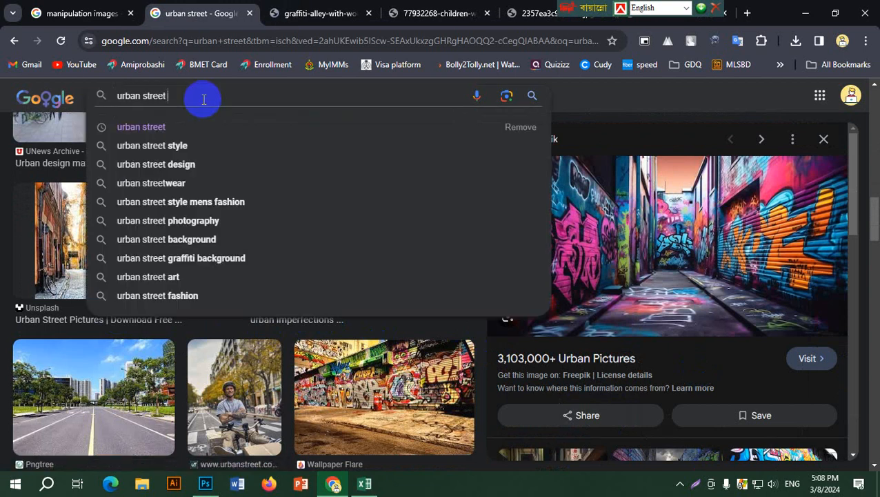
text(with)
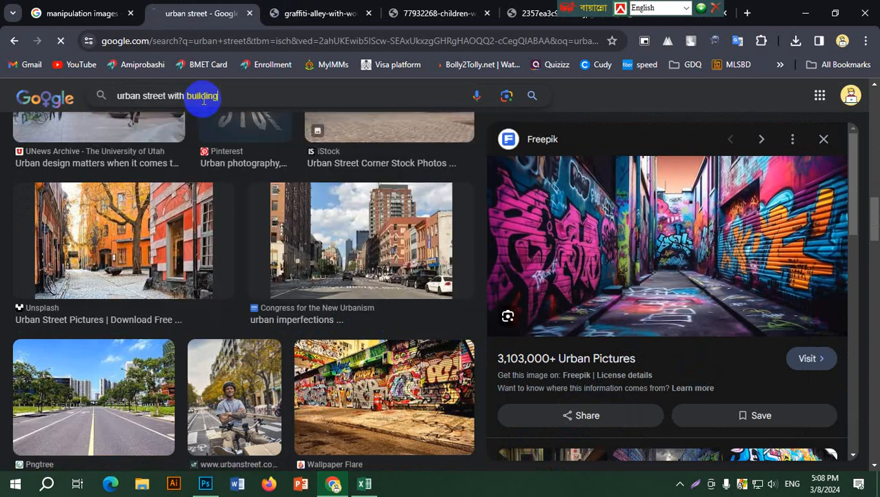
text( building)
key(Return)
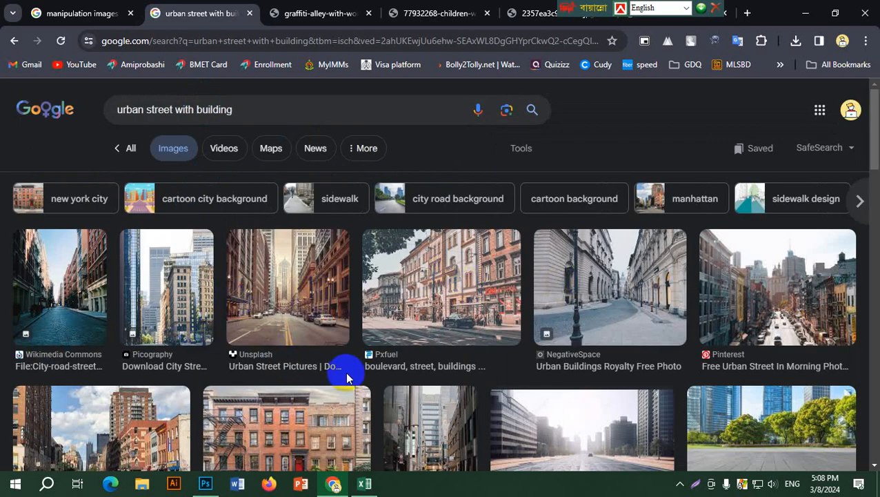
- Open the Unsplash photo of a street between tall brown buildings in its own tab and enlarge it to 150%
click(300, 302)
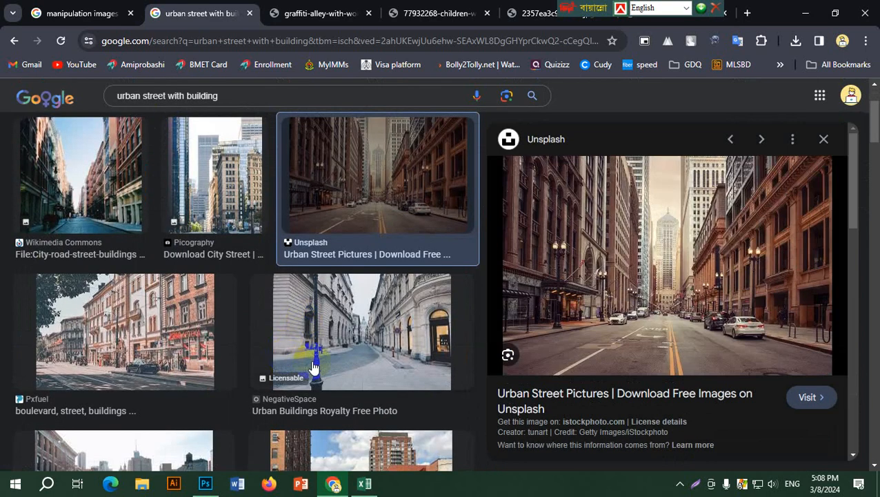
right_click(643, 234)
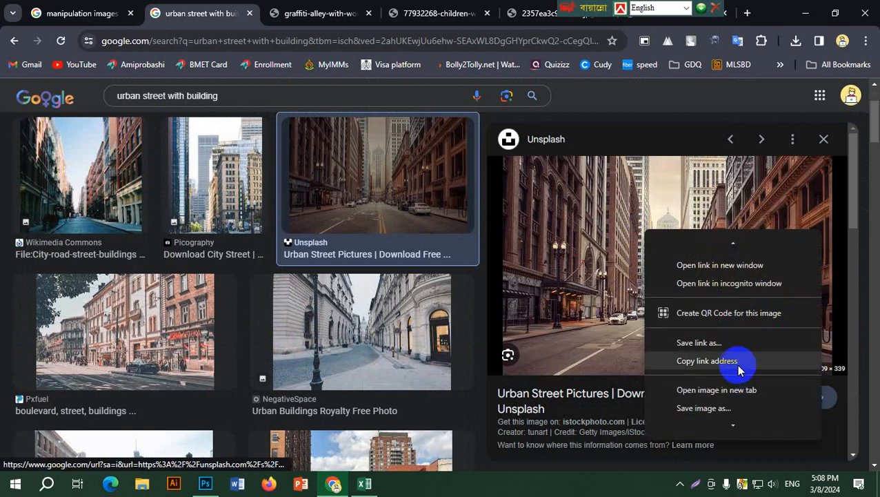
click(759, 389)
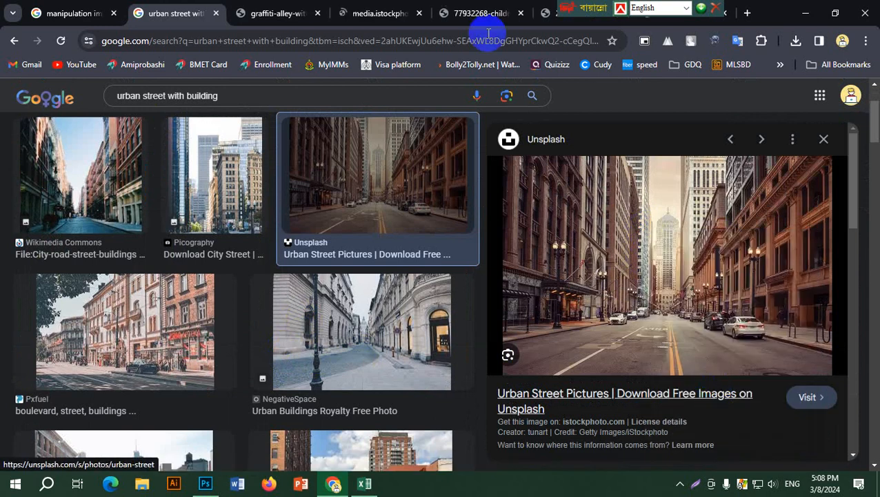
click(384, 12)
ctrl+scroll(467, 304, up, 3)
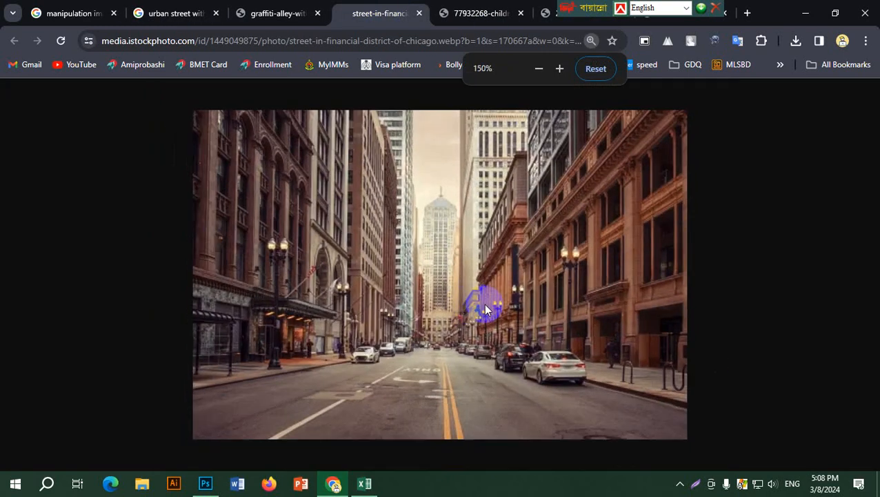
right_click(442, 219)
click(516, 250)
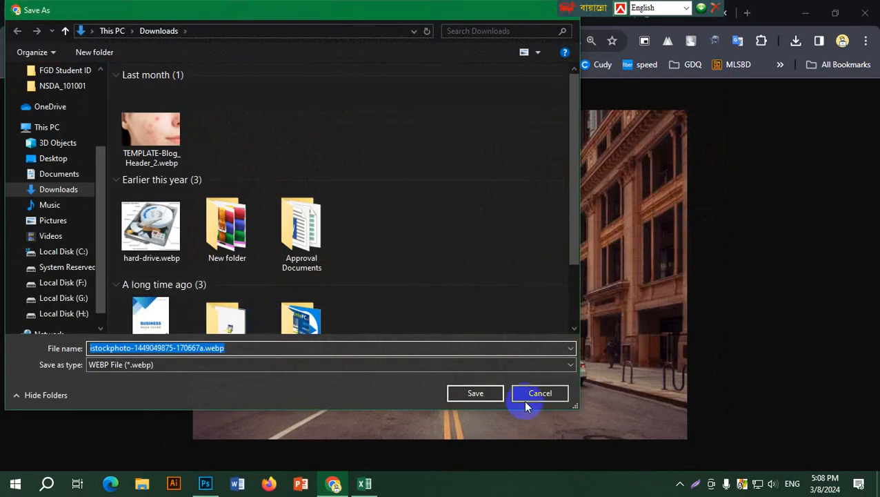
click(525, 400)
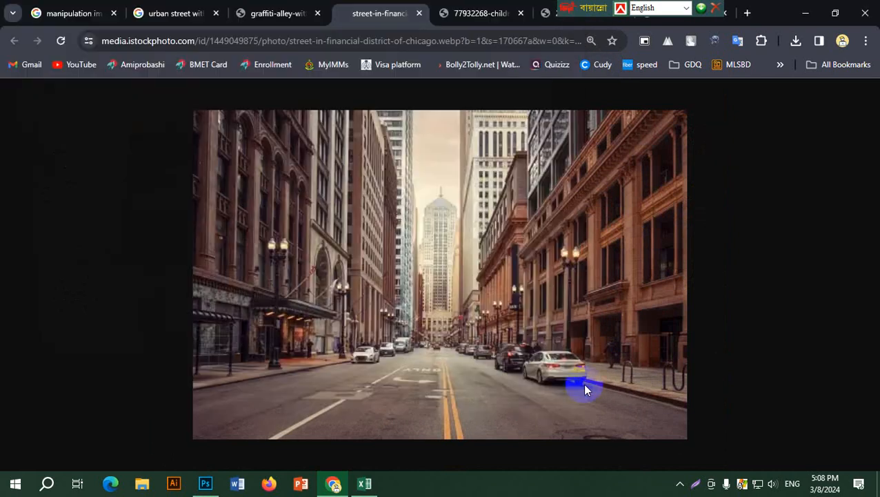
- Capture the street photo at 175% zoom as a screenshot of about 865x590 and save it as Screenshot_1.jpg in Downloads
ctrl+scroll(582, 384, up, 1)
click(717, 485)
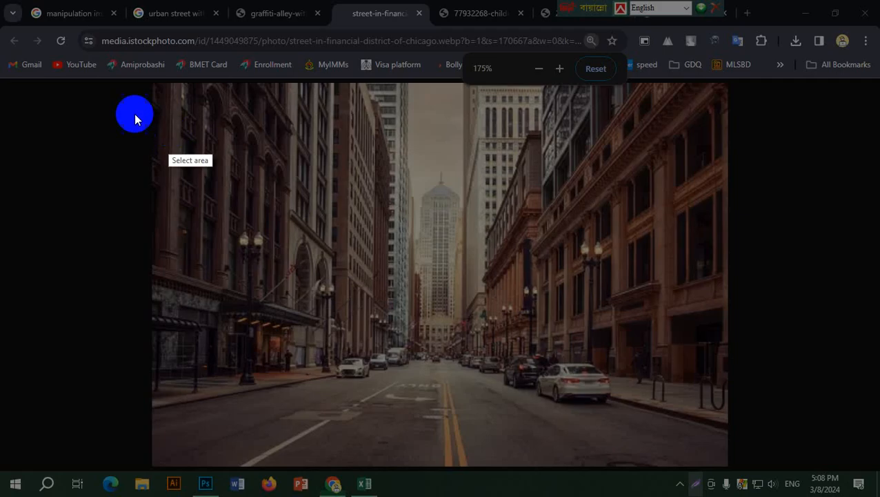
drag(157, 81, 718, 462)
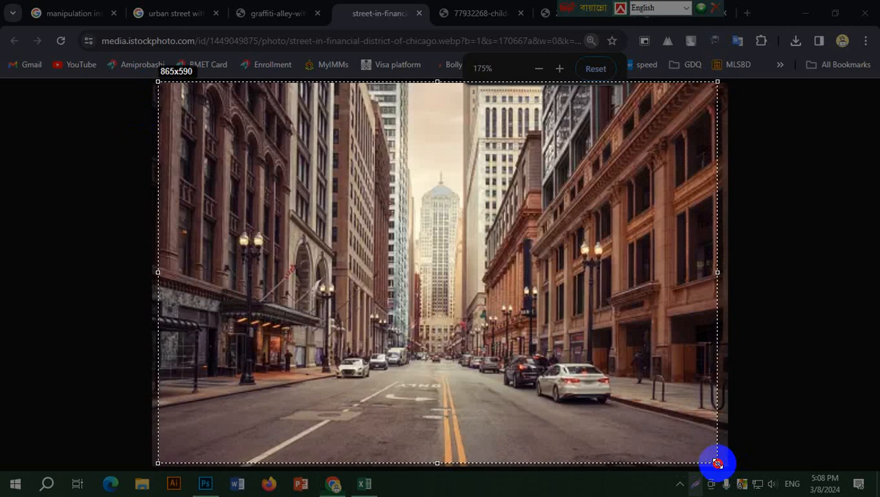
click(687, 476)
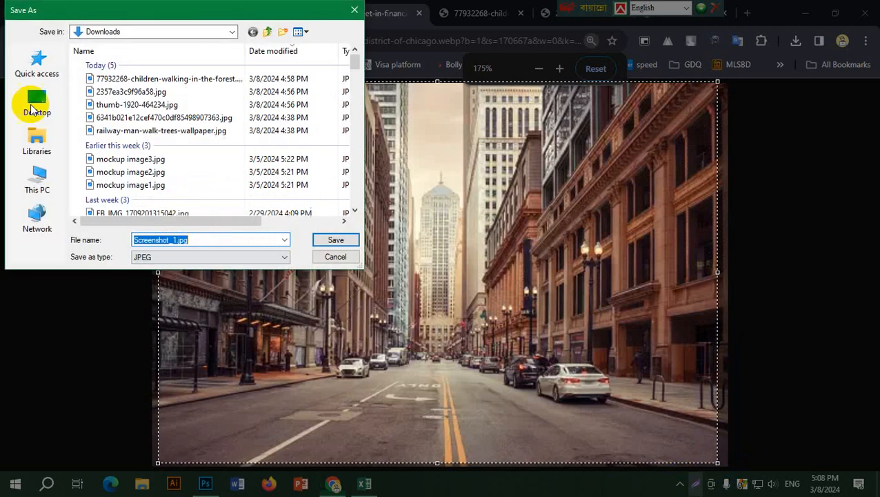
click(337, 240)
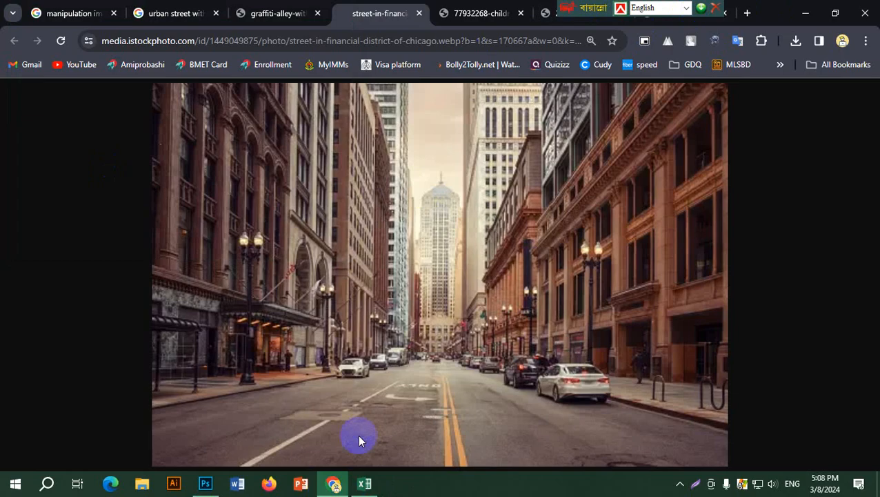
- Switch to Photoshop and place Screenshot_1.jpg from Downloads as an embedded image in the Untitled-2 composition
click(207, 483)
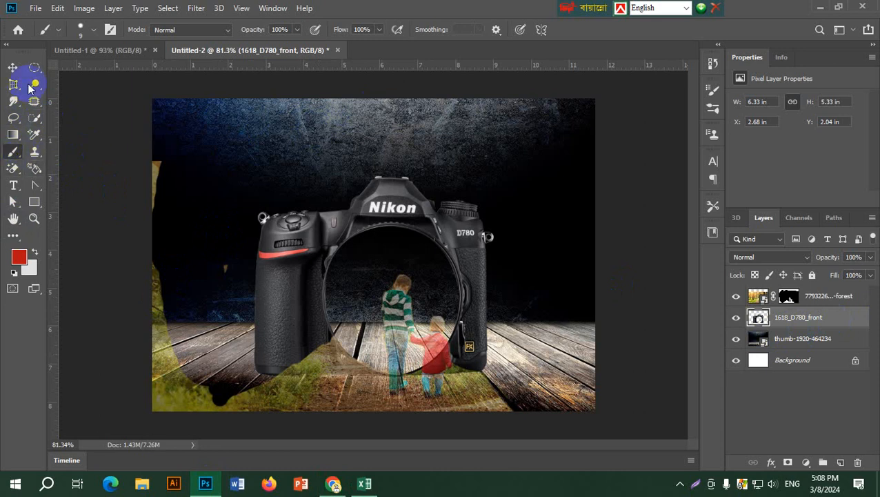
click(42, 11)
click(117, 254)
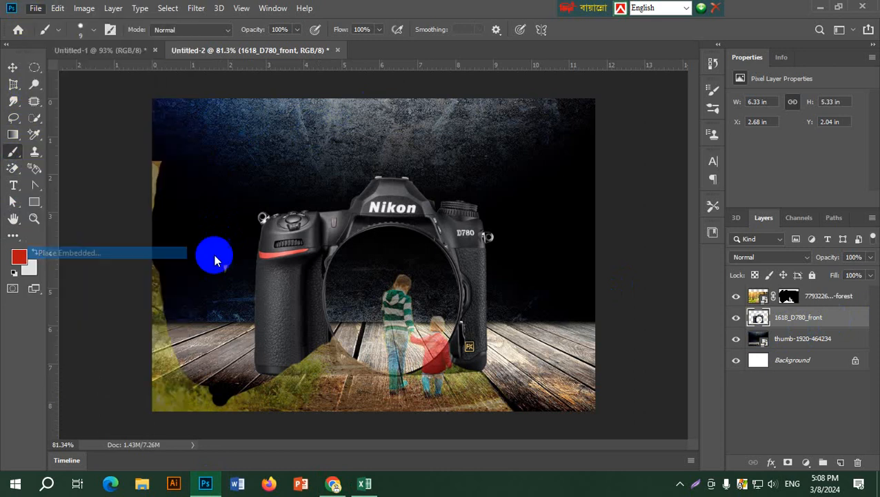
click(174, 231)
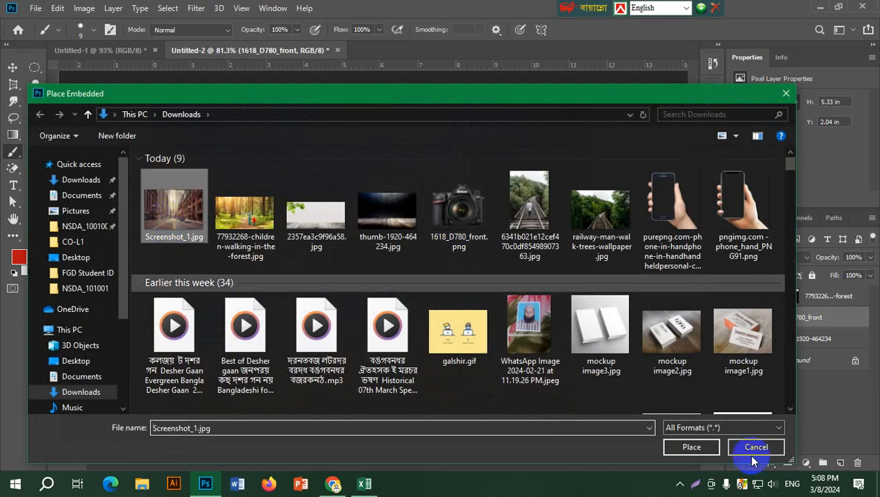
click(691, 447)
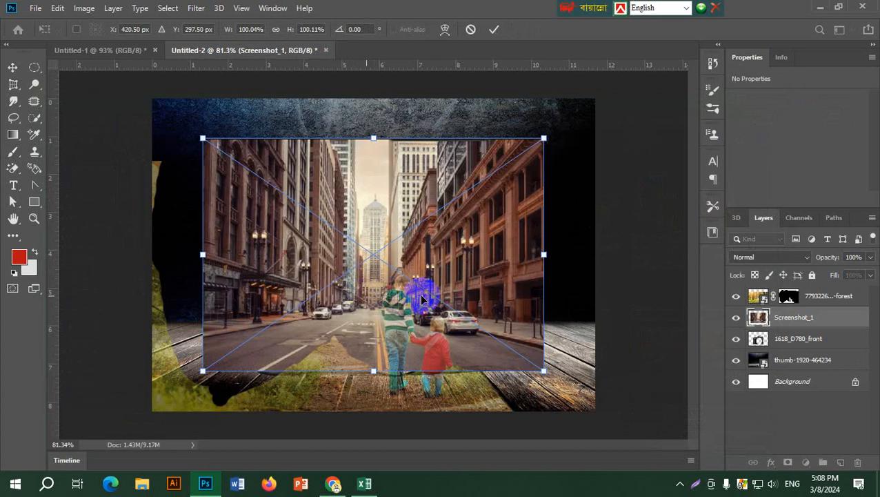
- Move the Screenshot_1 layer above the forest layer and rasterize it
drag(805, 319, 757, 295)
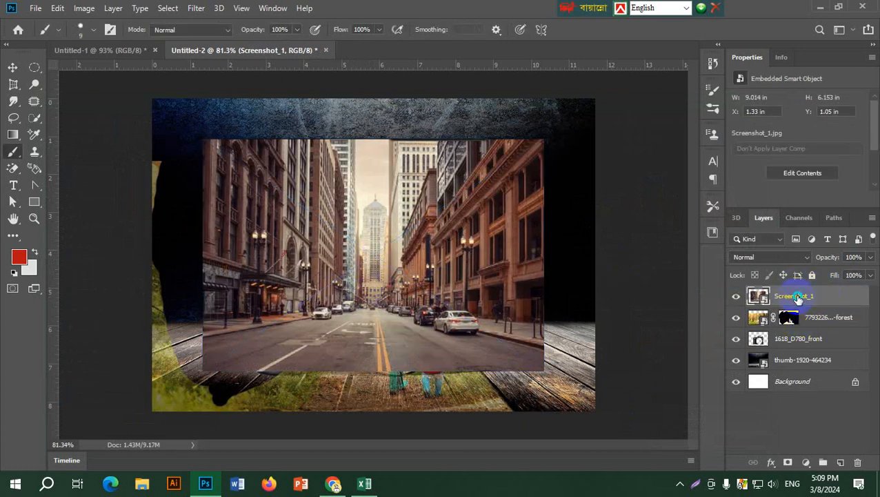
right_click(797, 297)
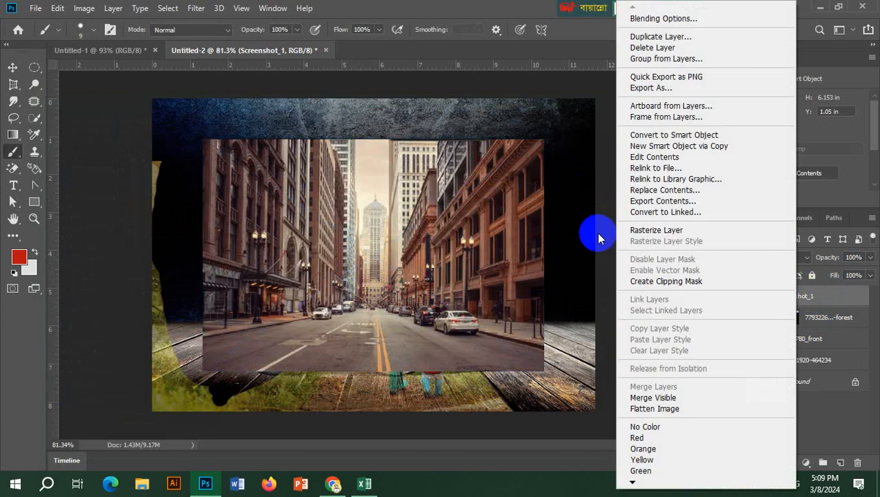
click(670, 234)
- Hide the Screenshot_1 layer and load the circular Work Path around the lens opening as a selection
click(737, 297)
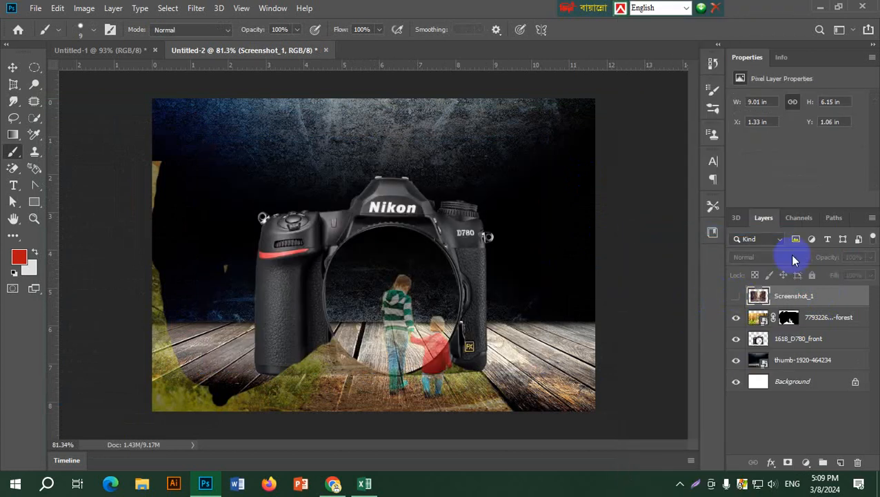
click(833, 219)
click(741, 249)
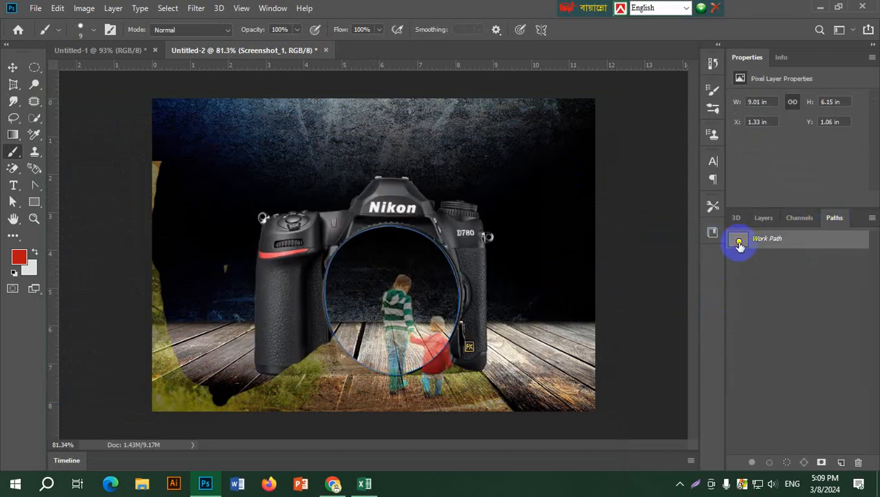
click(786, 466)
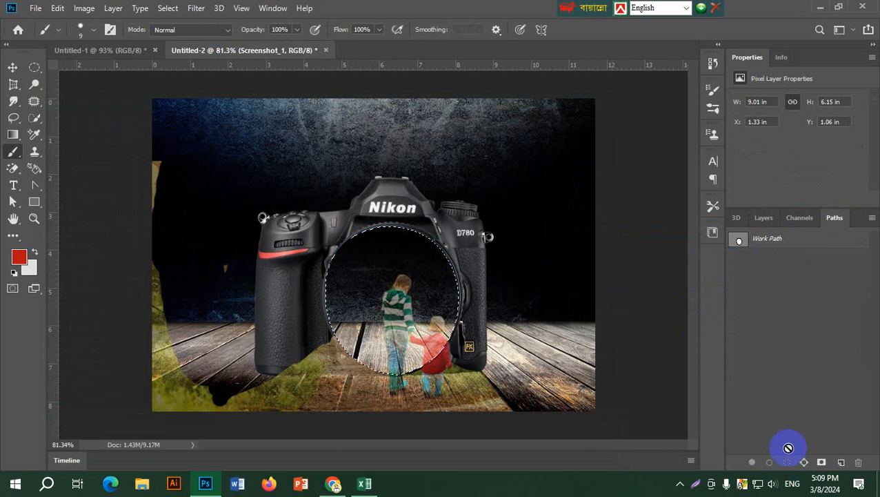
click(763, 219)
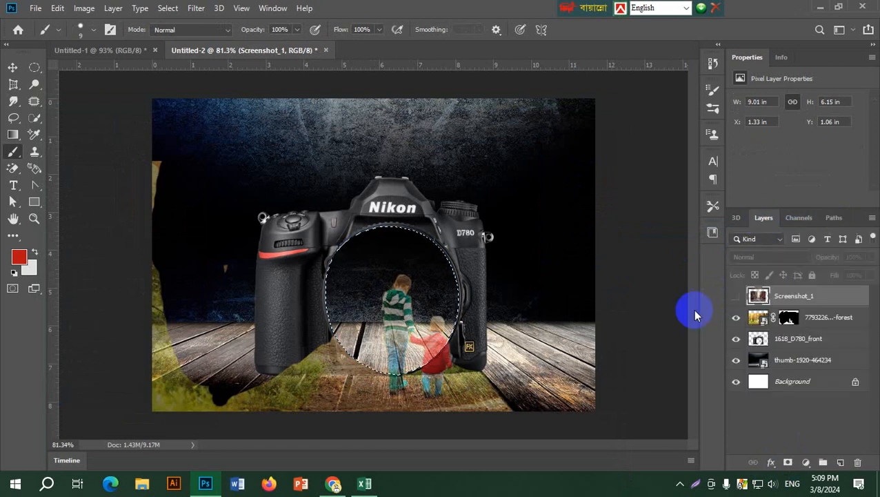
- Show the Screenshot_1 street layer and clear the circular lens selection
click(736, 296)
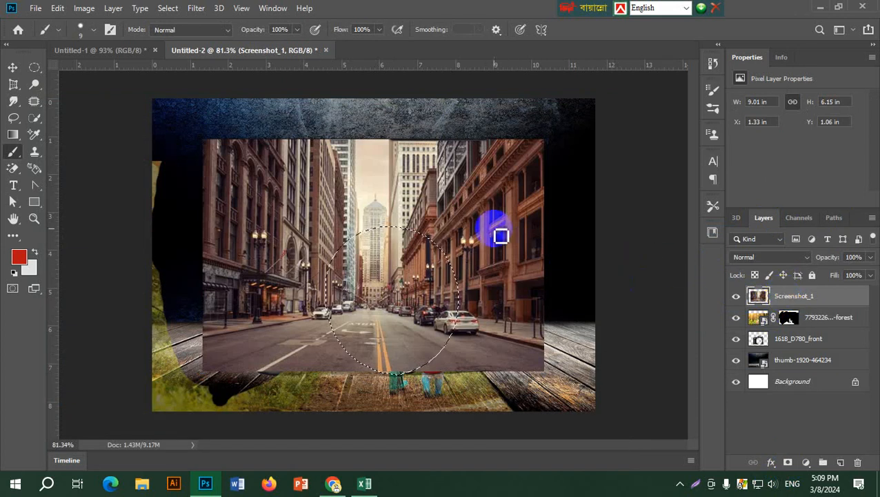
click(13, 67)
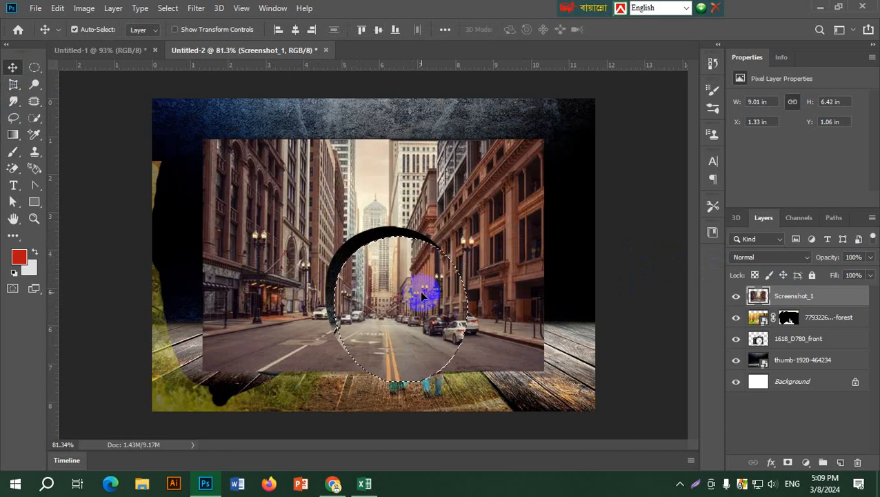
key(ctrl+z)
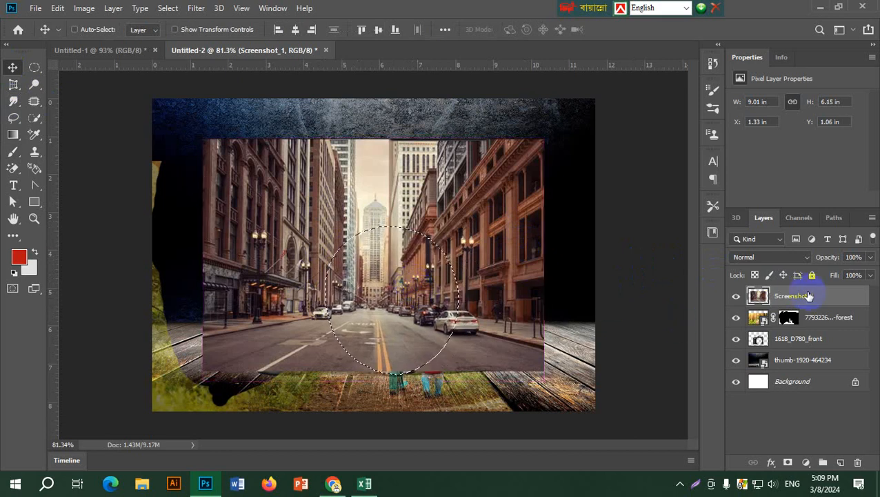
key(ctrl+t)
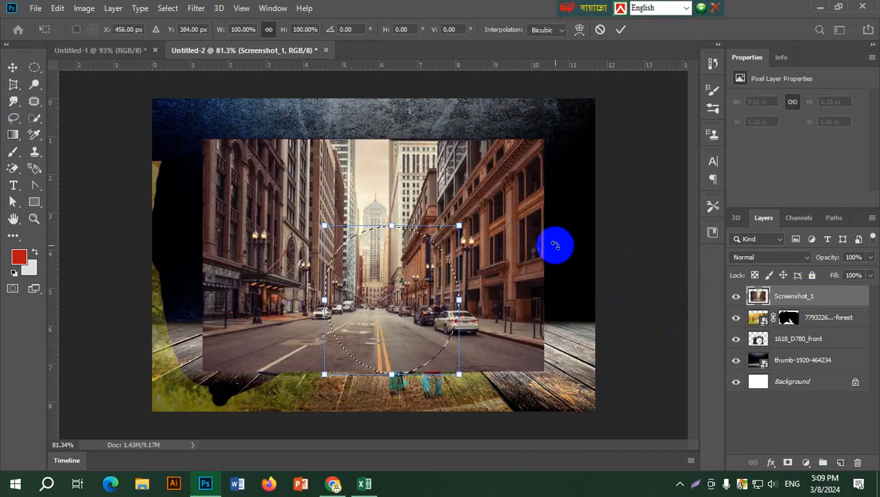
click(600, 30)
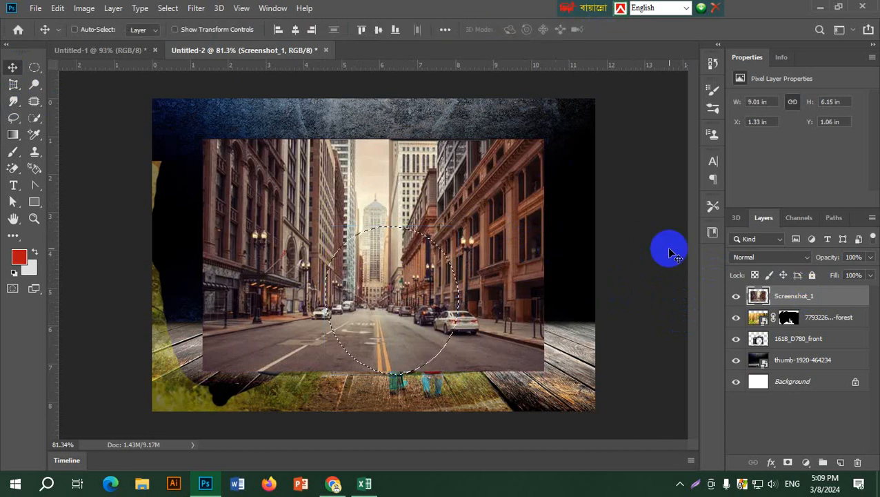
key(ctrl+d)
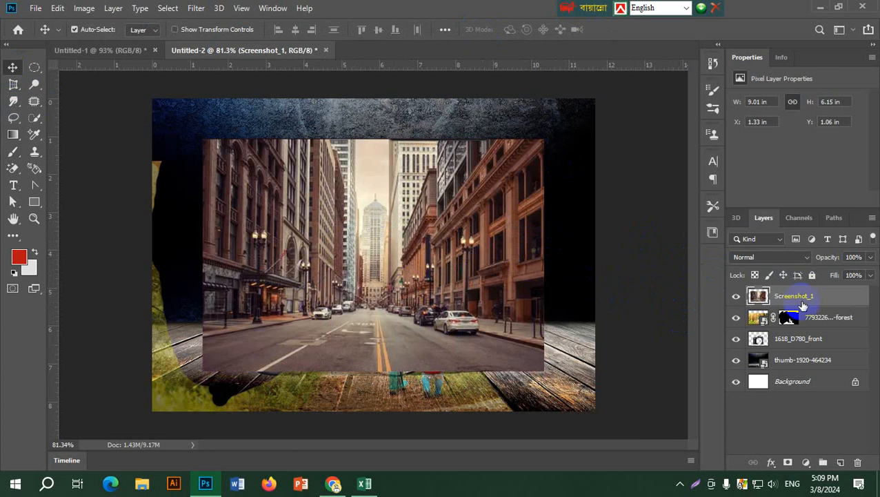
- Display the circular Work Path and move the Screenshot_1 street photo to about X 1.78 in, Y 2.04 in over the lens opening
click(814, 338)
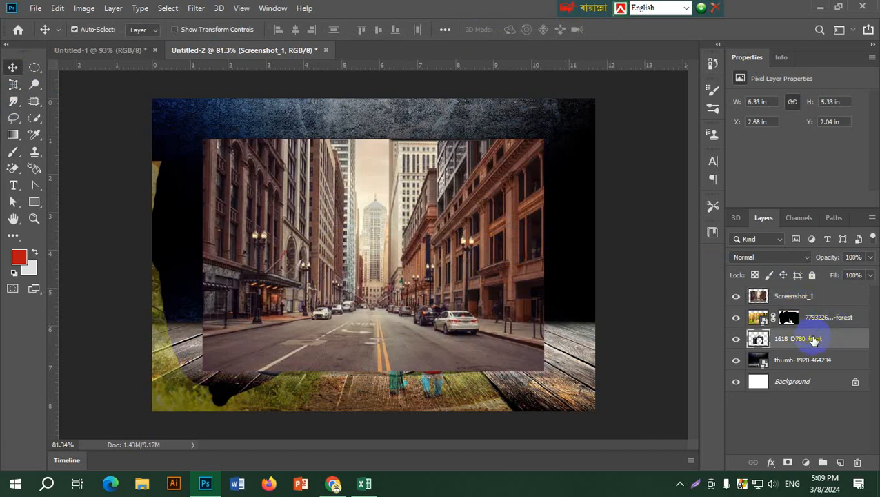
click(834, 218)
click(760, 242)
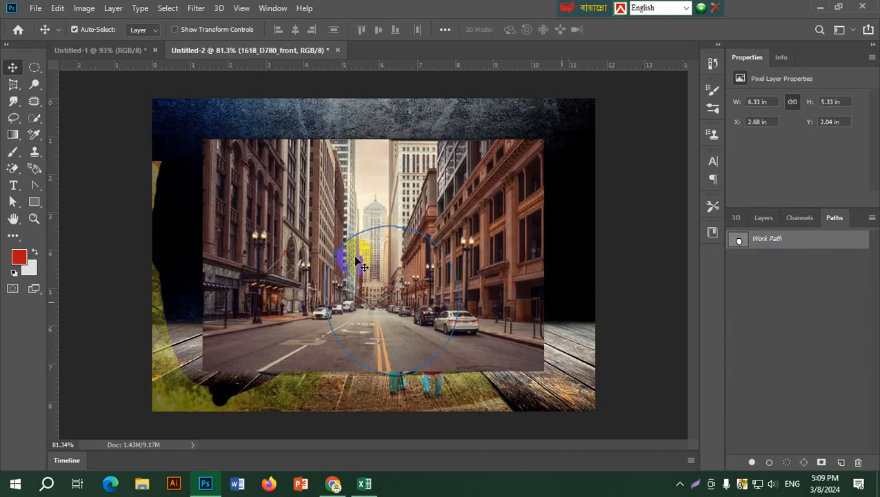
click(761, 219)
click(525, 243)
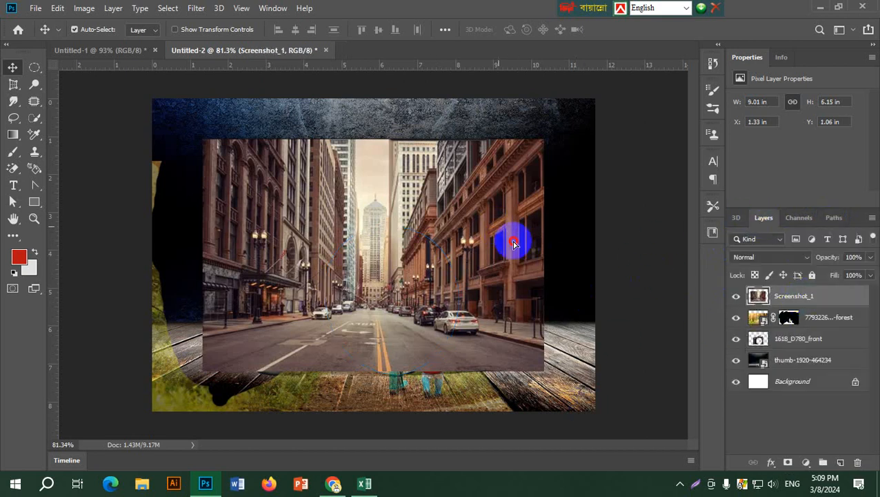
drag(507, 239, 515, 265)
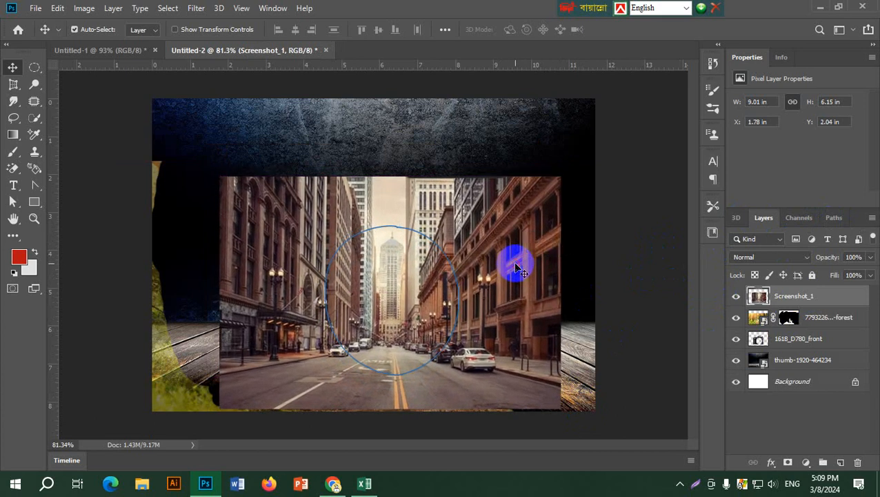
- Load the Work Path as a selection, invert it, and delete the street photo outside the lens circle
click(832, 219)
click(784, 465)
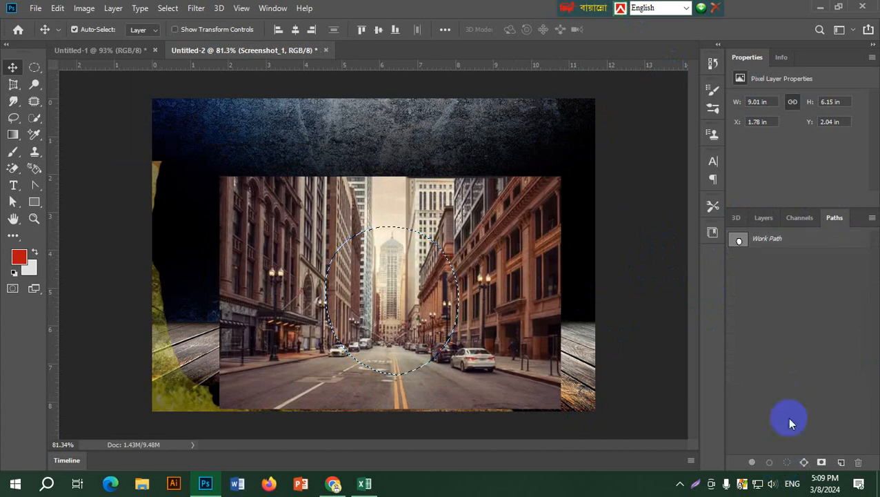
click(764, 218)
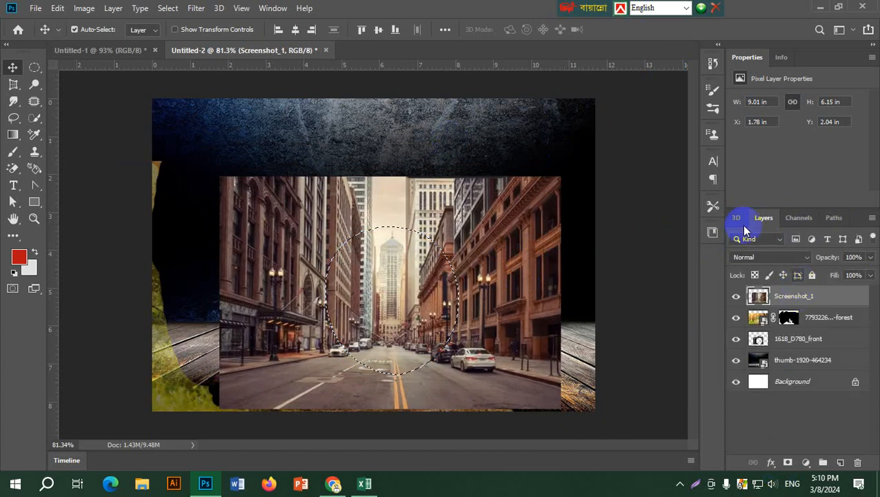
click(168, 8)
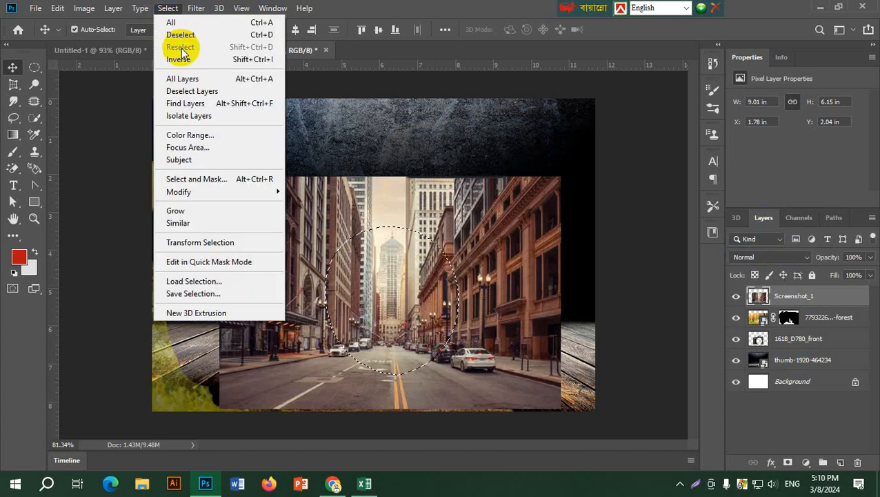
click(164, 61)
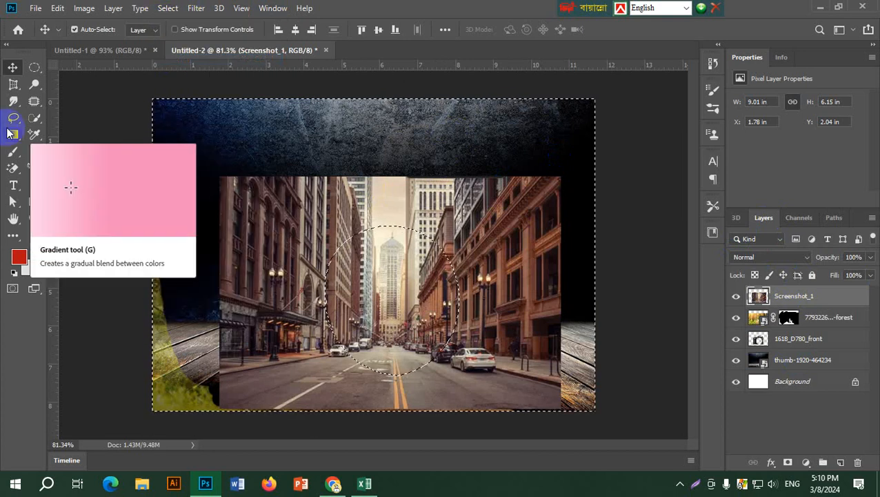
key(Delete)
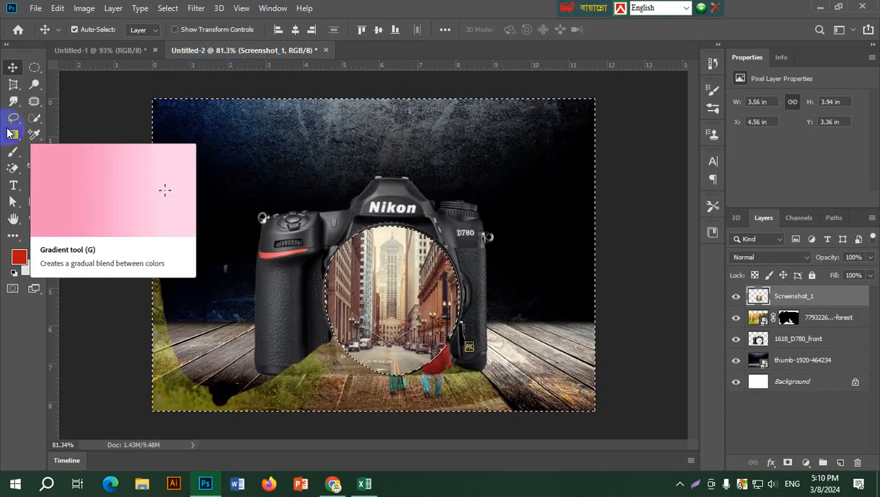
key(ctrl+d)
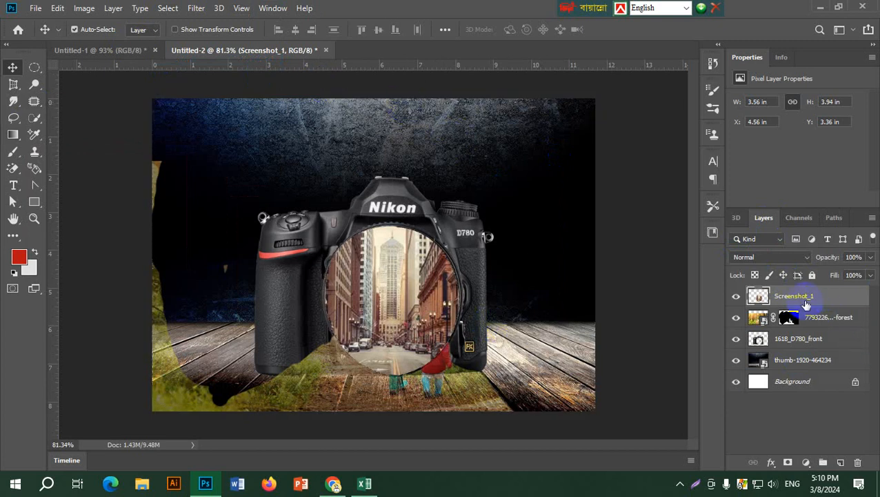
- Move the Screenshot_1 layer below the masked forest layer and set the forest layer's opacity to 100%
drag(818, 296, 821, 331)
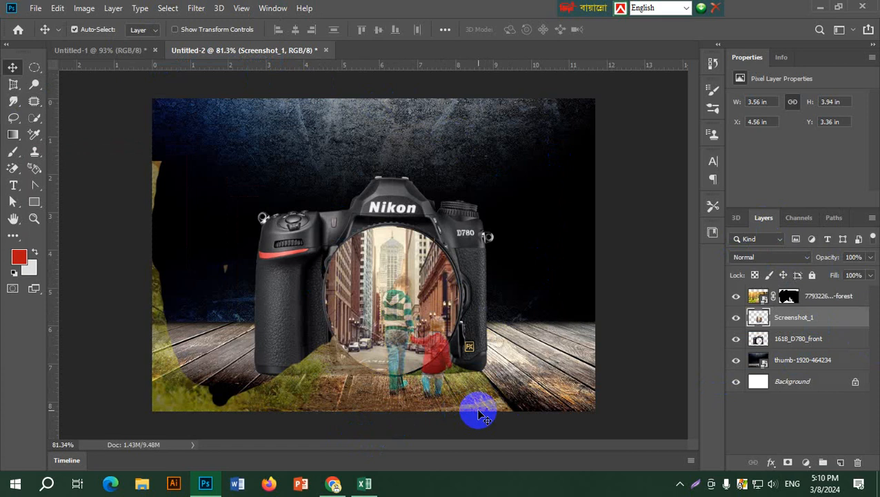
click(836, 301)
click(873, 257)
drag(840, 272, 871, 269)
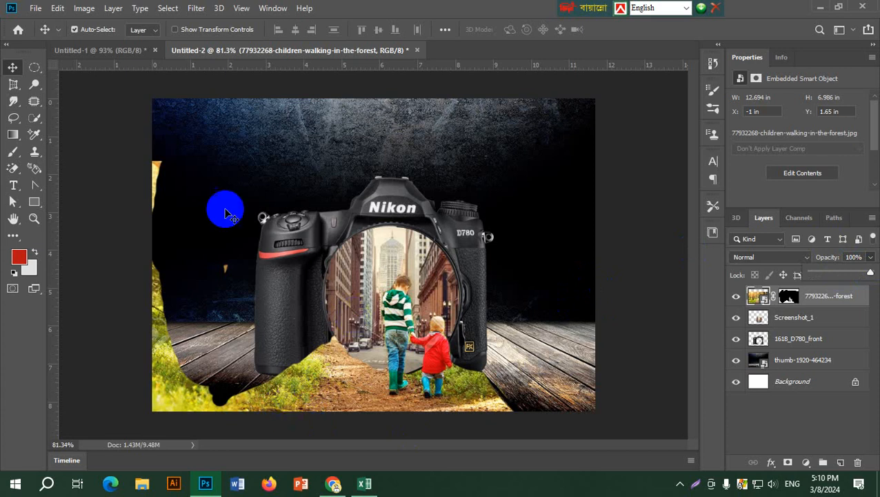
- Paint black on the forest layer's mask with a size 50 brush to hide the leftover forest along the canvas's left side
click(788, 298)
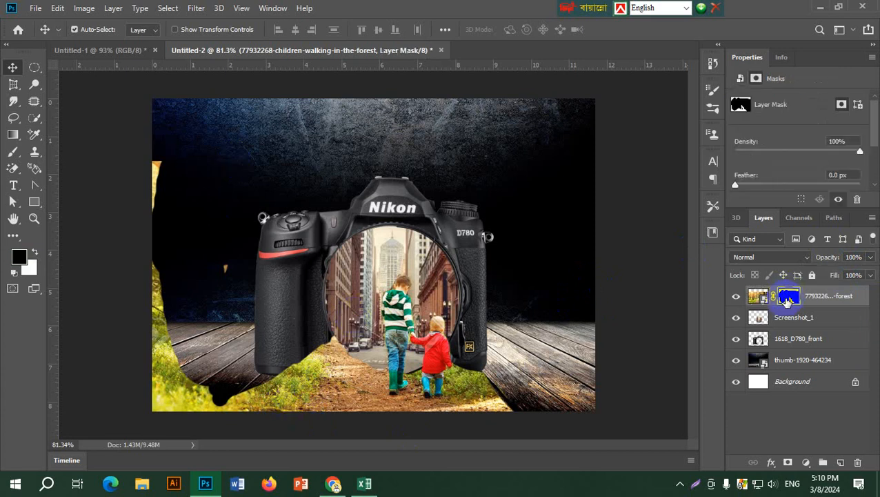
click(11, 153)
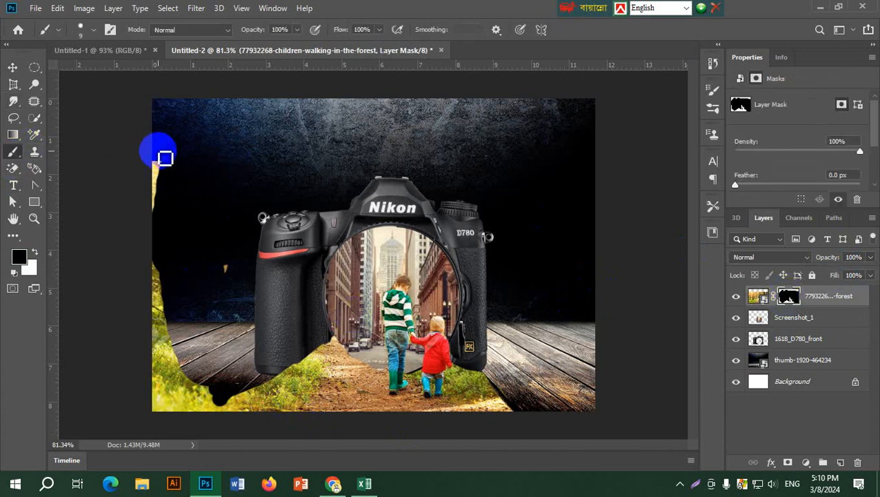
mouse_move(159, 151)
mouse_down()
mouse_move(156, 185)
mouse_move(141, 187)
mouse_move(163, 402)
mouse_move(170, 340)
mouse_move(182, 343)
mouse_move(184, 408)
mouse_move(202, 404)
mouse_move(220, 436)
mouse_move(222, 418)
mouse_move(260, 385)
mouse_move(224, 396)
mouse_up()
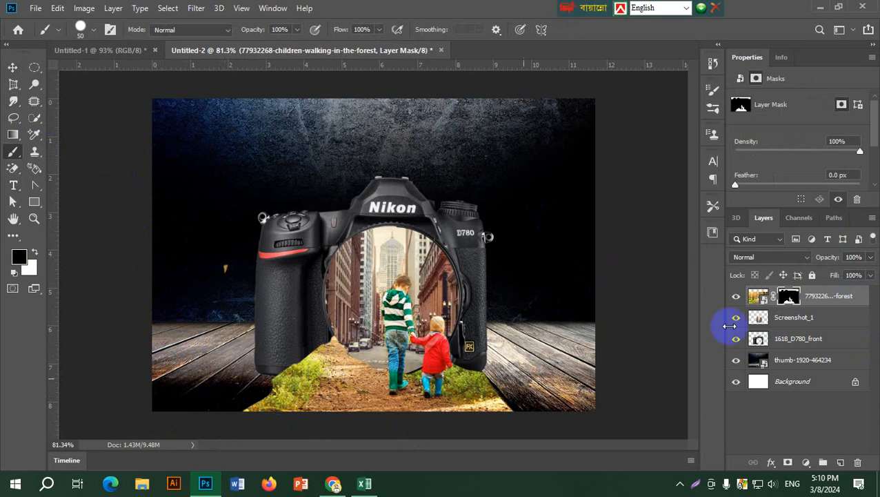
- Place 77932268-children-walking-in-the-forest.jpg from Downloads as an embedded image, scaled to about 241% by 320% to cover the canvas
click(37, 11)
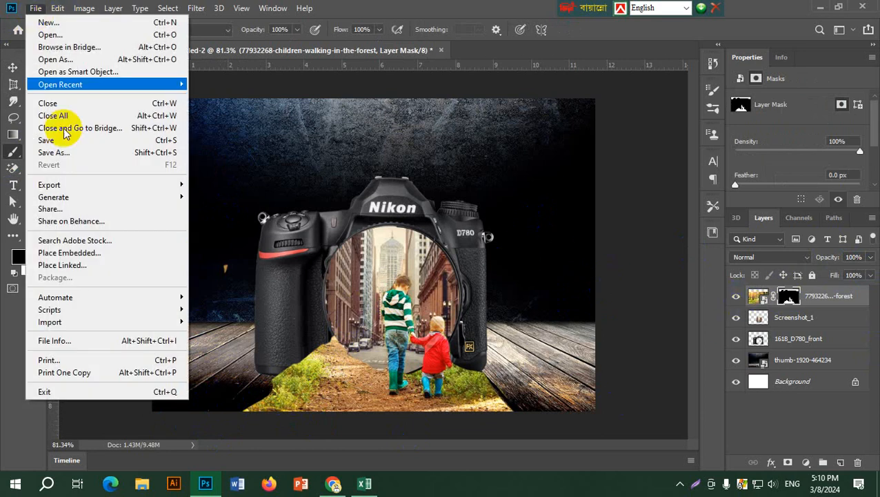
click(68, 253)
click(253, 231)
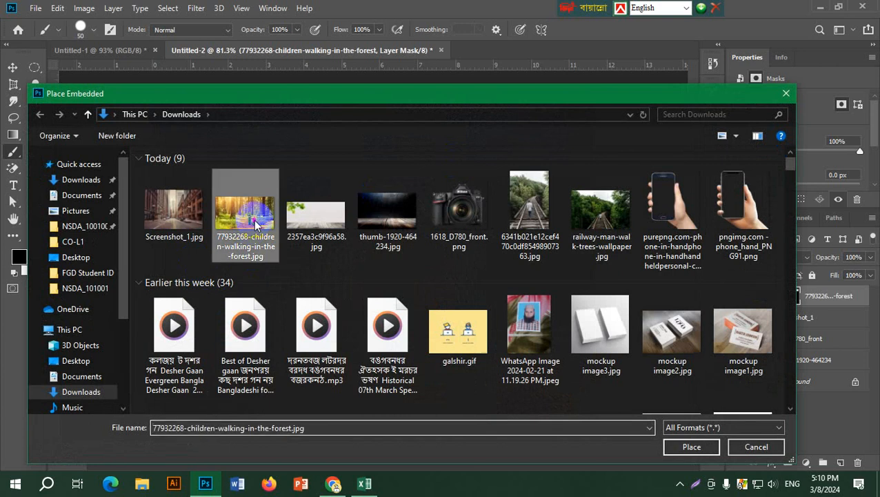
click(701, 450)
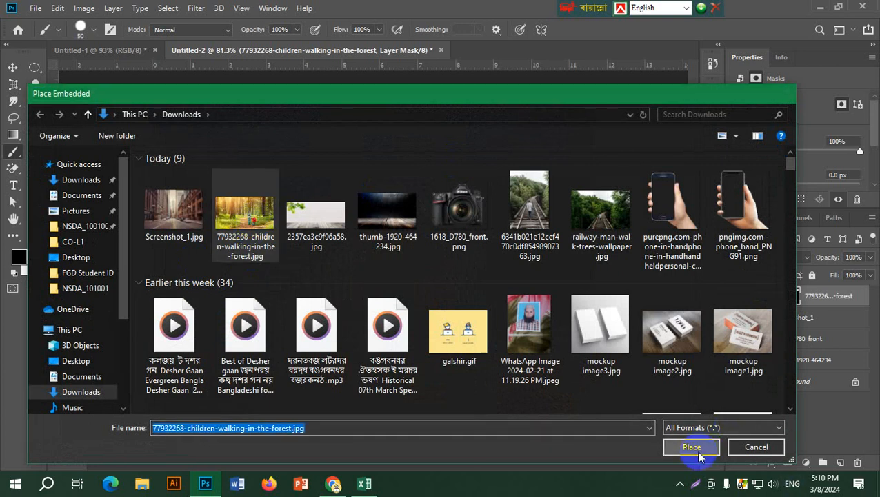
drag(475, 199, 649, 92)
drag(528, 171, 427, 290)
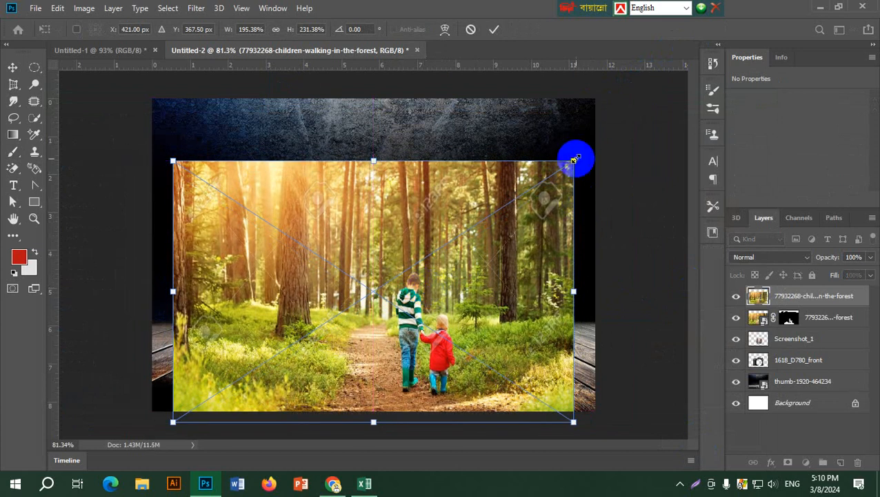
drag(574, 161, 667, 69)
drag(462, 243, 414, 246)
click(494, 29)
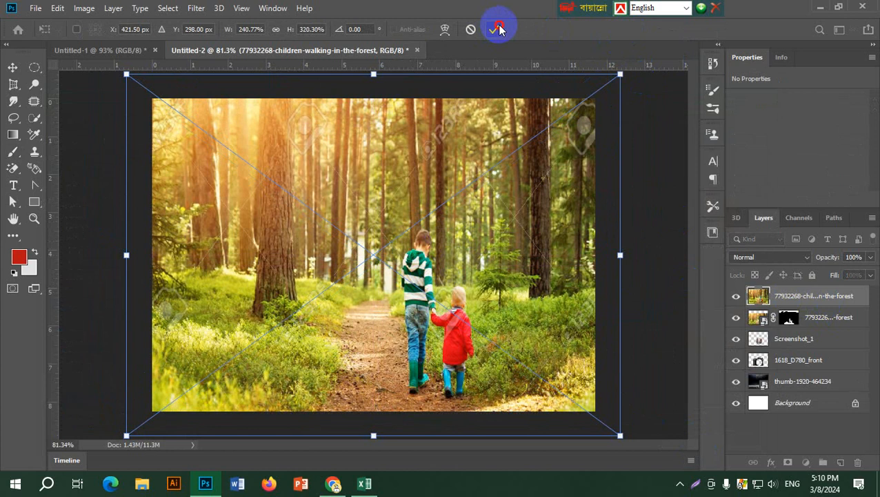
- Move the newly placed full-canvas forest layer directly beneath the 1618_D780_front camera layer
drag(828, 317, 830, 380)
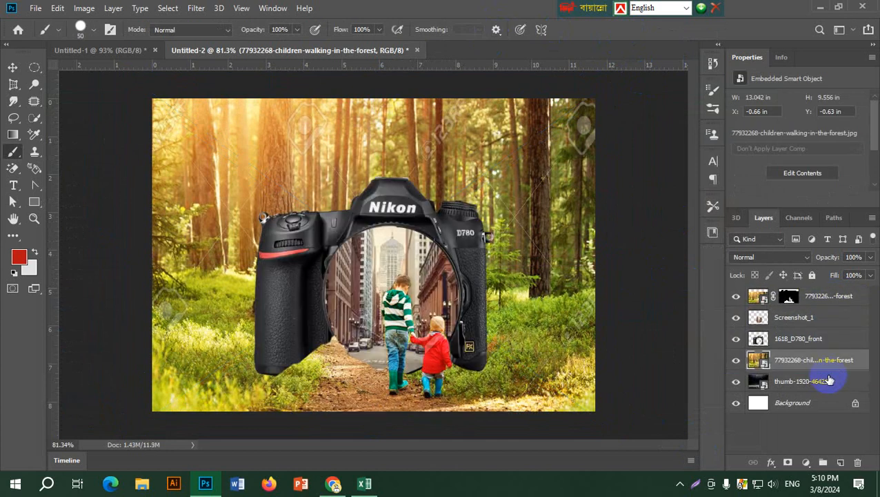
right_click(781, 362)
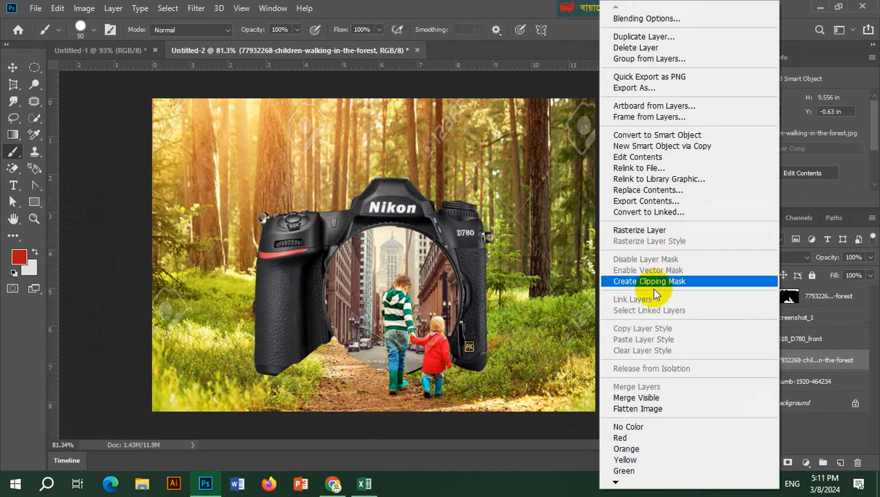
click(850, 367)
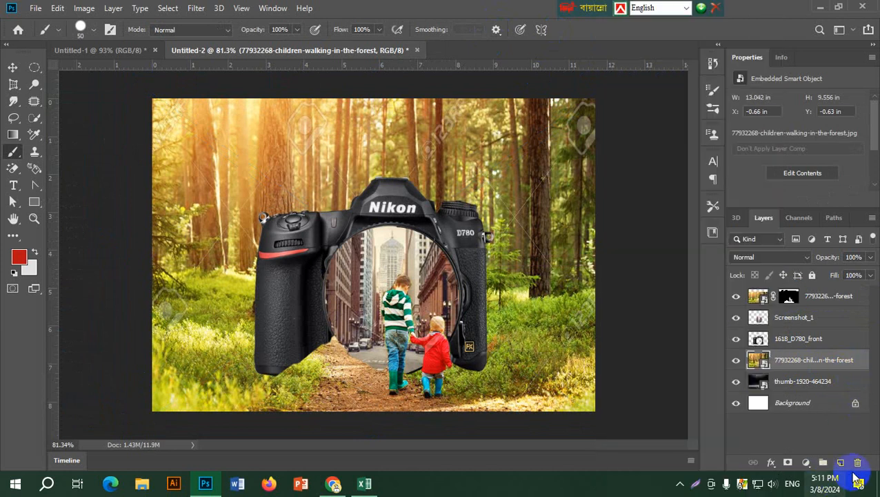
- Add a new layer above the full-canvas forest layer and fill it with dark grey #3c3c3c
click(840, 462)
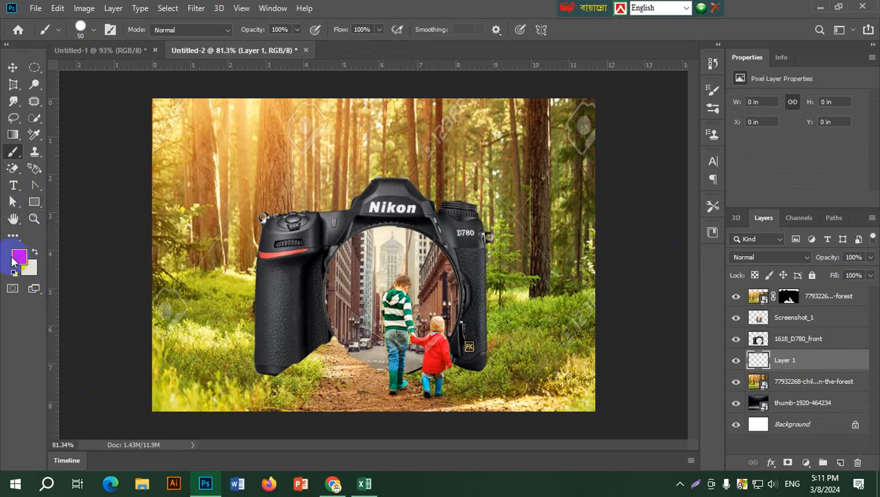
click(15, 259)
click(488, 301)
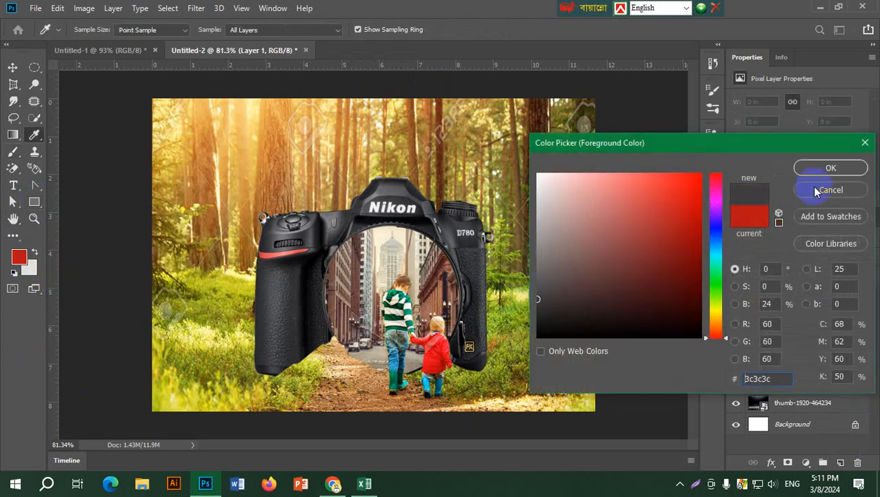
click(833, 168)
key(b)
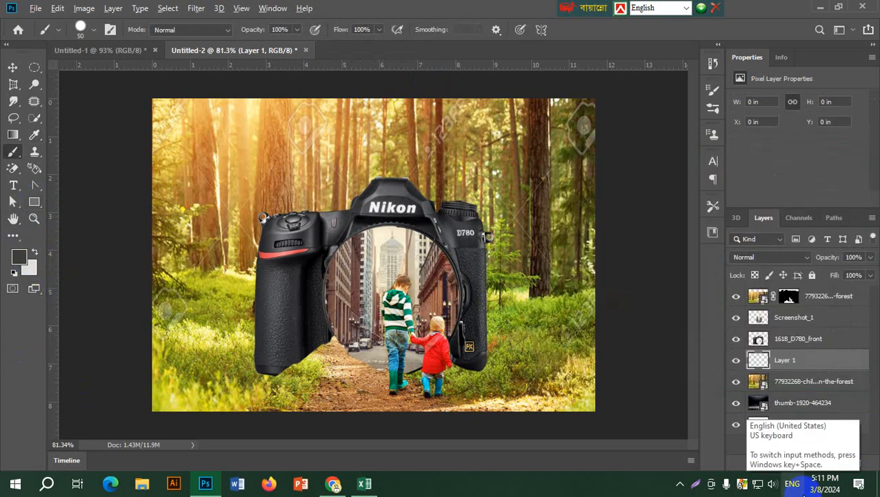
key(alt+BackSpace)
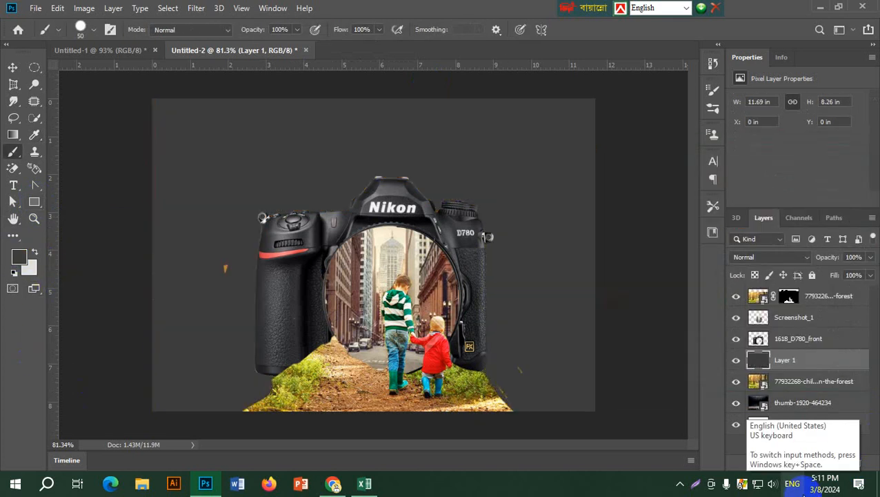
- Set the dark grey fill layer's opacity to 76% and select the full-canvas forest layer beneath it
click(872, 257)
mouse_move(866, 275)
mouse_down()
mouse_move(836, 276)
mouse_move(858, 281)
mouse_up()
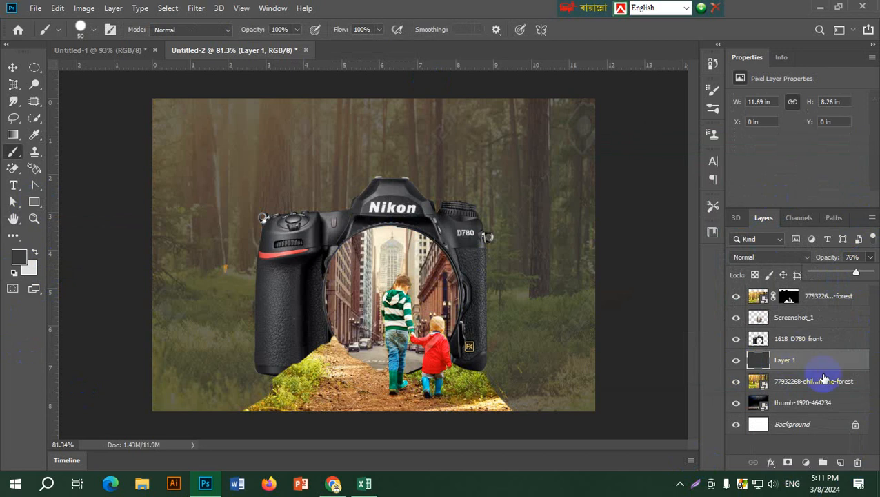
click(794, 384)
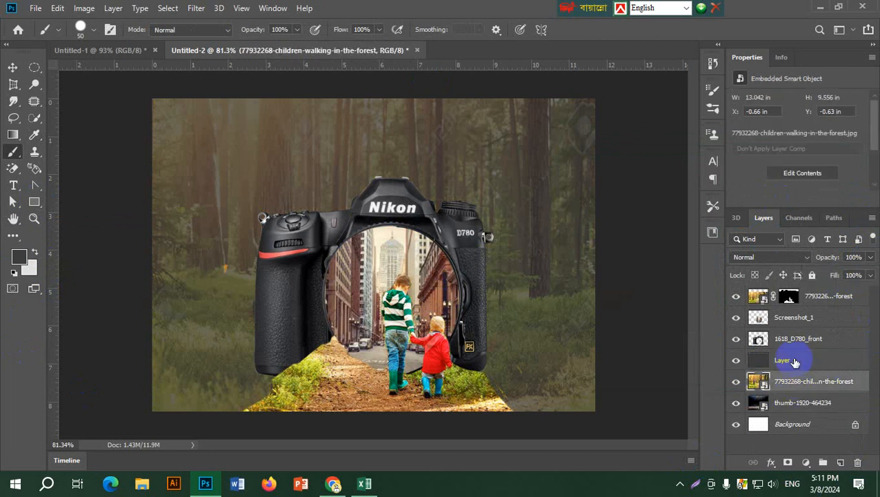
- Add a layer mask to the dark grey Layer 1 and draw a radial gradient on it from the path up past the canvas's upper edge
click(793, 360)
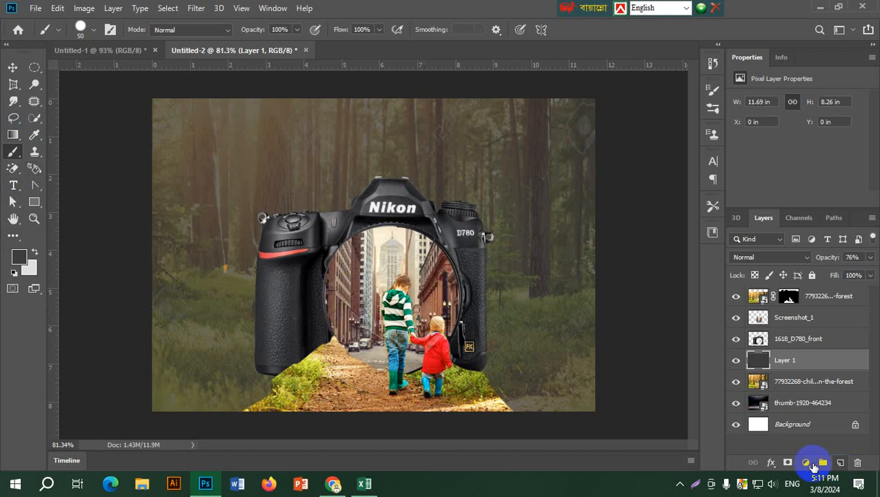
click(788, 462)
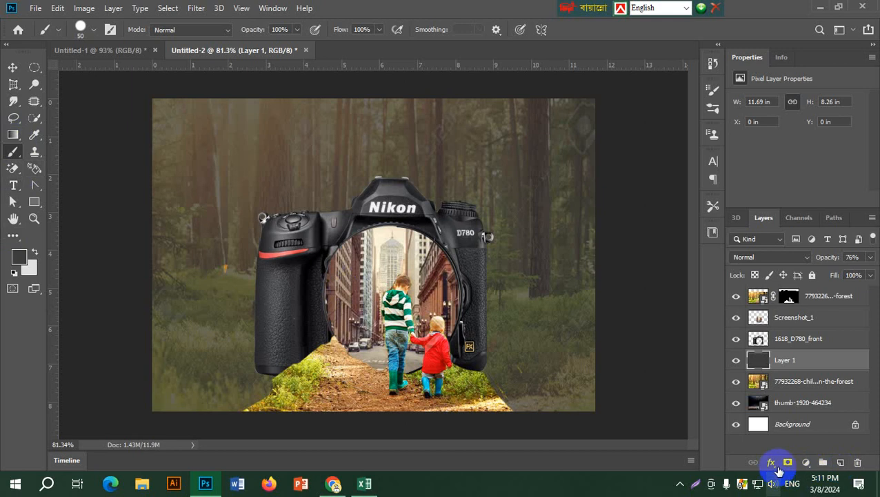
click(12, 135)
click(163, 29)
drag(404, 389, 436, 75)
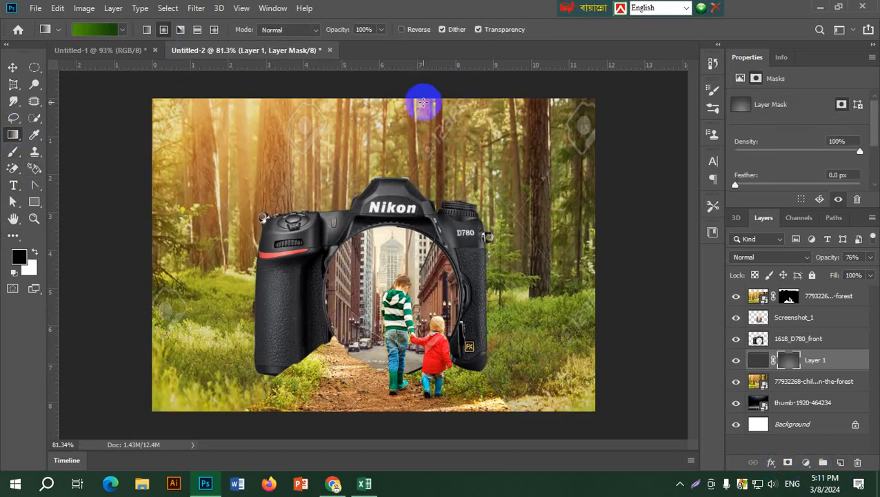
- Choose the foreground-to-transparent gradient preset and draw radial black gradients on Layer 1's mask over the camera and the trees above it
click(123, 29)
click(59, 62)
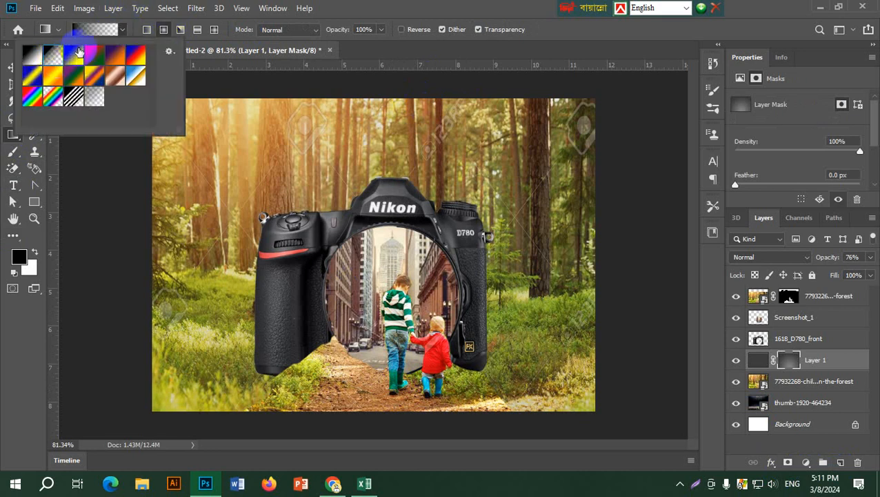
click(122, 29)
mouse_move(371, 275)
mouse_down()
mouse_move(371, 426)
mouse_move(377, 214)
mouse_up()
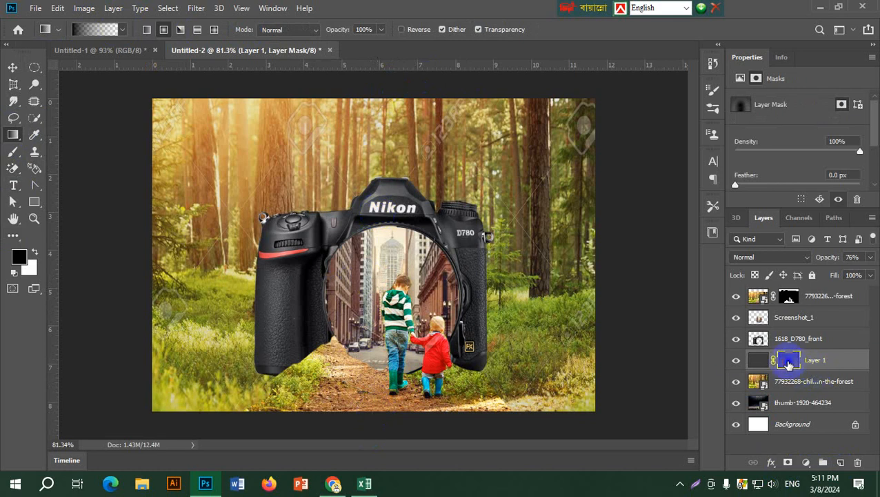
drag(359, 112, 360, 113)
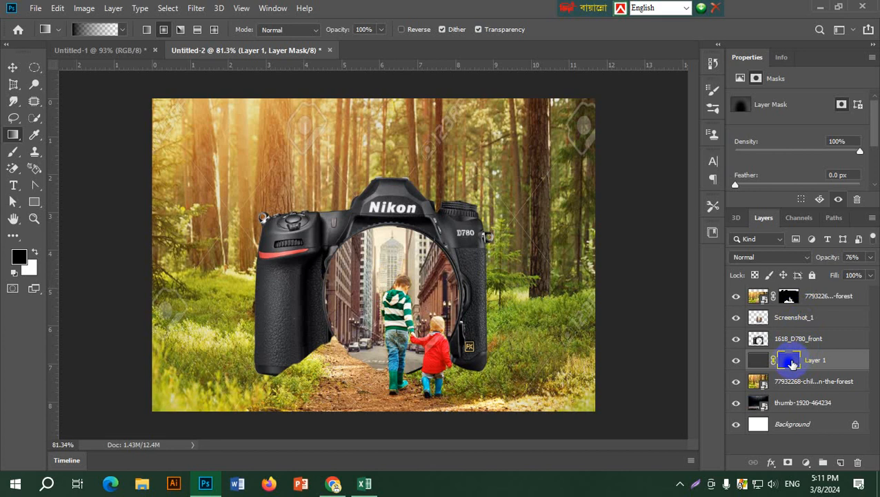
- Replace Layer 1's mask with a fresh white one and draw black radial gradients on it from the path at the children's feet upward
right_click(791, 363)
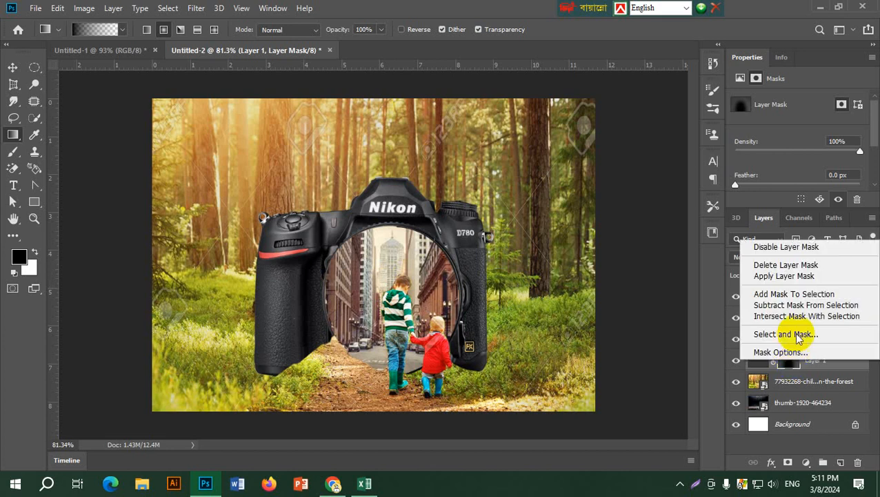
click(807, 265)
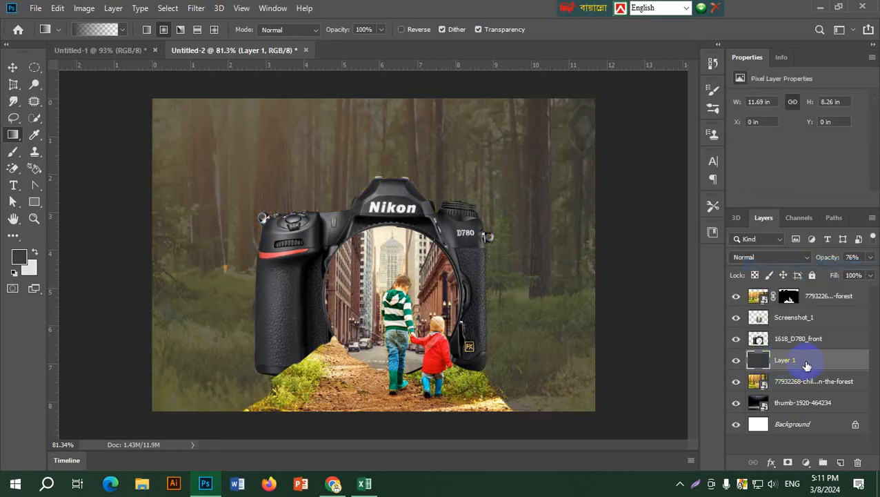
click(787, 463)
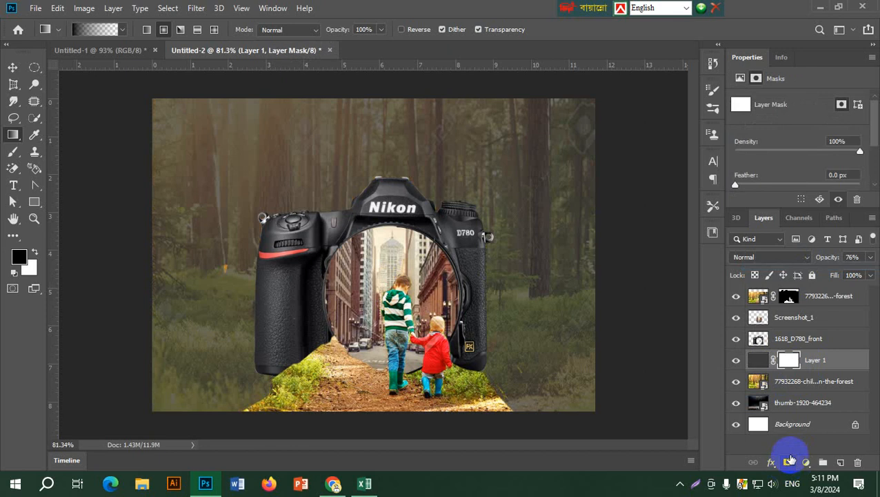
drag(376, 385, 363, 133)
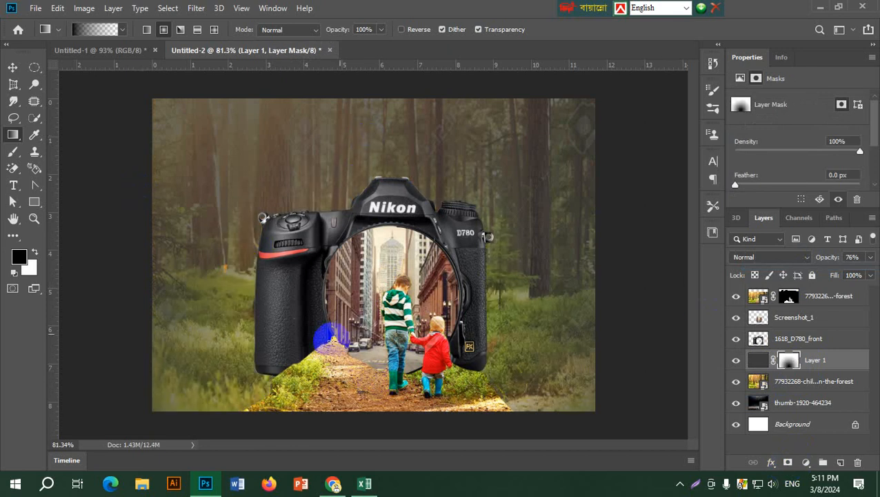
drag(382, 418, 388, 228)
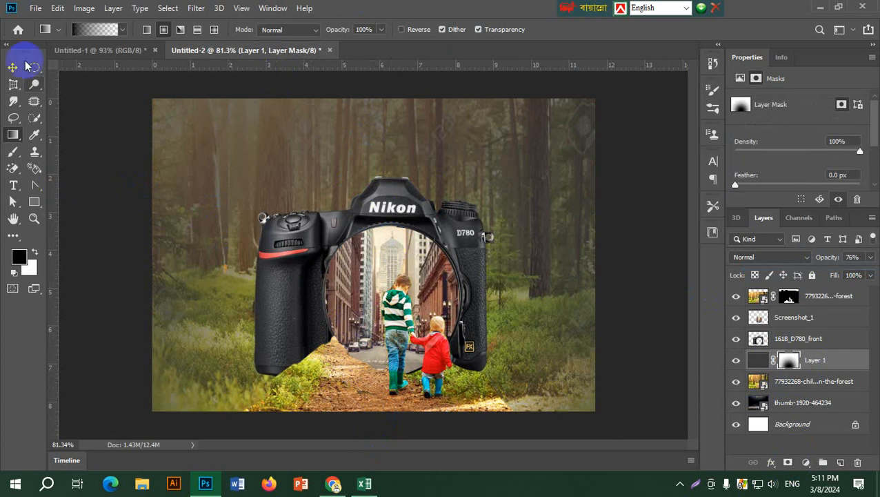
- Set the opacity of the masked dark grey Layer 1 to 100%
click(12, 67)
click(761, 359)
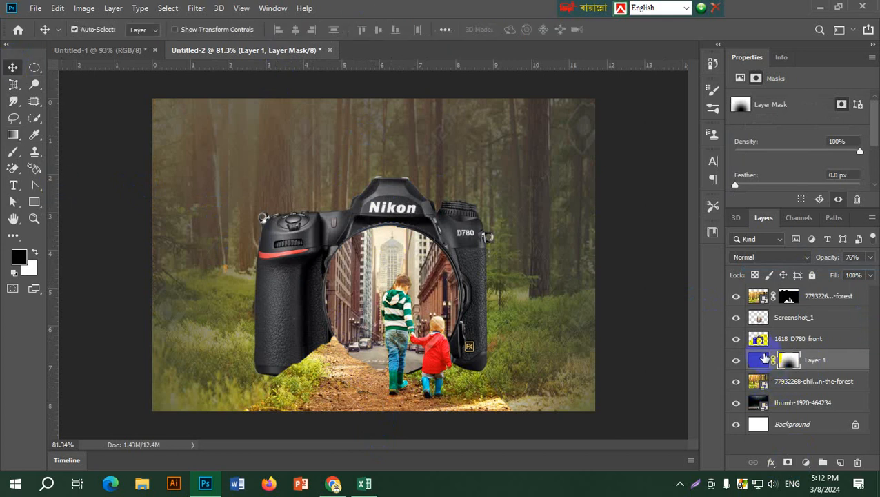
click(870, 257)
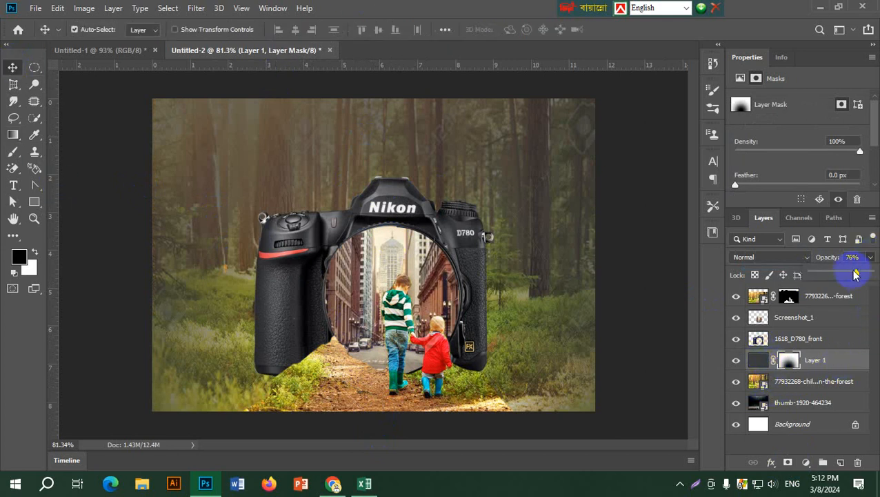
drag(856, 272, 873, 271)
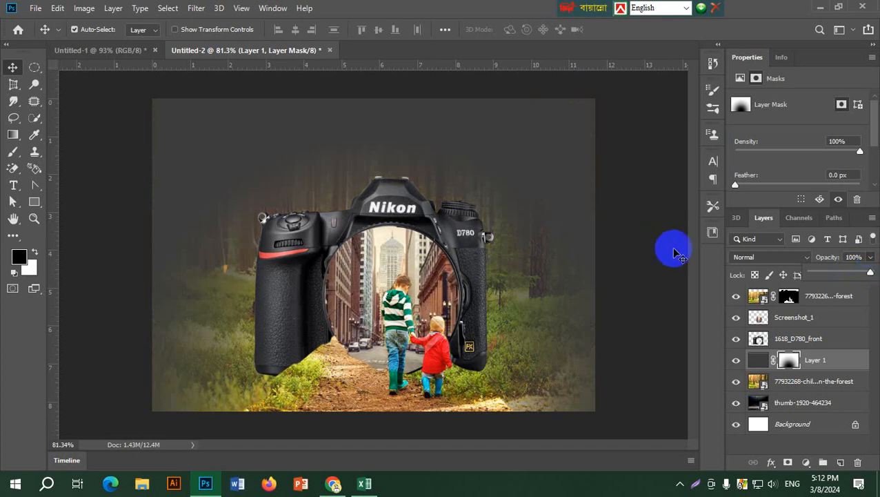
- Paint black on the topmost forest layer's mask to hide grass over the camera grip's lower edge, undoing the last stroke near the opposite side
click(757, 301)
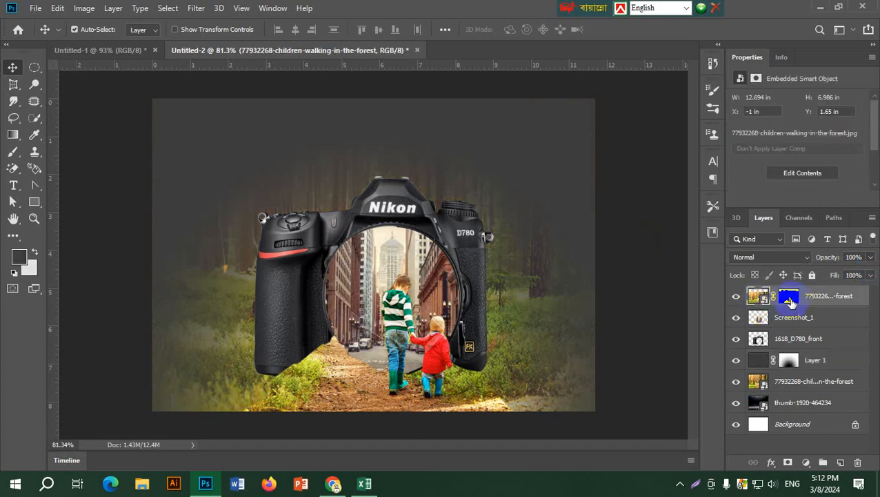
click(789, 298)
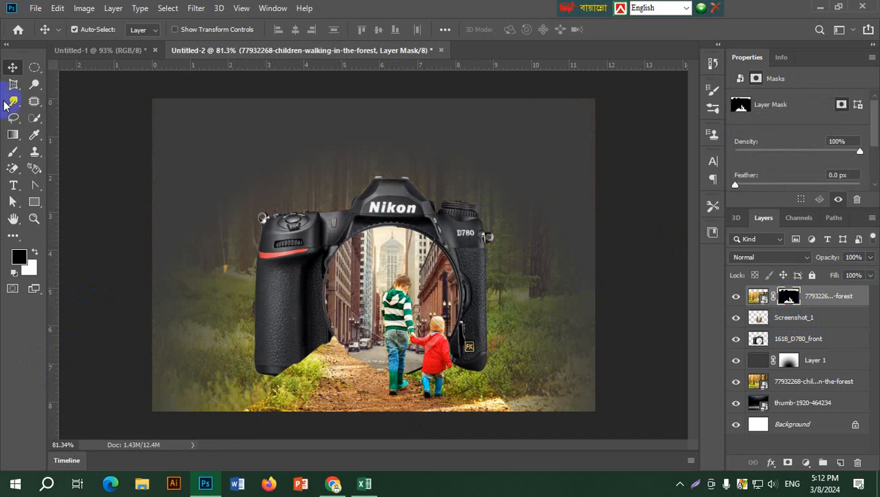
click(13, 153)
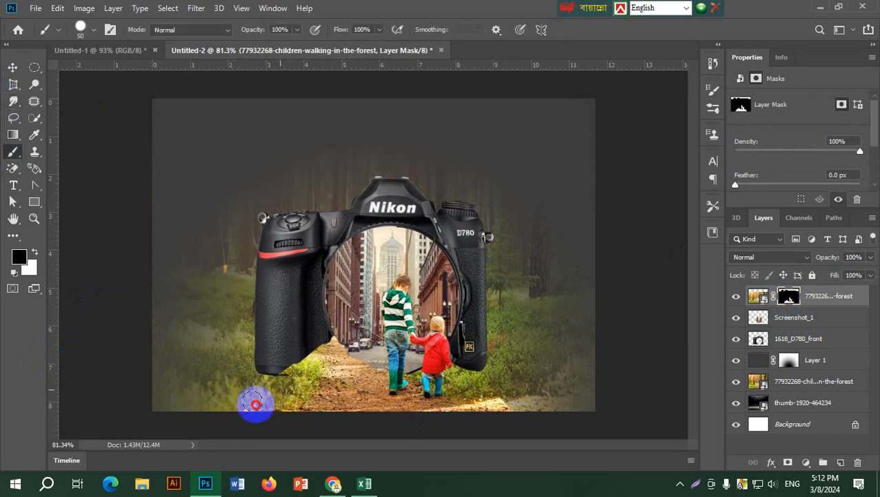
mouse_move(284, 401)
mouse_down()
mouse_move(302, 397)
mouse_move(279, 369)
mouse_up()
mouse_move(304, 354)
mouse_down()
mouse_move(311, 346)
mouse_move(301, 355)
mouse_move(328, 349)
mouse_move(341, 359)
mouse_move(413, 361)
mouse_up()
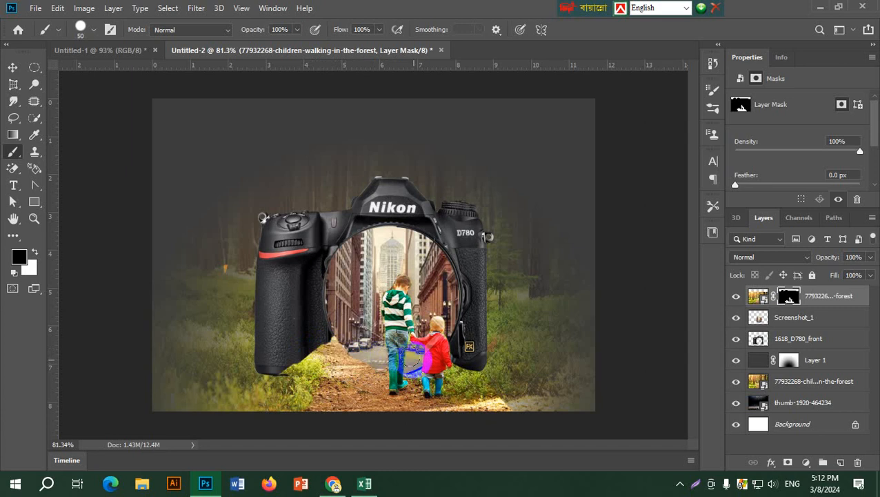
mouse_move(314, 343)
mouse_down()
mouse_move(344, 361)
mouse_move(300, 373)
mouse_move(270, 366)
mouse_move(304, 359)
mouse_up()
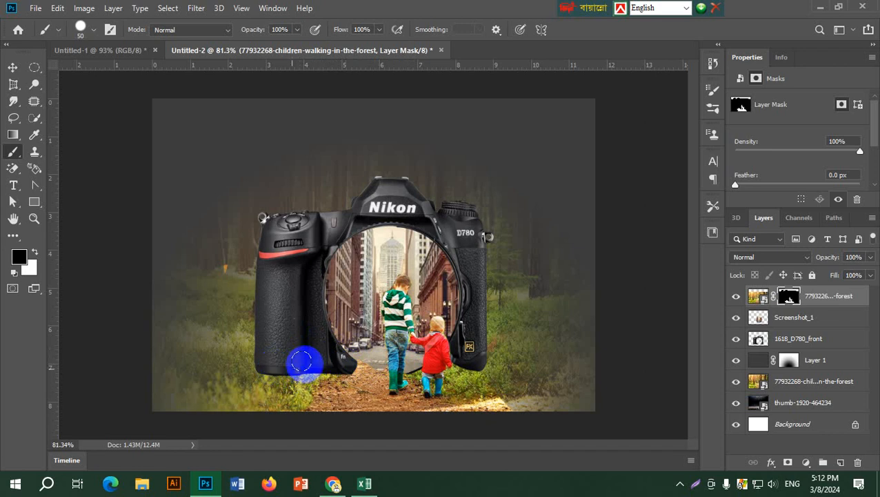
drag(469, 366, 463, 369)
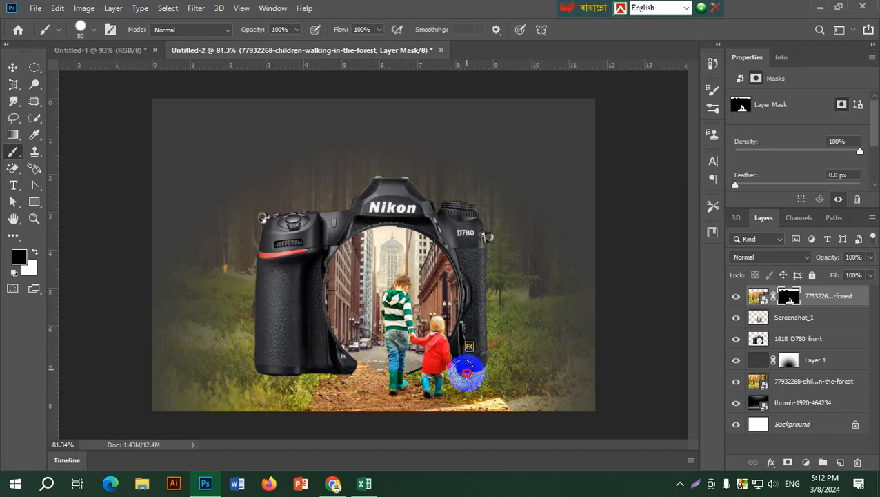
key(ctrl+z)
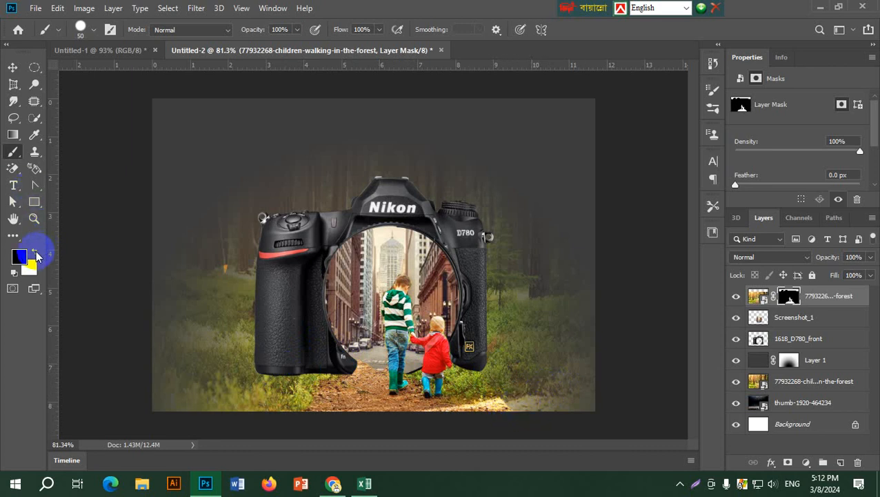
- Paint white on the topmost forest layer's mask to extend the bright path near the canvas's lower right corner, and deselect all layers
click(34, 251)
mouse_move(526, 403)
mouse_down()
mouse_move(497, 405)
mouse_move(605, 404)
mouse_move(584, 406)
mouse_up()
key(ctrl+z)
mouse_move(510, 402)
mouse_down()
mouse_move(518, 426)
mouse_move(505, 407)
mouse_up()
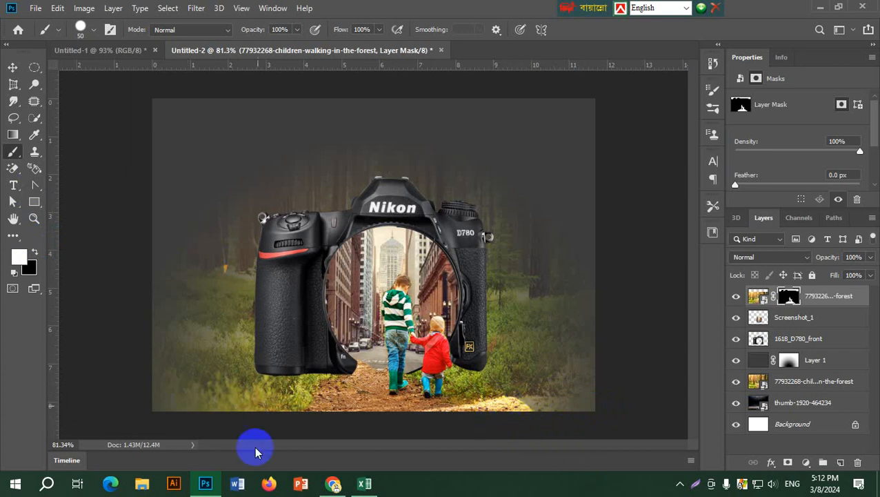
click(12, 67)
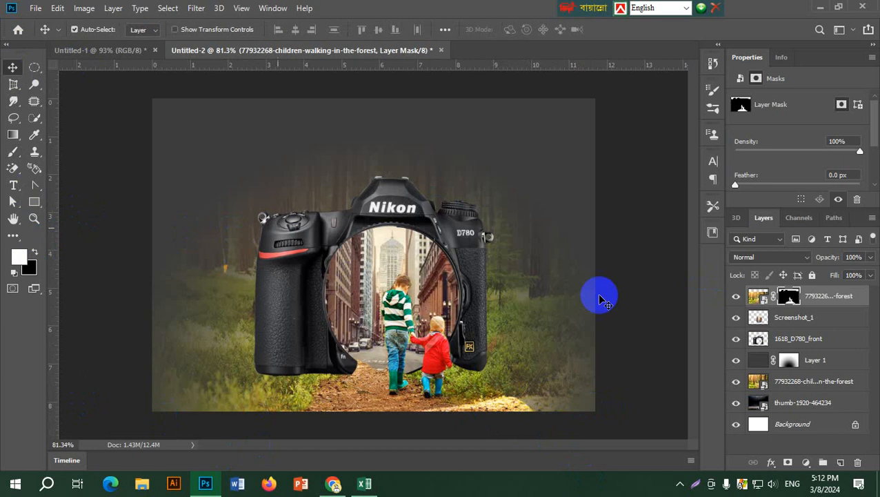
click(643, 251)
scroll(643, 251, down, 2)
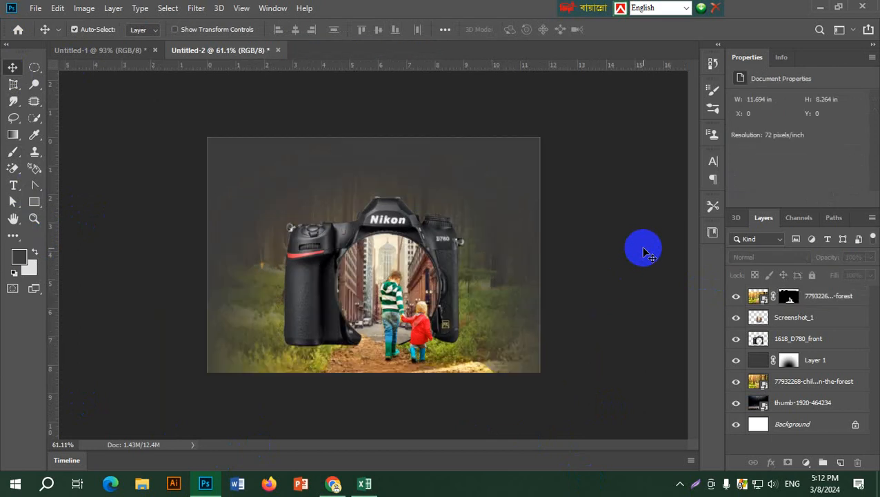
scroll(643, 251, up, 1)
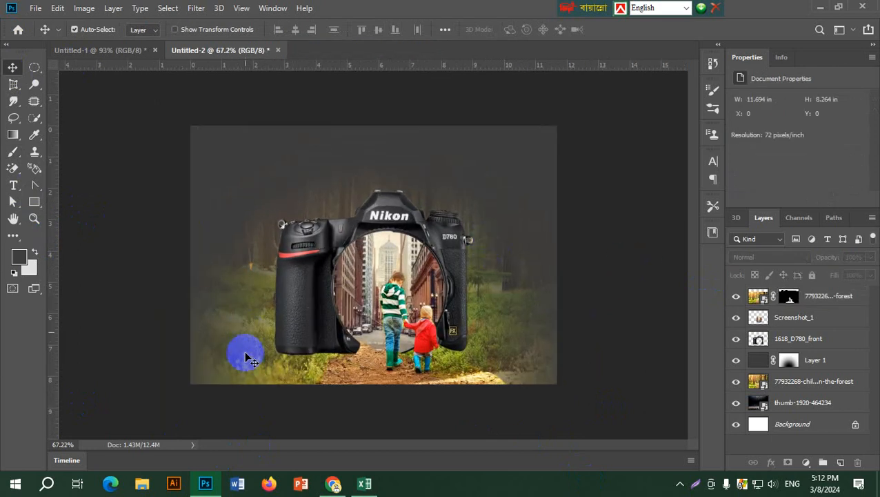